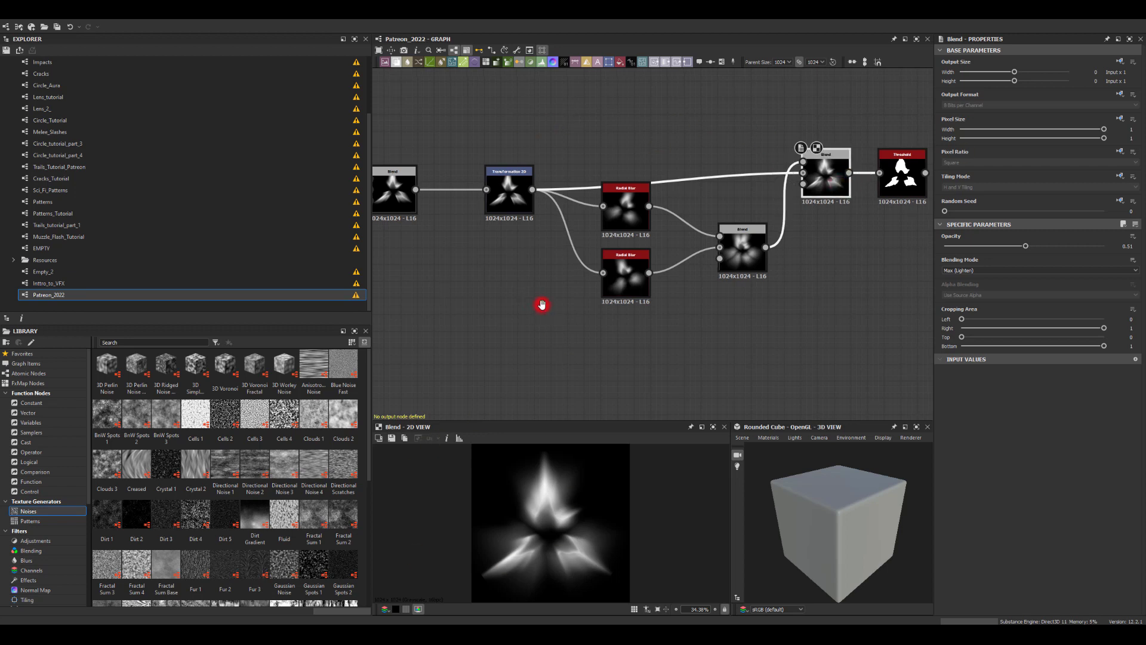
Step: Examine the existing node chain from the final Blend and Threshold back to its first nodes
{"action": "middle_click_drag", "start_coordinate": [542, 302], "coordinate": [589, 320]}
{"action": "scroll", "coordinate": [590, 323], "scroll_direction": "down", "scroll_amount": 3}
{"action": "mouse_move", "coordinate": [575, 211]}
{"action": "middle_mouse_down"}
{"action": "mouse_move", "coordinate": [642, 177]}
{"action": "mouse_move", "coordinate": [639, 156]}
{"action": "mouse_move", "coordinate": [662, 143]}
{"action": "middle_mouse_up"}
{"action": "mouse_move", "coordinate": [504, 128]}
{"action": "middle_mouse_down"}
{"action": "mouse_move", "coordinate": [529, 136]}
{"action": "mouse_move", "coordinate": [542, 120]}
{"action": "mouse_move", "coordinate": [616, 138]}
{"action": "middle_mouse_up"}
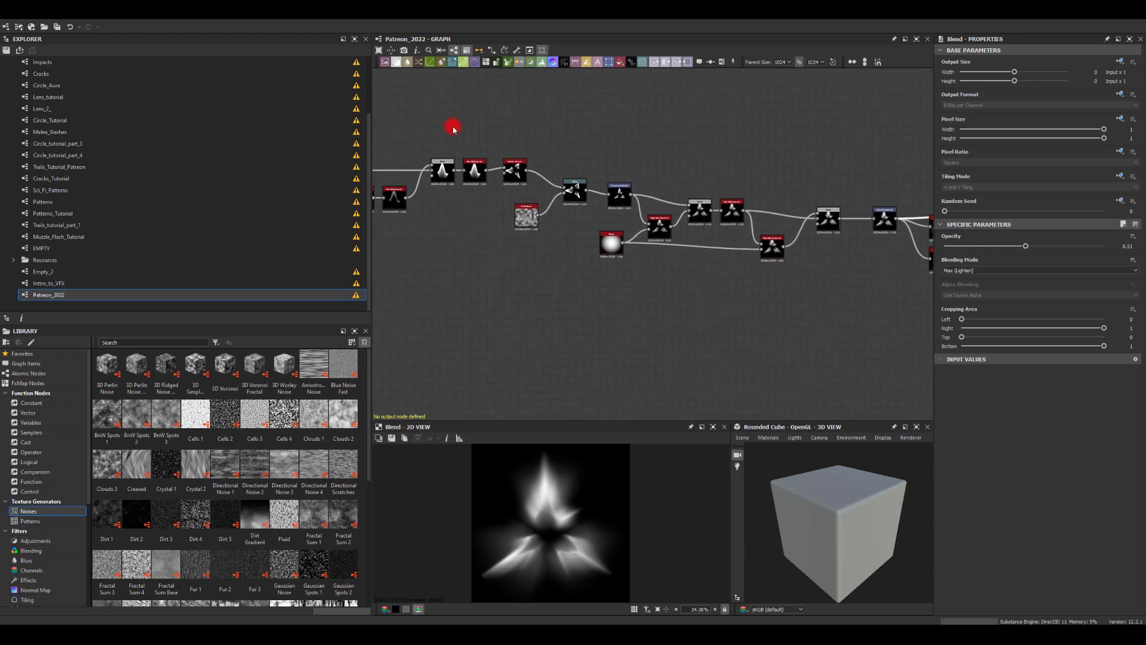
{"action": "middle_click_drag", "start_coordinate": [829, 178], "coordinate": [646, 137]}
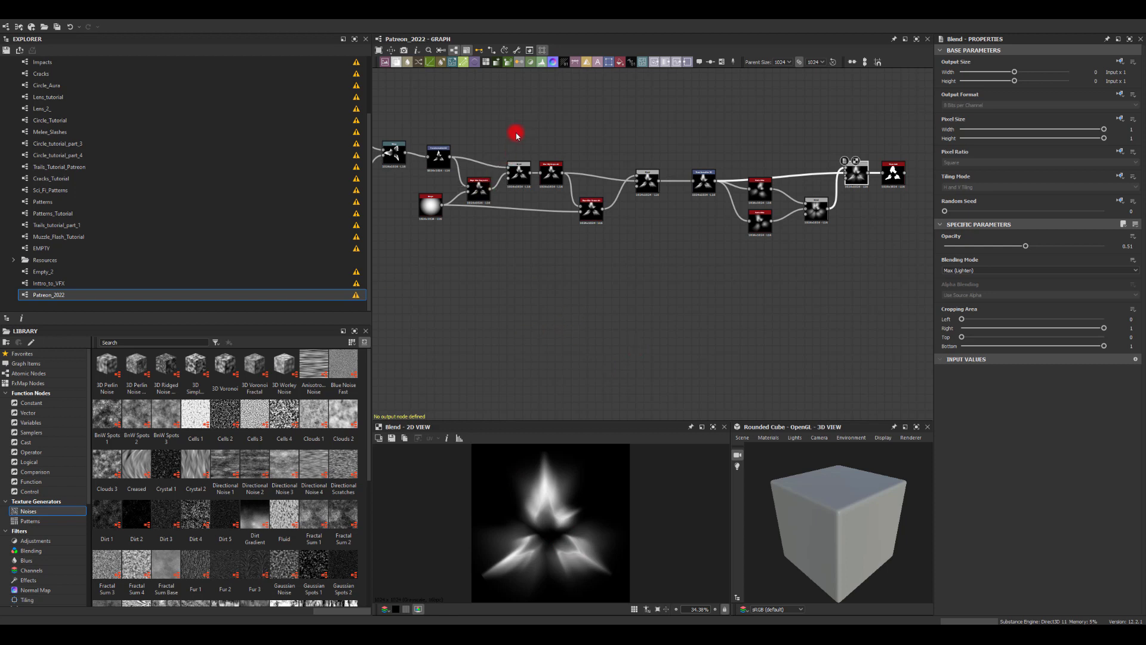
{"action": "middle_click_drag", "start_coordinate": [517, 135], "coordinate": [551, 154]}
{"action": "scroll", "coordinate": [550, 152], "scroll_direction": "down", "scroll_amount": 2}
{"action": "middle_click_drag", "start_coordinate": [605, 118], "coordinate": [649, 141]}
{"action": "scroll", "coordinate": [647, 141], "scroll_direction": "down", "scroll_amount": 1}
{"action": "middle_click_drag", "start_coordinate": [504, 130], "coordinate": [587, 149]}
{"action": "scroll", "coordinate": [597, 147], "scroll_direction": "down", "scroll_amount": 2}
Step: Duplicate the whole node chain and place the copy below the original
{"action": "left_click_drag", "start_coordinate": [486, 133], "coordinate": [900, 270]}
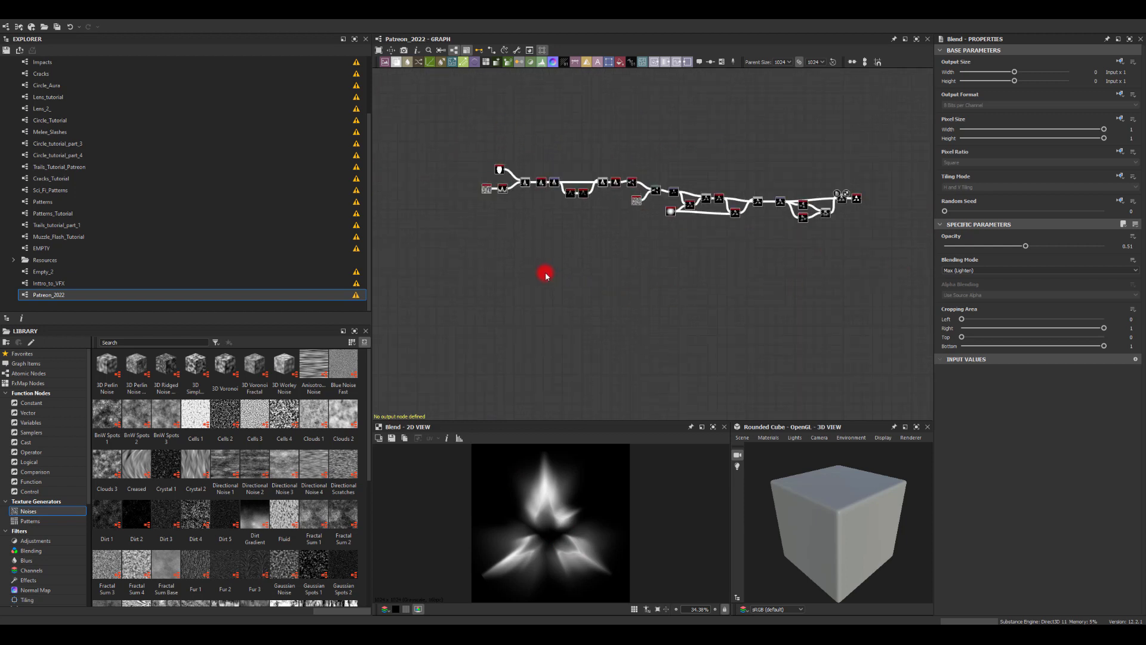
{"action": "left_click", "coordinate": [527, 268]}
{"action": "key", "text": "ctrl+v"}
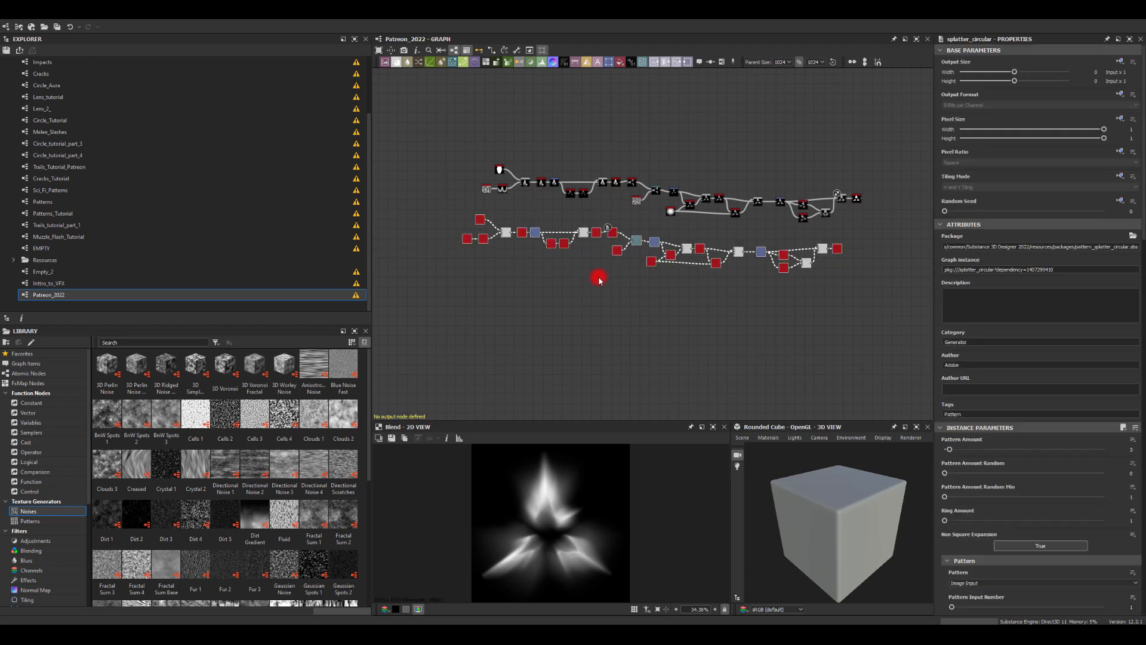
{"action": "scroll", "coordinate": [691, 277], "scroll_direction": "up", "scroll_amount": 4}
{"action": "left_click_drag", "start_coordinate": [716, 300], "coordinate": [722, 301]}
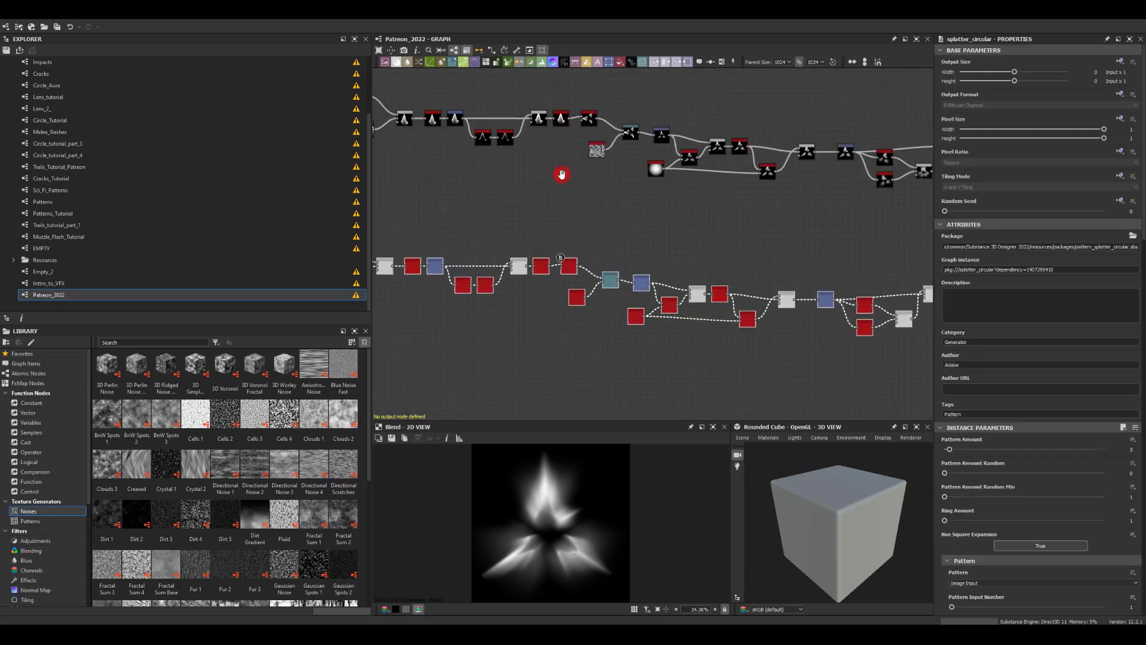
Step: Preview the copied chain's first Blend node and move it with its Shape, Perlin Noise and Cross Section inputs away from the following nodes
{"action": "middle_click_drag", "start_coordinate": [563, 174], "coordinate": [749, 196]}
{"action": "scroll", "coordinate": [584, 257], "scroll_direction": "up", "scroll_amount": 4}
{"action": "double_click", "coordinate": [569, 326]}
{"action": "scroll", "coordinate": [655, 295], "scroll_direction": "up", "scroll_amount": 5}
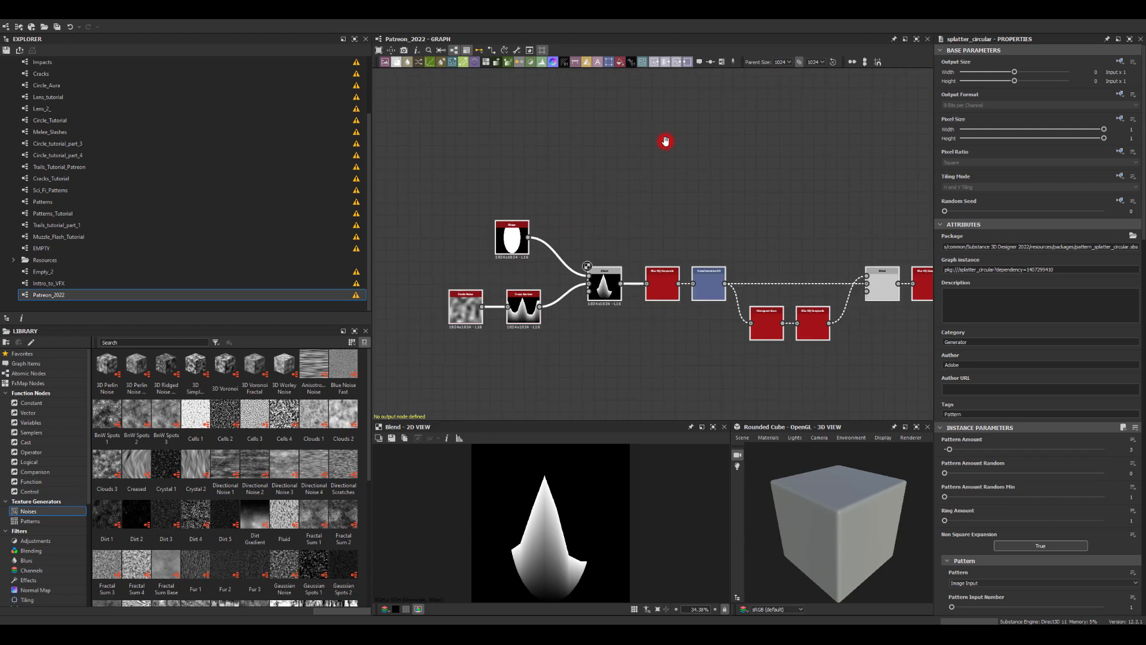
{"action": "scroll", "coordinate": [658, 153], "scroll_direction": "down", "scroll_amount": 4}
{"action": "middle_click_drag", "start_coordinate": [668, 147], "coordinate": [686, 184]}
{"action": "left_click_drag", "start_coordinate": [516, 134], "coordinate": [412, 225]}
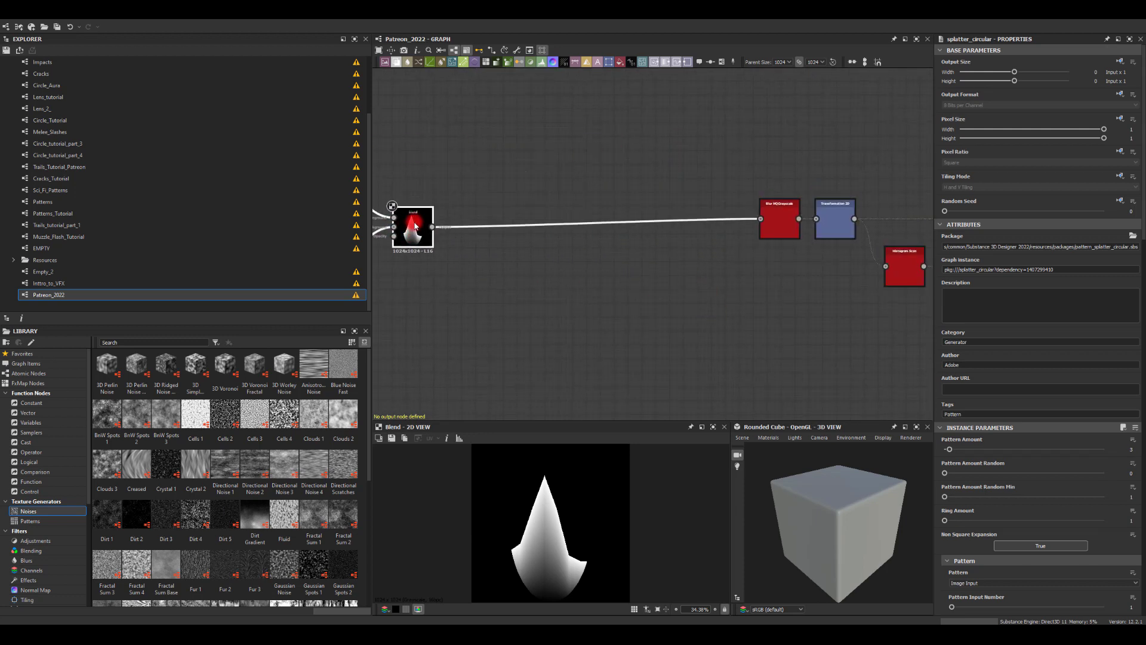
Step: Set the scale of the copied Perlin Noise node to 8
{"action": "middle_click_drag", "start_coordinate": [461, 188], "coordinate": [719, 194]}
{"action": "scroll", "coordinate": [571, 228], "scroll_direction": "up", "scroll_amount": 3}
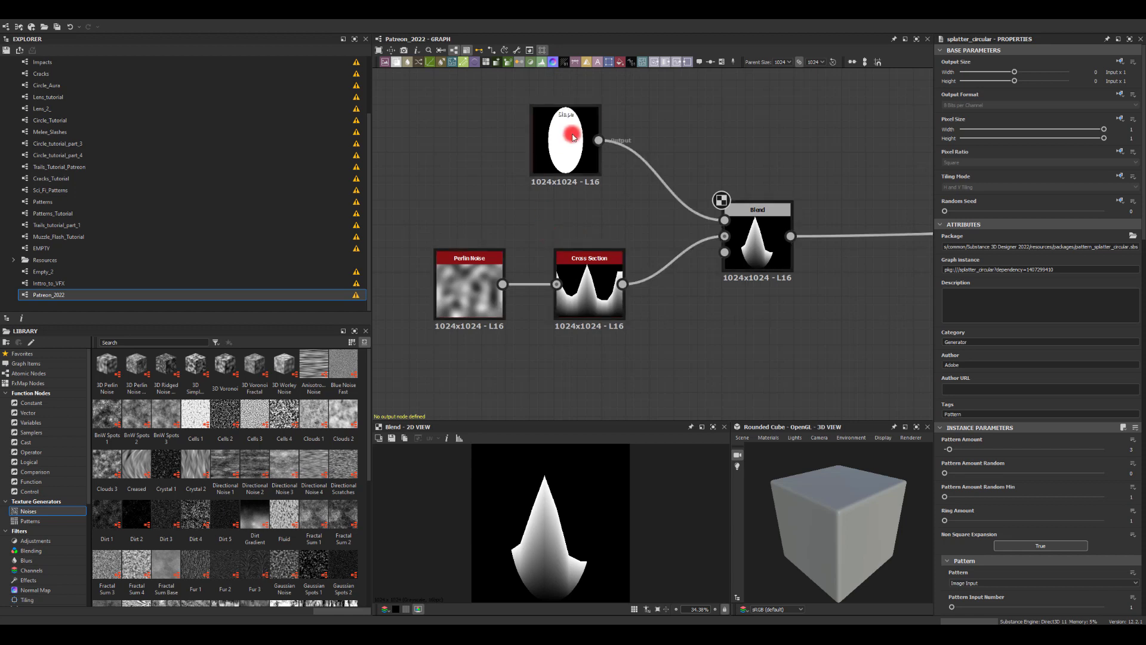
{"action": "left_click", "coordinate": [462, 281]}
{"action": "left_click", "coordinate": [969, 459]}
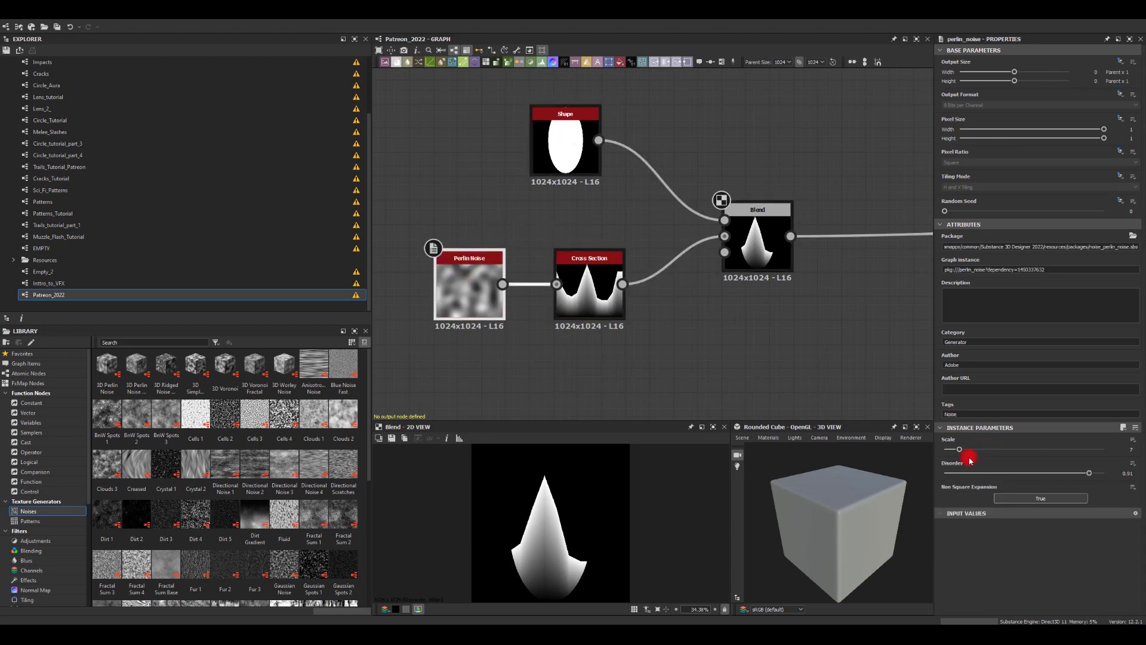
{"action": "left_click_drag", "start_coordinate": [962, 454], "coordinate": [962, 452]}
{"action": "left_click", "coordinate": [571, 397]}
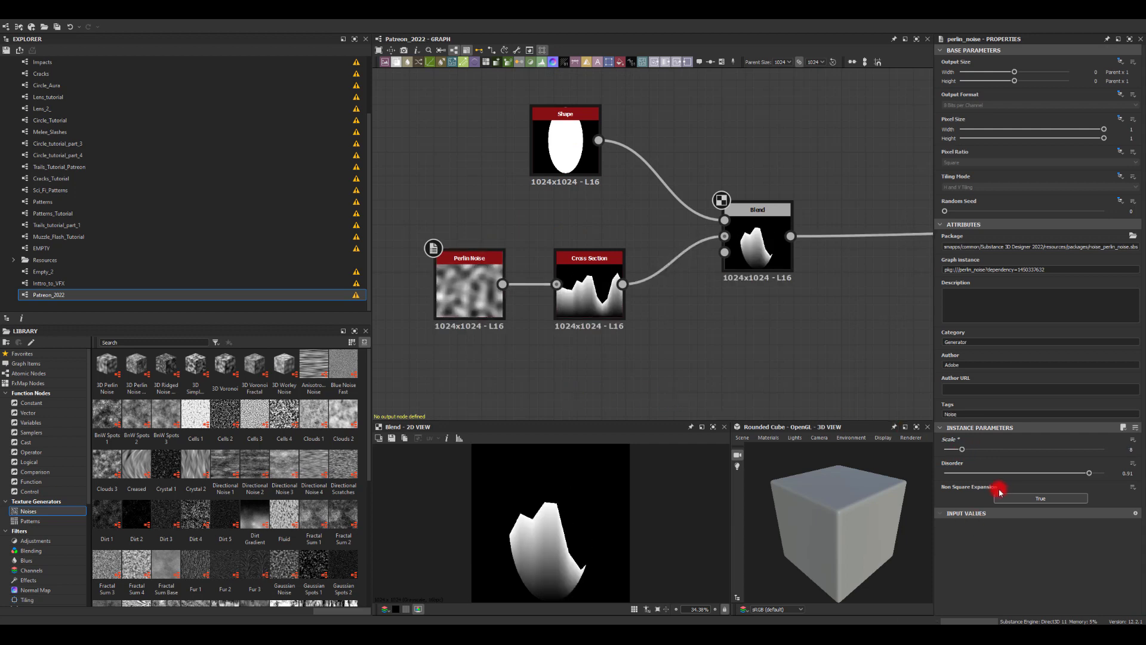
Step: Set the Cross Section node's coordinate to 0.55, height scale to 0.46 and height offset to 0.31
{"action": "double_click", "coordinate": [585, 291]}
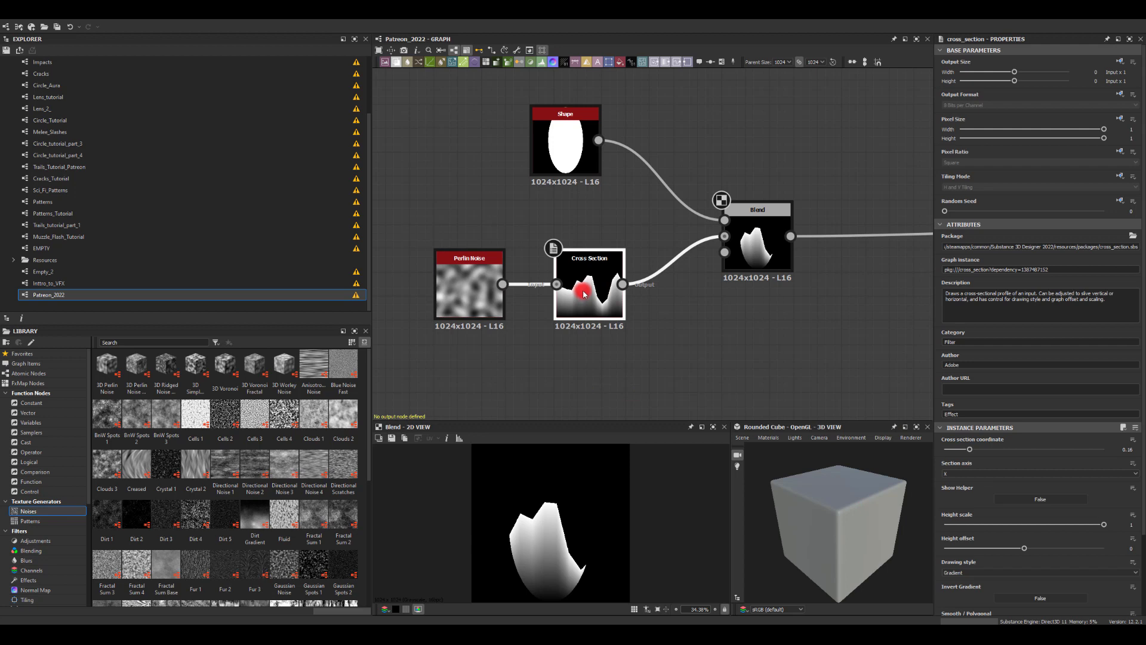
{"action": "double_click", "coordinate": [745, 219]}
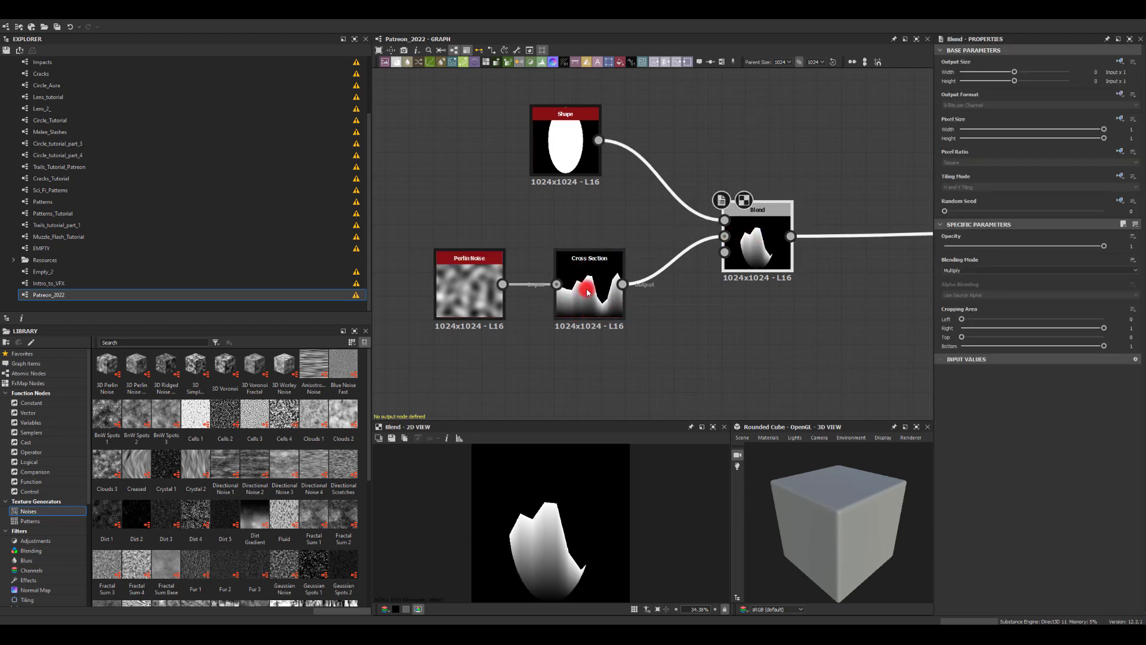
{"action": "left_click", "coordinate": [592, 282]}
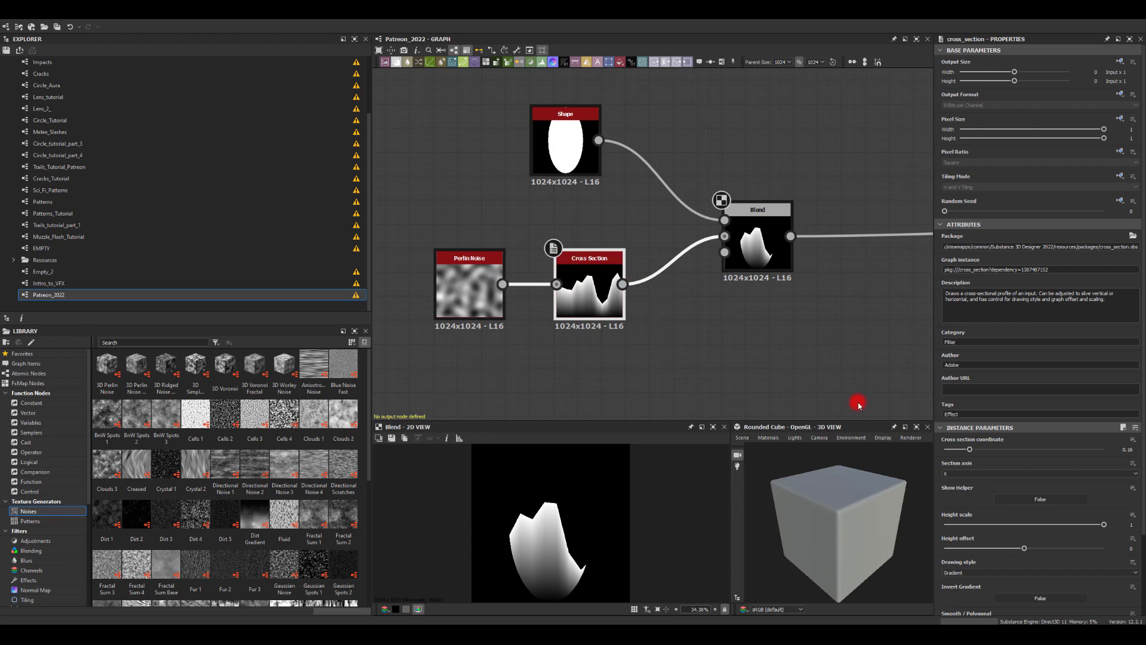
{"action": "left_click_drag", "start_coordinate": [969, 452], "coordinate": [1034, 462]}
{"action": "mouse_move", "coordinate": [1025, 546]}
{"action": "left_mouse_down"}
{"action": "mouse_move", "coordinate": [1003, 546]}
{"action": "mouse_move", "coordinate": [1049, 548]}
{"action": "mouse_move", "coordinate": [1102, 527]}
{"action": "mouse_move", "coordinate": [1019, 525]}
{"action": "left_mouse_up"}
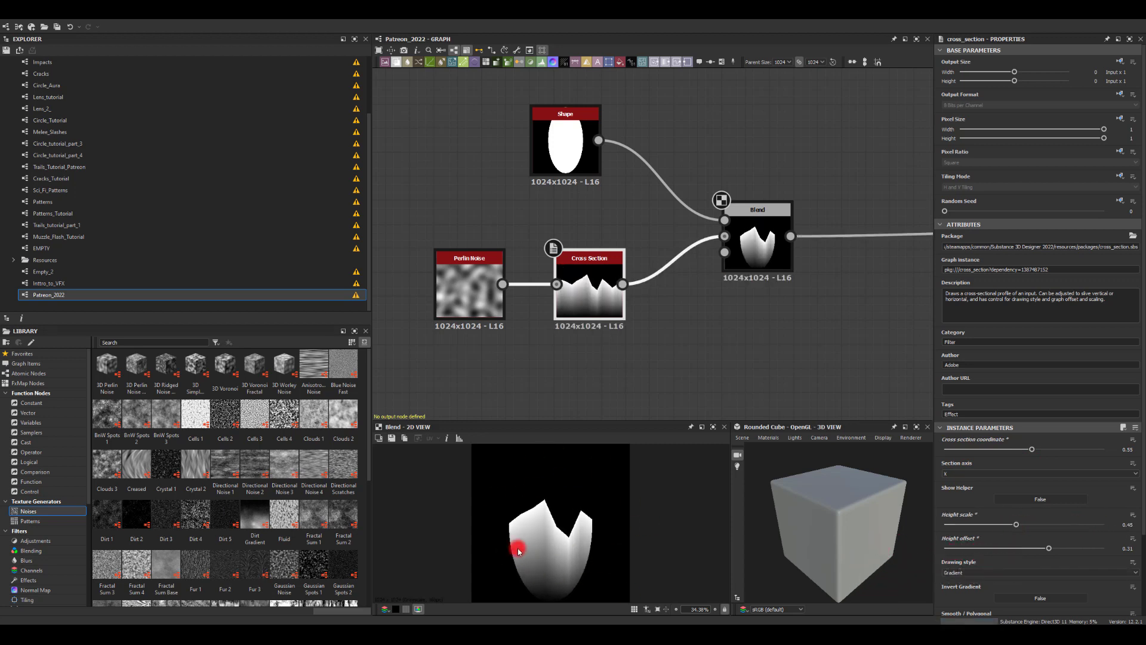
Step: Set the Cross Section node's height offset to -0.43 and its height scale to 1.78
{"action": "left_click_drag", "start_coordinate": [1018, 526], "coordinate": [1104, 525]}
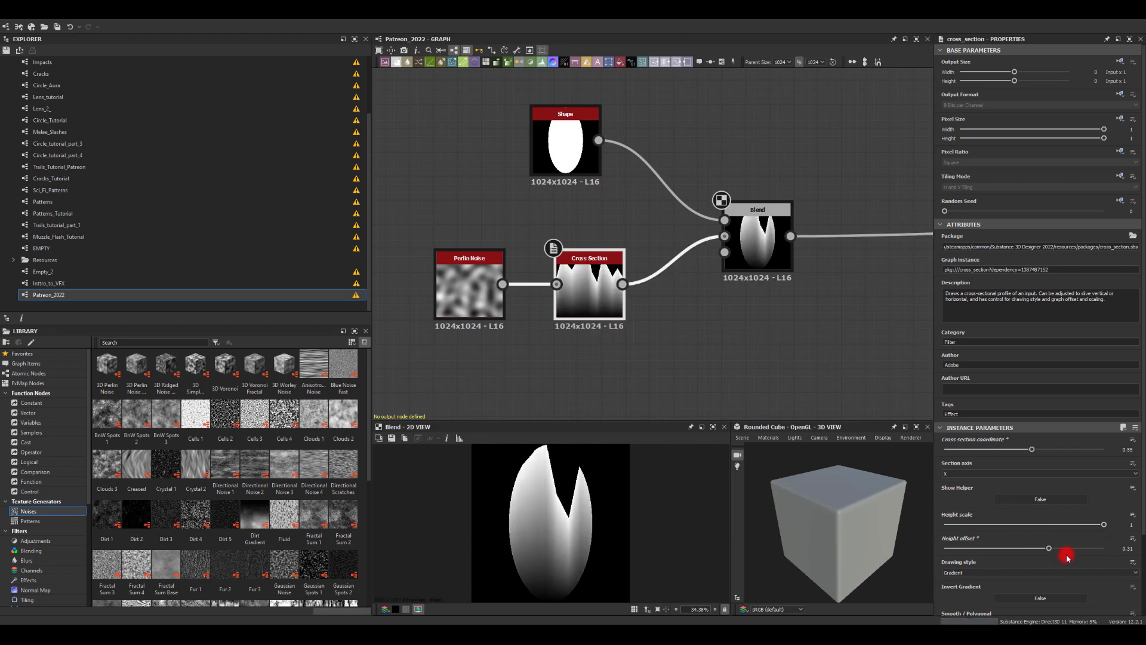
{"action": "left_click_drag", "start_coordinate": [1049, 548], "coordinate": [992, 556]}
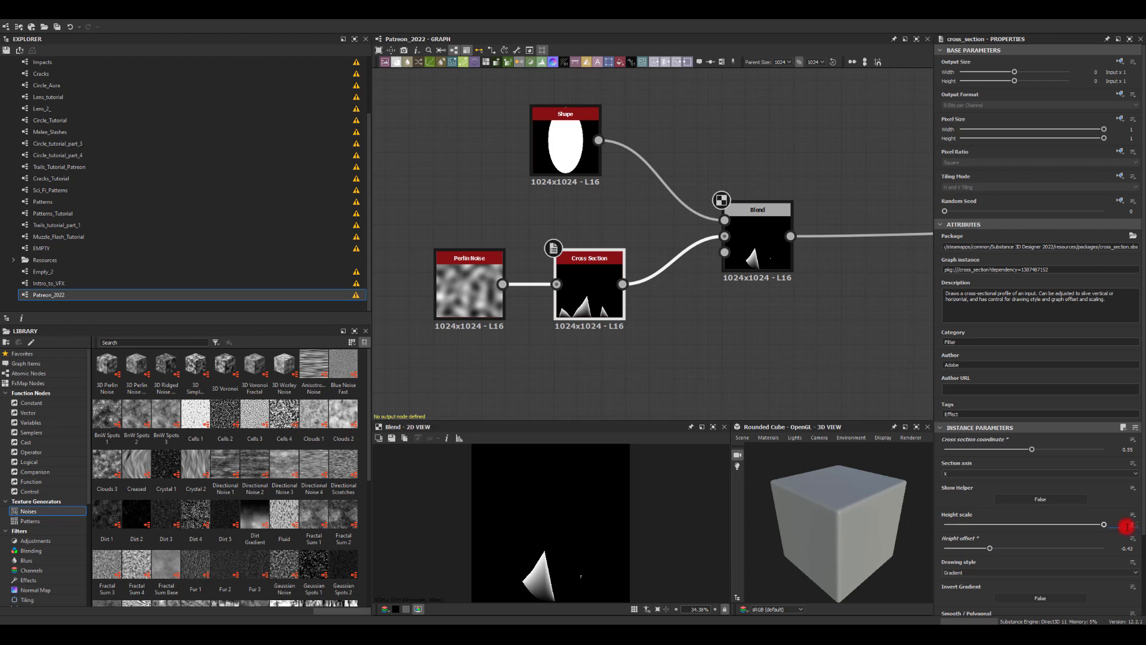
{"action": "left_click", "coordinate": [1076, 521]}
{"action": "left_click_drag", "start_coordinate": [1022, 529], "coordinate": [986, 554]}
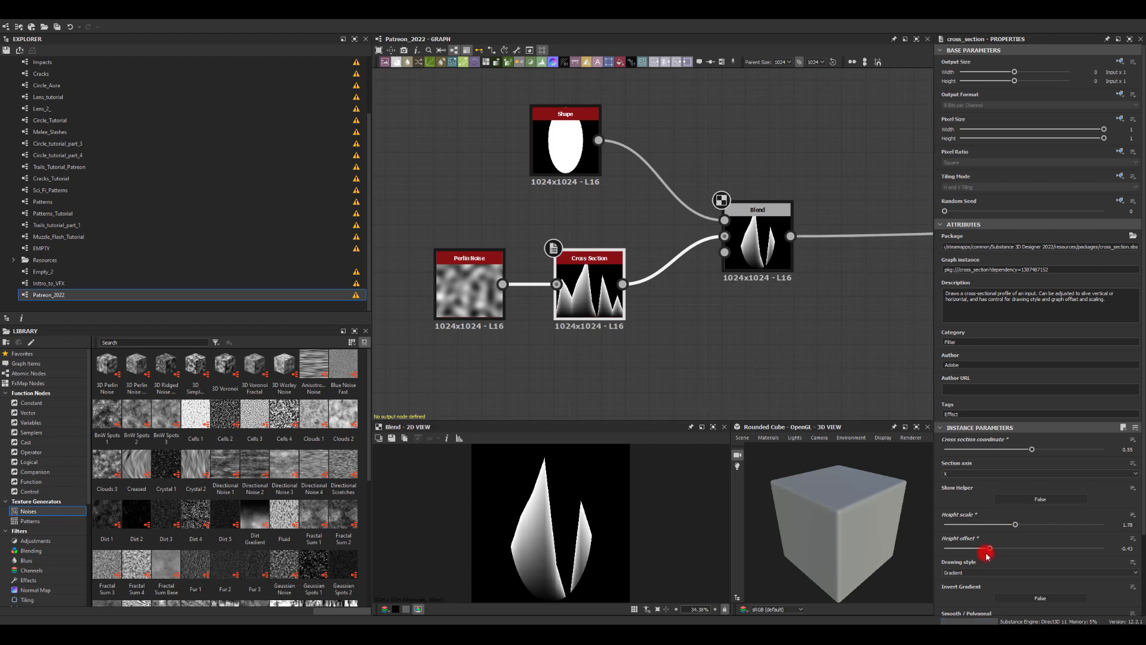
Step: Set the cross section coordinate to 0.59 and switch the profile from polygonal to Smooth
{"action": "mouse_move", "coordinate": [1031, 450]}
{"action": "left_mouse_down"}
{"action": "mouse_move", "coordinate": [1021, 448]}
{"action": "mouse_move", "coordinate": [1039, 453]}
{"action": "left_mouse_up"}
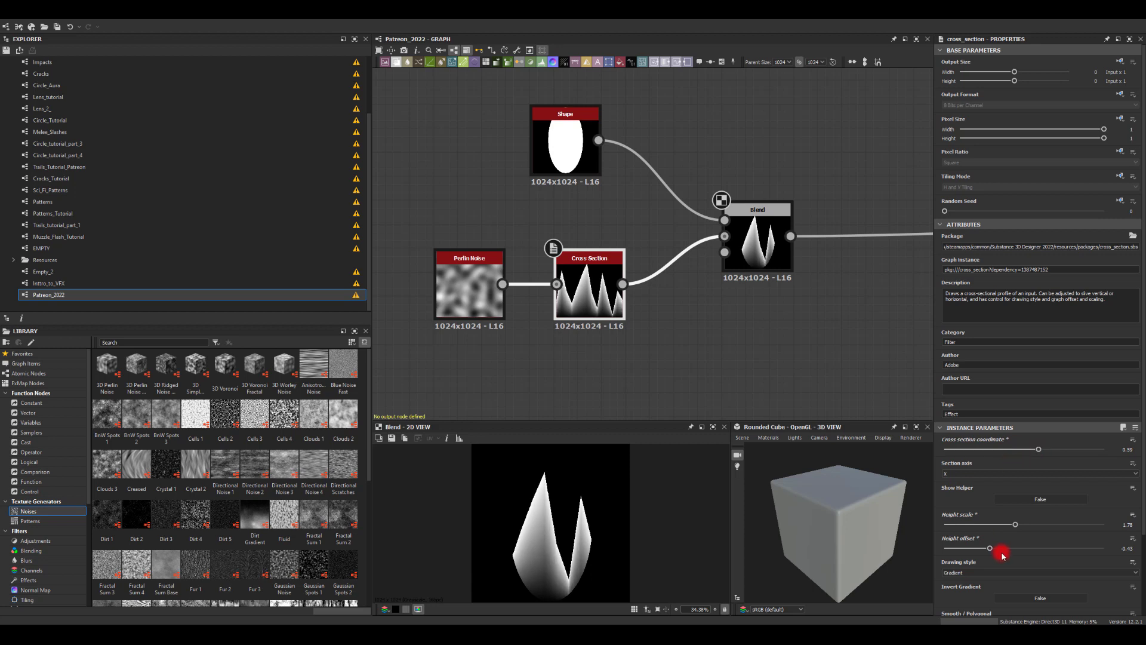
{"action": "scroll", "coordinate": [960, 539], "scroll_direction": "down", "scroll_amount": 3}
{"action": "left_click", "coordinate": [1036, 543]}
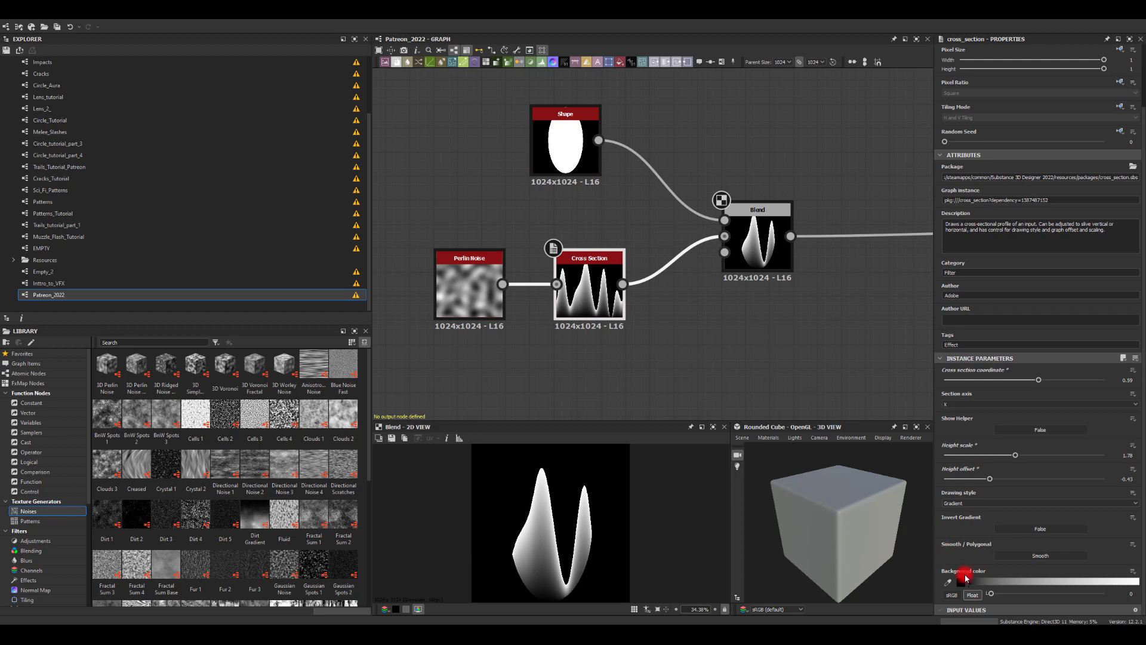
Step: Set the Perlin Noise node's scale to 10 and its disorder to 0.61
{"action": "middle_click_drag", "start_coordinate": [823, 418], "coordinate": [783, 340]}
{"action": "left_click", "coordinate": [524, 263]}
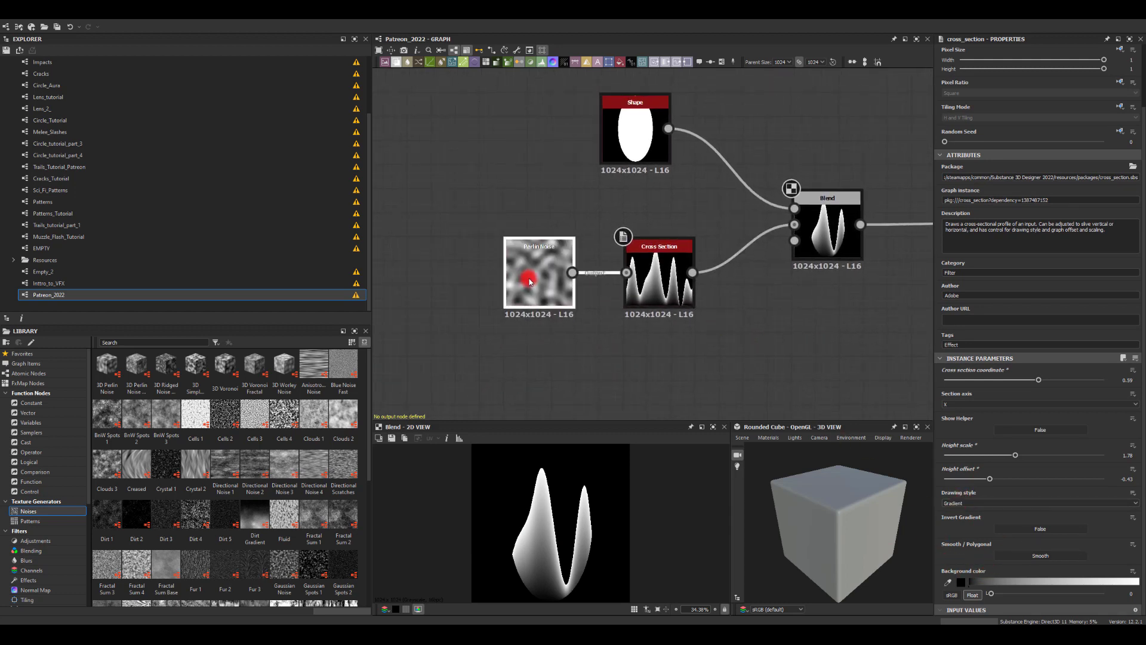
{"action": "left_click_drag", "start_coordinate": [962, 452], "coordinate": [968, 451]}
{"action": "left_click_drag", "start_coordinate": [1082, 482], "coordinate": [1042, 462]}
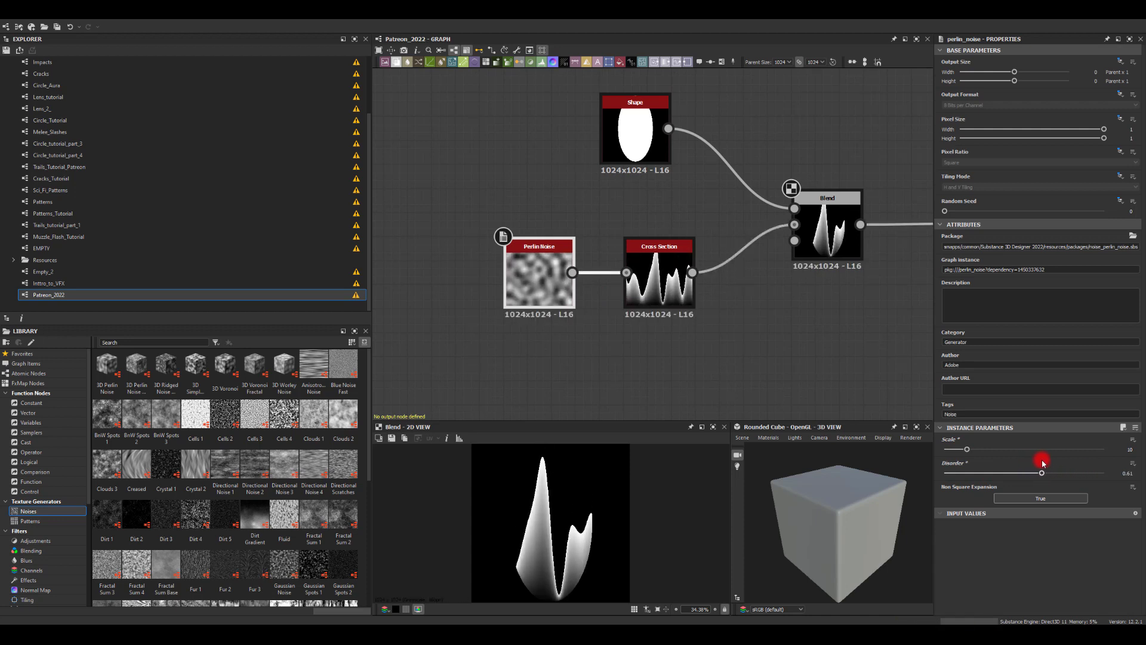
Step: Preview the Blur HQ Grayscale and Transformation 2D nodes and move both close behind the first Blend node
{"action": "middle_click_drag", "start_coordinate": [679, 292], "coordinate": [619, 277]}
{"action": "middle_click_drag", "start_coordinate": [707, 296], "coordinate": [620, 327]}
{"action": "scroll", "coordinate": [659, 309], "scroll_direction": "down", "scroll_amount": 2}
{"action": "middle_click_drag", "start_coordinate": [659, 309], "coordinate": [631, 304]}
{"action": "middle_click_drag", "start_coordinate": [719, 192], "coordinate": [609, 173]}
{"action": "double_click", "coordinate": [835, 237]}
{"action": "left_click_drag", "start_coordinate": [836, 235], "coordinate": [496, 246]}
{"action": "double_click", "coordinate": [903, 246]}
{"action": "left_click_drag", "start_coordinate": [905, 249], "coordinate": [567, 255]}
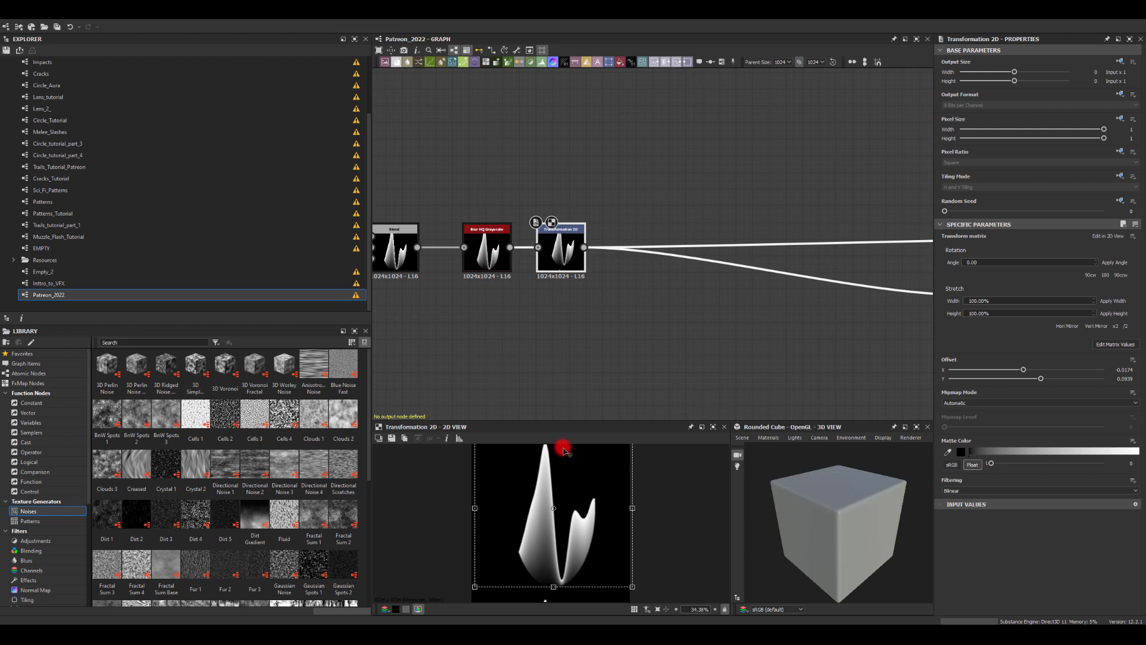
Step: Shift the Transformation 2D image down in the 2D view to a Y offset of about -0.022
{"action": "scroll", "coordinate": [614, 370], "scroll_direction": "down", "scroll_amount": 1}
{"action": "scroll", "coordinate": [562, 478], "scroll_direction": "up", "scroll_amount": 2}
{"action": "scroll", "coordinate": [563, 499], "scroll_direction": "down", "scroll_amount": 3}
{"action": "mouse_move", "coordinate": [561, 498]}
{"action": "left_mouse_down"}
{"action": "mouse_move", "coordinate": [551, 523]}
{"action": "mouse_move", "coordinate": [563, 518]}
{"action": "mouse_move", "coordinate": [547, 527]}
{"action": "mouse_move", "coordinate": [566, 501]}
{"action": "mouse_move", "coordinate": [549, 508]}
{"action": "left_mouse_up"}
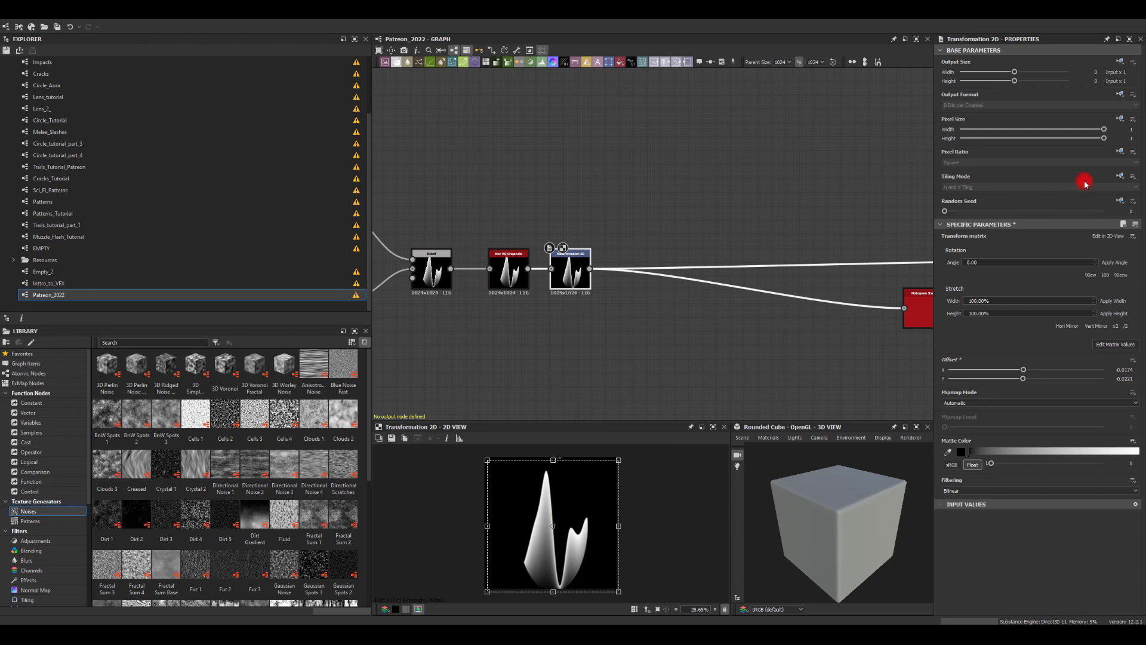
Step: Override the inherited tiling mode of the Transformation 2D node and set it to No Tiling
{"action": "left_click", "coordinate": [1121, 178]}
{"action": "left_click", "coordinate": [1092, 206]}
{"action": "left_click", "coordinate": [967, 187]}
{"action": "left_click", "coordinate": [952, 212]}
Step: Preview the second Blend and Splitter Circular nodes, and set the splitter's pattern amount to 5
{"action": "middle_click_drag", "start_coordinate": [801, 225], "coordinate": [607, 238]}
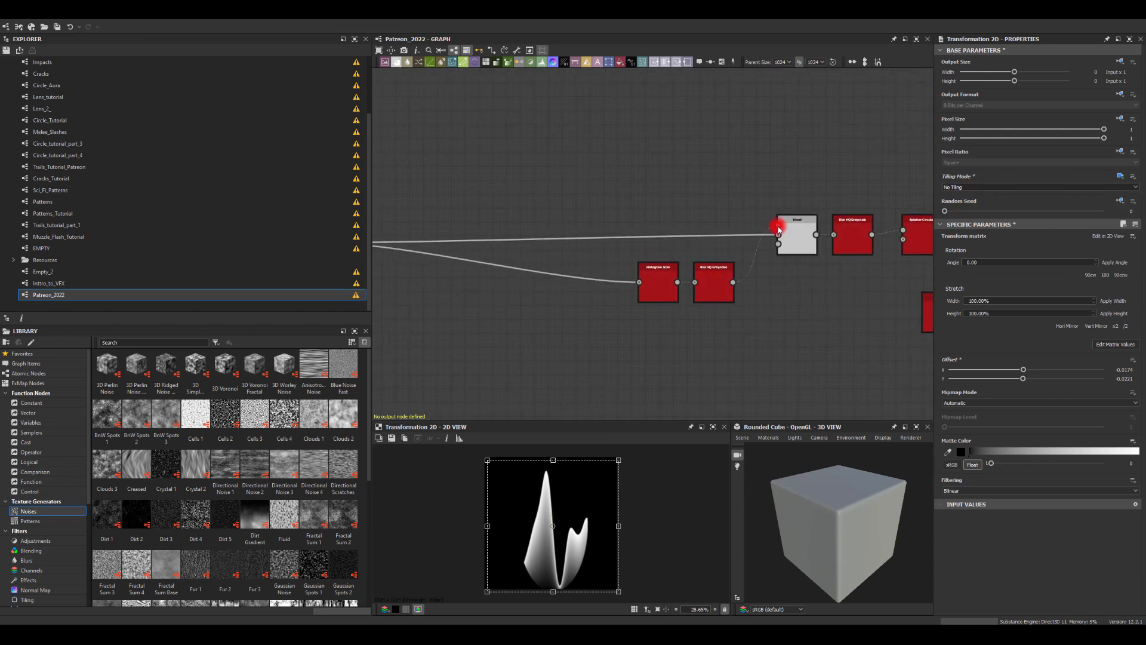
{"action": "double_click", "coordinate": [810, 241]}
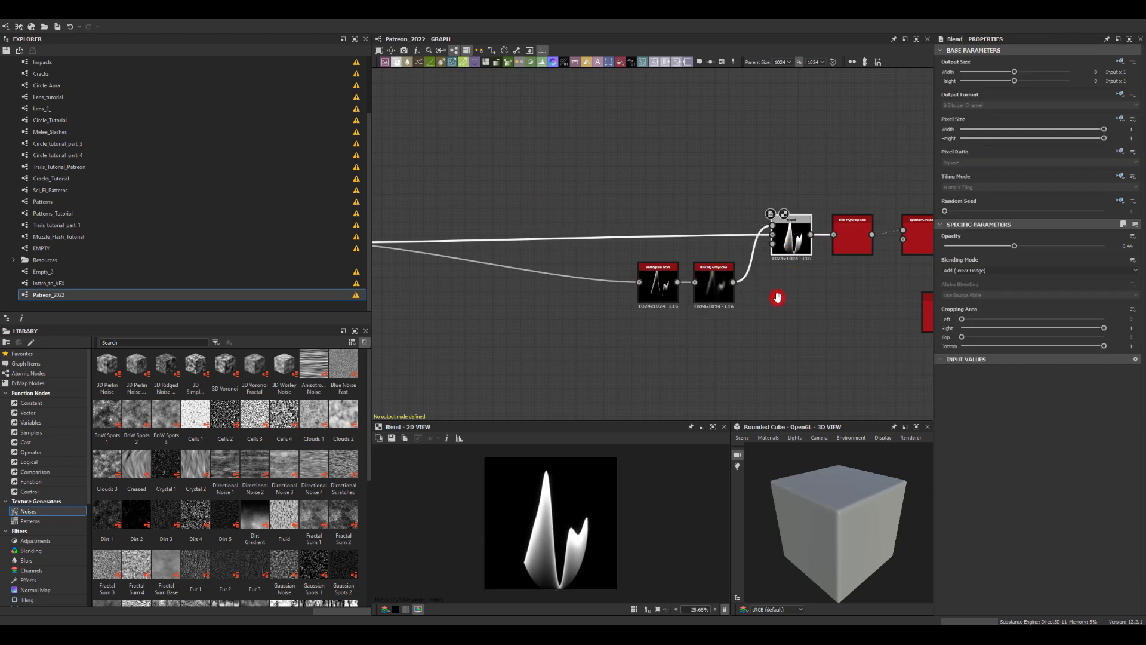
{"action": "middle_click_drag", "start_coordinate": [777, 297], "coordinate": [656, 301]}
{"action": "left_click", "coordinate": [810, 242]}
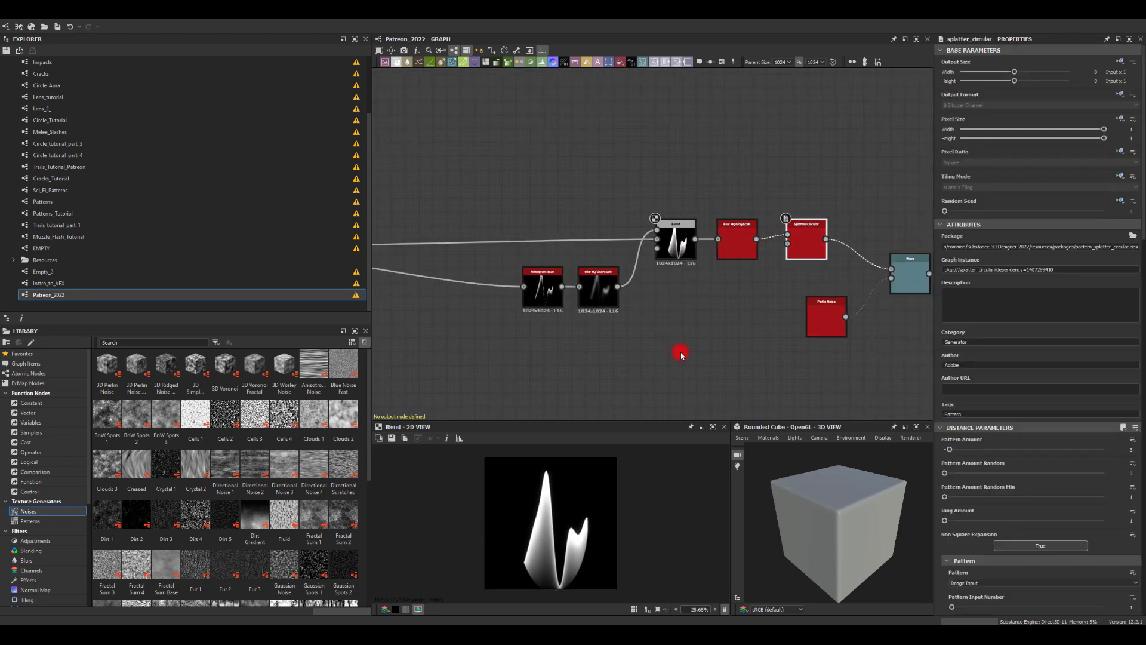
{"action": "scroll", "coordinate": [746, 287], "scroll_direction": "up", "scroll_amount": 4}
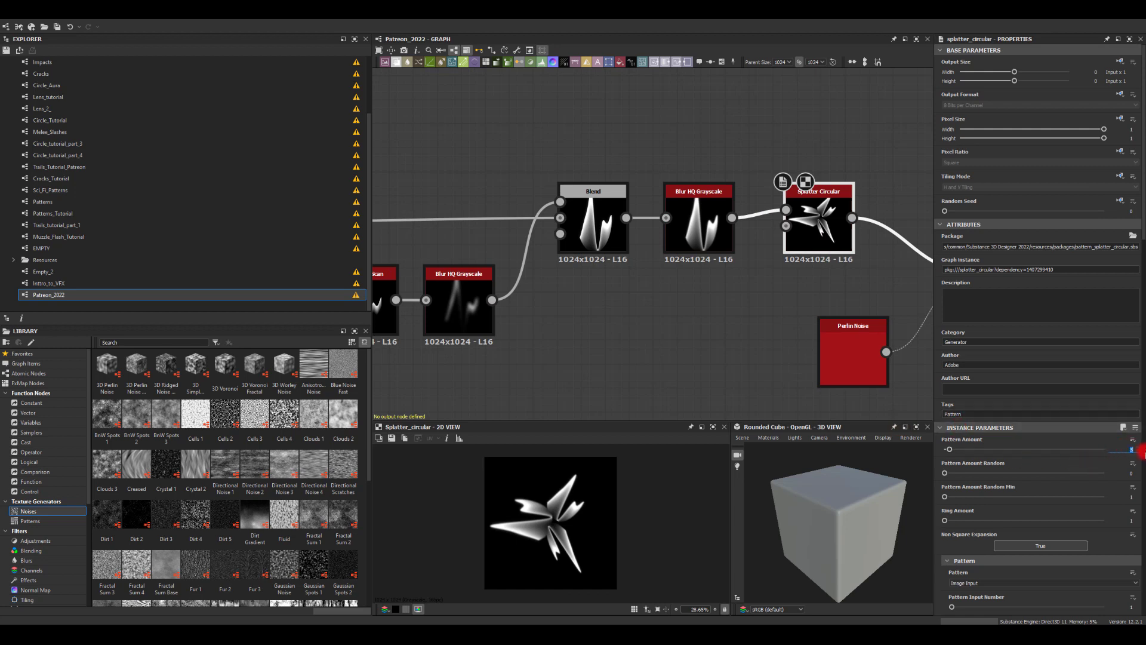
{"action": "key", "text": "Return"}
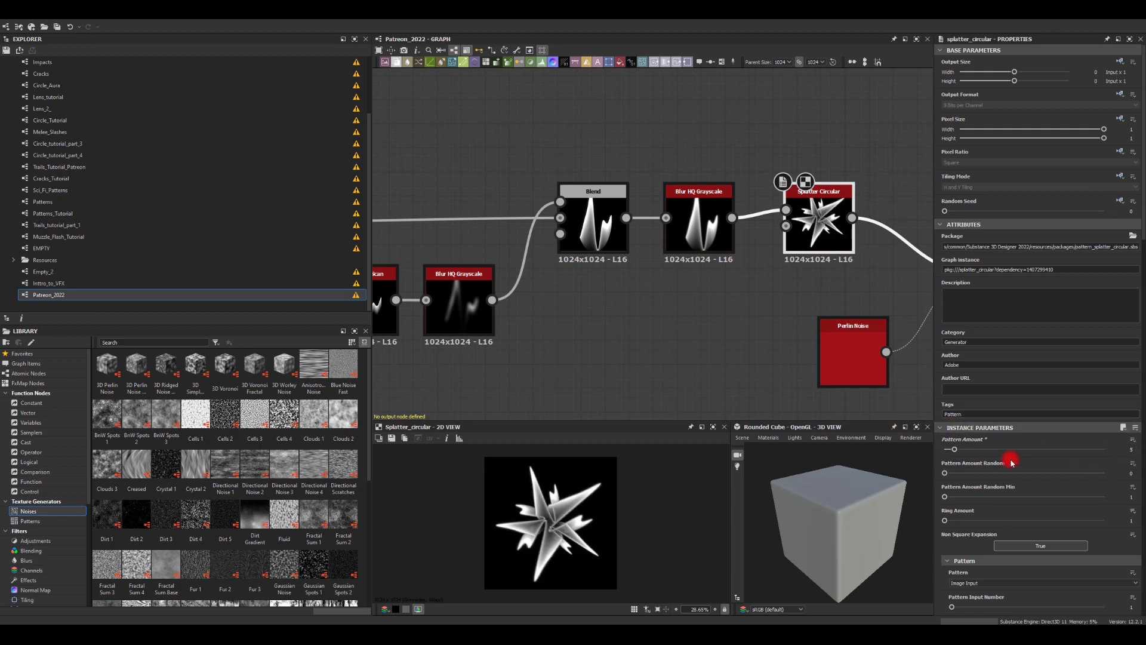
Step: Move the Histogram Scan node and its Blur HQ Grayscale node further below the main connection
{"action": "middle_click_drag", "start_coordinate": [477, 183], "coordinate": [740, 178]}
{"action": "middle_click_drag", "start_coordinate": [524, 186], "coordinate": [672, 199]}
{"action": "scroll", "coordinate": [663, 205], "scroll_direction": "down", "scroll_amount": 2}
{"action": "mouse_move", "coordinate": [515, 208]}
{"action": "middle_mouse_down"}
{"action": "mouse_move", "coordinate": [609, 223]}
{"action": "mouse_move", "coordinate": [521, 197]}
{"action": "middle_mouse_up"}
{"action": "scroll", "coordinate": [608, 222], "scroll_direction": "down", "scroll_amount": 1}
{"action": "middle_click_drag", "start_coordinate": [710, 214], "coordinate": [681, 207]}
{"action": "left_click_drag", "start_coordinate": [736, 235], "coordinate": [802, 320]}
{"action": "middle_click_drag", "start_coordinate": [492, 197], "coordinate": [528, 199]}
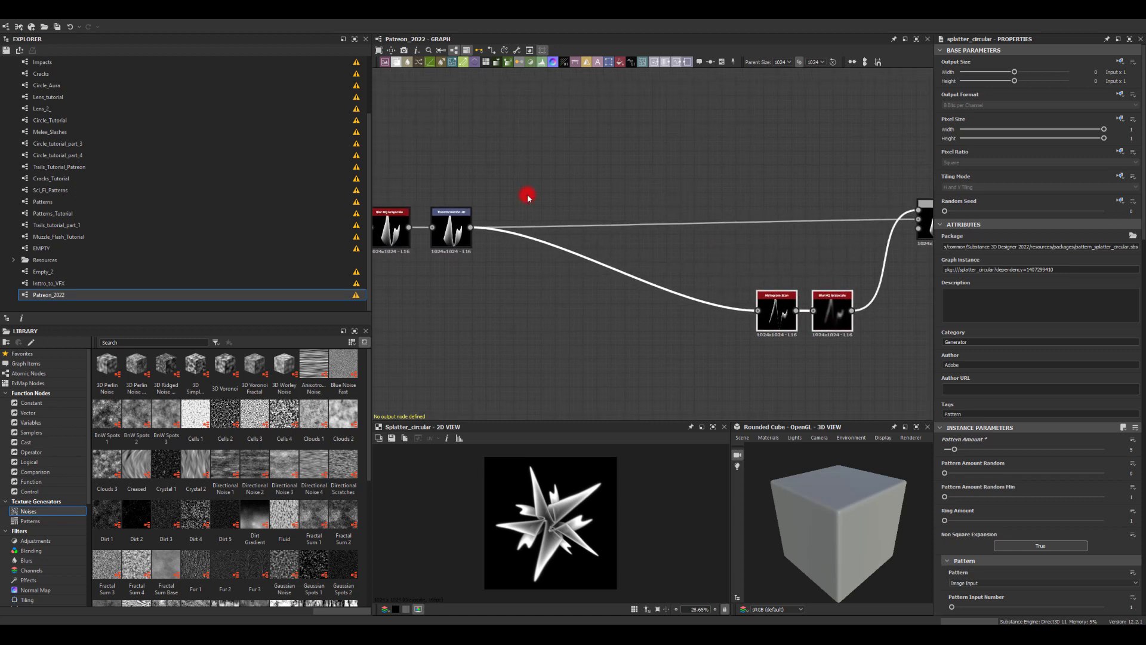
Step: Add a Trapezoid Transform Grayscale node fed by the Transformation 2D node and set its Top Stretch to 0.96
{"action": "scroll", "coordinate": [471, 247], "scroll_direction": "up", "scroll_amount": 2}
{"action": "left_click_drag", "start_coordinate": [495, 241], "coordinate": [553, 204]}
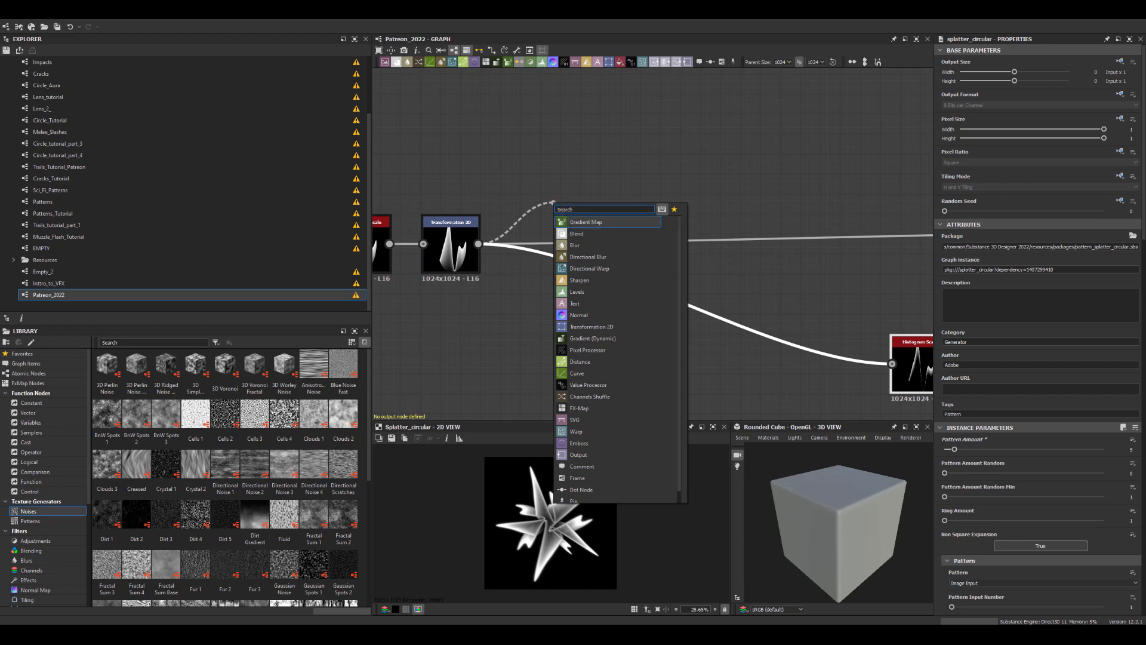
{"action": "left_click", "coordinate": [708, 166]}
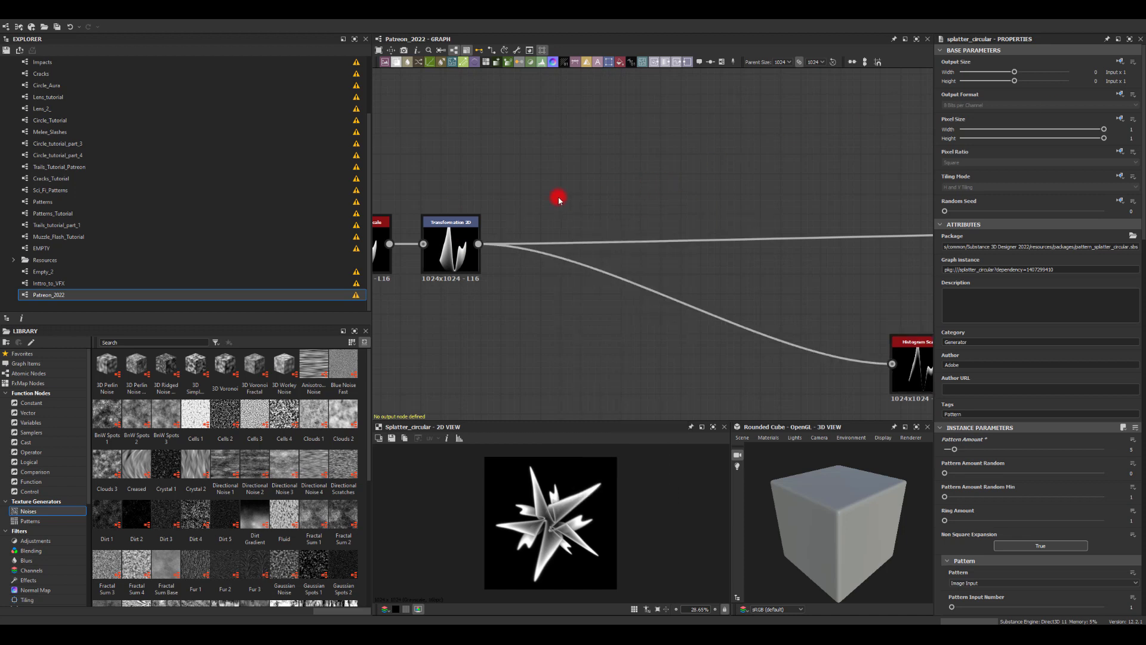
{"action": "left_click", "coordinate": [472, 253]}
{"action": "left_click_drag", "start_coordinate": [571, 194], "coordinate": [570, 195]}
{"action": "type", "text": "trap"}
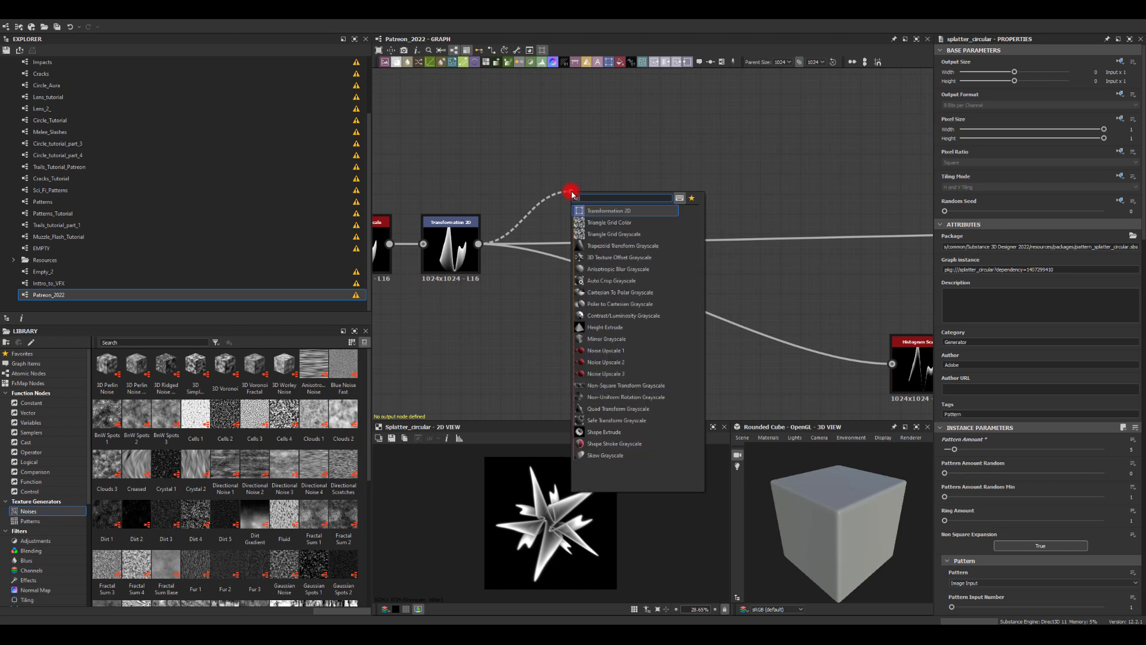
{"action": "key", "text": "Return"}
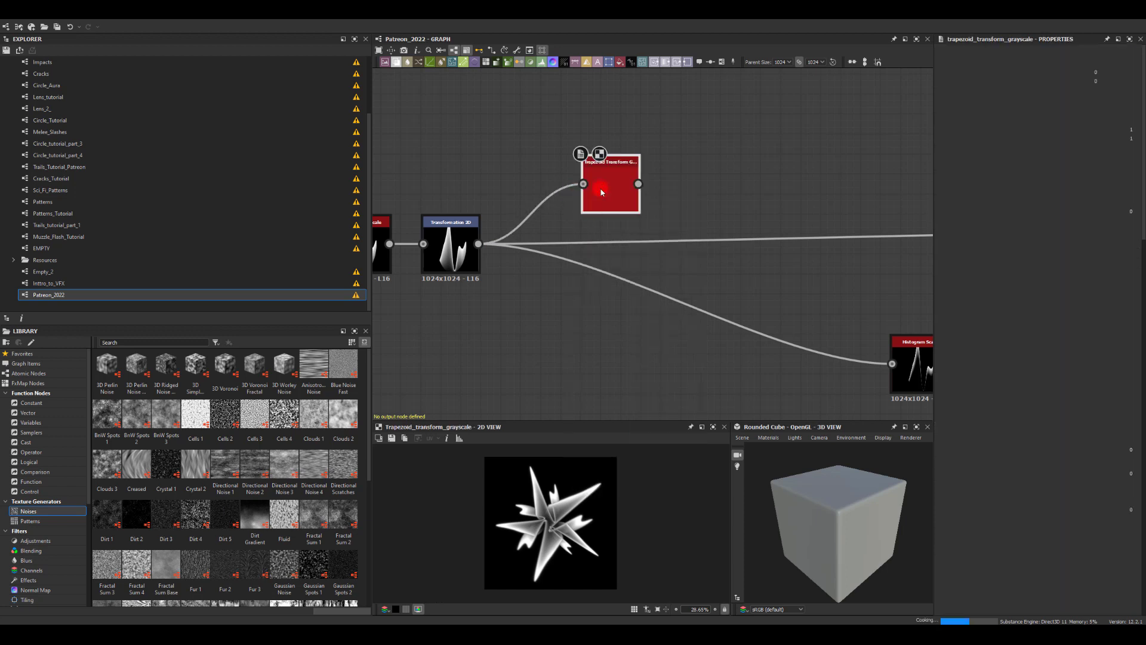
{"action": "left_click_drag", "start_coordinate": [945, 452], "coordinate": [1099, 454]}
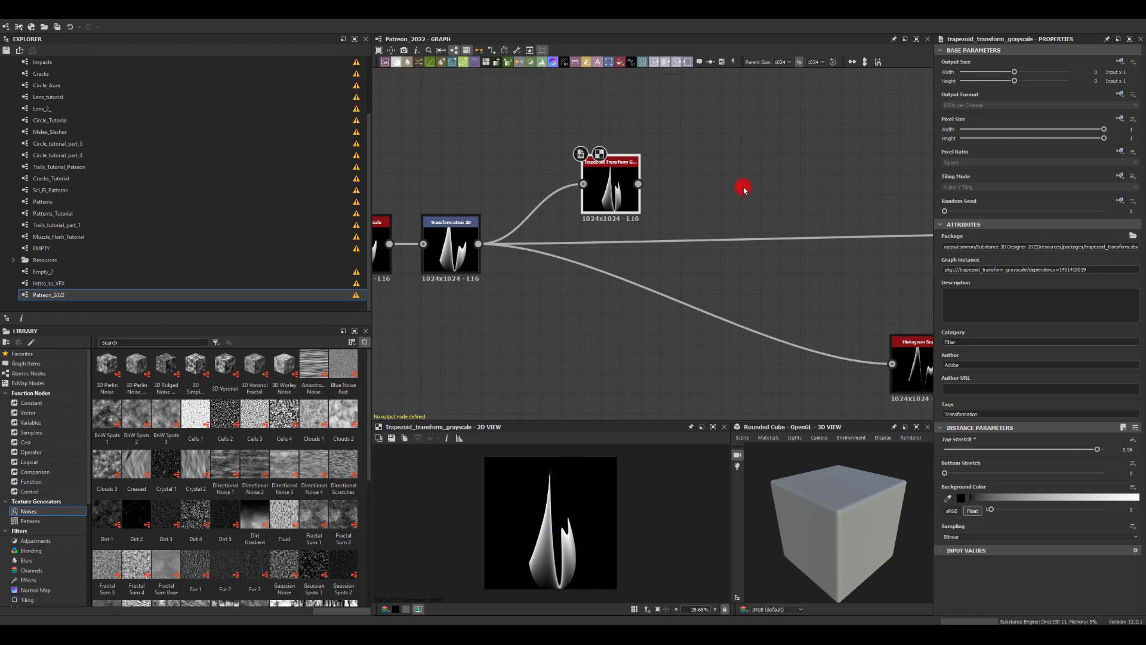
{"action": "middle_click_drag", "start_coordinate": [744, 191], "coordinate": [628, 172]}
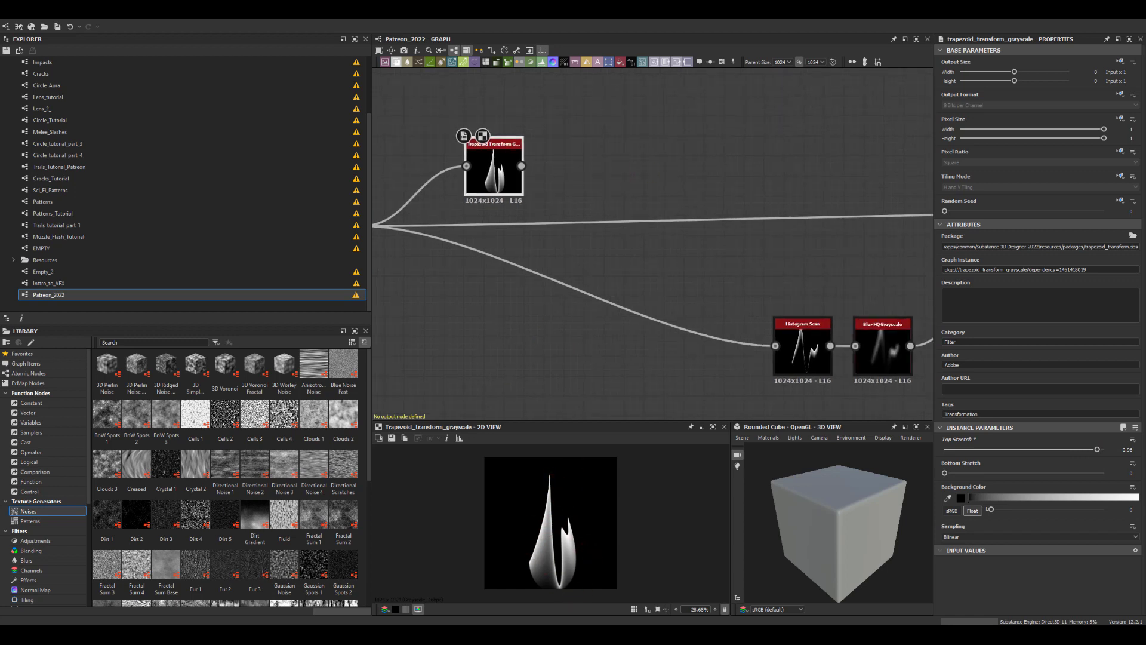
Step: Connect the Trapezoid Transform Grayscale output to the inputs of the Histogram Scan node and the following Blend node
{"action": "middle_click_drag", "start_coordinate": [582, 157], "coordinate": [547, 149]}
{"action": "left_click_drag", "start_coordinate": [486, 157], "coordinate": [742, 338]}
{"action": "middle_click_drag", "start_coordinate": [752, 115], "coordinate": [686, 144]}
{"action": "left_click_drag", "start_coordinate": [418, 186], "coordinate": [902, 234]}
{"action": "middle_click_drag", "start_coordinate": [873, 141], "coordinate": [663, 131]}
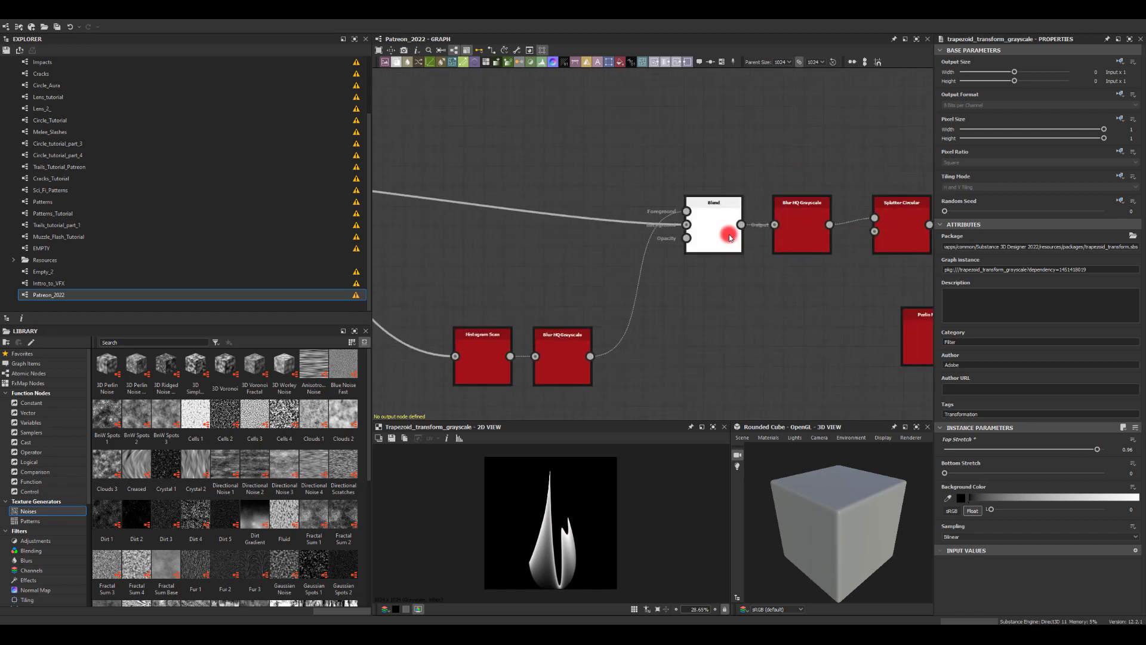
Step: Preview the Blend, Blur HQ Grayscale and Splatter Circular nodes that follow, ending with the Splatter Circular's parameters open
{"action": "left_click", "coordinate": [725, 235]}
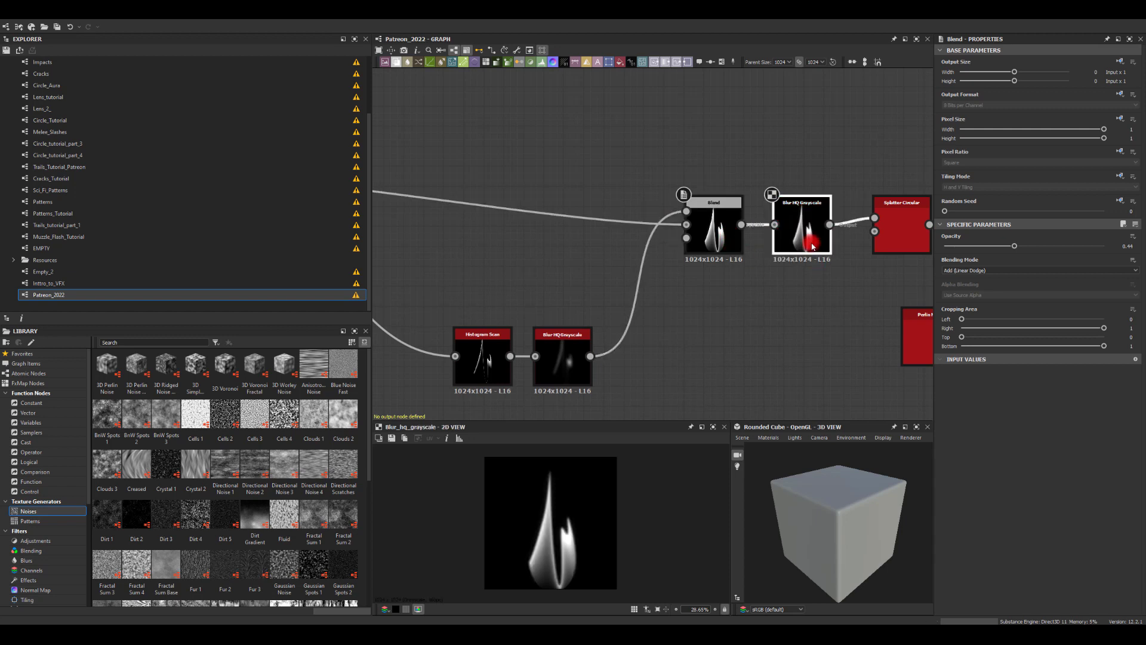
{"action": "left_click", "coordinate": [788, 235]}
{"action": "middle_click_drag", "start_coordinate": [811, 307], "coordinate": [709, 225]}
{"action": "left_click", "coordinate": [709, 220]}
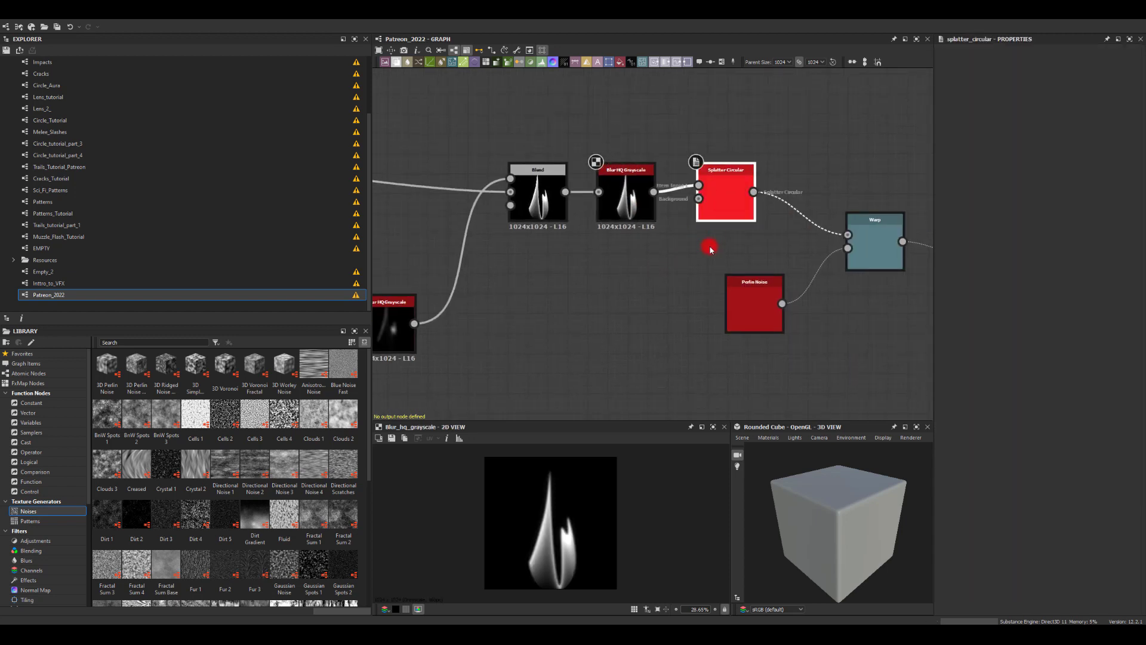
{"action": "double_click", "coordinate": [720, 207]}
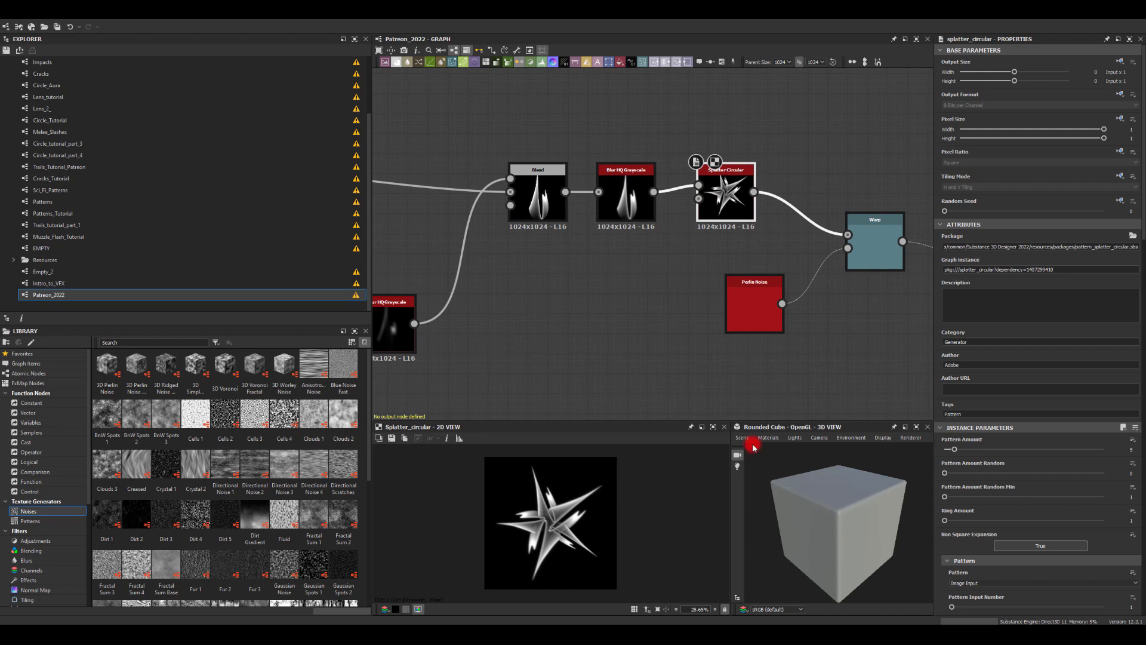
Step: Set the Splatter Circular node's Scale to 0.56 and its Radius to 0.26
{"action": "scroll", "coordinate": [1007, 471], "scroll_direction": "down", "scroll_amount": 5}
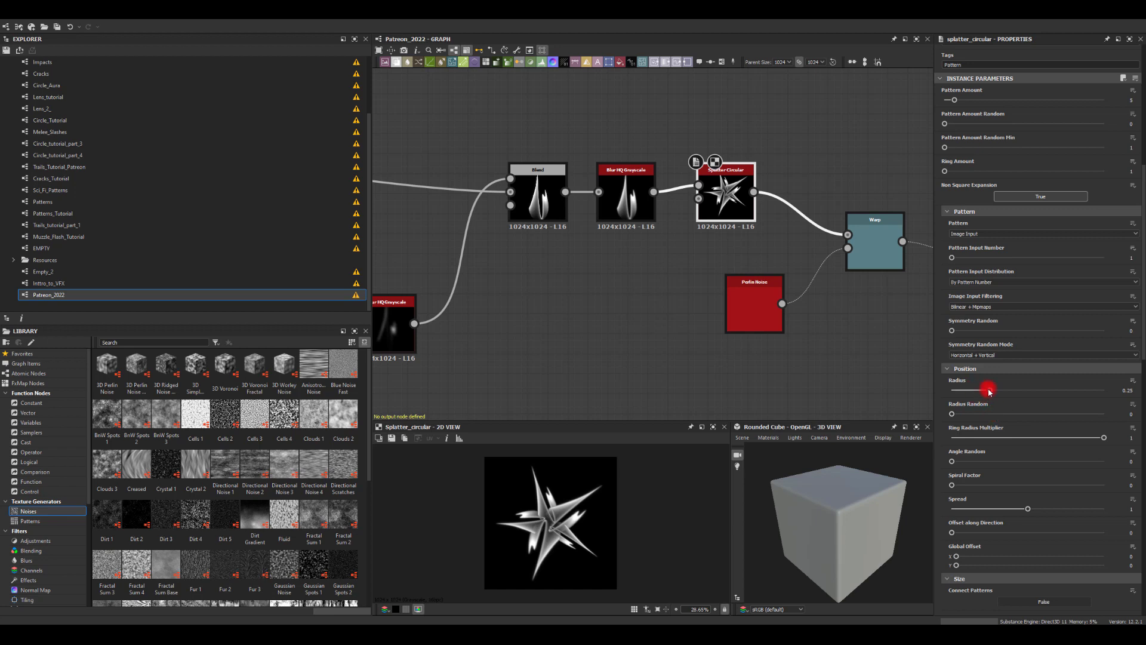
{"action": "left_click_drag", "start_coordinate": [989, 389], "coordinate": [1000, 391]}
{"action": "scroll", "coordinate": [993, 488], "scroll_direction": "down", "scroll_amount": 3}
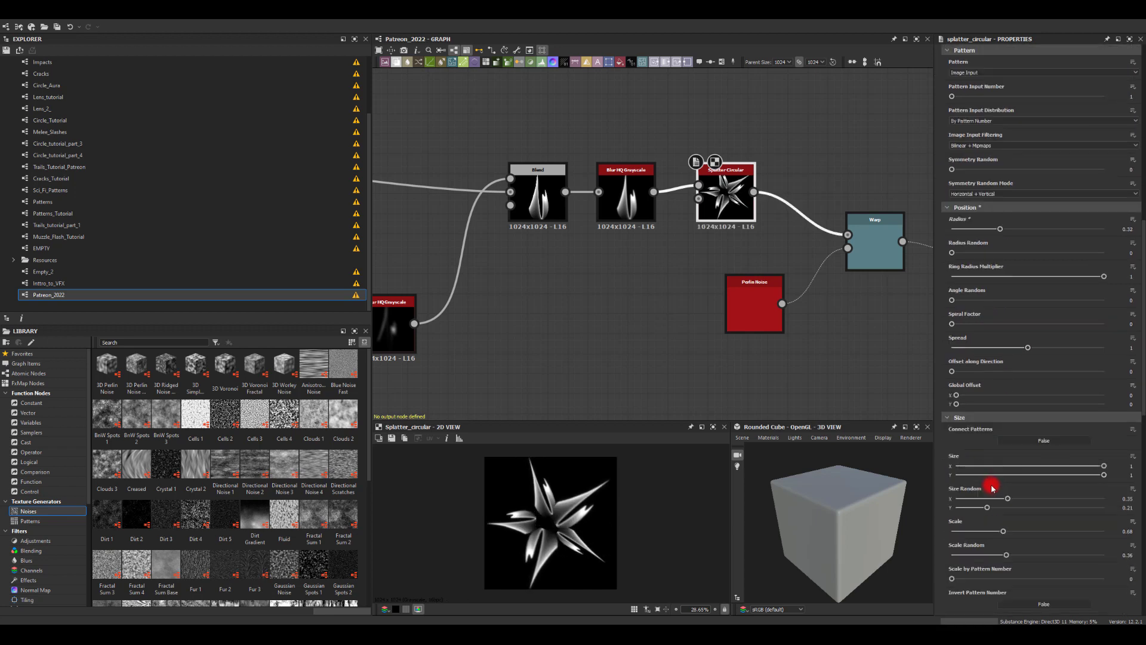
{"action": "left_click_drag", "start_coordinate": [1000, 531], "coordinate": [994, 528]}
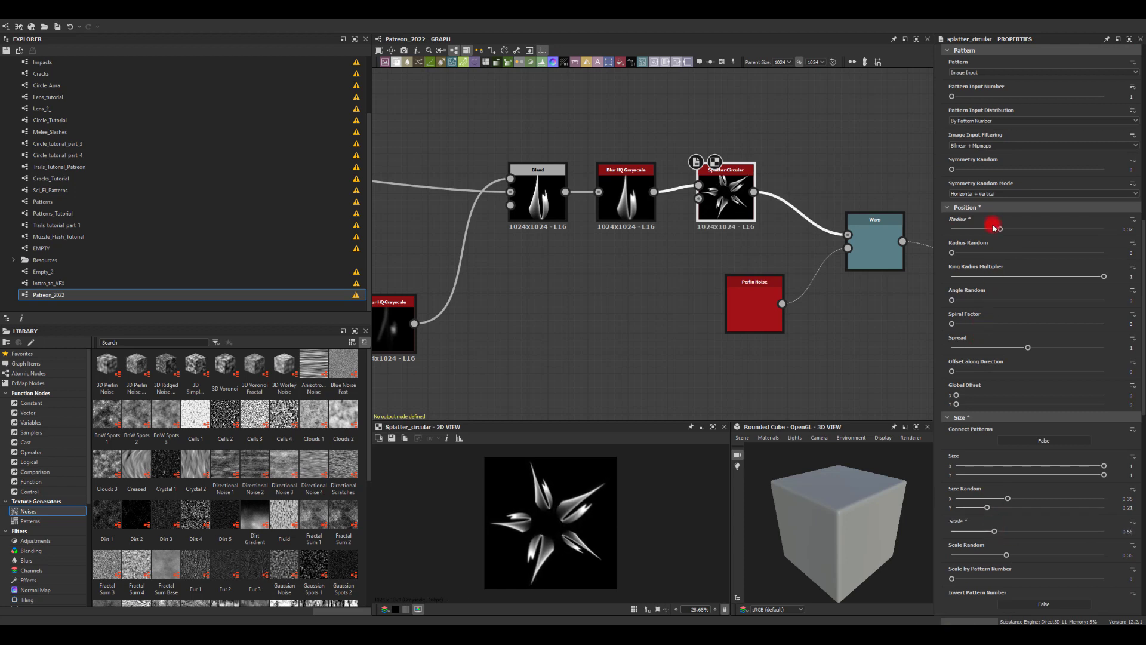
{"action": "left_click_drag", "start_coordinate": [1002, 231], "coordinate": [993, 233]}
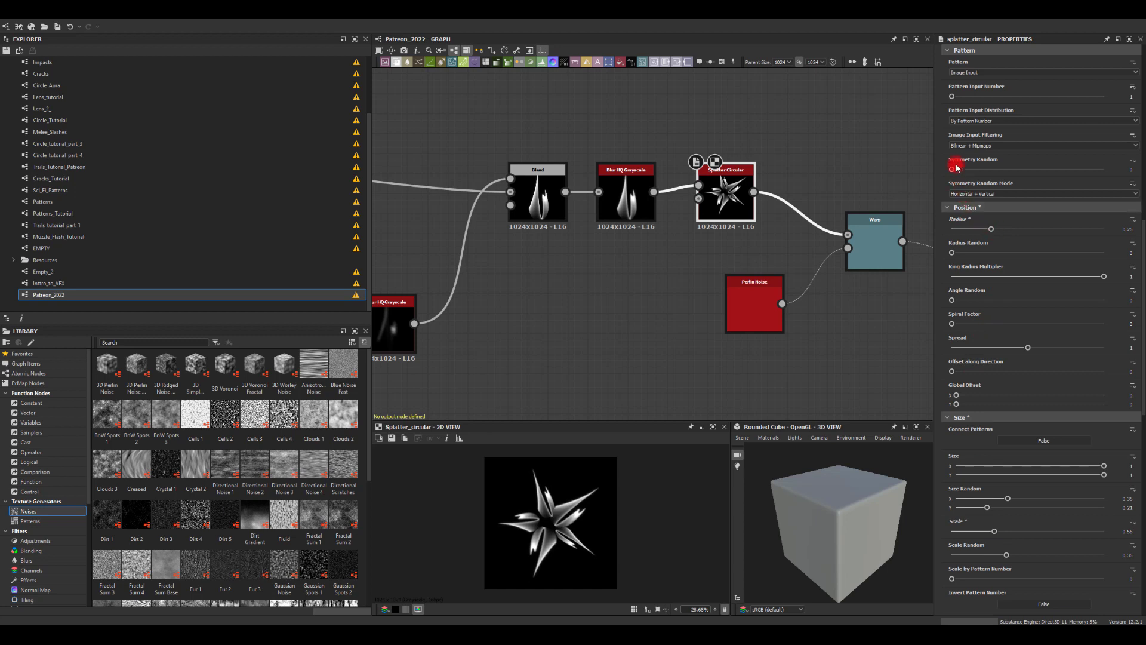
Step: Set the Splatter Circular node's Symmetry Random to 1 and its Symmetry Random Mode to Horizontal
{"action": "left_click_drag", "start_coordinate": [952, 170], "coordinate": [1130, 171]}
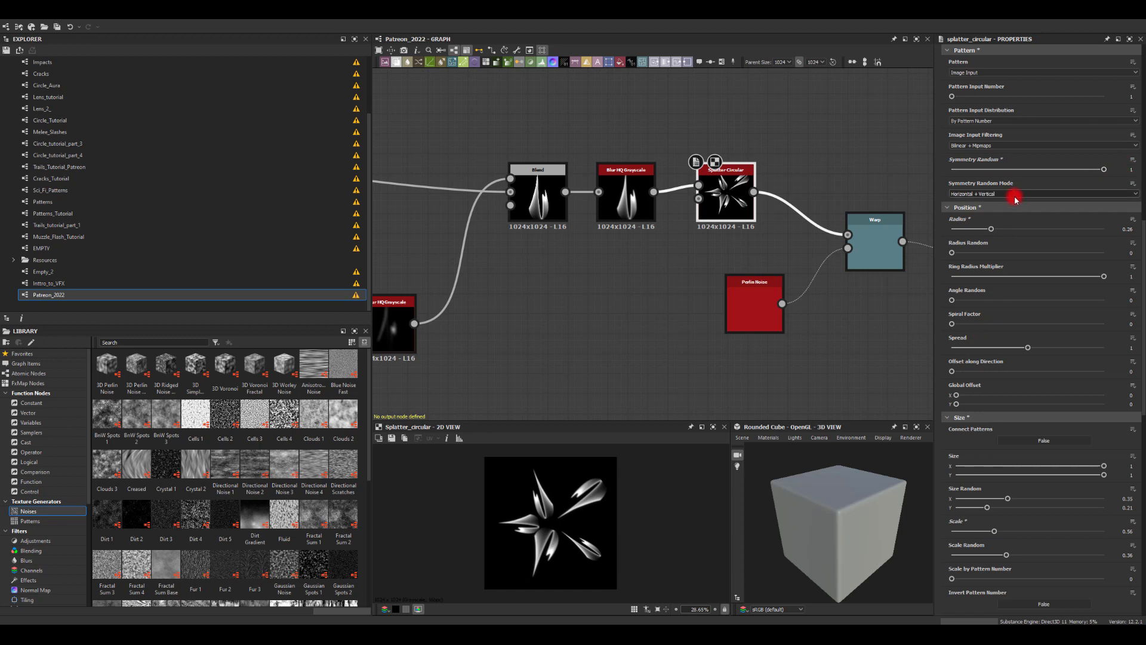
{"action": "left_click", "coordinate": [988, 194]}
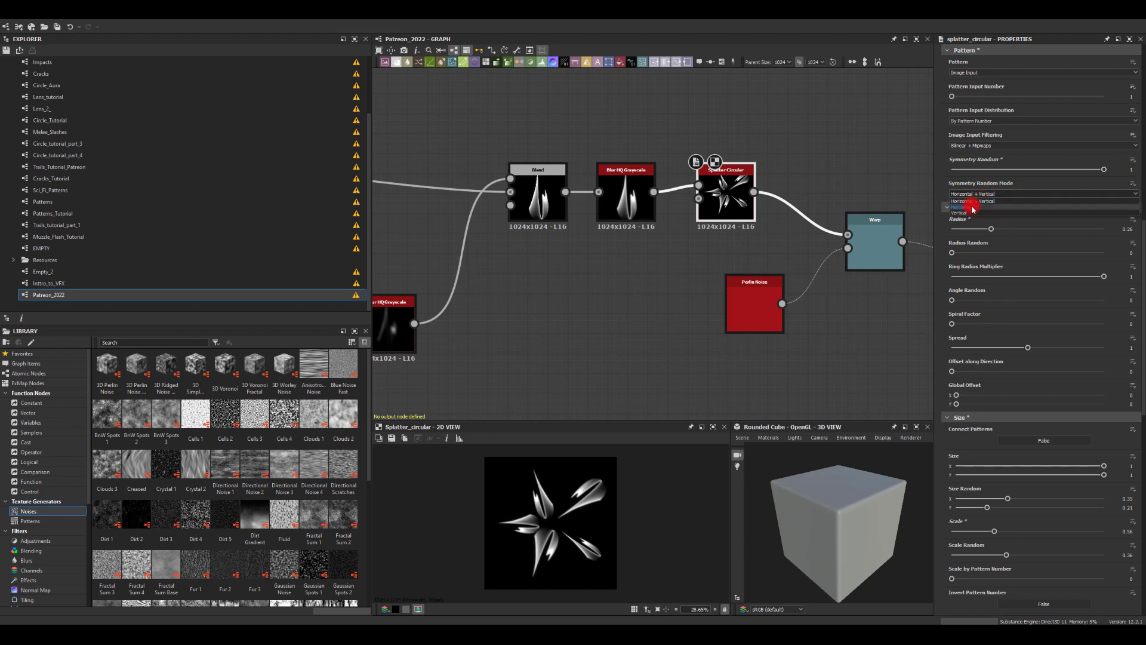
{"action": "left_click", "coordinate": [965, 209]}
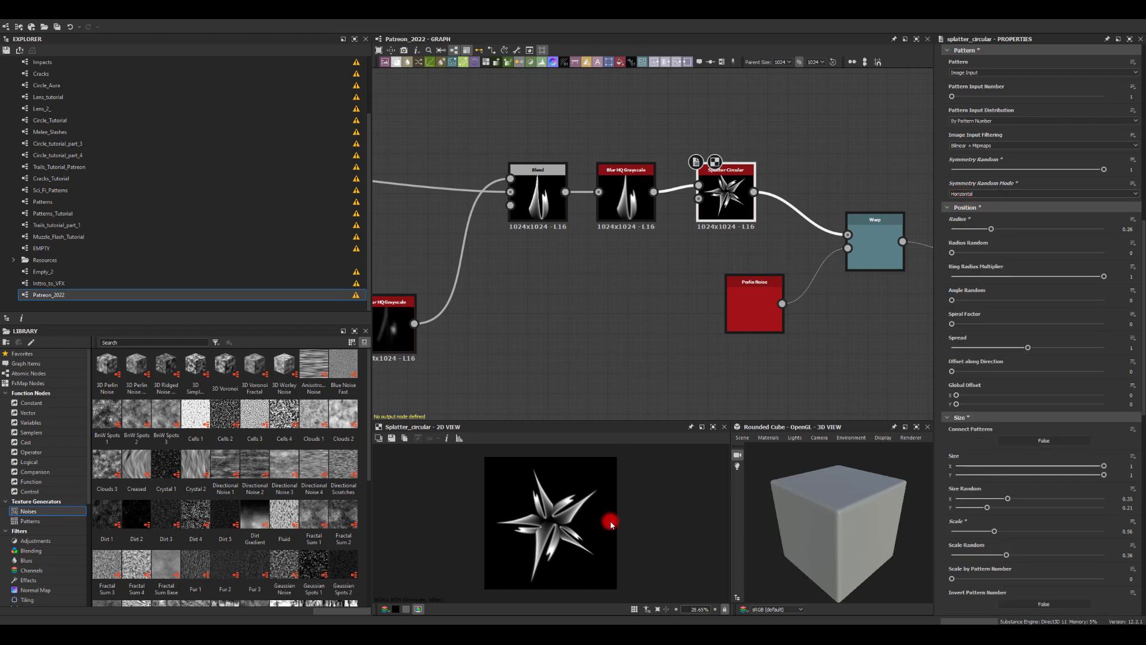
Step: Increase the Splatter Circular node's Radius to 0.3
{"action": "scroll", "coordinate": [992, 500], "scroll_direction": "down", "scroll_amount": 1}
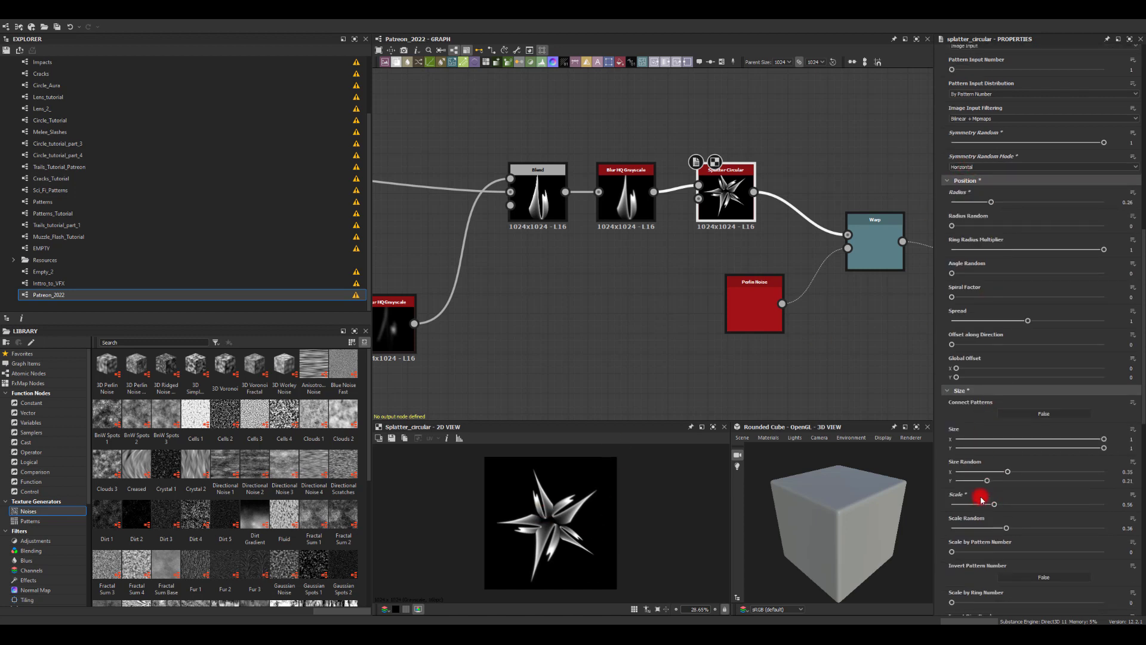
{"action": "scroll", "coordinate": [981, 498], "scroll_direction": "up", "scroll_amount": 2}
{"action": "left_click_drag", "start_coordinate": [992, 256], "coordinate": [998, 258]}
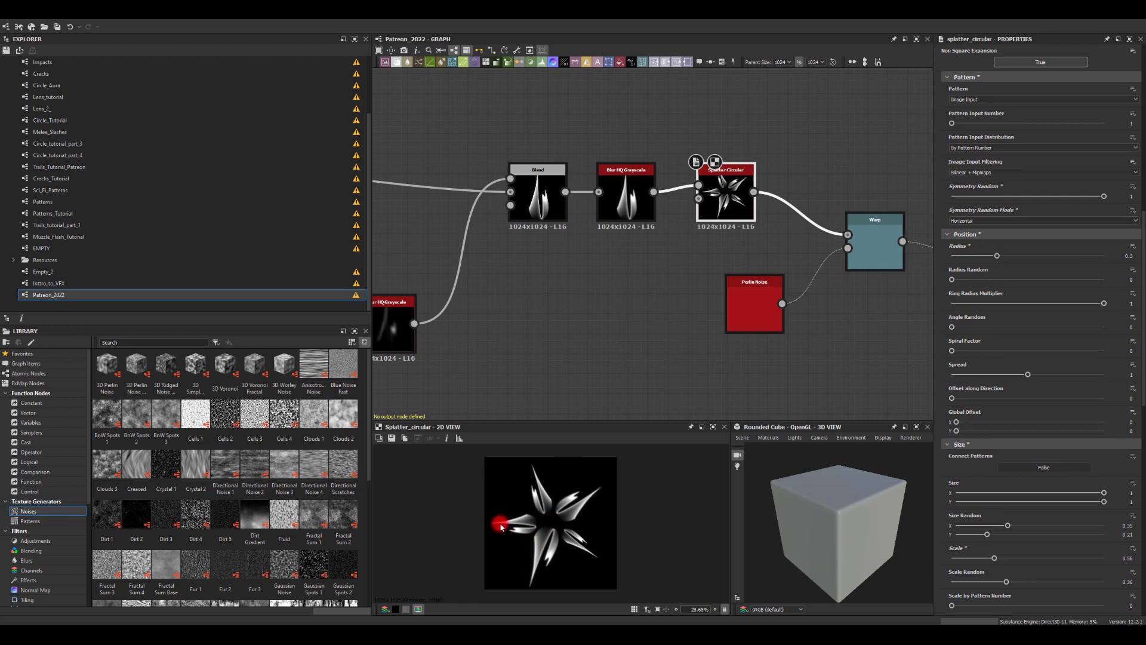
Step: Preview the Warp node after the Splatter Circular and set its Intensity to 0.35
{"action": "middle_click_drag", "start_coordinate": [883, 321], "coordinate": [602, 329]}
{"action": "double_click", "coordinate": [602, 258]}
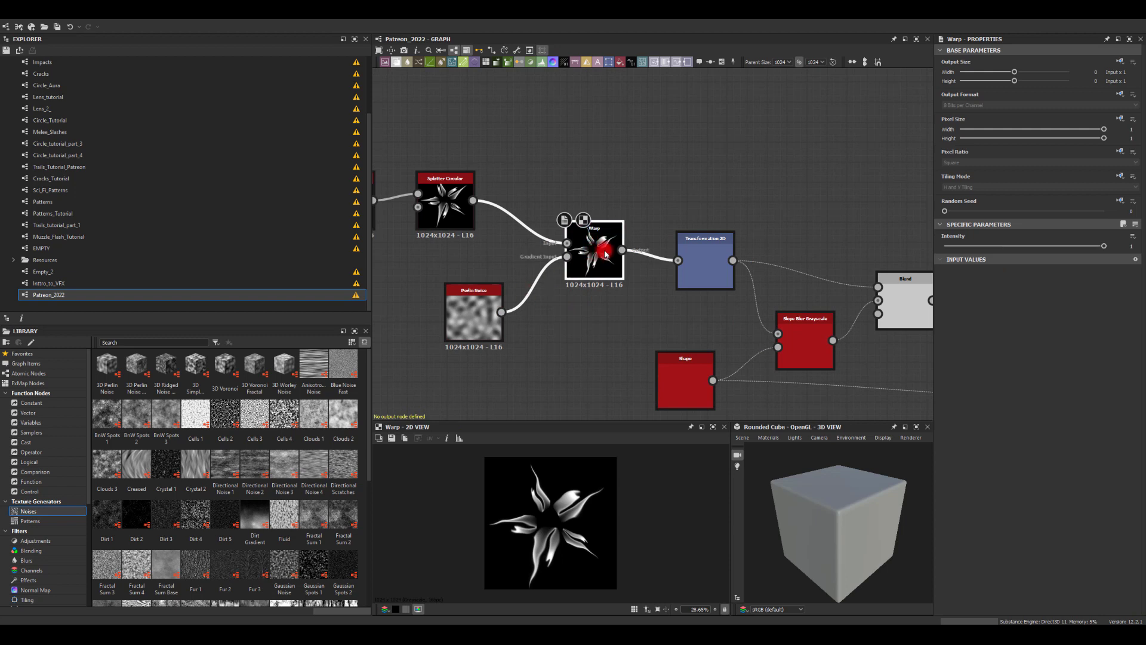
{"action": "left_click_drag", "start_coordinate": [1103, 245], "coordinate": [998, 243]}
Step: Preview the downstream nodes after the Warp, including the Slope Blur's Blend, the Threshold and the final Blend
{"action": "left_click", "coordinate": [719, 235]}
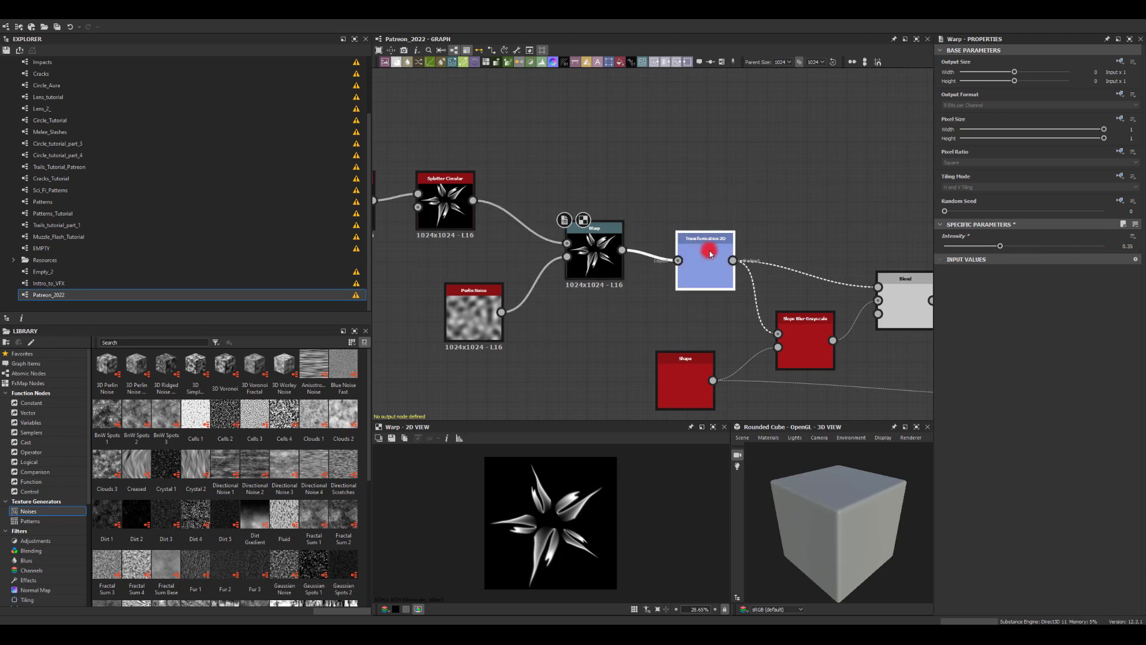
{"action": "middle_click_drag", "start_coordinate": [764, 215], "coordinate": [593, 161]}
{"action": "left_click", "coordinate": [742, 248]}
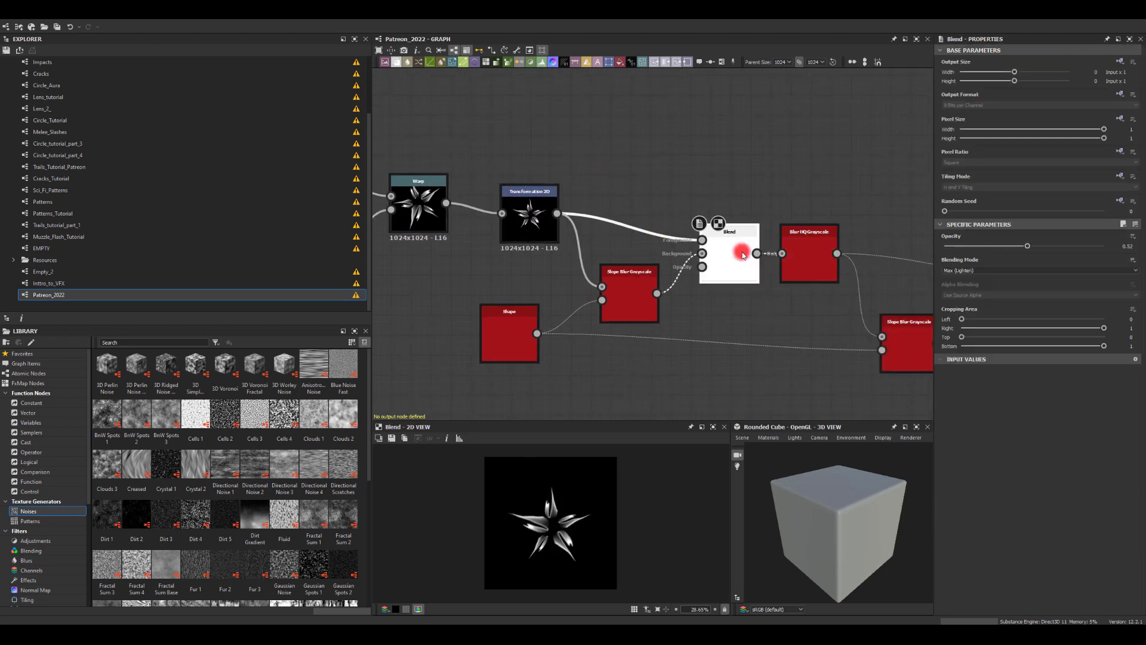
{"action": "scroll", "coordinate": [757, 171], "scroll_direction": "down", "scroll_amount": 4}
{"action": "middle_click_drag", "start_coordinate": [686, 173], "coordinate": [625, 194]}
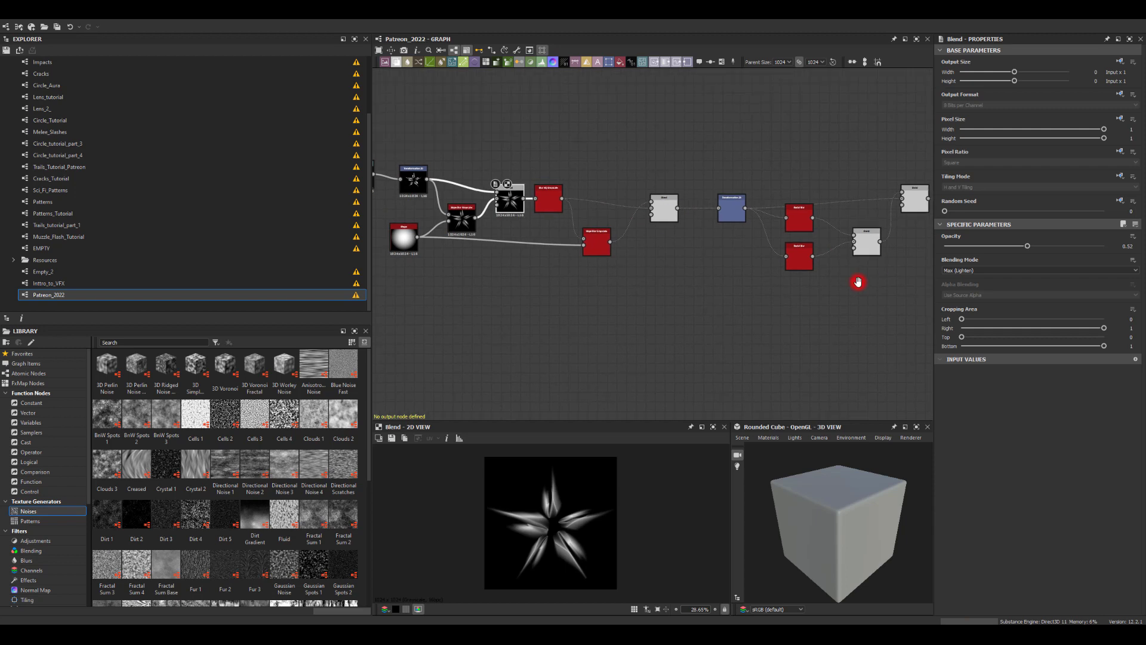
{"action": "middle_click_drag", "start_coordinate": [857, 315], "coordinate": [709, 397]}
{"action": "left_click", "coordinate": [818, 272]}
{"action": "left_click", "coordinate": [781, 276]}
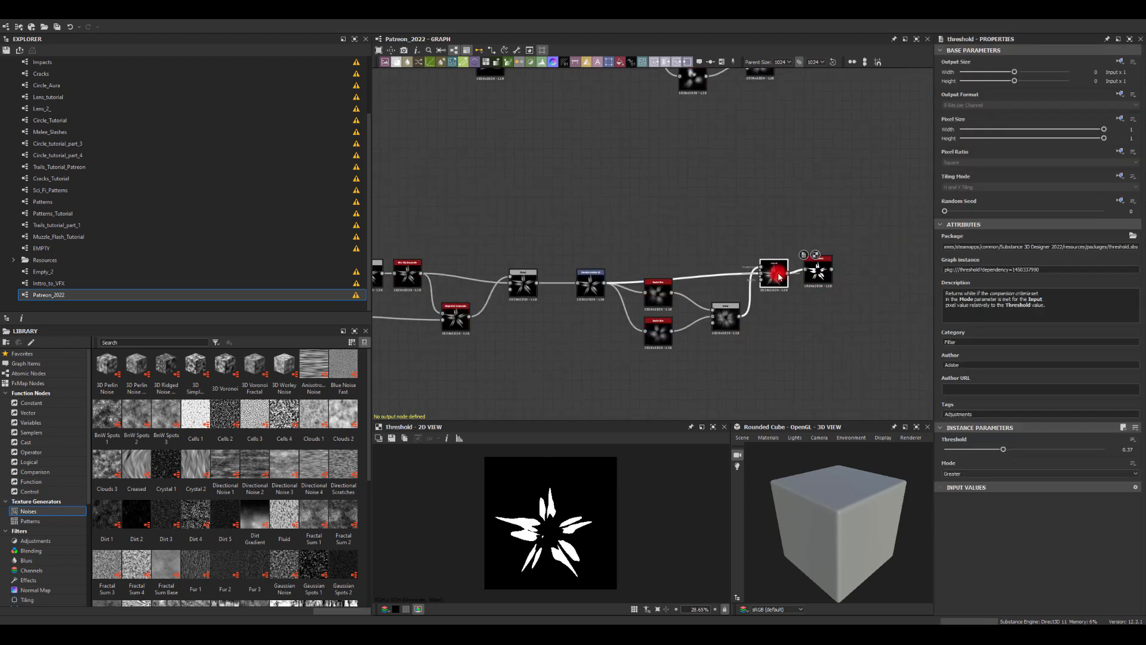
{"action": "scroll", "coordinate": [570, 366], "scroll_direction": "up", "scroll_amount": 6}
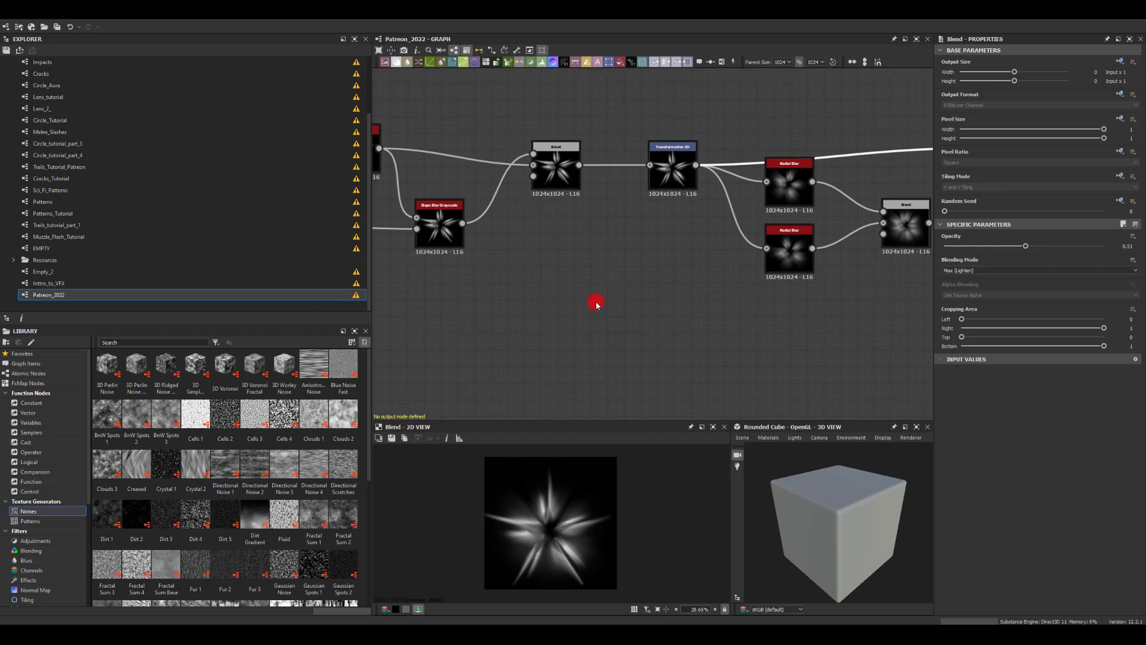
Step: Open the Transformation 2D node that feeds the two Radial Blur nodes while keeping the final Blend in preview
{"action": "middle_click_drag", "start_coordinate": [597, 302], "coordinate": [531, 351]}
{"action": "left_click", "coordinate": [605, 228]}
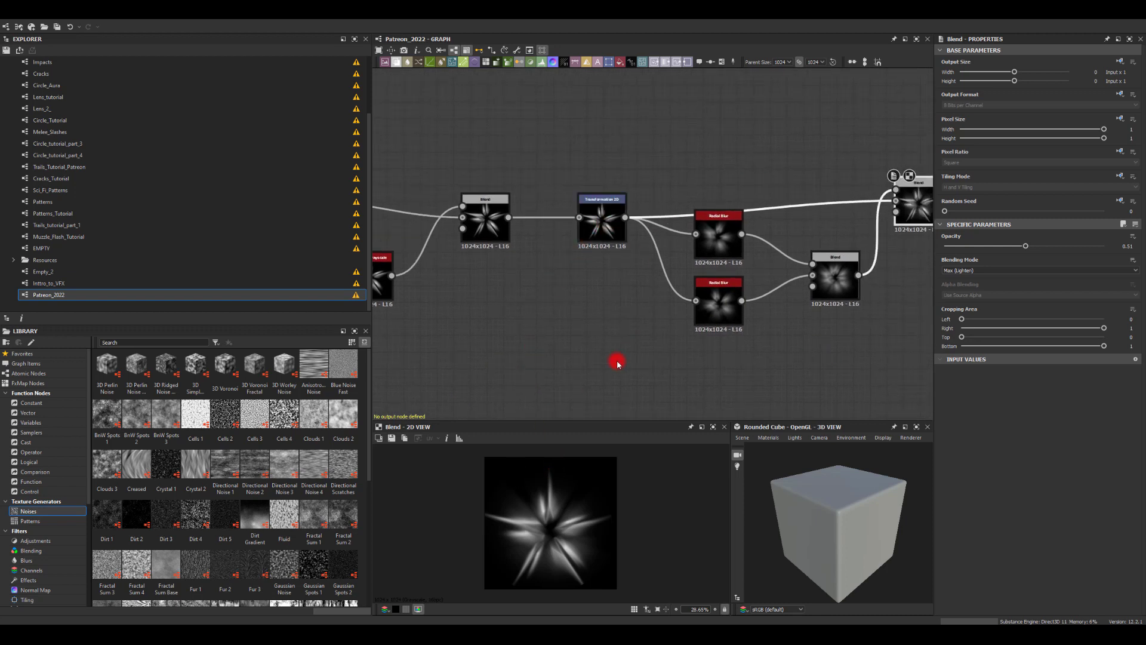
{"action": "left_click", "coordinate": [594, 225]}
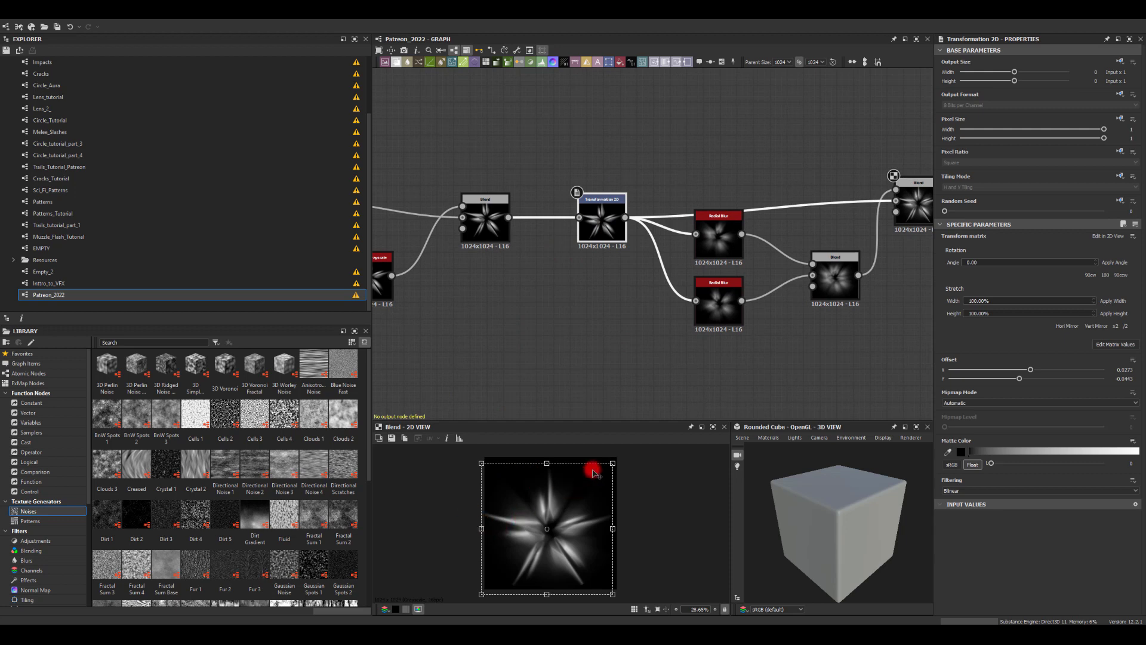
{"action": "key", "text": "super+space"}
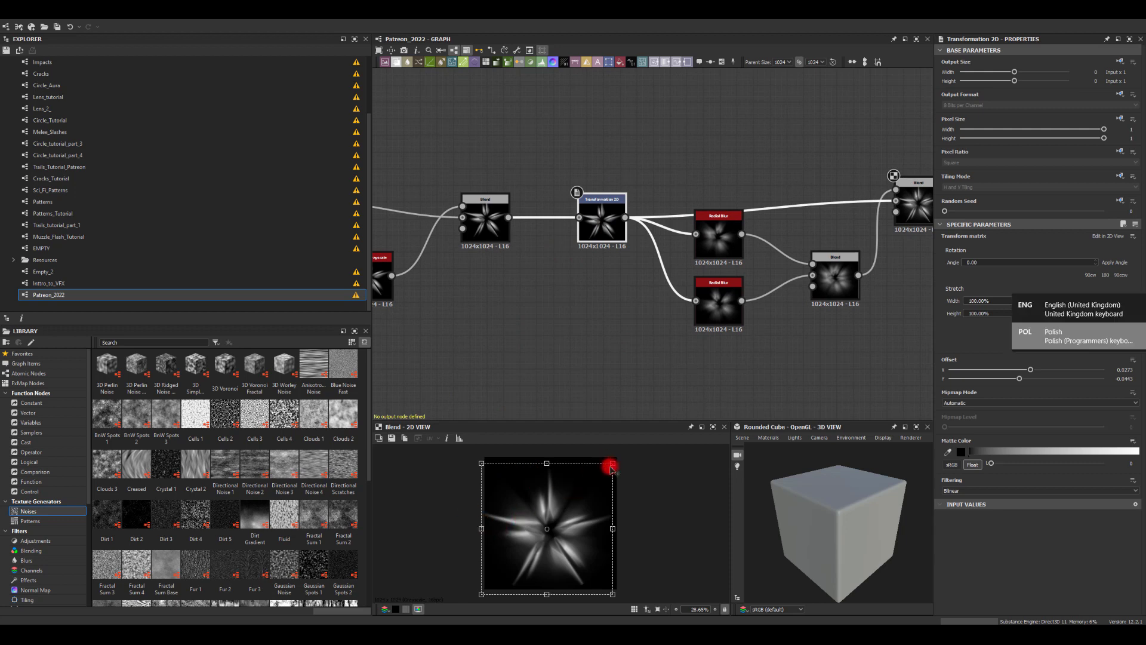
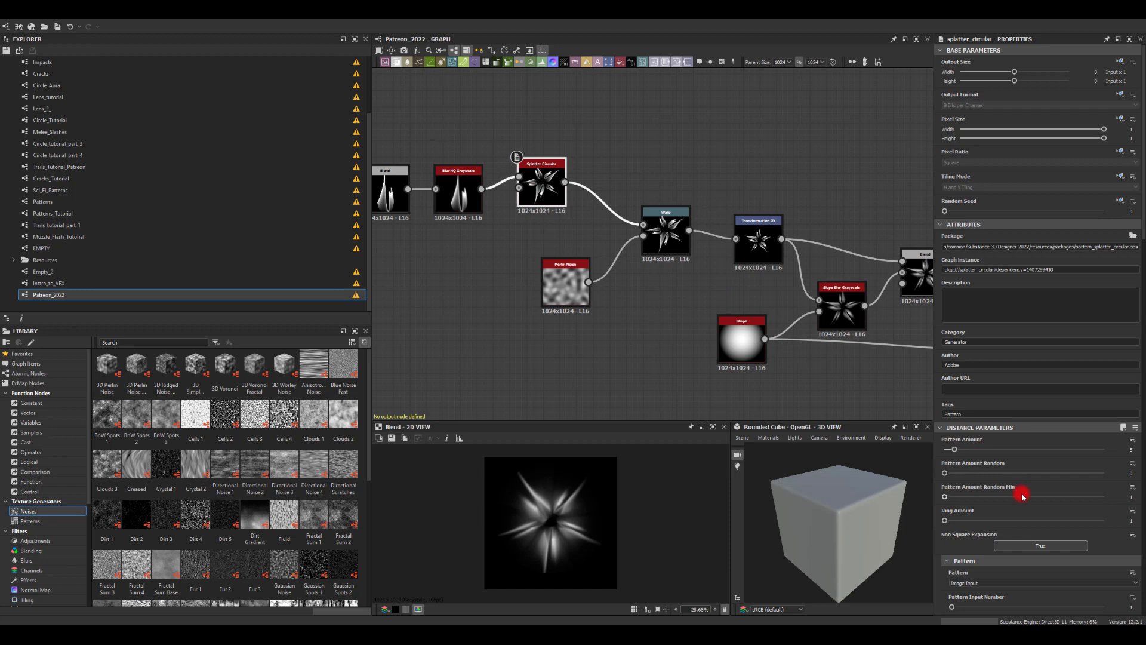
Step: Set the Splatter Circular node's Spread to 2 and its Angle Random to 0.66
{"action": "middle_click_drag", "start_coordinate": [872, 205], "coordinate": [403, 217]}
{"action": "middle_click_drag", "start_coordinate": [624, 218], "coordinate": [768, 183]}
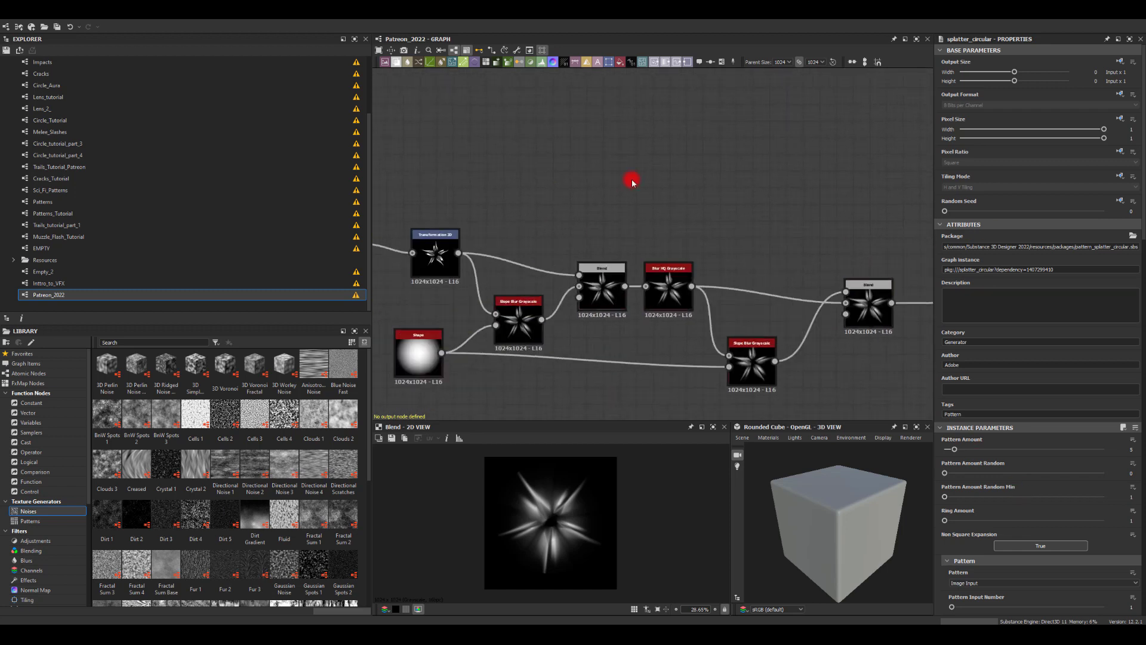
{"action": "middle_click_drag", "start_coordinate": [633, 183], "coordinate": [694, 178]}
{"action": "scroll", "coordinate": [1052, 470], "scroll_direction": "down", "scroll_amount": 6}
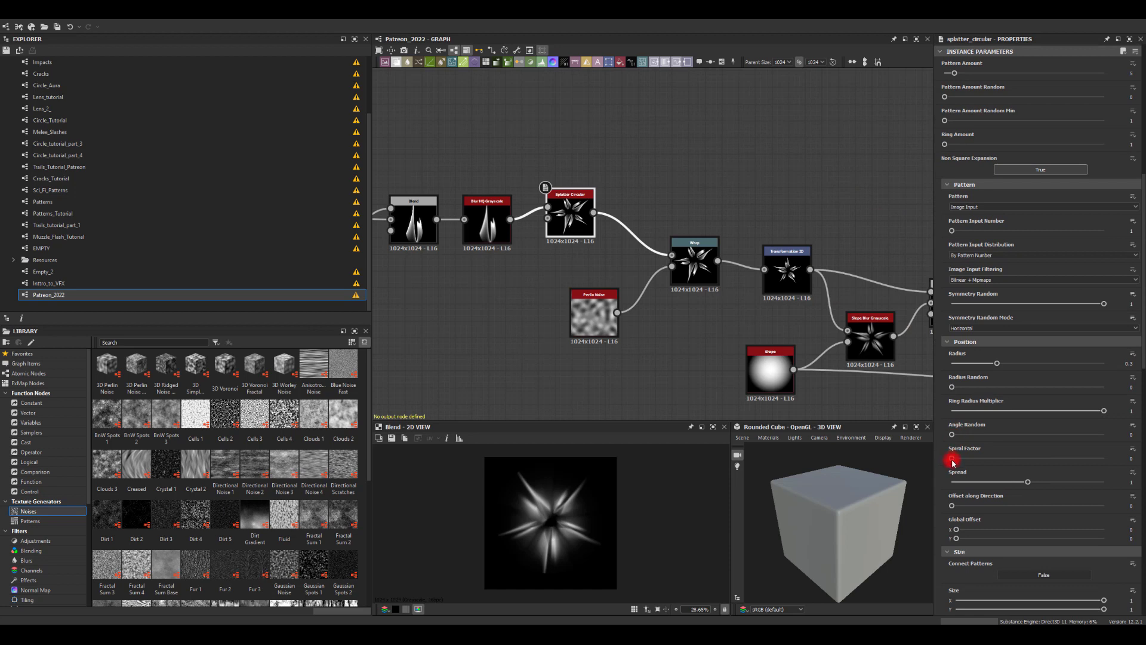
{"action": "left_click_drag", "start_coordinate": [1027, 484], "coordinate": [1130, 490]}
{"action": "left_click_drag", "start_coordinate": [953, 438], "coordinate": [1052, 443]}
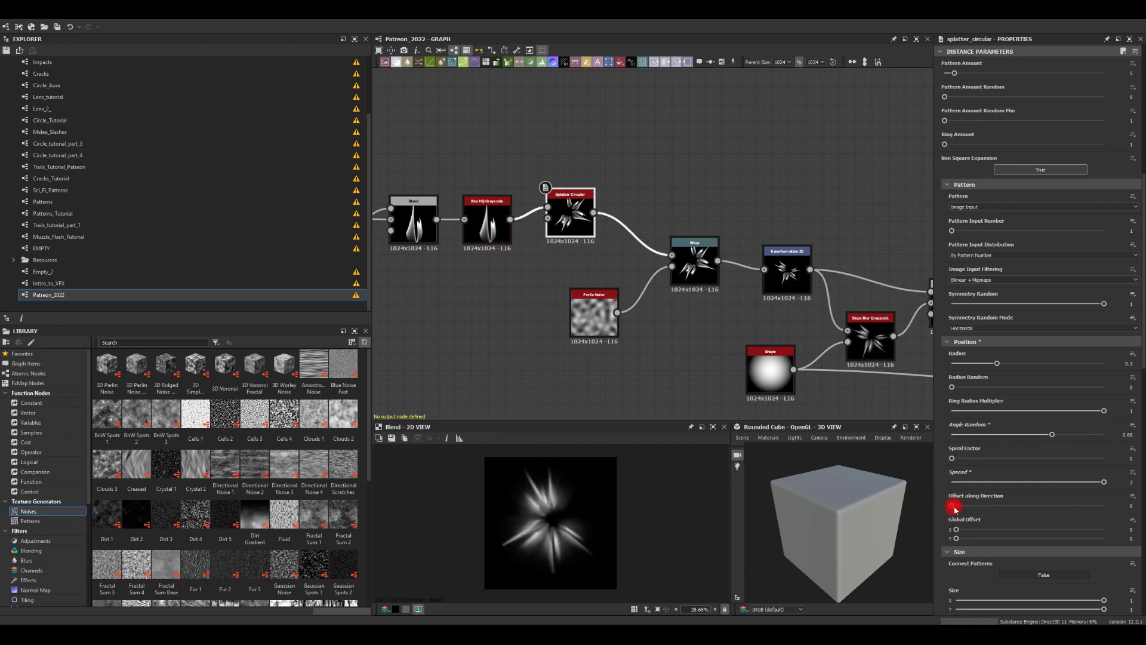
Step: Test the Offset along Direction, keep Spread at 2, and lower the Splatter Circular's Angle Random to 0.5
{"action": "mouse_move", "coordinate": [953, 506]}
{"action": "left_mouse_down"}
{"action": "mouse_move", "coordinate": [1052, 505]}
{"action": "mouse_move", "coordinate": [952, 506]}
{"action": "left_mouse_up"}
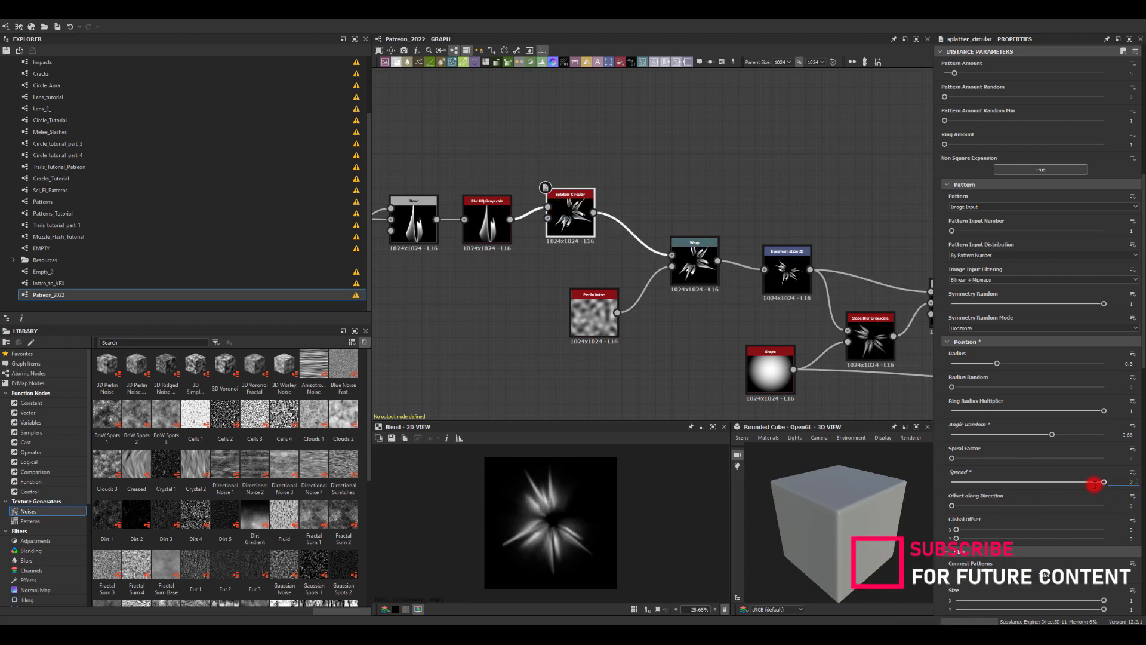
{"action": "left_click_drag", "start_coordinate": [1095, 485], "coordinate": [1126, 489]}
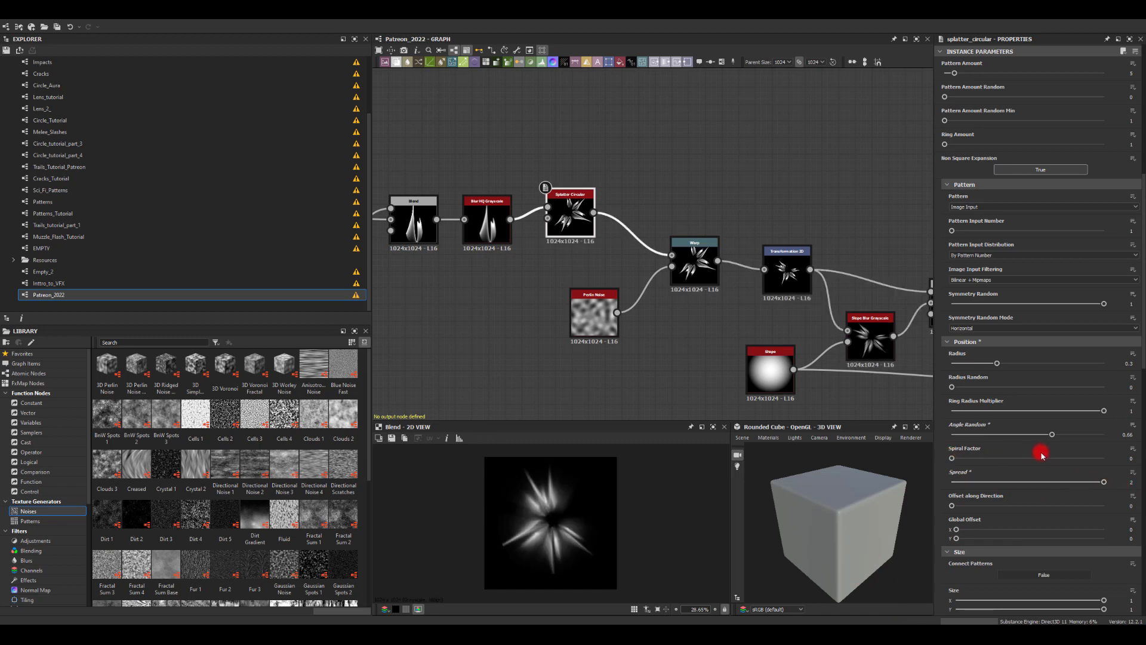
{"action": "left_click_drag", "start_coordinate": [1052, 436], "coordinate": [1028, 435]}
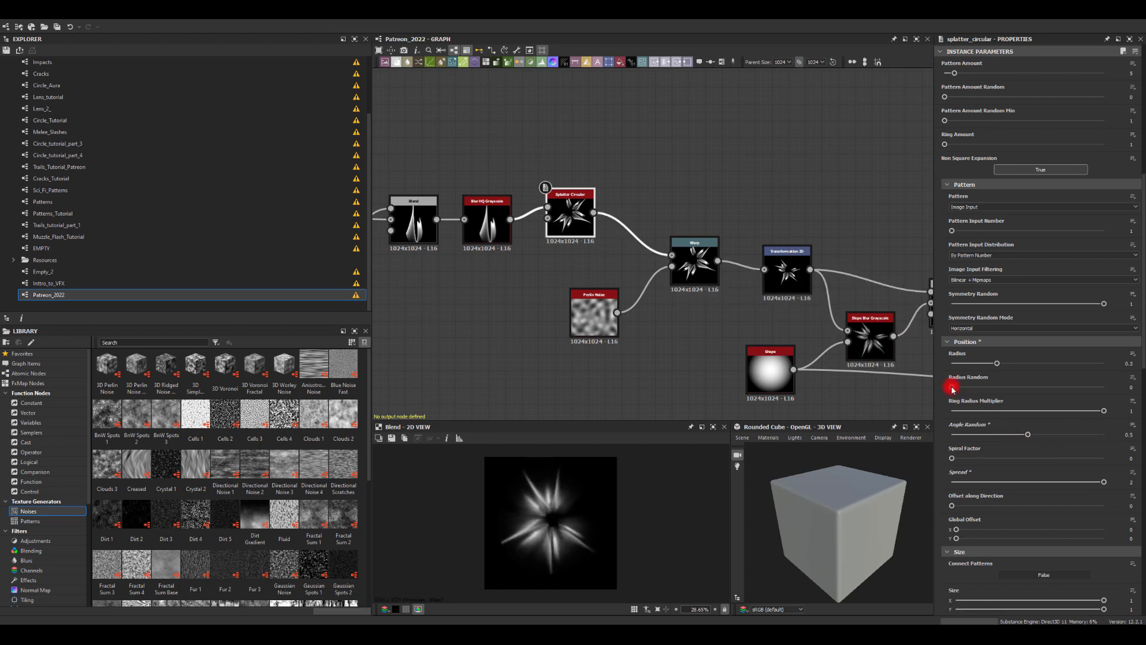
Step: Set the Splatter Circular node's Radius Random to 0.12 and its Scale Random to 0.62
{"action": "mouse_move", "coordinate": [962, 390]}
{"action": "left_mouse_down"}
{"action": "mouse_move", "coordinate": [1015, 388]}
{"action": "mouse_move", "coordinate": [929, 388]}
{"action": "mouse_move", "coordinate": [972, 388]}
{"action": "left_mouse_up"}
{"action": "scroll", "coordinate": [1048, 406], "scroll_direction": "down", "scroll_amount": 6}
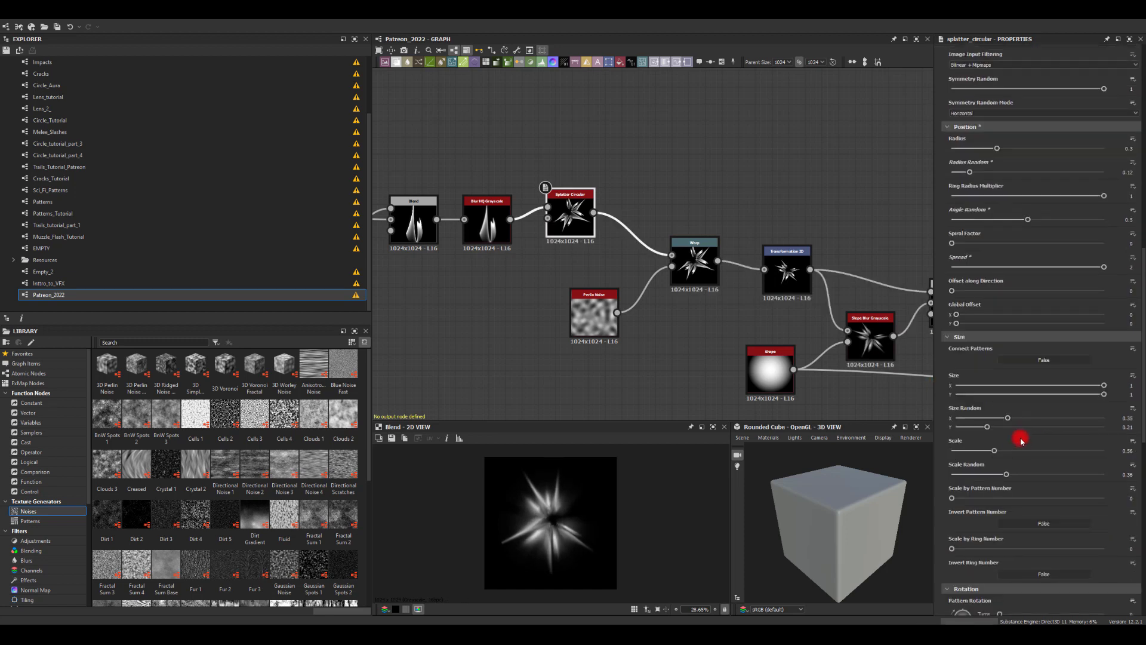
{"action": "left_click_drag", "start_coordinate": [1006, 477], "coordinate": [1049, 481]}
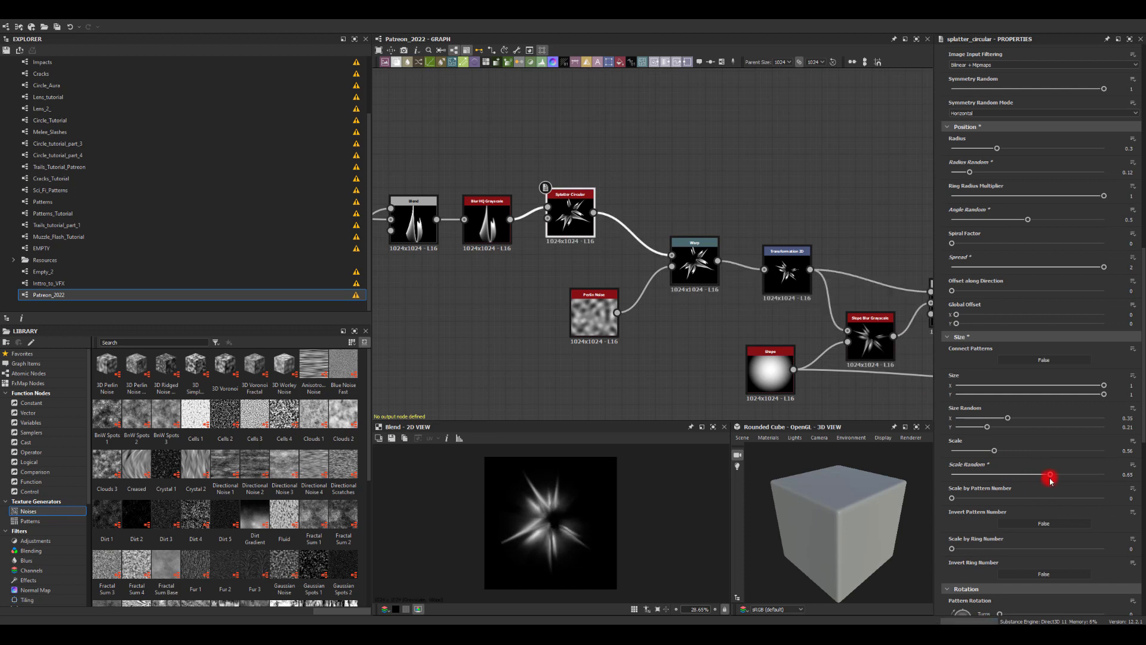
Step: Try the Ring Rotation Random setting of the Splatter Circular node and look through its color parameters
{"action": "scroll", "coordinate": [951, 520], "scroll_direction": "down", "scroll_amount": 7}
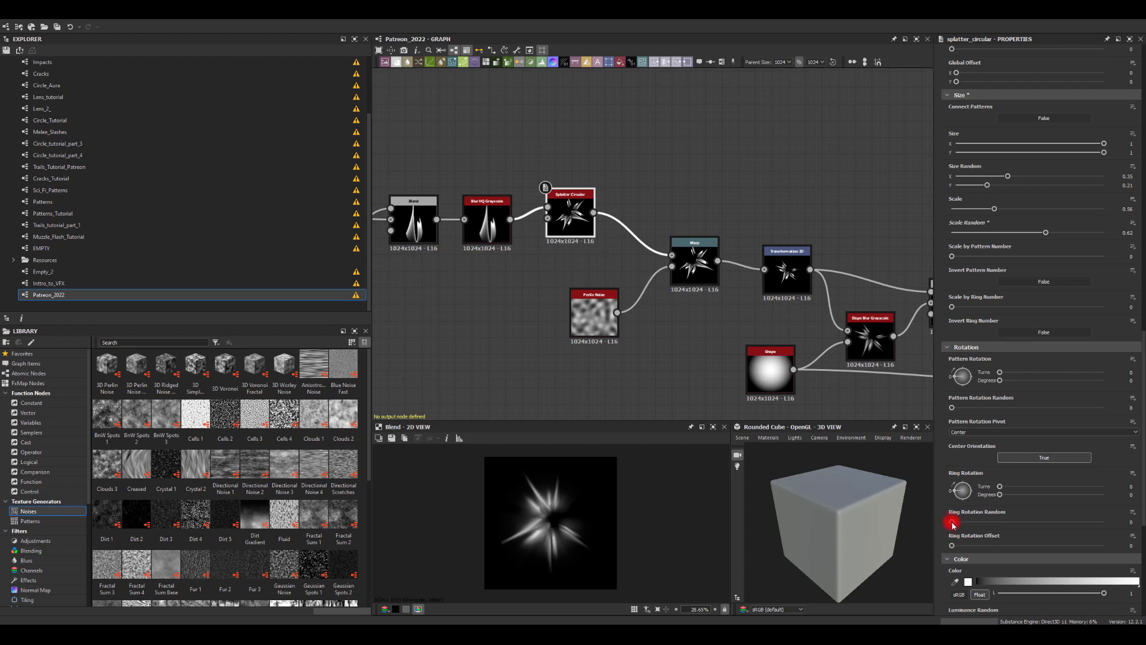
{"action": "mouse_move", "coordinate": [953, 525]}
{"action": "left_mouse_down"}
{"action": "mouse_move", "coordinate": [998, 524]}
{"action": "mouse_move", "coordinate": [925, 512]}
{"action": "mouse_move", "coordinate": [982, 552]}
{"action": "mouse_move", "coordinate": [962, 540]}
{"action": "left_mouse_up"}
{"action": "scroll", "coordinate": [1007, 511], "scroll_direction": "down", "scroll_amount": 8}
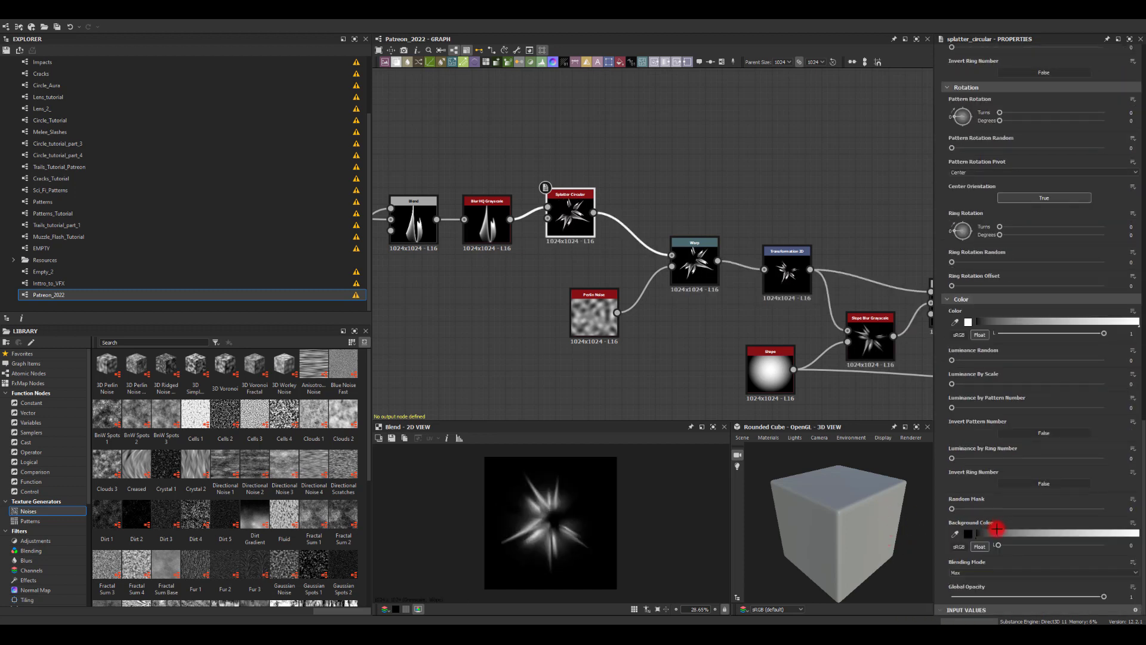
Step: Try a different Ring Amount on the Splatter Circular node
{"action": "scroll", "coordinate": [997, 529], "scroll_direction": "up", "scroll_amount": 20}
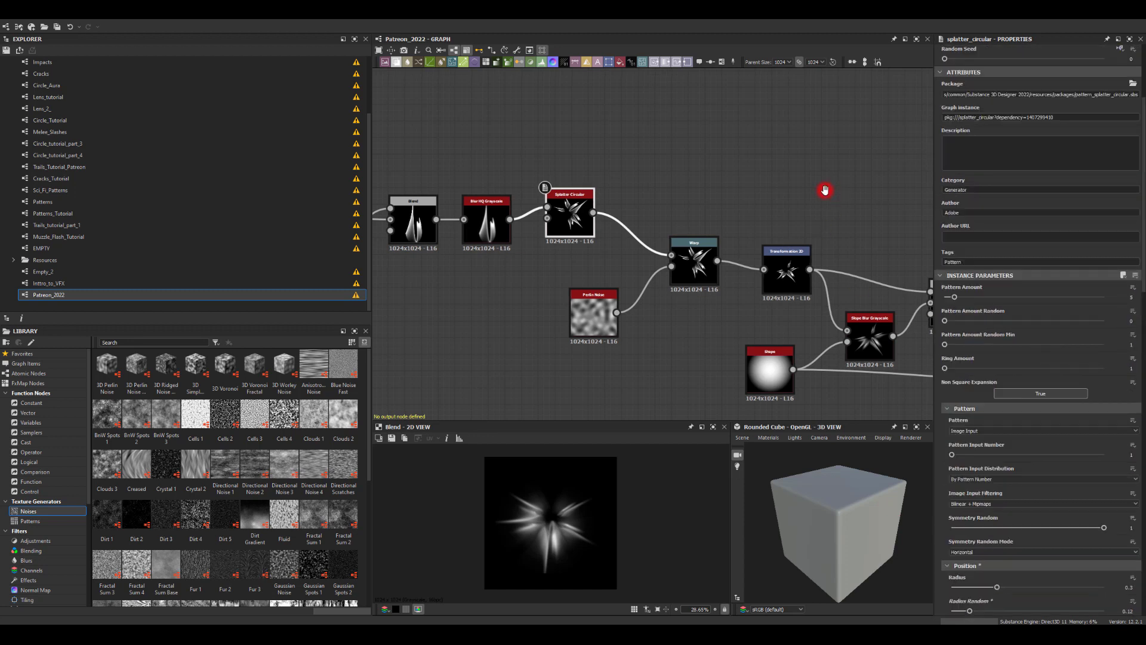
{"action": "scroll", "coordinate": [825, 190], "scroll_direction": "down", "scroll_amount": 4}
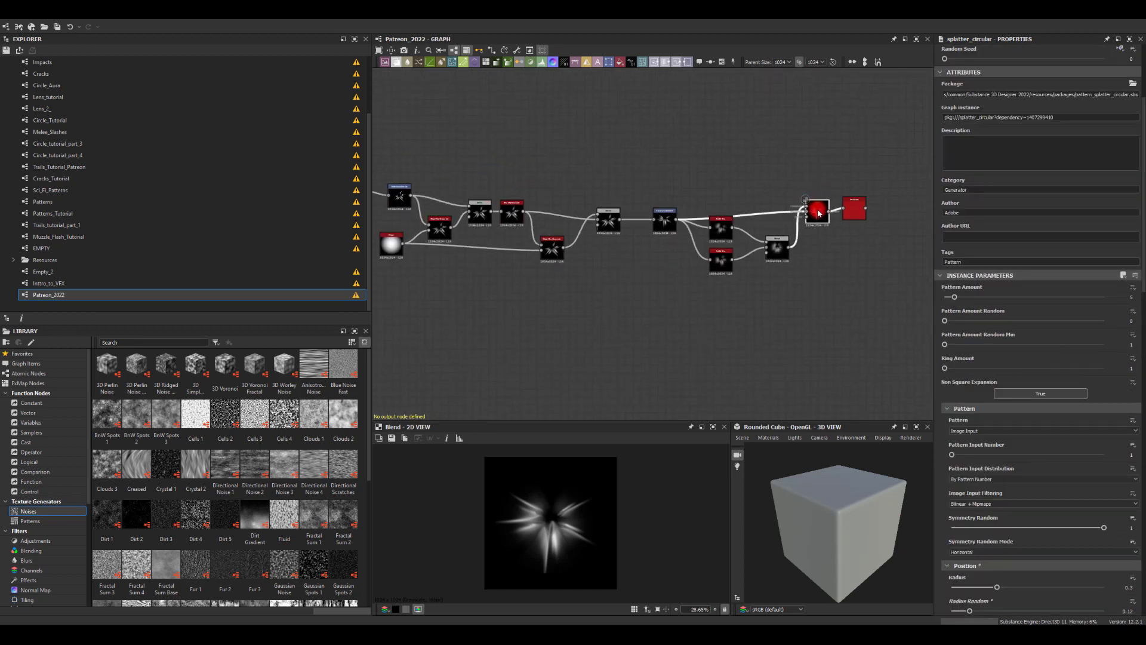
{"action": "left_click", "coordinate": [787, 254]}
{"action": "middle_click_drag", "start_coordinate": [558, 383], "coordinate": [614, 372]}
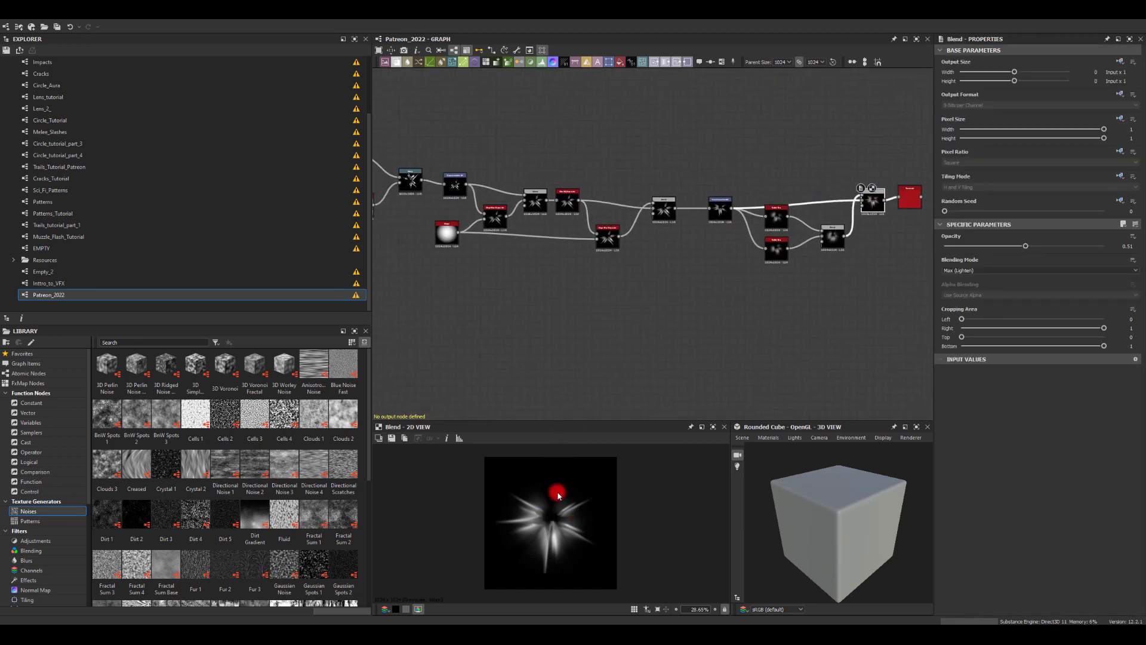
{"action": "scroll", "coordinate": [530, 255], "scroll_direction": "up", "scroll_amount": 6}
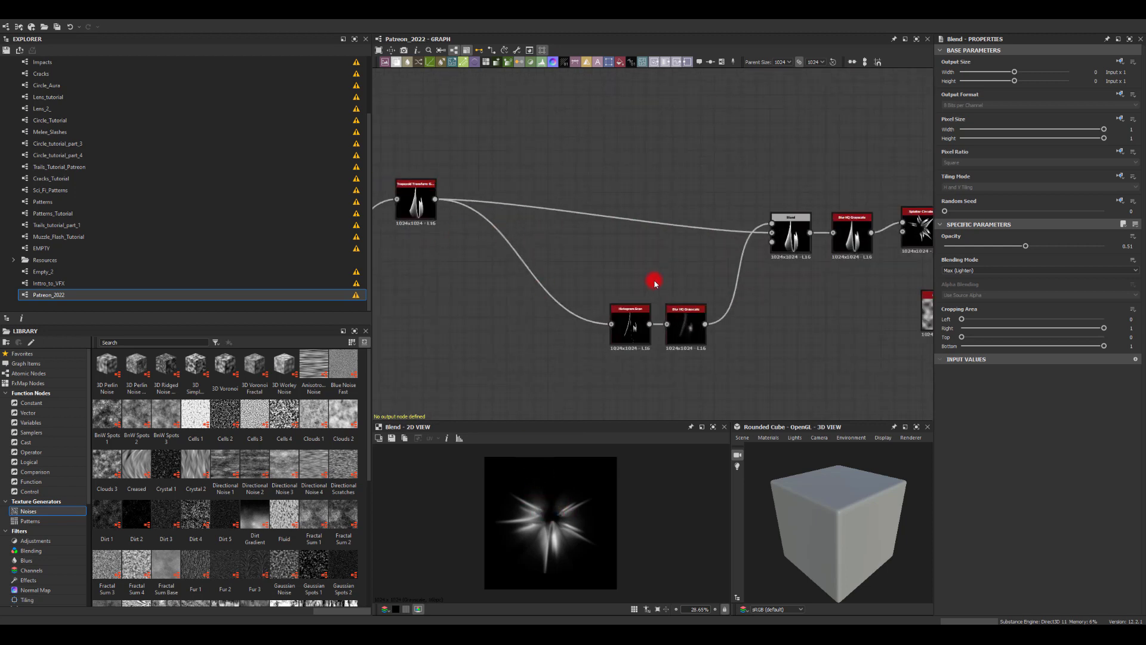
{"action": "middle_click_drag", "start_coordinate": [803, 307], "coordinate": [656, 282]}
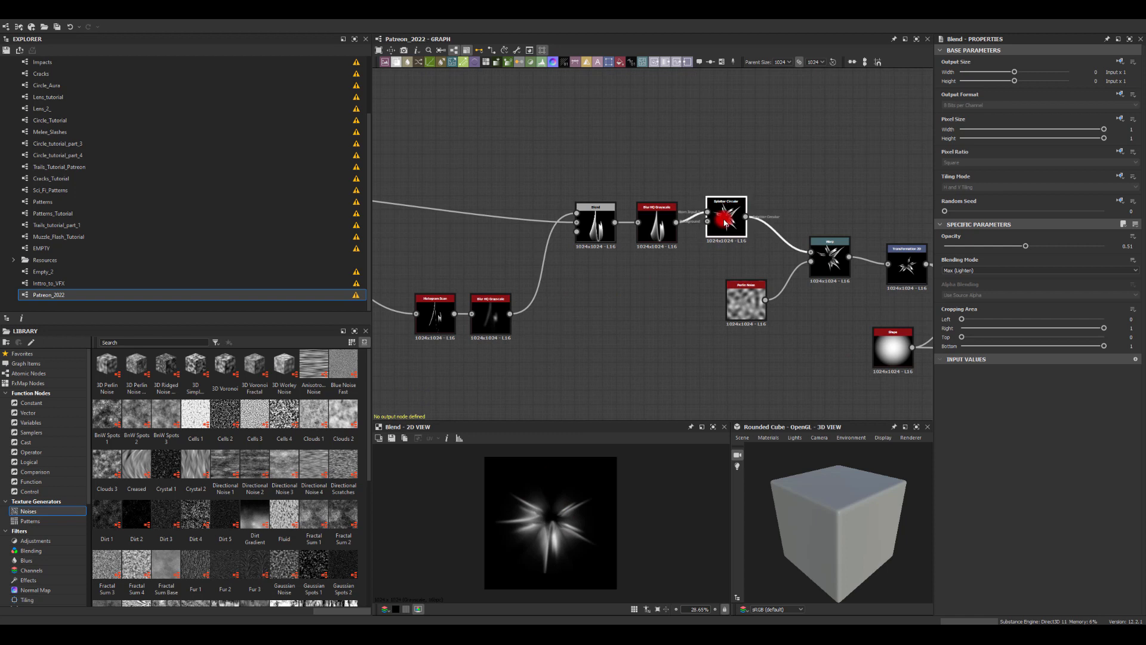
{"action": "scroll", "coordinate": [988, 443], "scroll_direction": "down", "scroll_amount": 3}
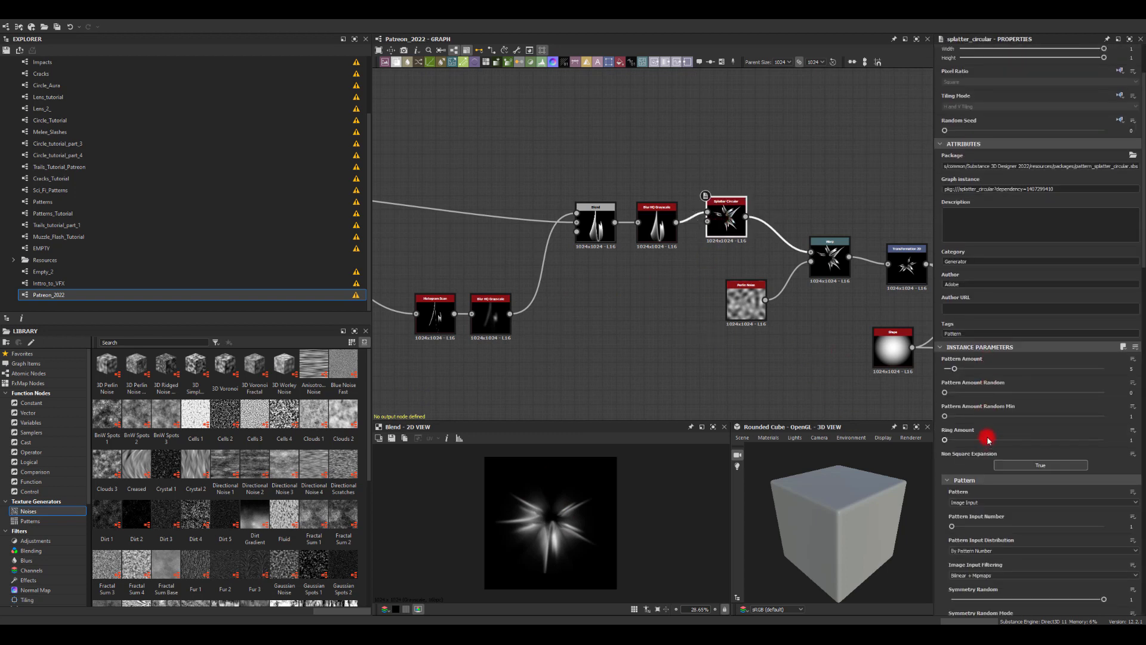
{"action": "mouse_move", "coordinate": [945, 439]}
{"action": "left_mouse_down"}
{"action": "mouse_move", "coordinate": [995, 442]}
{"action": "mouse_move", "coordinate": [929, 442]}
{"action": "mouse_move", "coordinate": [963, 443]}
{"action": "mouse_move", "coordinate": [931, 440]}
{"action": "mouse_move", "coordinate": [944, 392]}
{"action": "mouse_move", "coordinate": [925, 389]}
{"action": "mouse_move", "coordinate": [1122, 408]}
{"action": "mouse_move", "coordinate": [903, 397]}
{"action": "mouse_move", "coordinate": [969, 392]}
{"action": "mouse_move", "coordinate": [962, 430]}
{"action": "left_mouse_up"}
Step: Set the Splatter Circular node's Pattern Amount to 6 and its Spread to 1.65
{"action": "scroll", "coordinate": [962, 430], "scroll_direction": "down", "scroll_amount": 5}
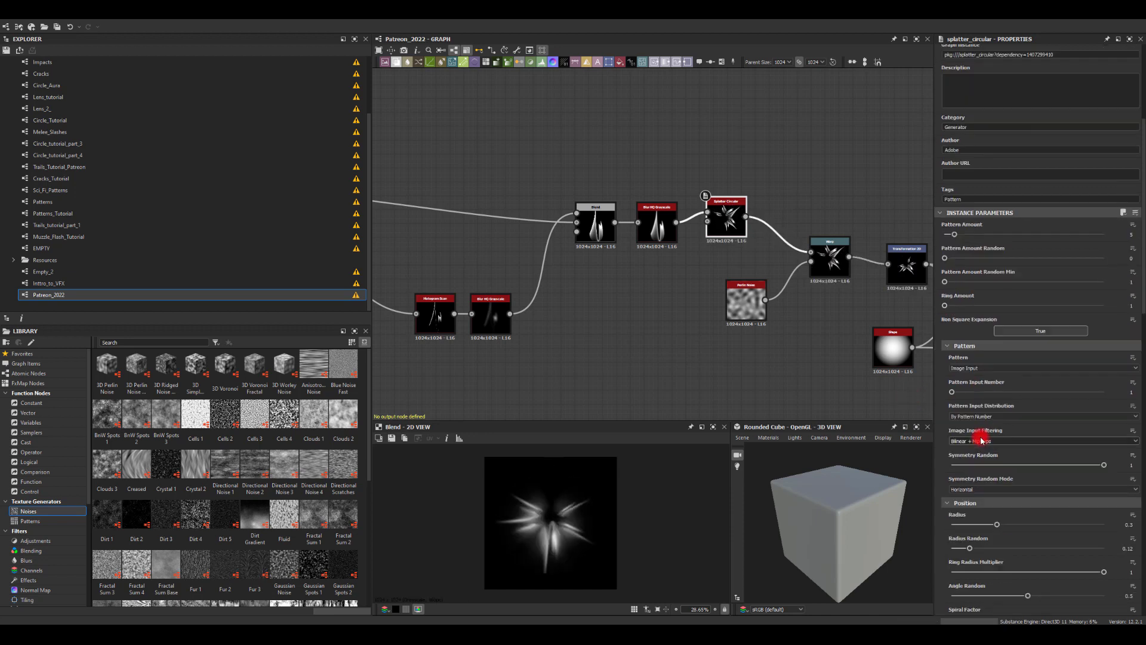
{"action": "scroll", "coordinate": [973, 430], "scroll_direction": "down", "scroll_amount": 3}
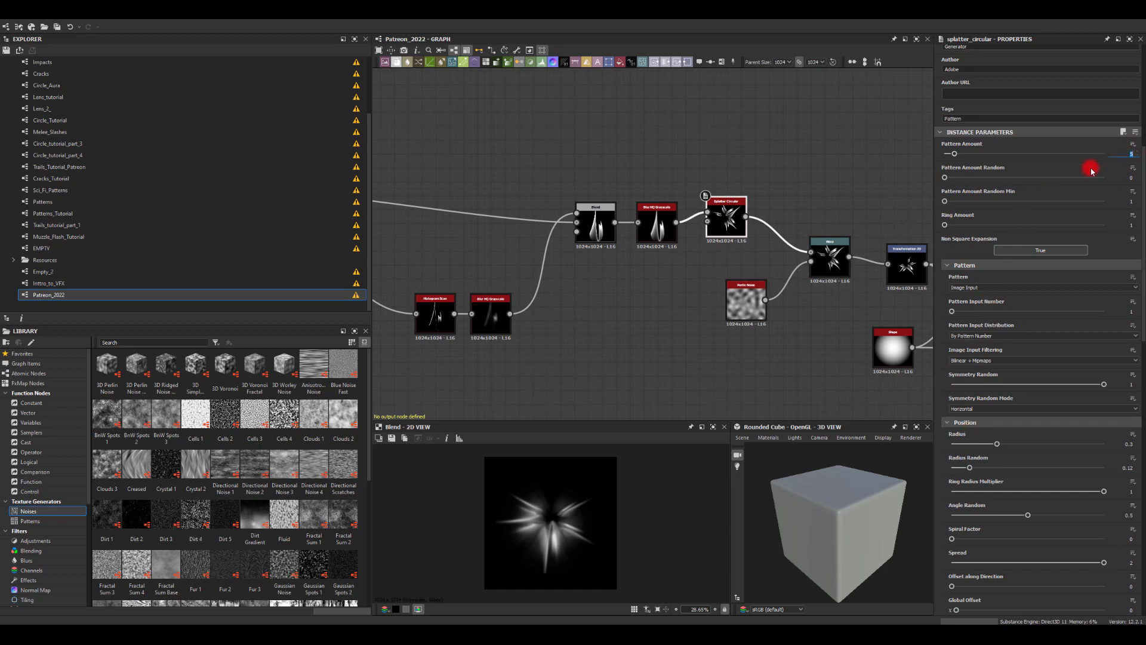
{"action": "key", "text": "Return"}
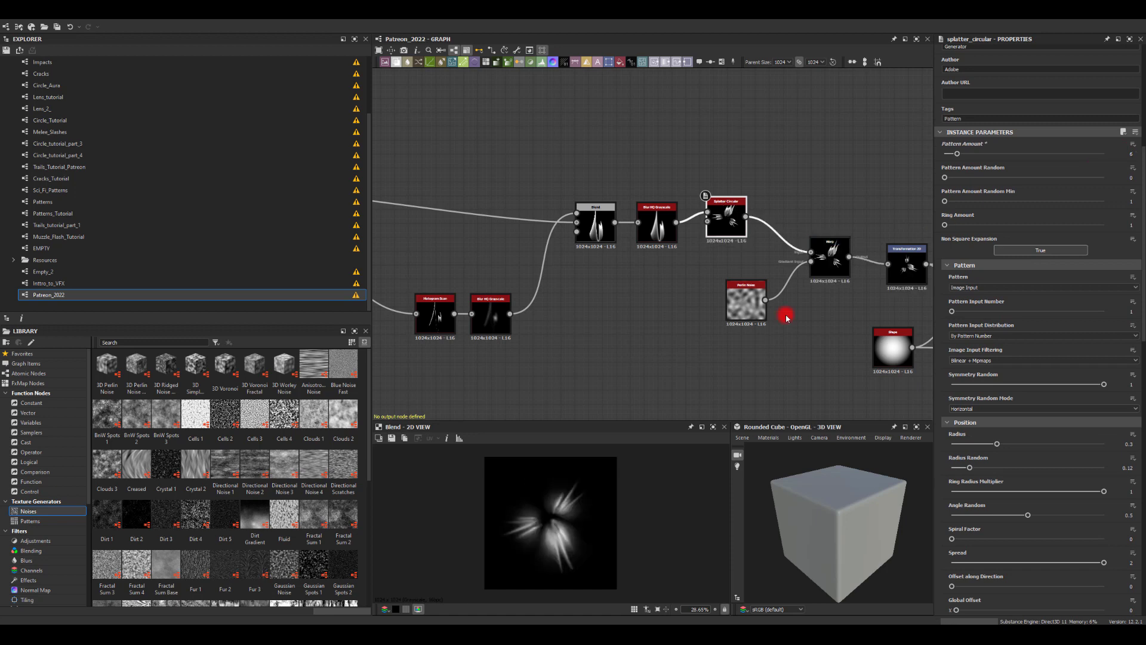
{"action": "scroll", "coordinate": [1004, 437], "scroll_direction": "down", "scroll_amount": 3}
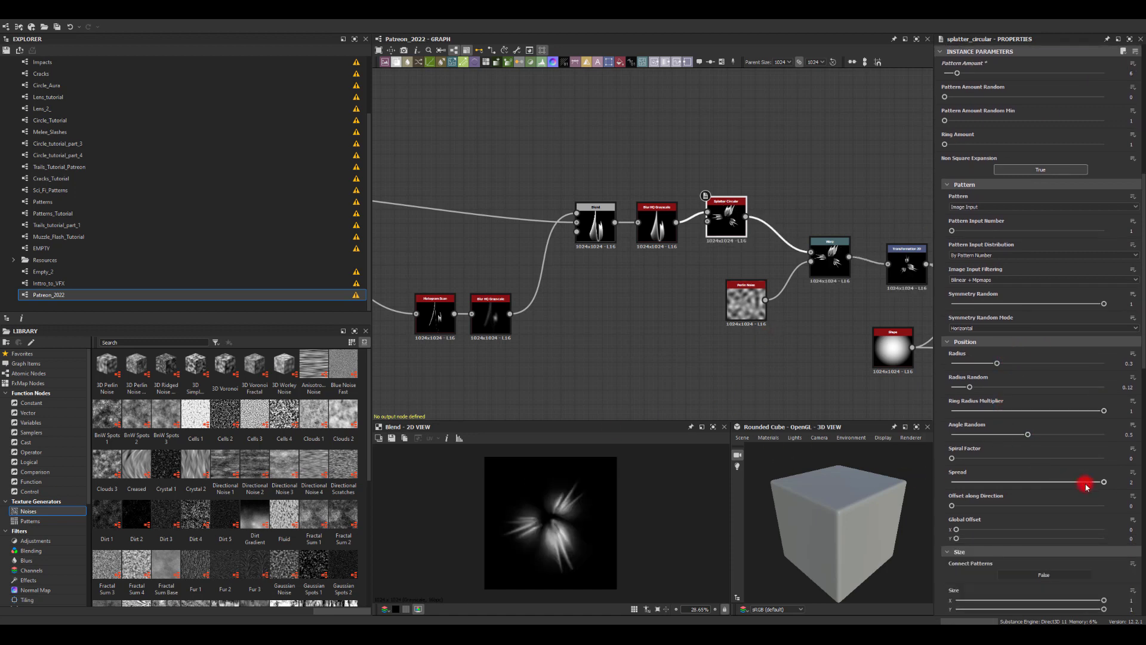
{"action": "left_click_drag", "start_coordinate": [1104, 485], "coordinate": [1079, 471]}
Step: Set the Threshold node at the end of the chain to 0.13 and return the preview to the final Blend node
{"action": "middle_click_drag", "start_coordinate": [665, 281], "coordinate": [505, 252]}
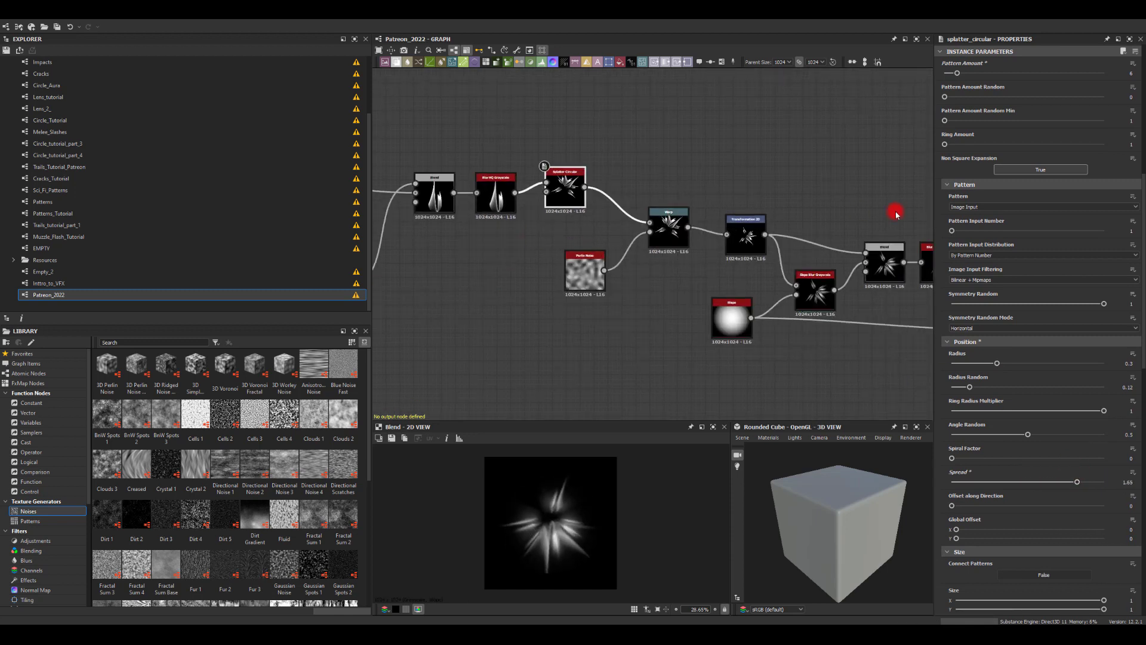
{"action": "scroll", "coordinate": [669, 179], "scroll_direction": "down", "scroll_amount": 3}
{"action": "middle_click_drag", "start_coordinate": [669, 180], "coordinate": [639, 136]}
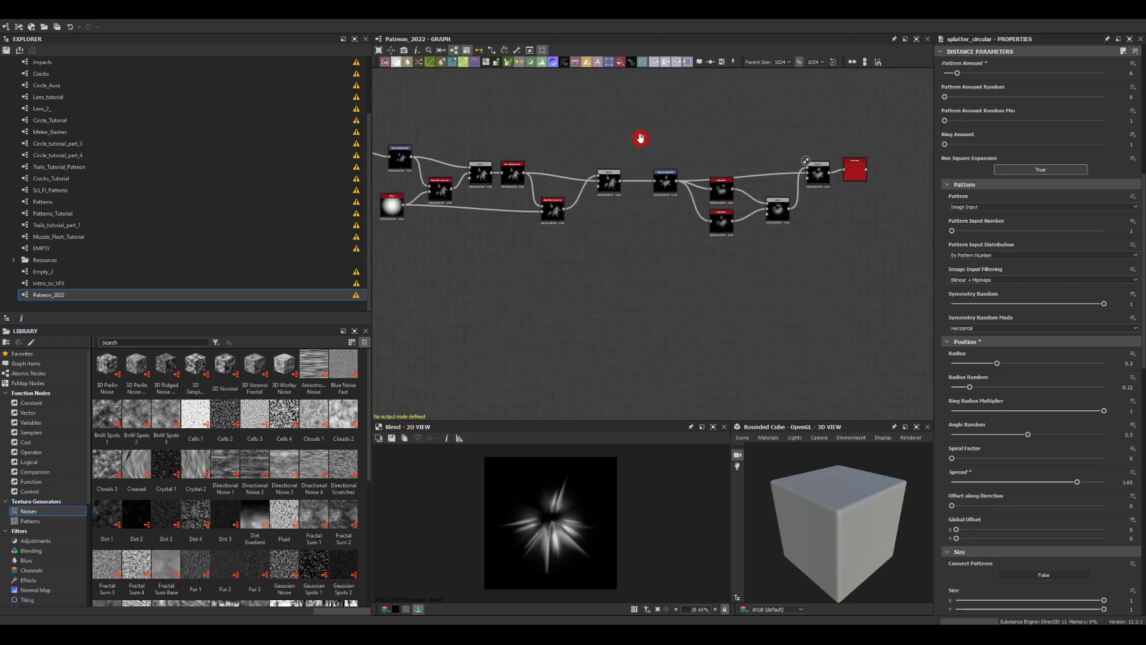
{"action": "middle_click_drag", "start_coordinate": [849, 235], "coordinate": [800, 266]}
{"action": "scroll", "coordinate": [815, 229], "scroll_direction": "up", "scroll_amount": 3}
{"action": "double_click", "coordinate": [808, 175]}
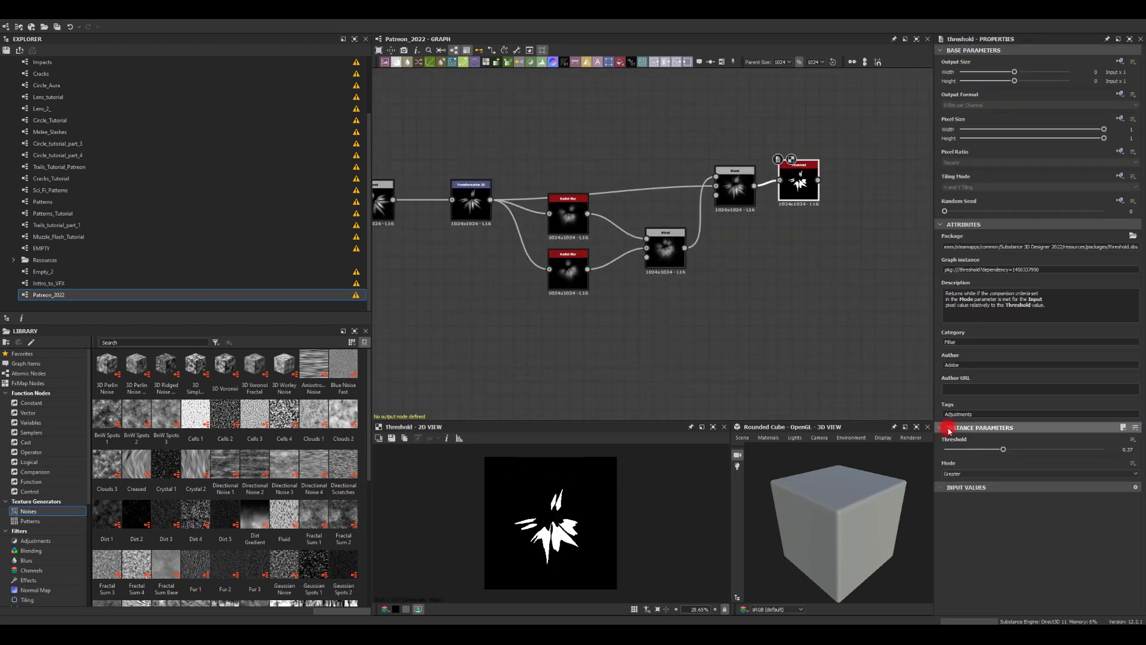
{"action": "left_click_drag", "start_coordinate": [1000, 451], "coordinate": [786, 253]}
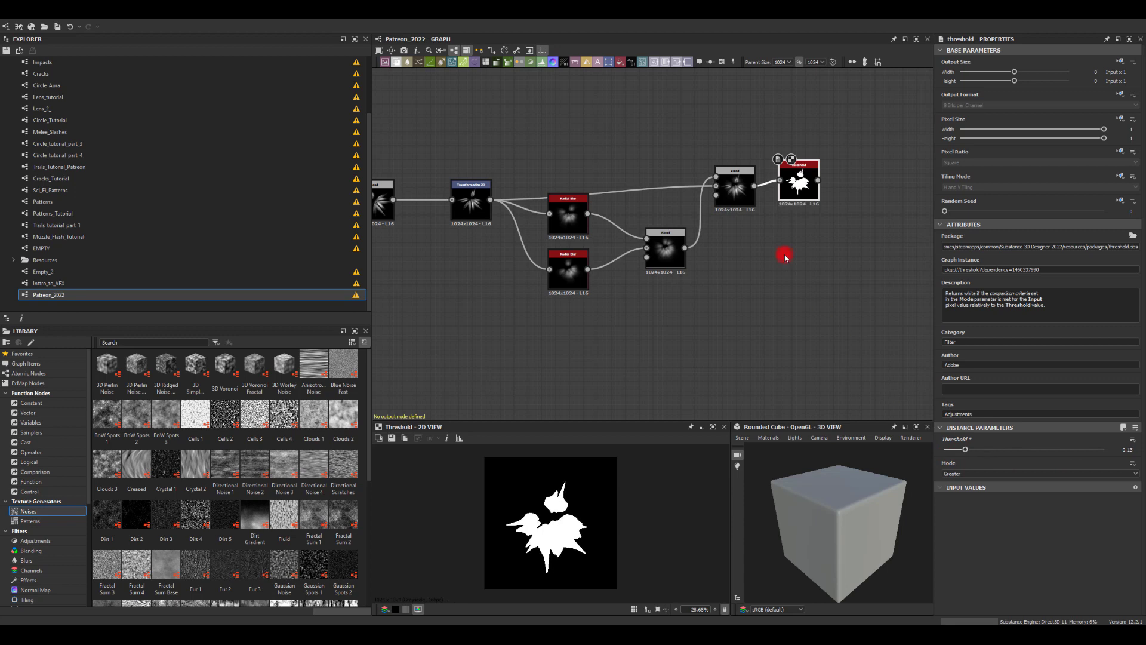
{"action": "left_click", "coordinate": [733, 182]}
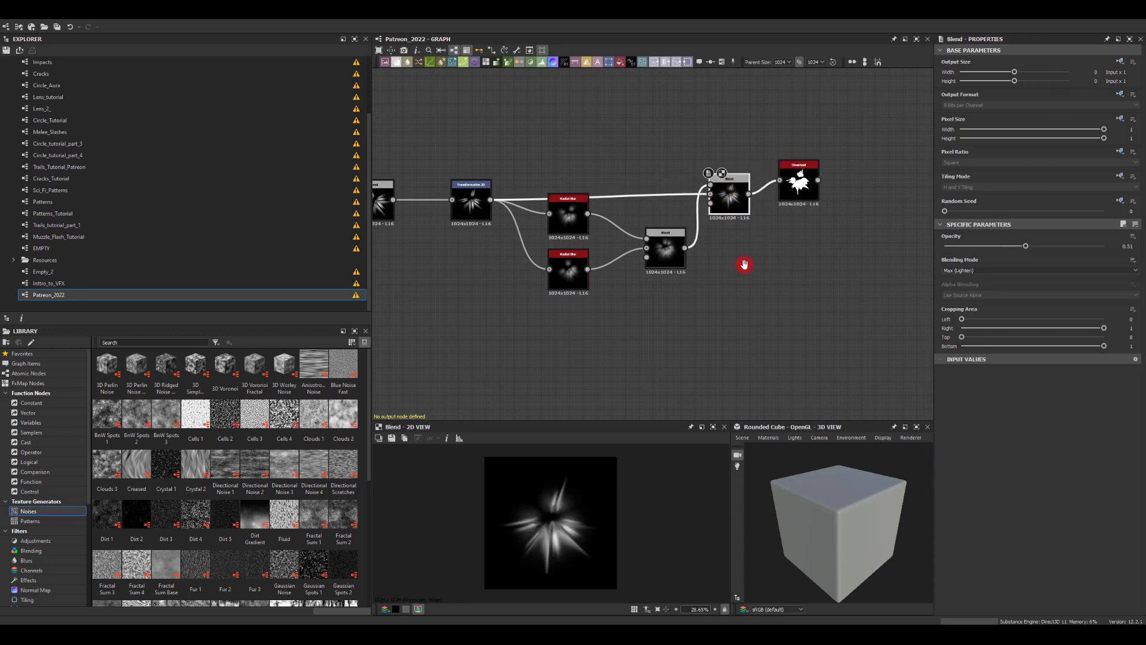
Step: Set the Opacity to 1 on the Add (Linear Dodge) Blend node that feeds the blur before the Splatter Circular
{"action": "scroll", "coordinate": [740, 260], "scroll_direction": "down", "scroll_amount": 3}
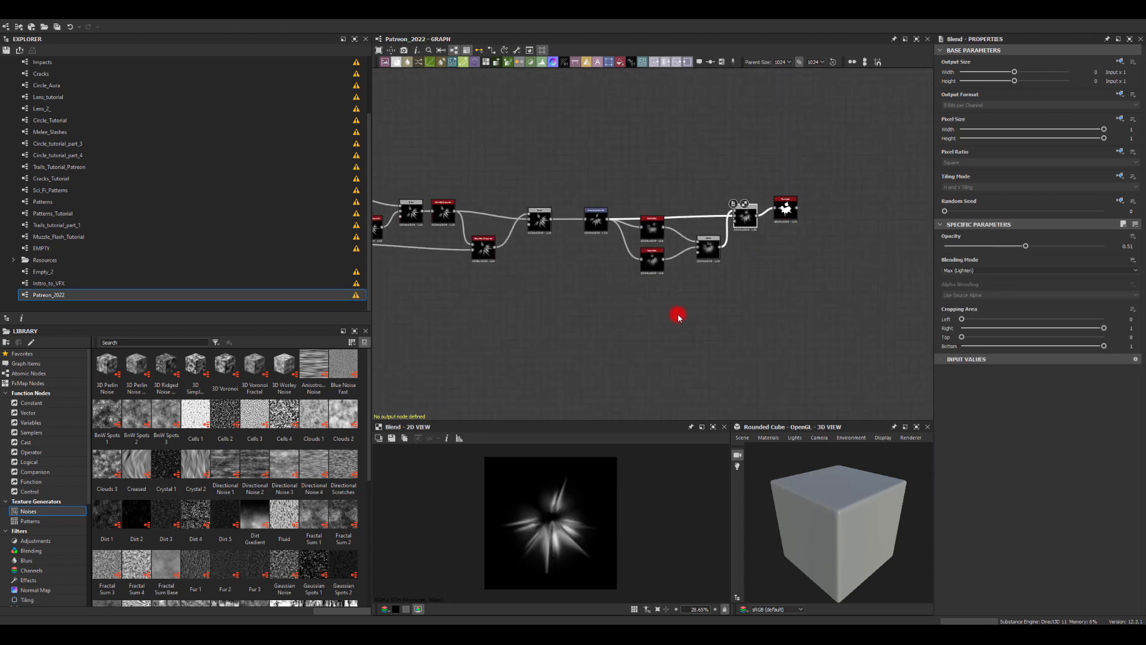
{"action": "middle_click_drag", "start_coordinate": [485, 336], "coordinate": [627, 303]}
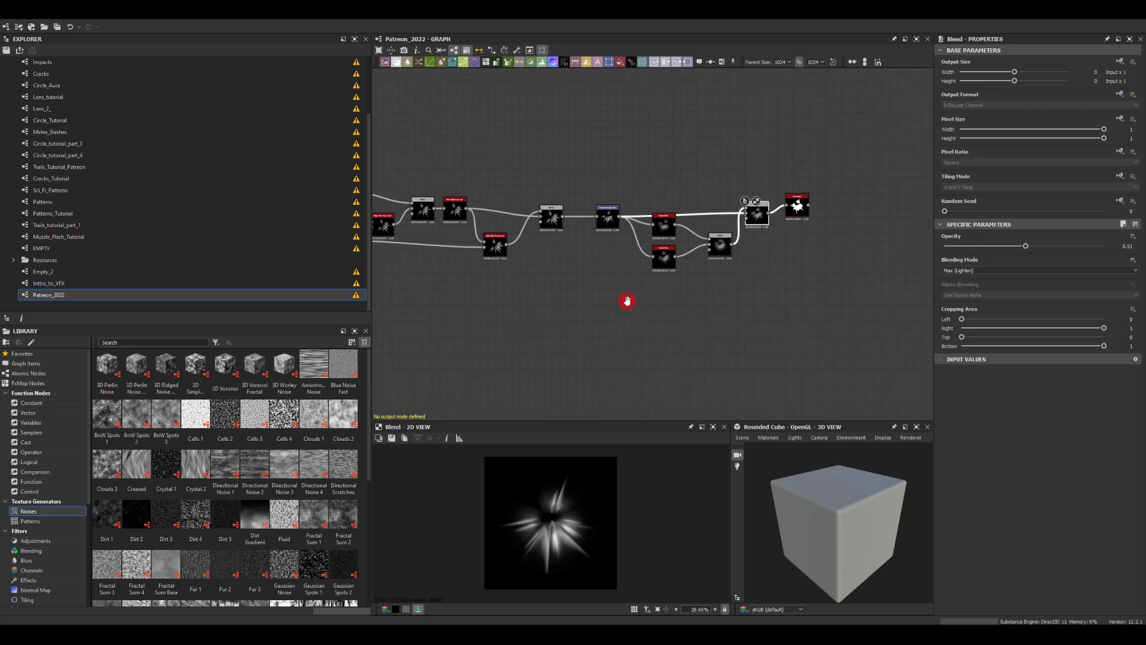
{"action": "middle_click_drag", "start_coordinate": [468, 217], "coordinate": [569, 292]}
{"action": "scroll", "coordinate": [598, 277], "scroll_direction": "up", "scroll_amount": 6}
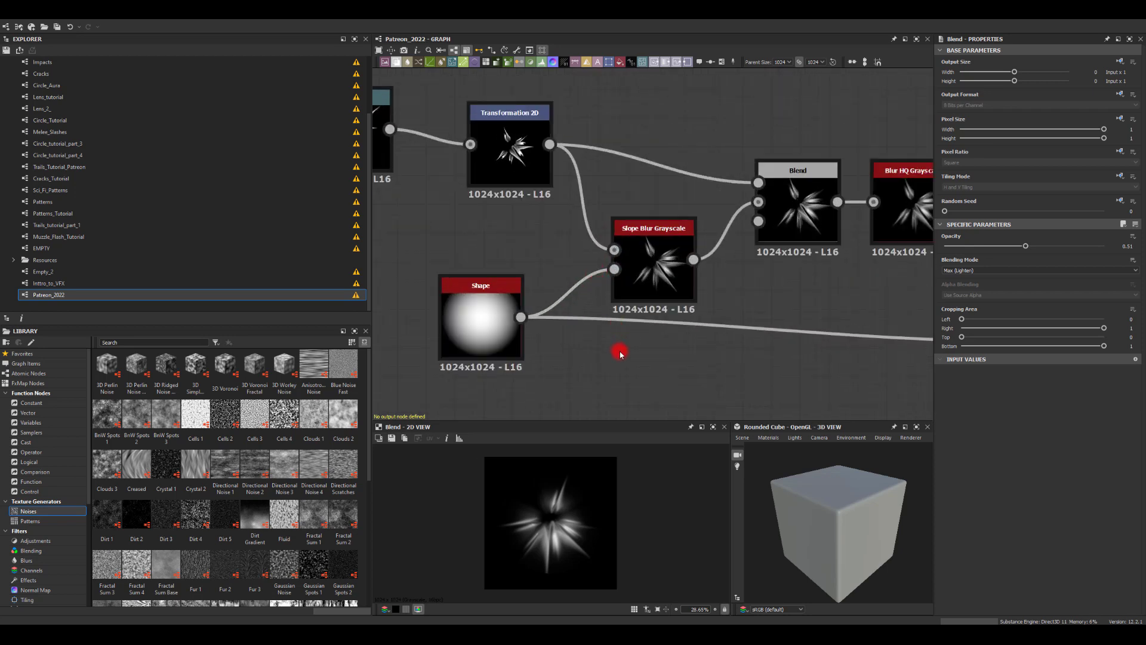
{"action": "scroll", "coordinate": [477, 321], "scroll_direction": "down", "scroll_amount": 5}
{"action": "middle_click_drag", "start_coordinate": [484, 274], "coordinate": [601, 293]}
{"action": "middle_click_drag", "start_coordinate": [395, 317], "coordinate": [605, 300]}
{"action": "middle_click_drag", "start_coordinate": [456, 266], "coordinate": [670, 298]}
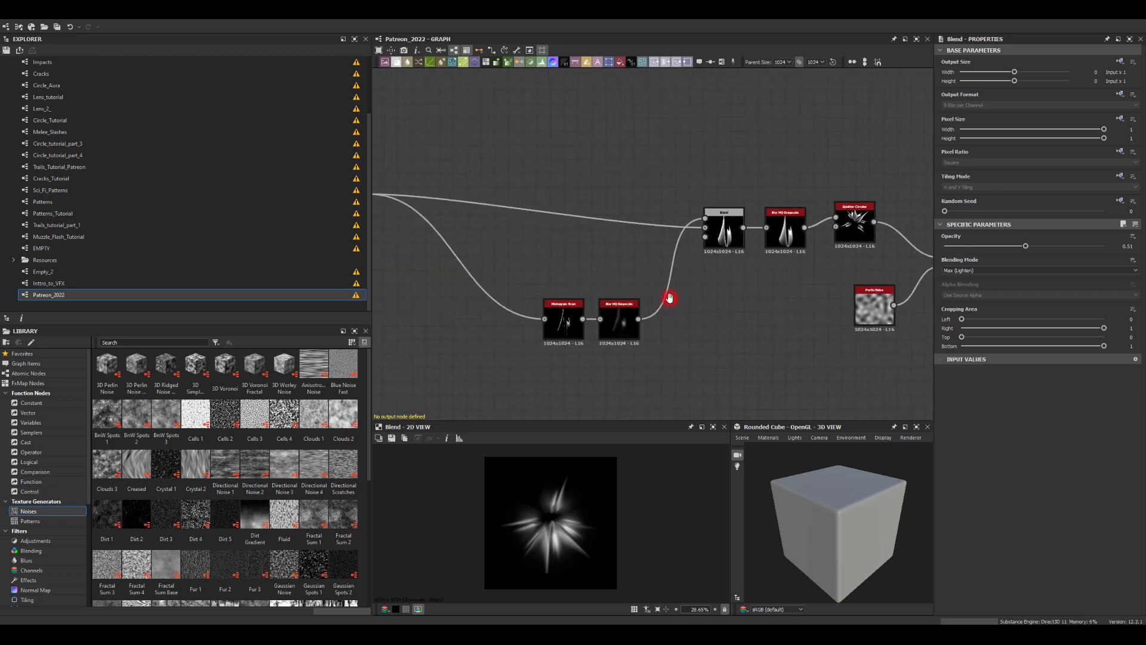
{"action": "scroll", "coordinate": [670, 297], "scroll_direction": "up", "scroll_amount": 1}
{"action": "left_click", "coordinate": [742, 159]}
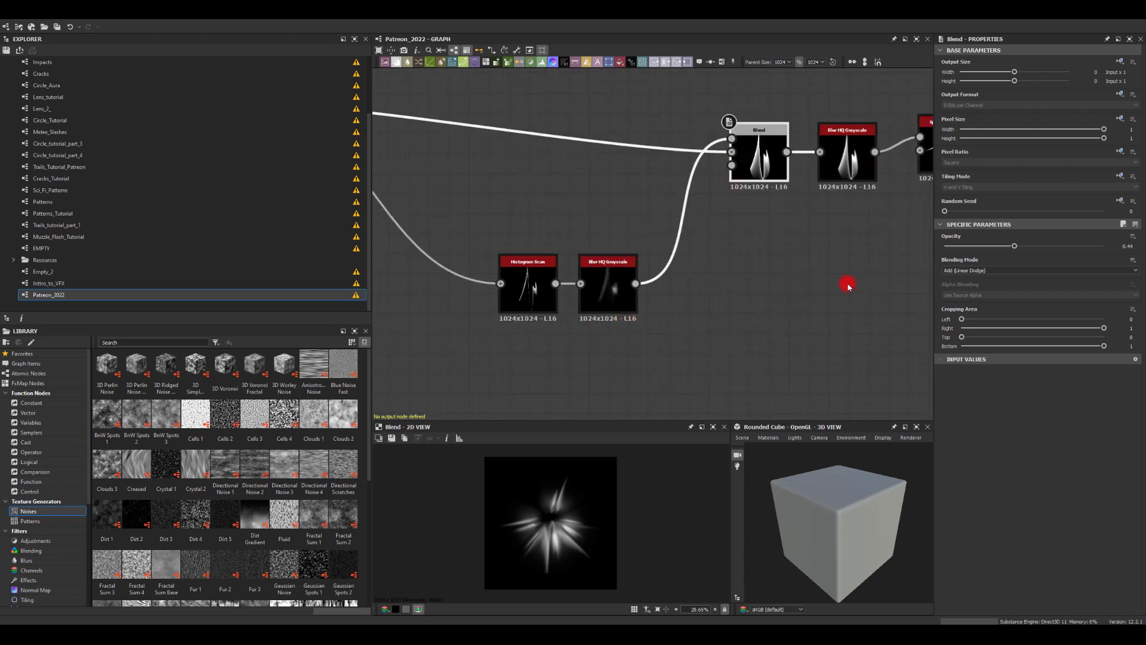
{"action": "mouse_move", "coordinate": [1013, 246]}
{"action": "left_mouse_down"}
{"action": "mouse_move", "coordinate": [1105, 257]}
{"action": "mouse_move", "coordinate": [1008, 251]}
{"action": "left_mouse_up"}
{"action": "left_click_drag", "start_coordinate": [1078, 265], "coordinate": [1142, 267]}
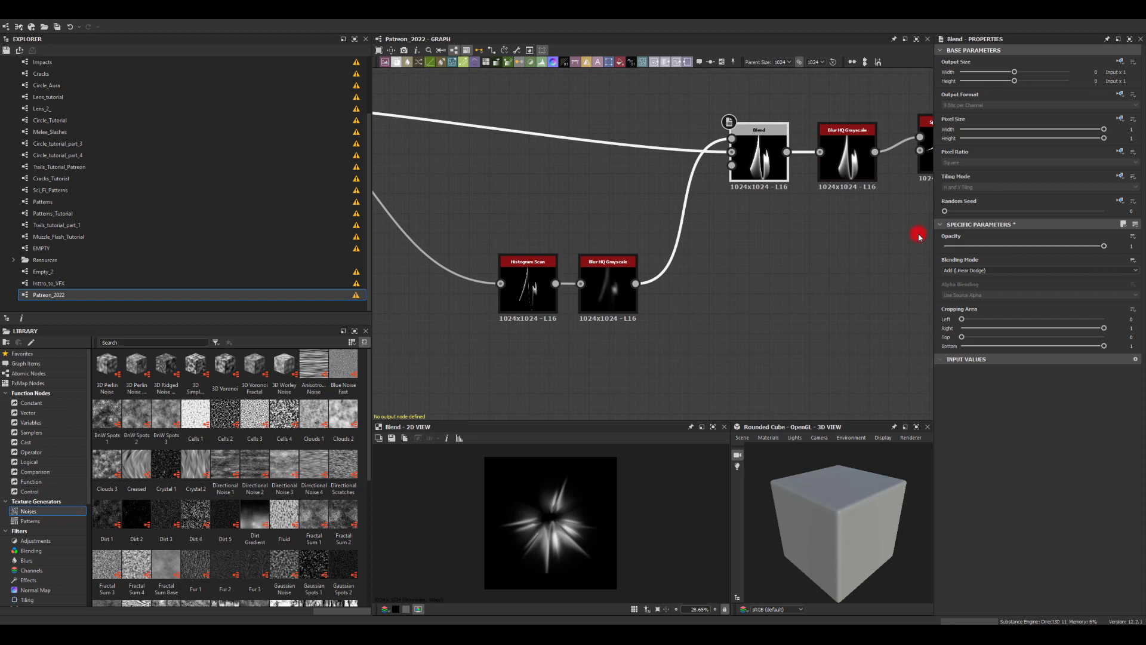
Step: Add a Shape node in the empty area below the duplicated chain and set its Size X to 0.07
{"action": "scroll", "coordinate": [632, 276], "scroll_direction": "down", "scroll_amount": 8}
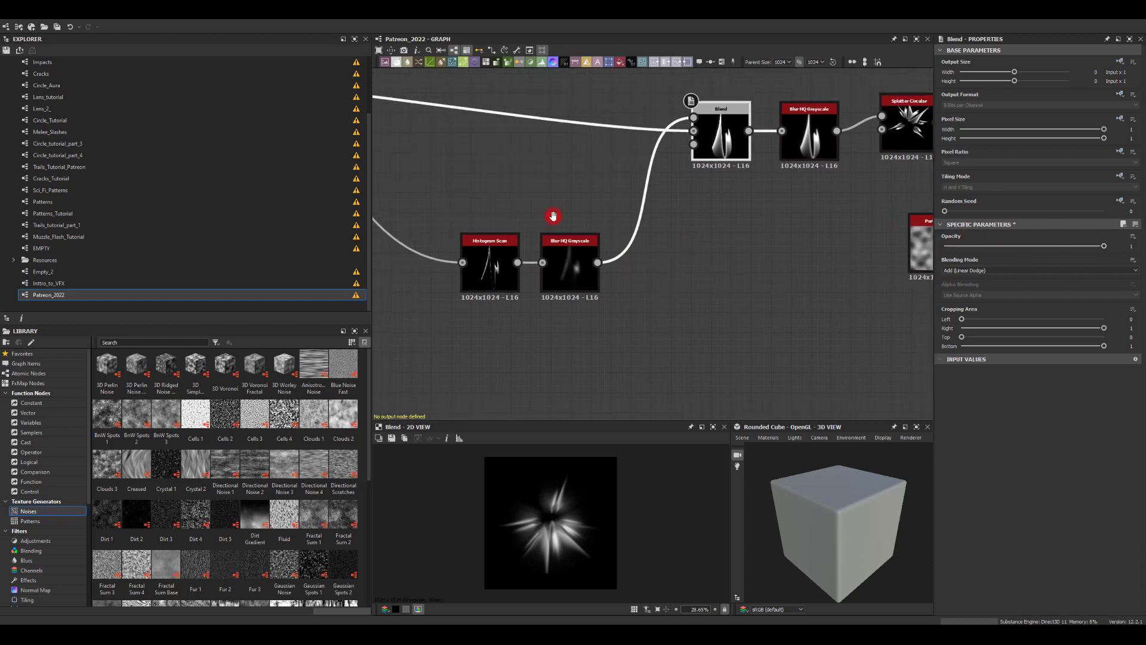
{"action": "scroll", "coordinate": [586, 303], "scroll_direction": "up", "scroll_amount": 5}
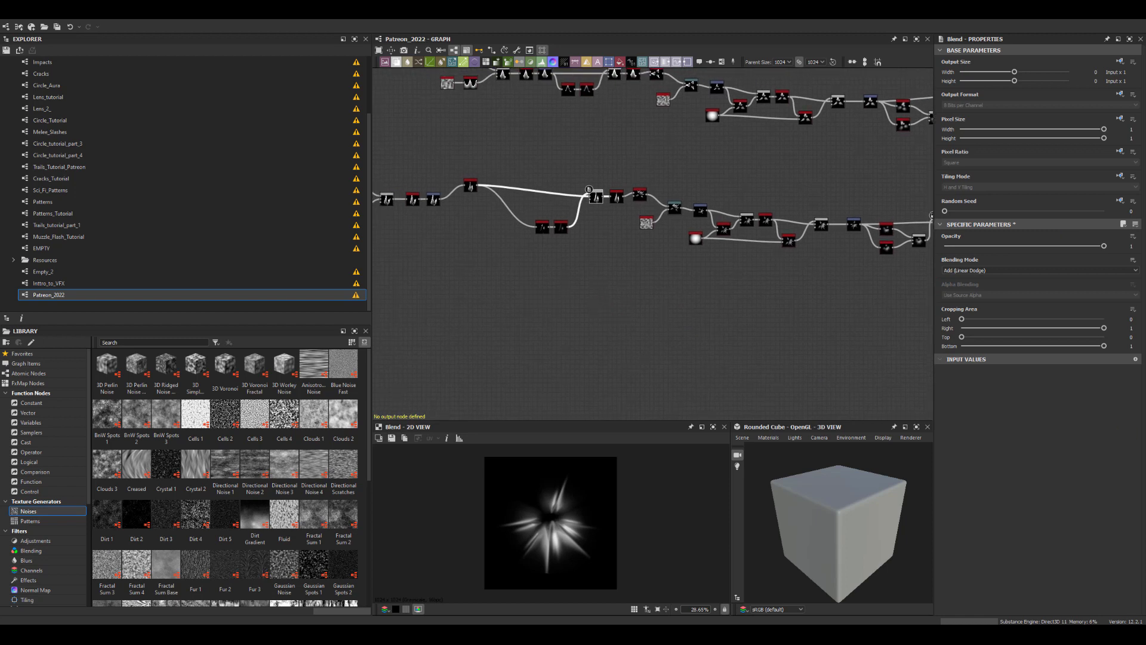
{"action": "scroll", "coordinate": [567, 286], "scroll_direction": "down", "scroll_amount": 2}
{"action": "scroll", "coordinate": [550, 281], "scroll_direction": "up", "scroll_amount": 2}
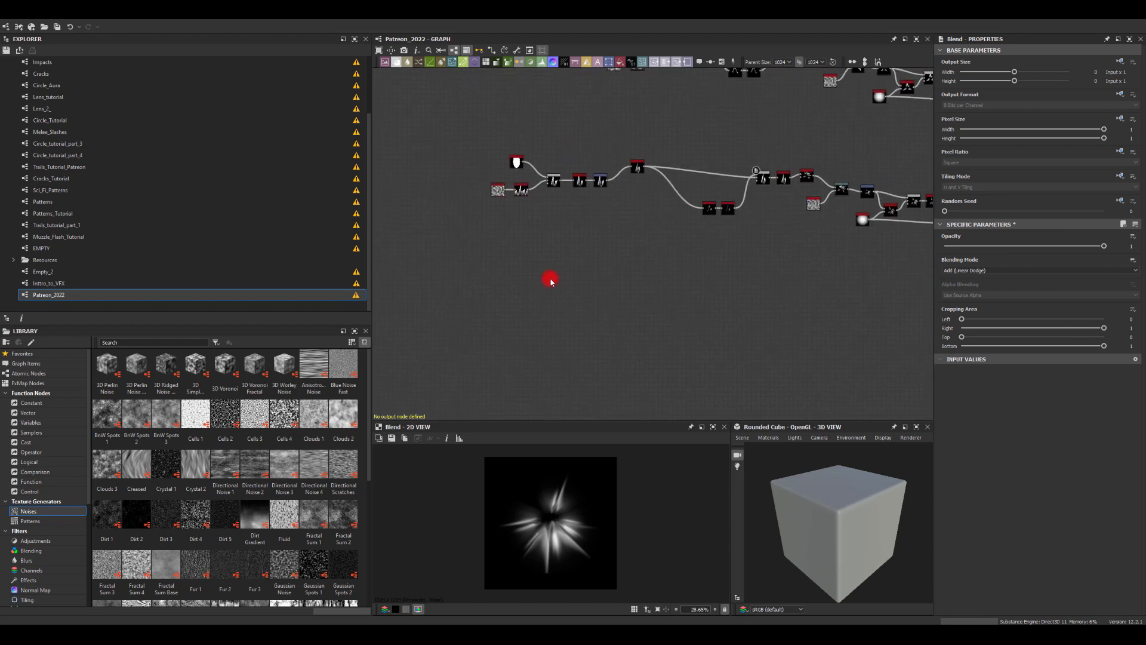
{"action": "key", "text": "space"}
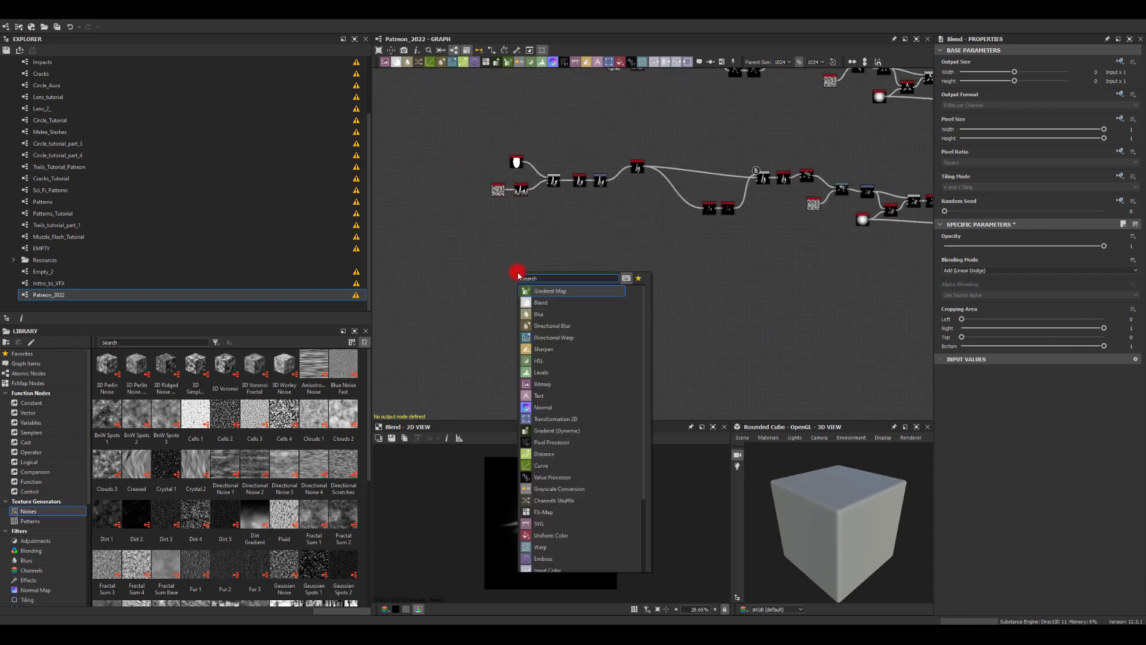
{"action": "type", "text": "shape"}
{"action": "key", "text": "Return"}
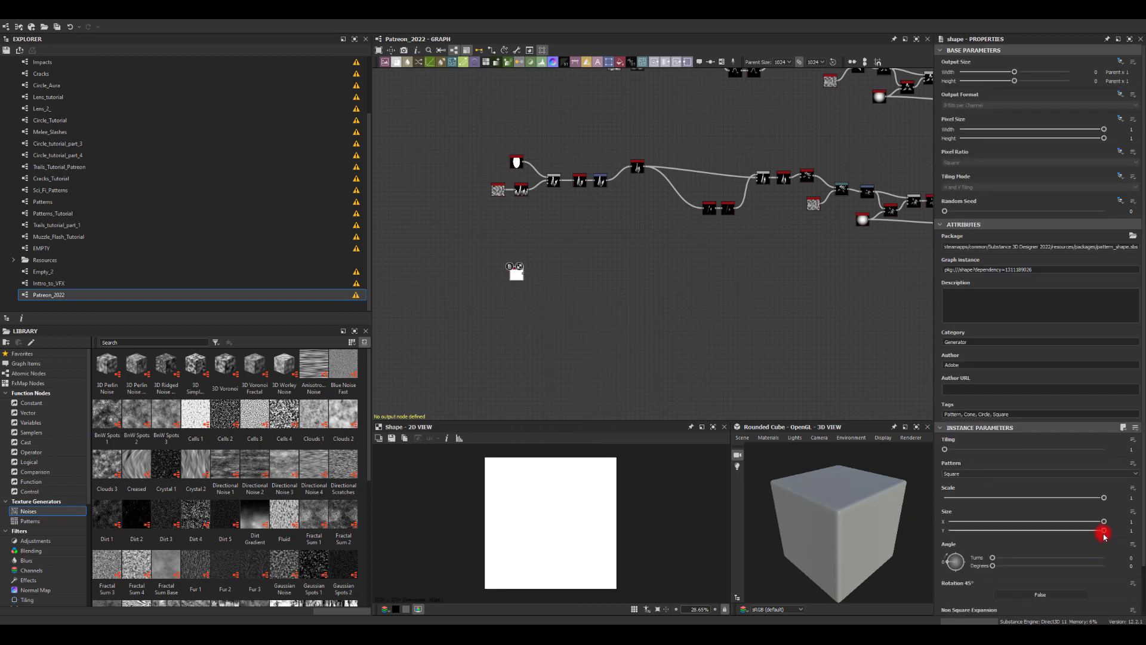
{"action": "left_click_drag", "start_coordinate": [1104, 532], "coordinate": [960, 524]}
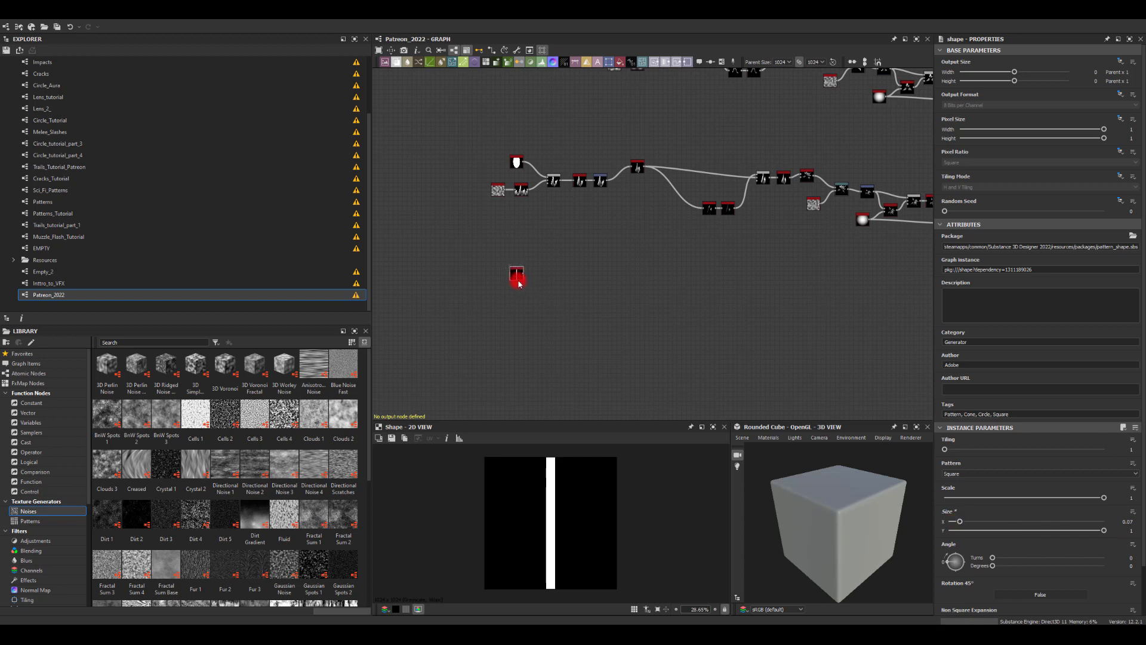
Step: Add a Blend node fed by the new Shape node's output
{"action": "scroll", "coordinate": [518, 284], "scroll_direction": "up", "scroll_amount": 8}
{"action": "left_click_drag", "start_coordinate": [662, 248], "coordinate": [664, 246]}
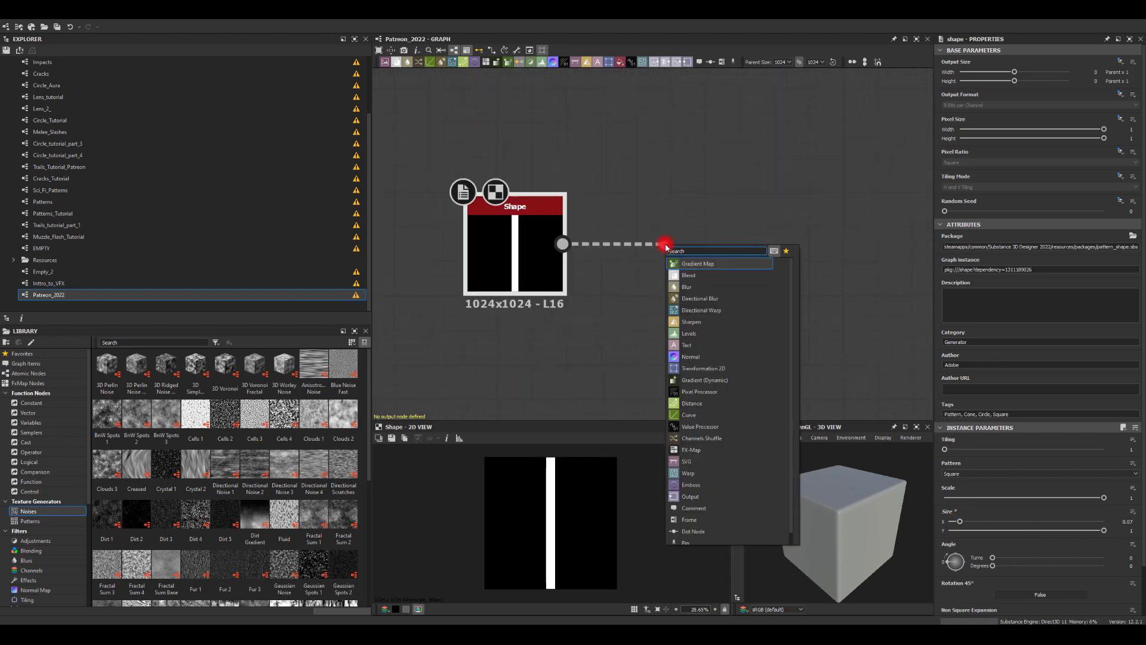
{"action": "key", "text": "Escape"}
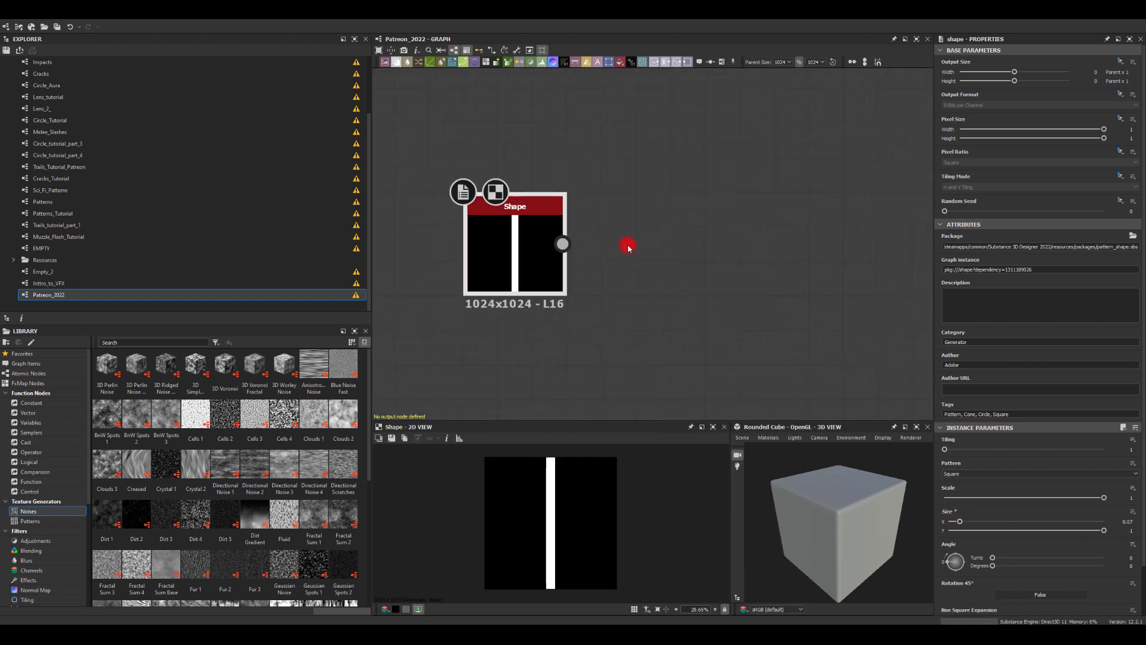
{"action": "left_click_drag", "start_coordinate": [563, 244], "coordinate": [686, 246]}
{"action": "type", "text": "ble"}
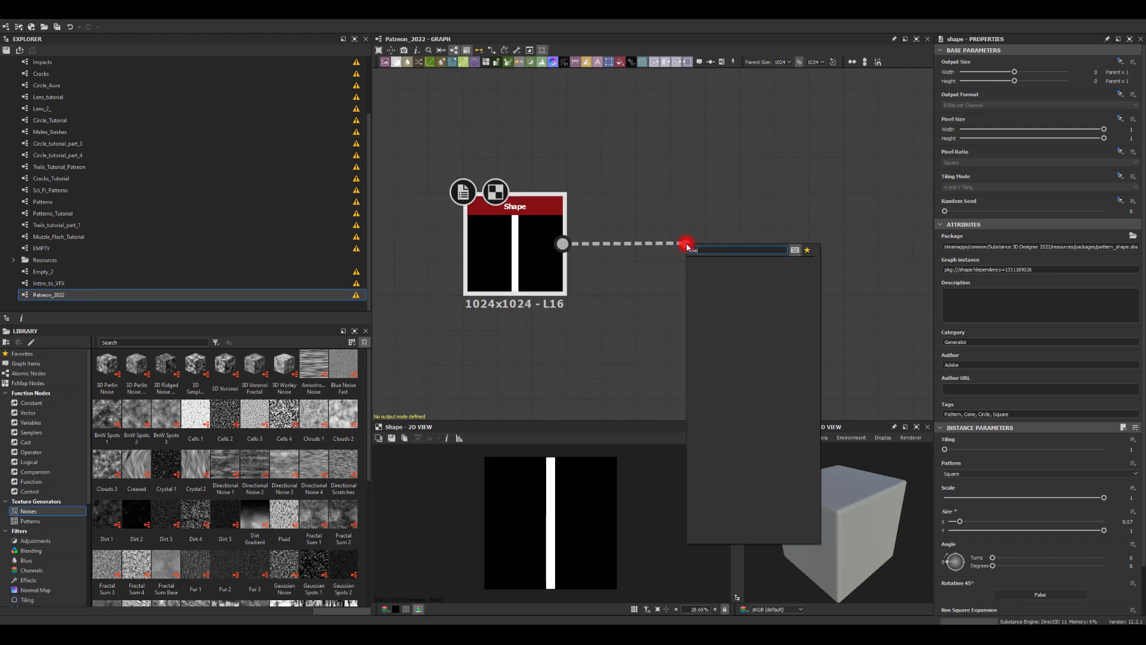
{"action": "key", "text": "Return"}
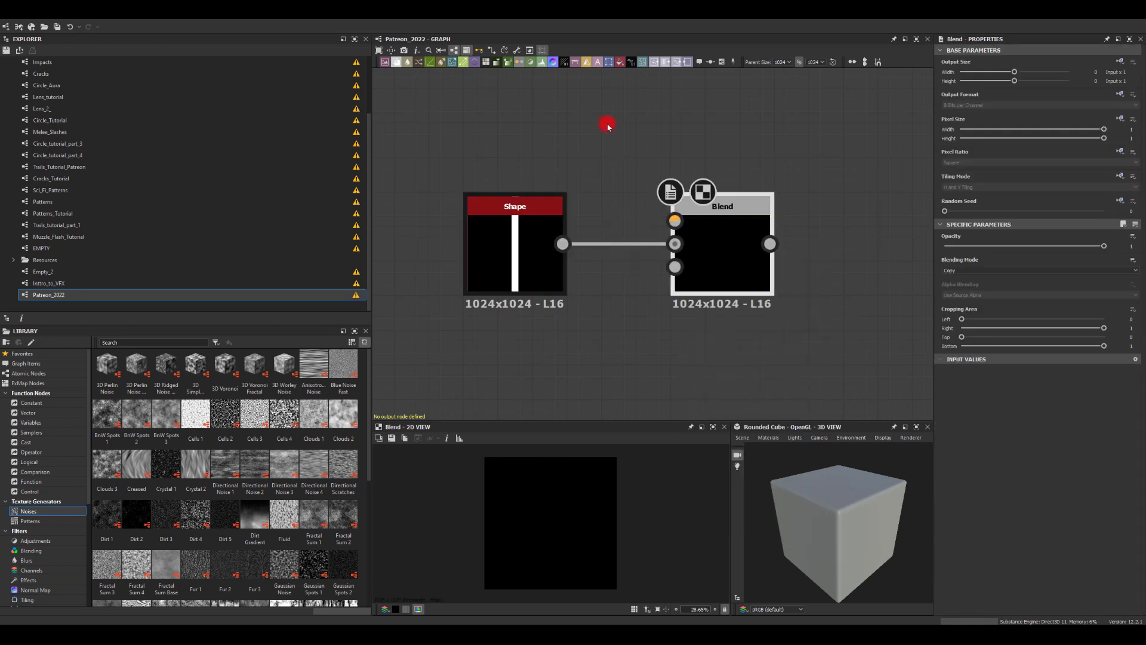
Step: Add a Gradient Linear 2 node and connect it to the foreground input of the new Blend node
{"action": "key", "text": "space"}
{"action": "type", "text": "grad"}
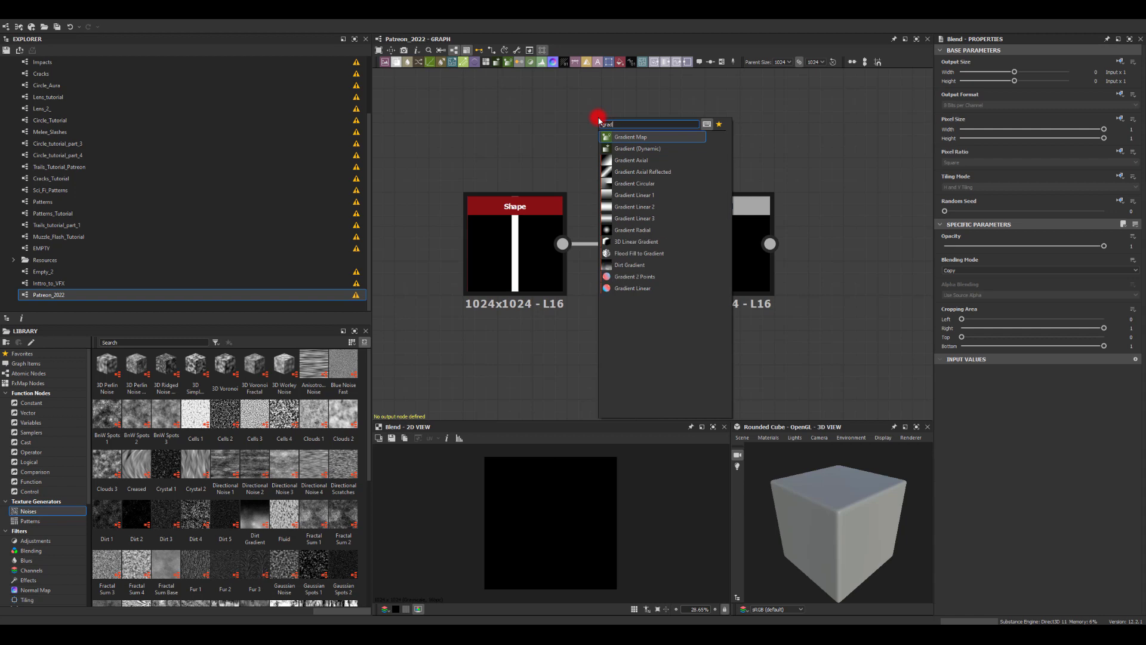
{"action": "left_click", "coordinate": [627, 206]}
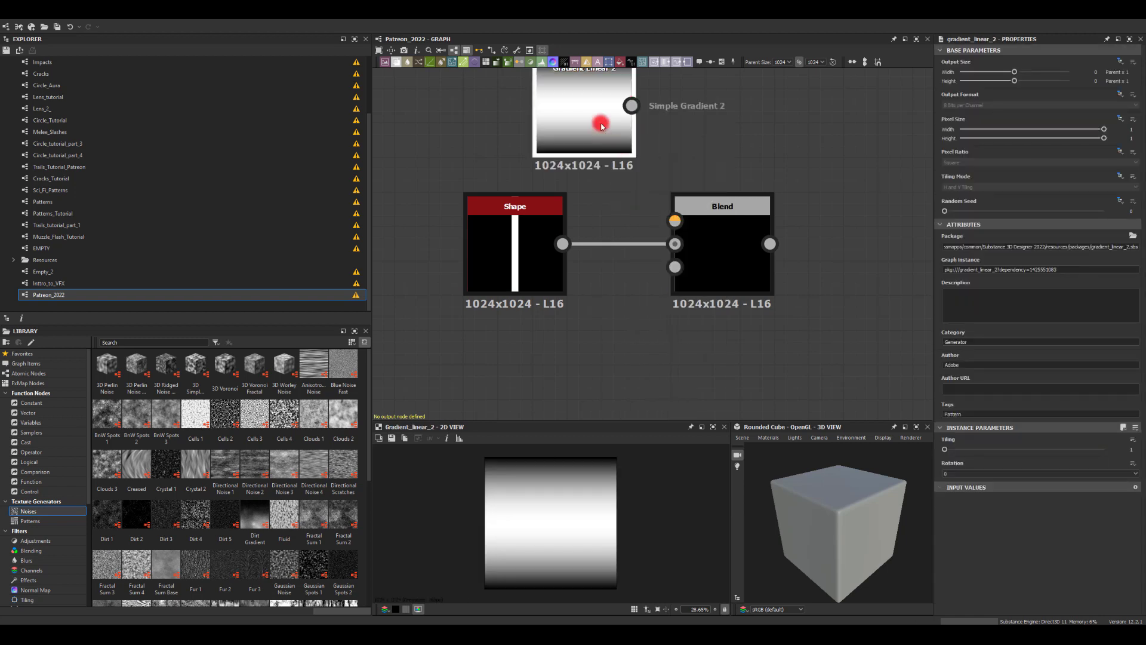
{"action": "left_click_drag", "start_coordinate": [613, 137], "coordinate": [688, 221]}
Step: Set the new Blend node's Blending Mode to Multiply
{"action": "left_click", "coordinate": [722, 239]}
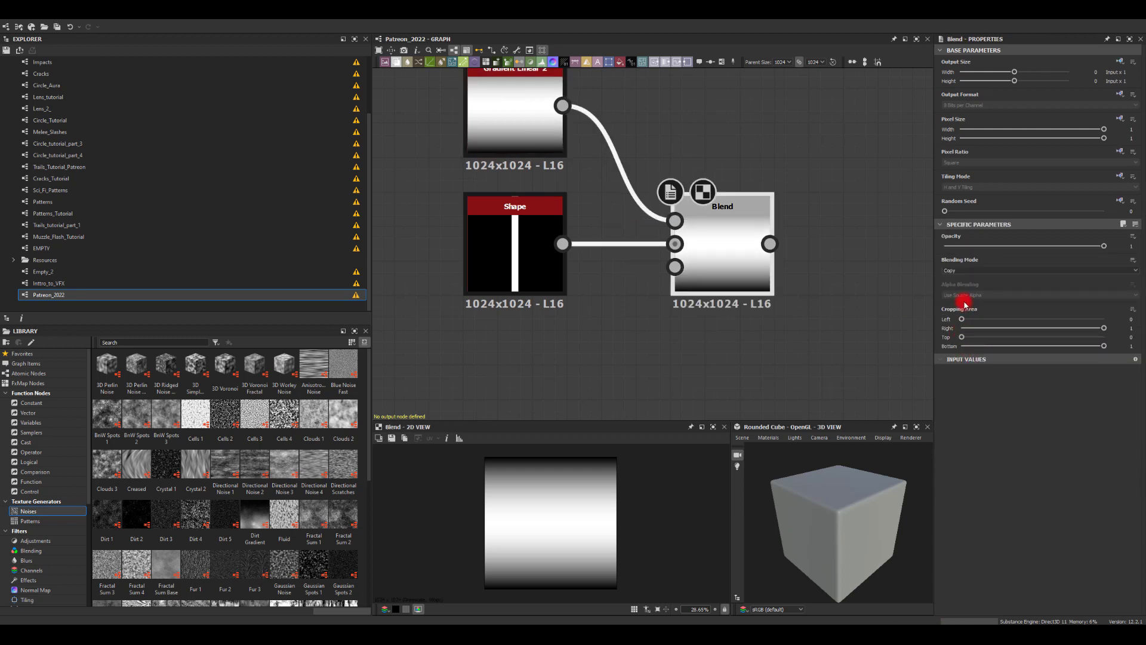
{"action": "left_click", "coordinate": [959, 270]}
{"action": "left_click", "coordinate": [956, 295]}
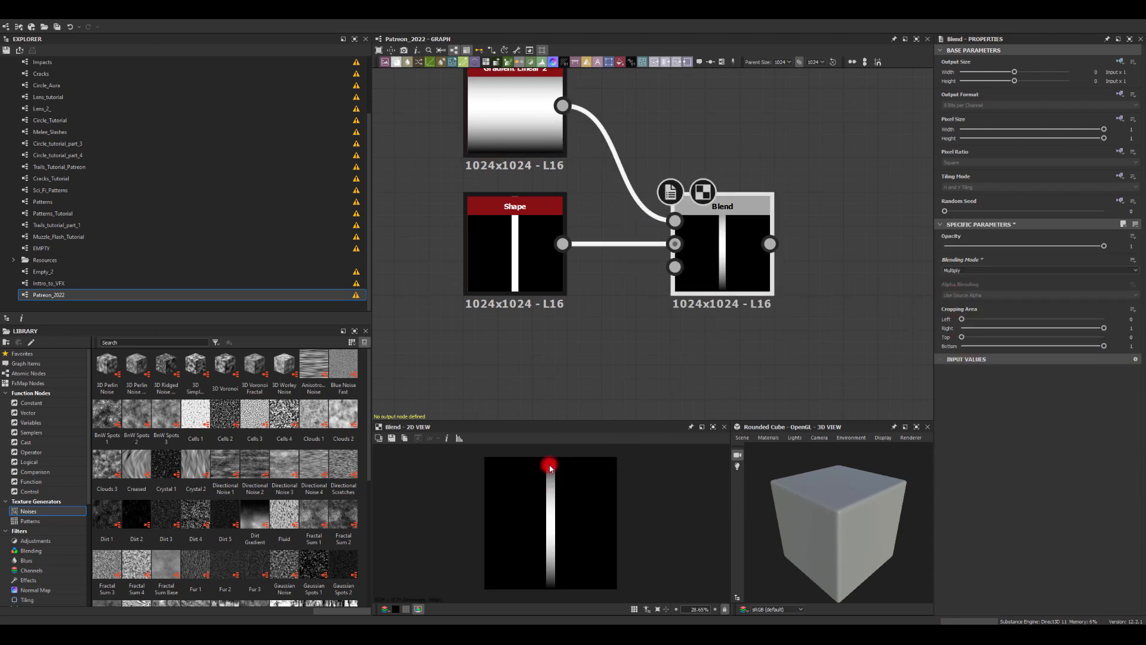
Step: Add a Trapezoid Transform Grayscale node fed by the new Blend node and set its Top Stretch to 1
{"action": "middle_click_drag", "start_coordinate": [839, 302], "coordinate": [696, 325]}
{"action": "scroll", "coordinate": [704, 321], "scroll_direction": "down", "scroll_amount": 1}
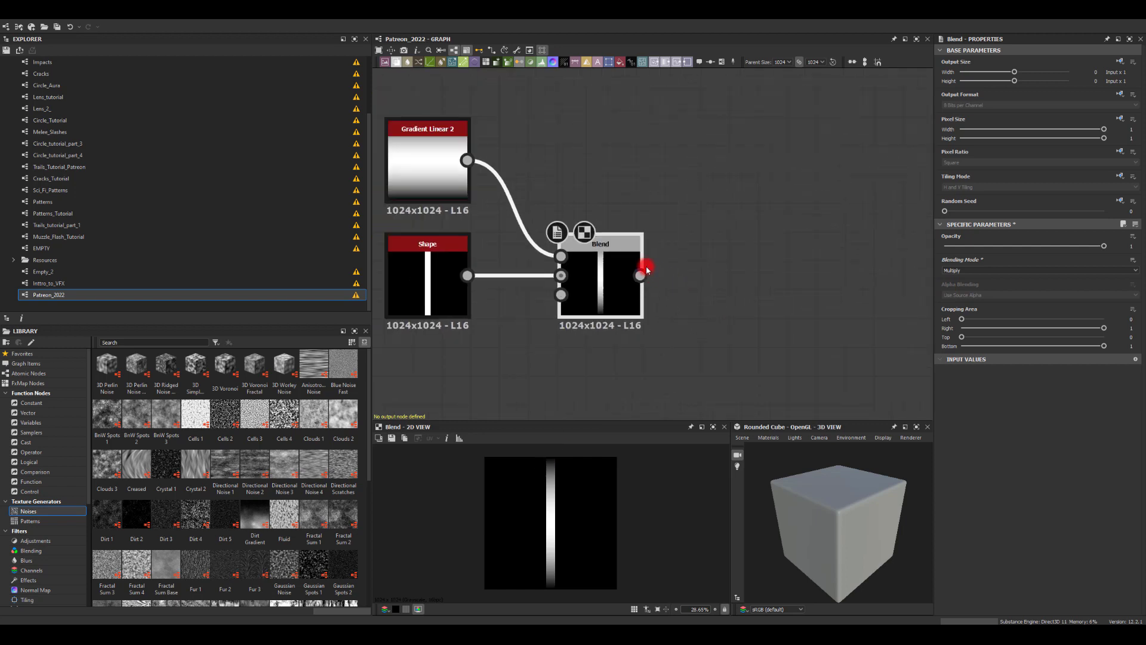
{"action": "left_click_drag", "start_coordinate": [640, 275], "coordinate": [753, 258]}
{"action": "type", "text": "tr"}
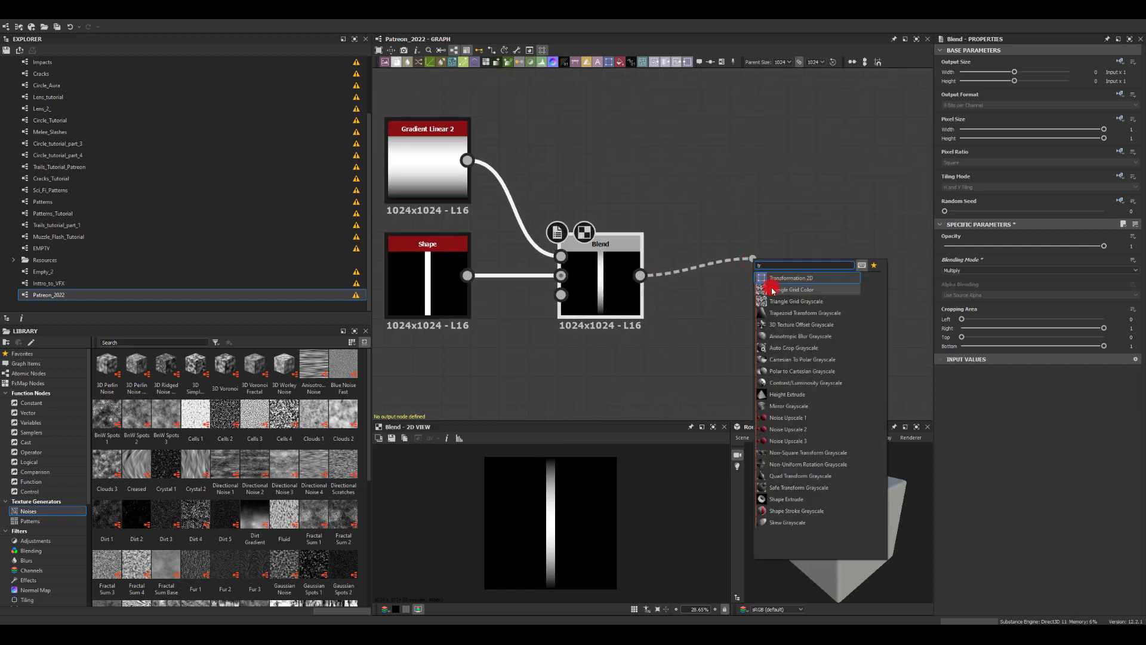
{"action": "left_click", "coordinate": [778, 313]}
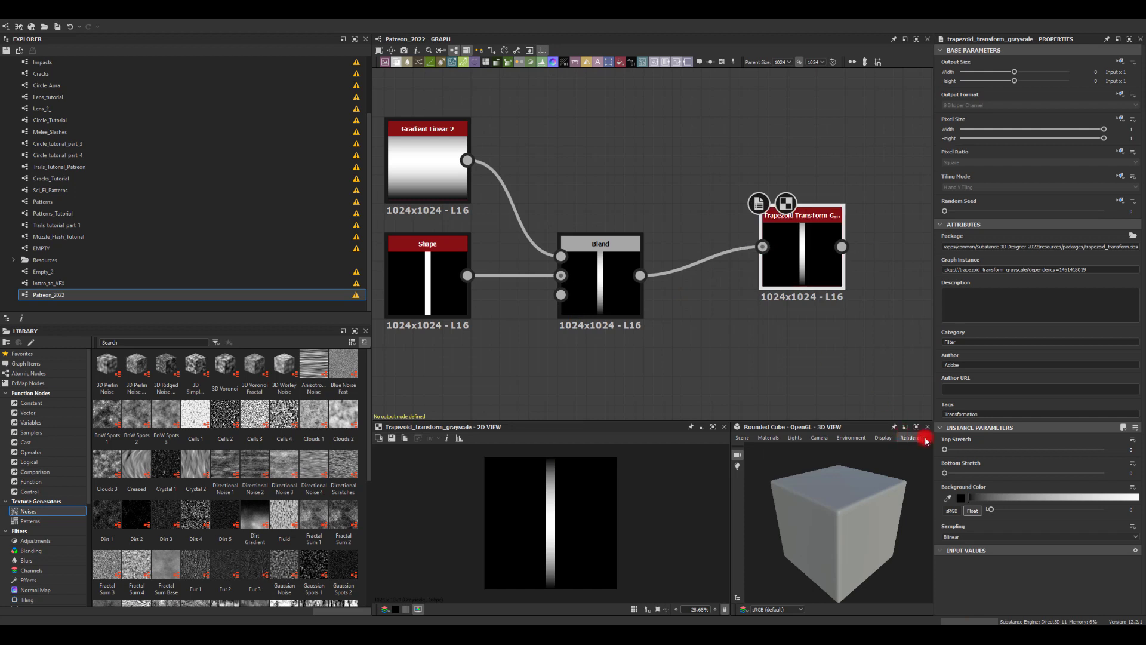
{"action": "left_click_drag", "start_coordinate": [946, 449], "coordinate": [1129, 445]}
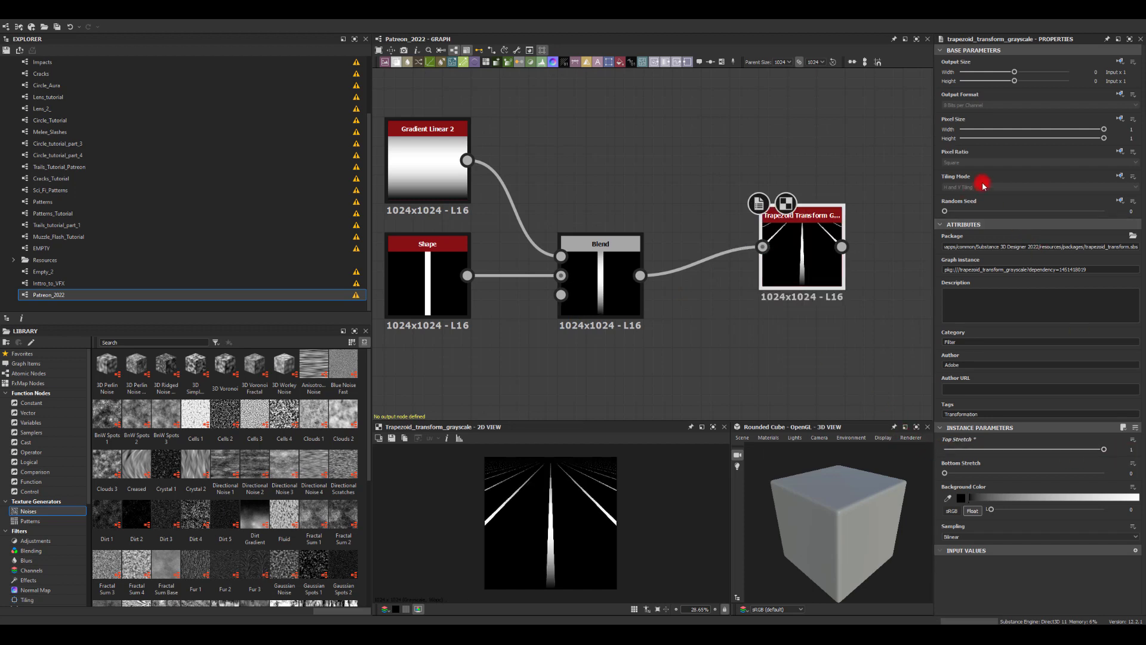
Step: Set the Trapezoid Transform node's Tiling Mode to No Tiling and place the node close beside the Blend node
{"action": "left_click", "coordinate": [1118, 181]}
{"action": "left_click", "coordinate": [1105, 209]}
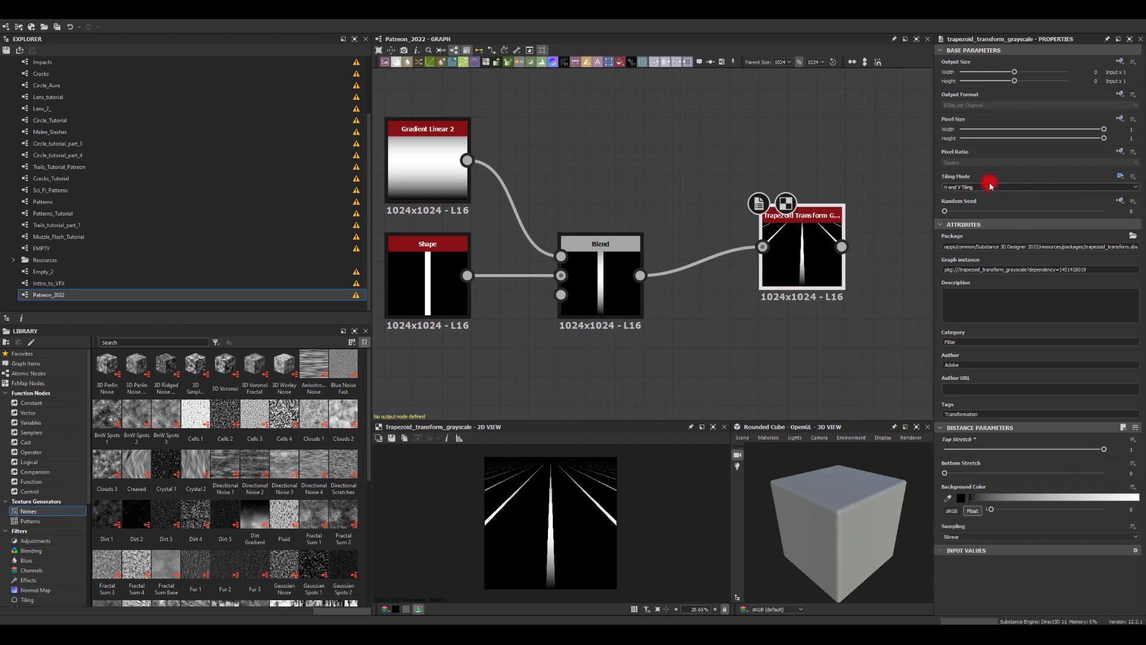
{"action": "left_click", "coordinate": [988, 188]}
{"action": "left_click", "coordinate": [986, 193]}
{"action": "left_click_drag", "start_coordinate": [793, 263], "coordinate": [709, 261]}
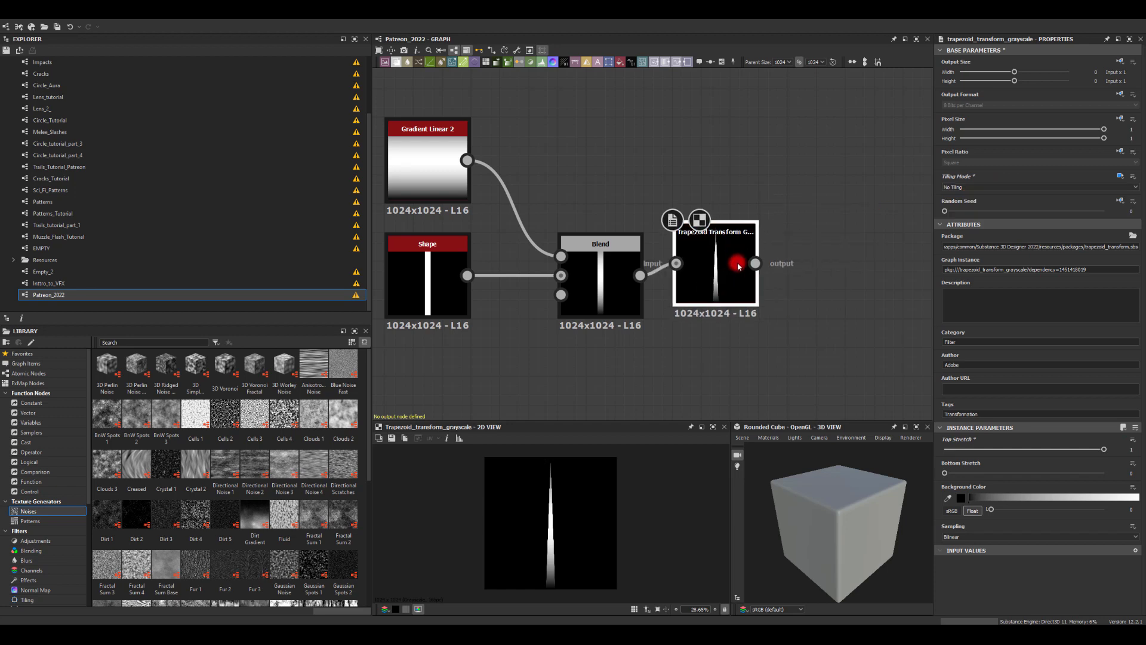
Step: Add a second Trapezoid Transform Grayscale node after the first and set its Bottom Stretch to 1
{"action": "left_click_drag", "start_coordinate": [822, 268], "coordinate": [821, 268]}
{"action": "type", "text": "tra"}
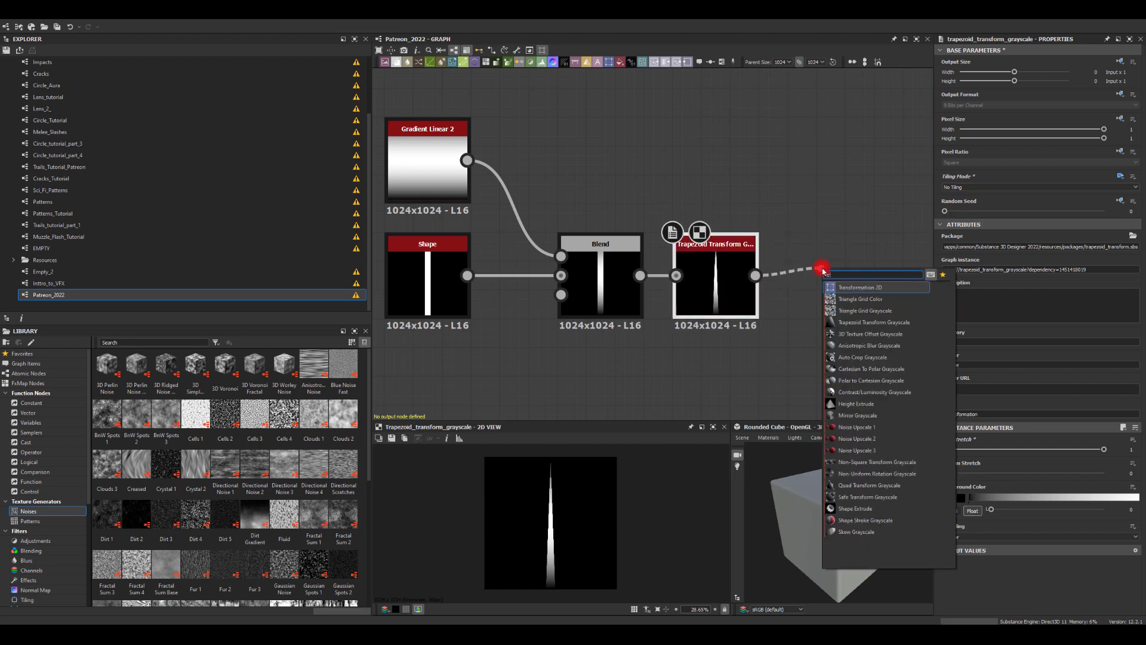
{"action": "left_click", "coordinate": [841, 298]}
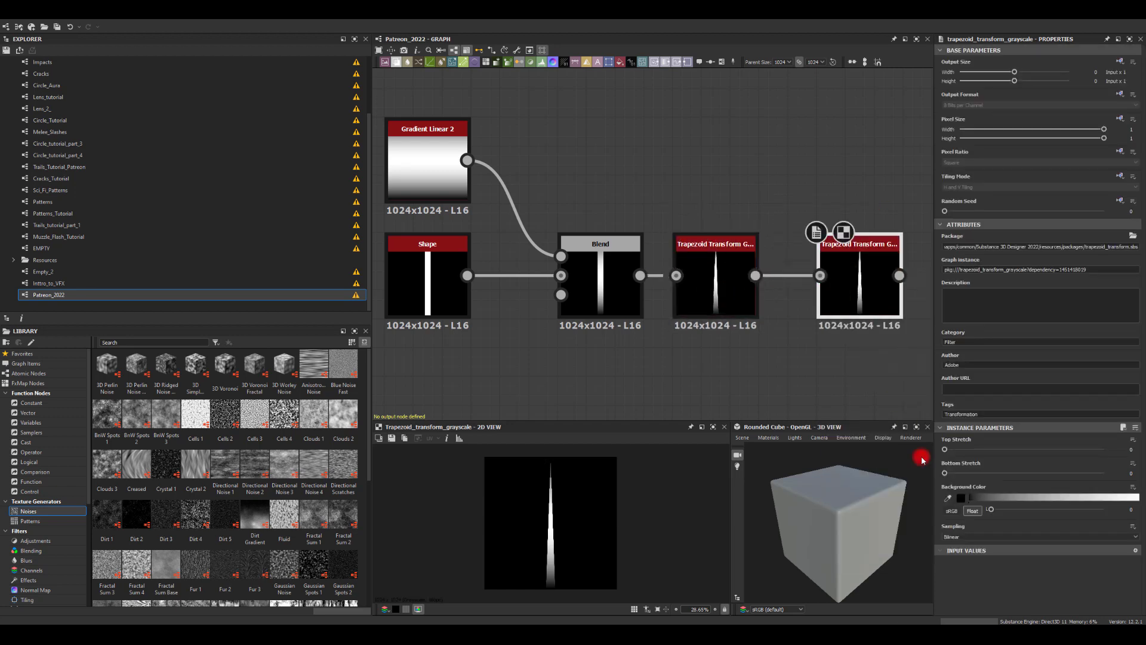
{"action": "left_click_drag", "start_coordinate": [944, 473], "coordinate": [1143, 484]}
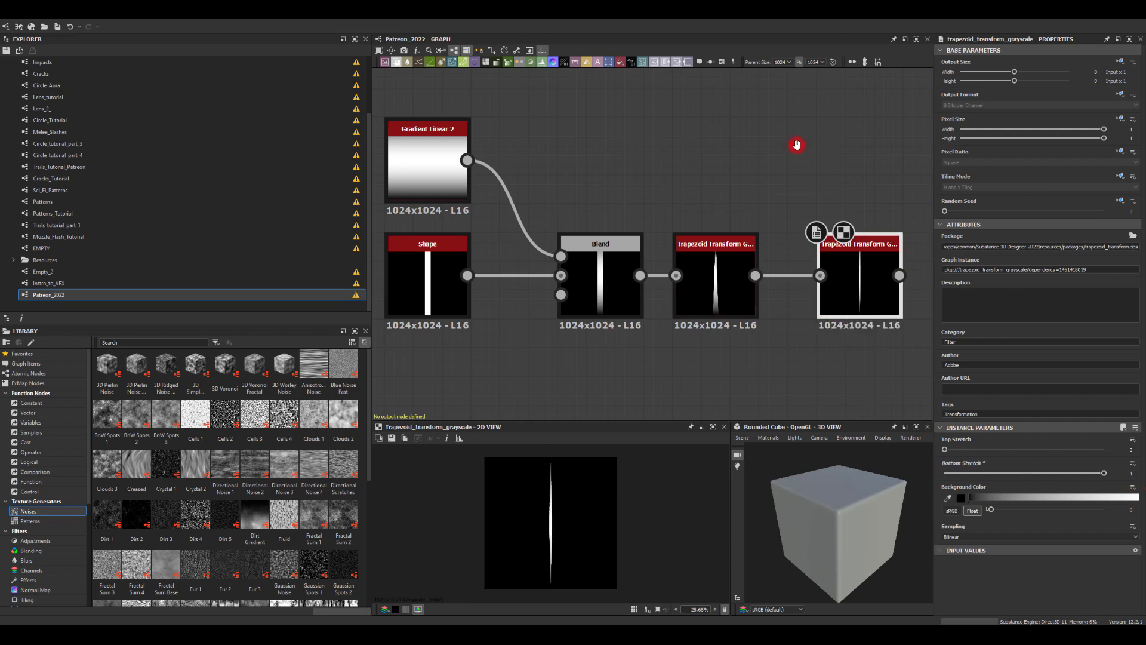
Step: Add a Transformation 2D node after the second Trapezoid Transform node and rotate the streak by 90 degrees
{"action": "middle_click_drag", "start_coordinate": [797, 145], "coordinate": [486, 114]}
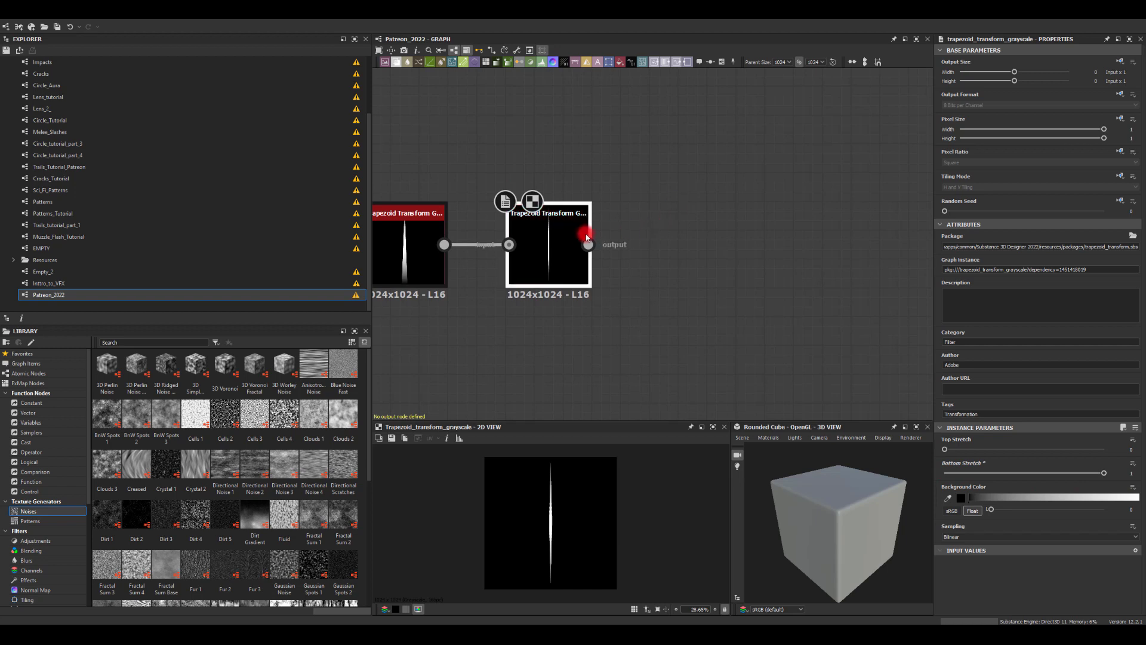
{"action": "left_click_drag", "start_coordinate": [672, 246], "coordinate": [699, 239]}
{"action": "type", "text": "tr"}
{"action": "left_click", "coordinate": [739, 262]}
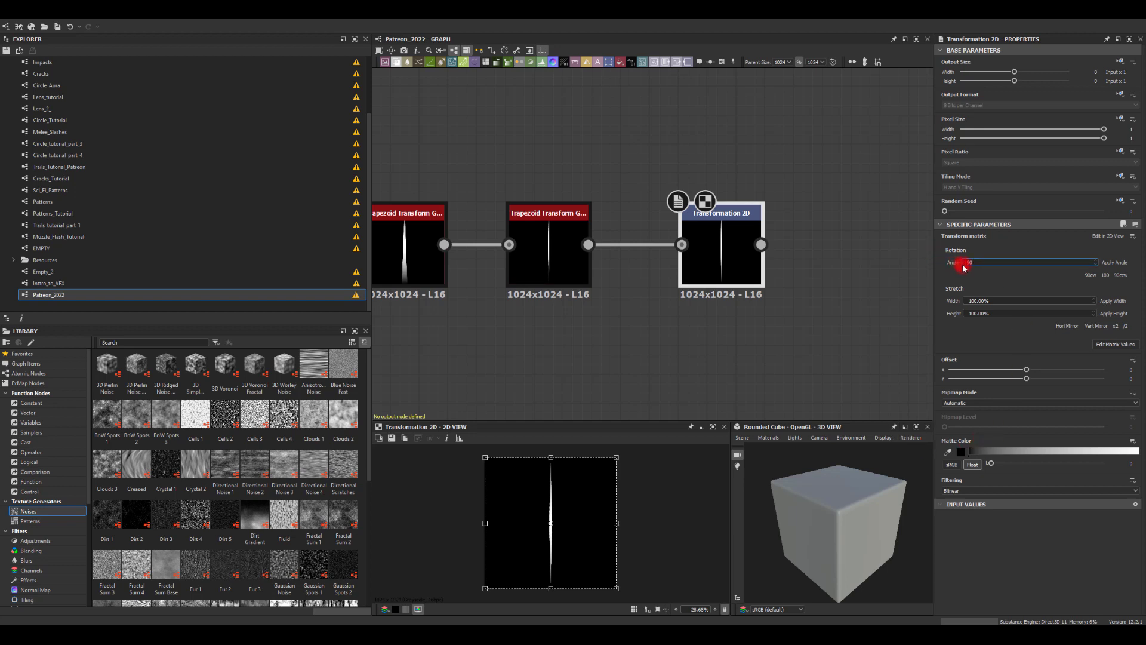
{"action": "key", "text": "Return"}
{"action": "left_click", "coordinate": [831, 211]}
{"action": "middle_click_drag", "start_coordinate": [832, 212], "coordinate": [741, 209]}
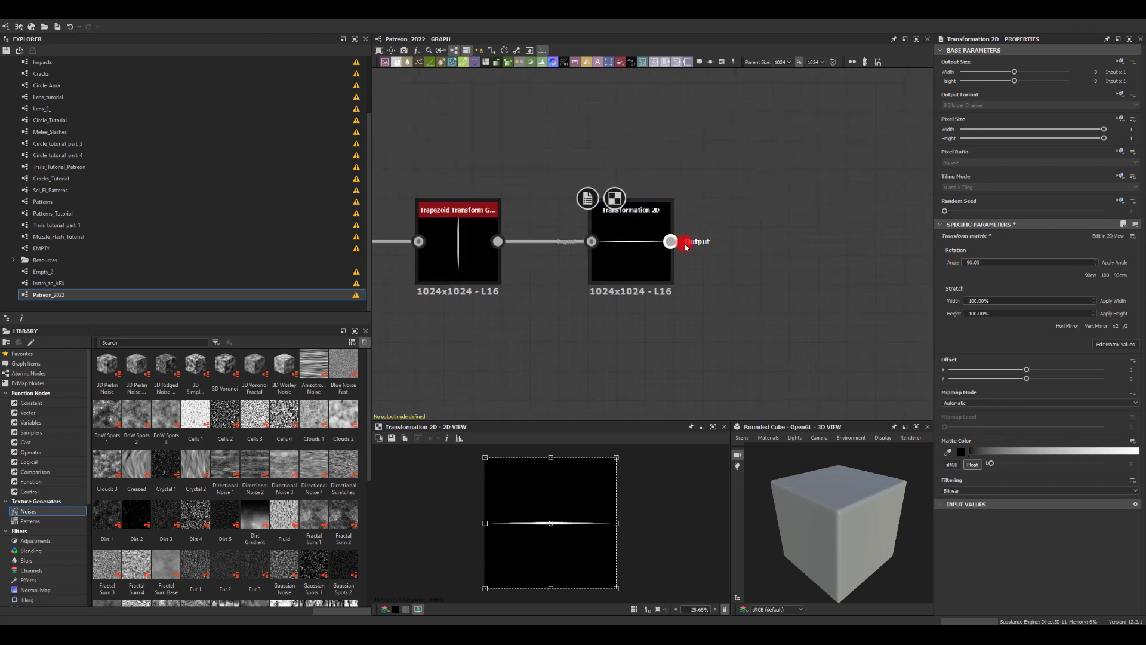
Step: Add a Blur HQ Grayscale node fed by the Transformation 2D node's output
{"action": "left_click_drag", "start_coordinate": [684, 245], "coordinate": [781, 236]}
{"action": "type", "text": "bl"}
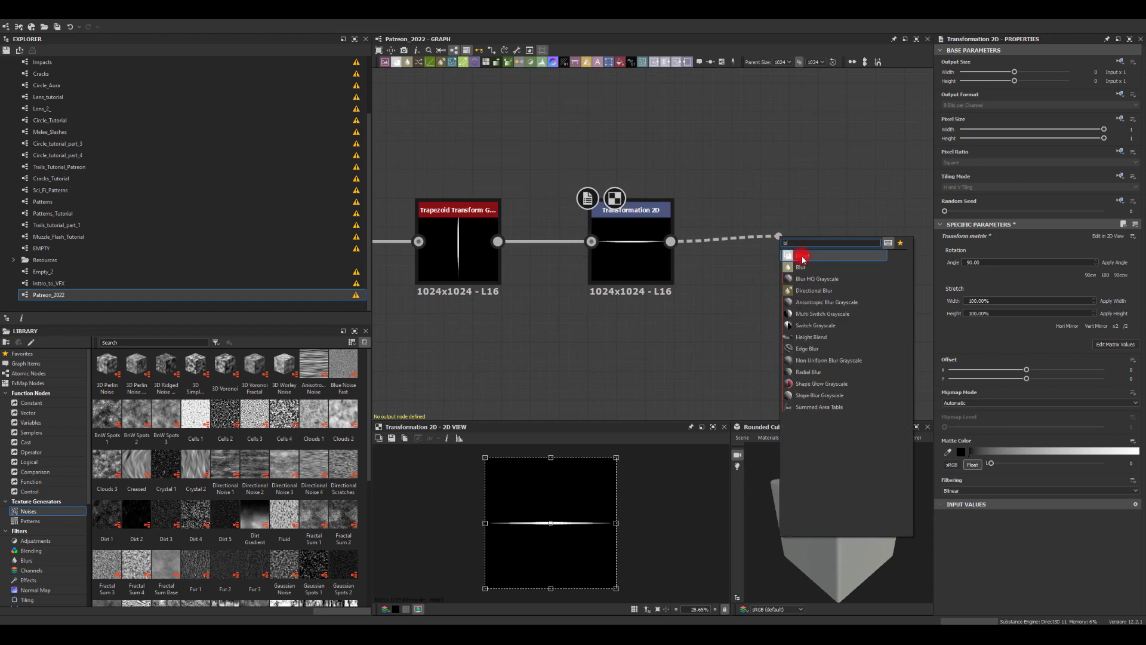
{"action": "left_click", "coordinate": [802, 278]}
Step: Scale the Transformation 2D frame down slightly around its centre and move the Blur HQ Grayscale node below the chain
{"action": "left_click", "coordinate": [617, 249]}
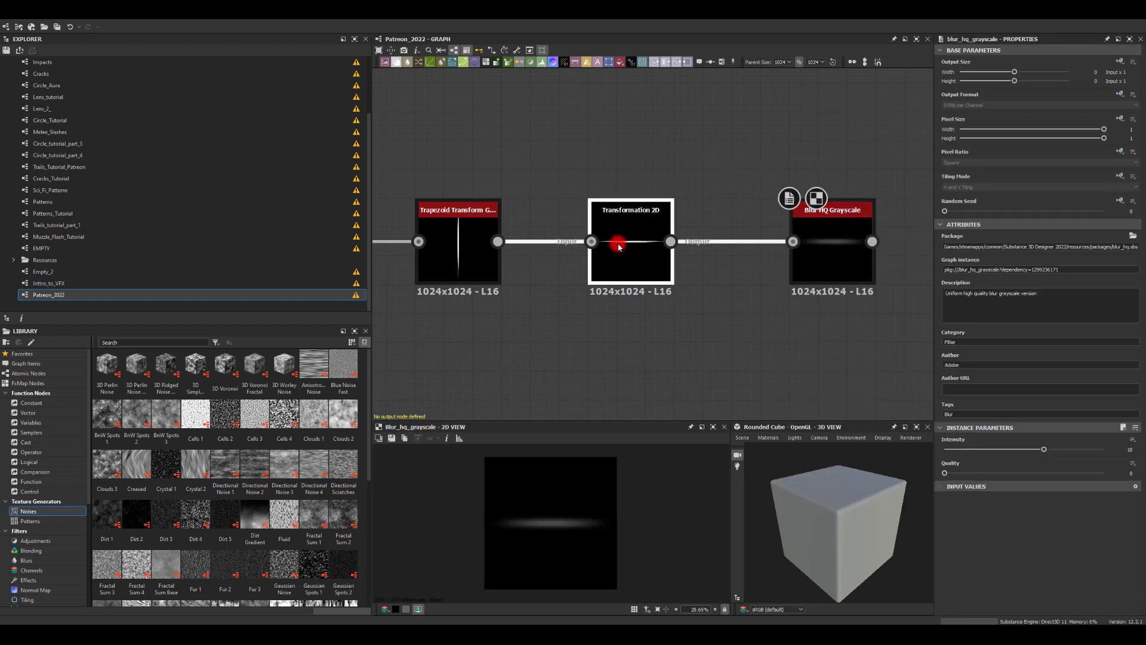
{"action": "left_click_drag", "start_coordinate": [615, 458], "coordinate": [606, 468]}
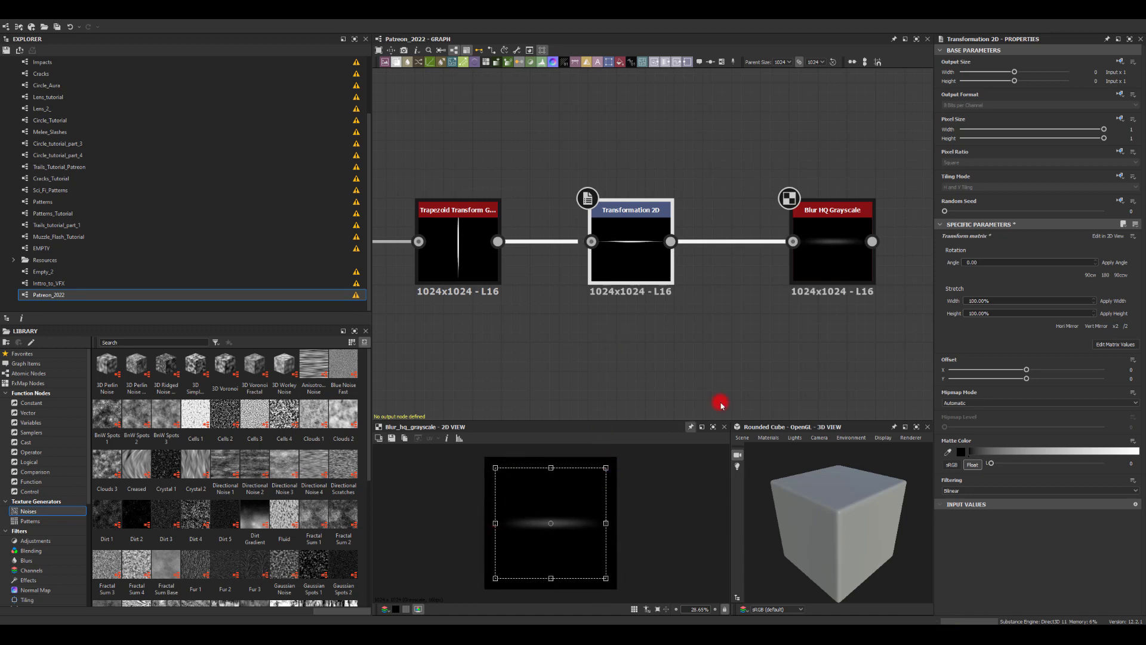
{"action": "left_click_drag", "start_coordinate": [826, 249], "coordinate": [771, 350]}
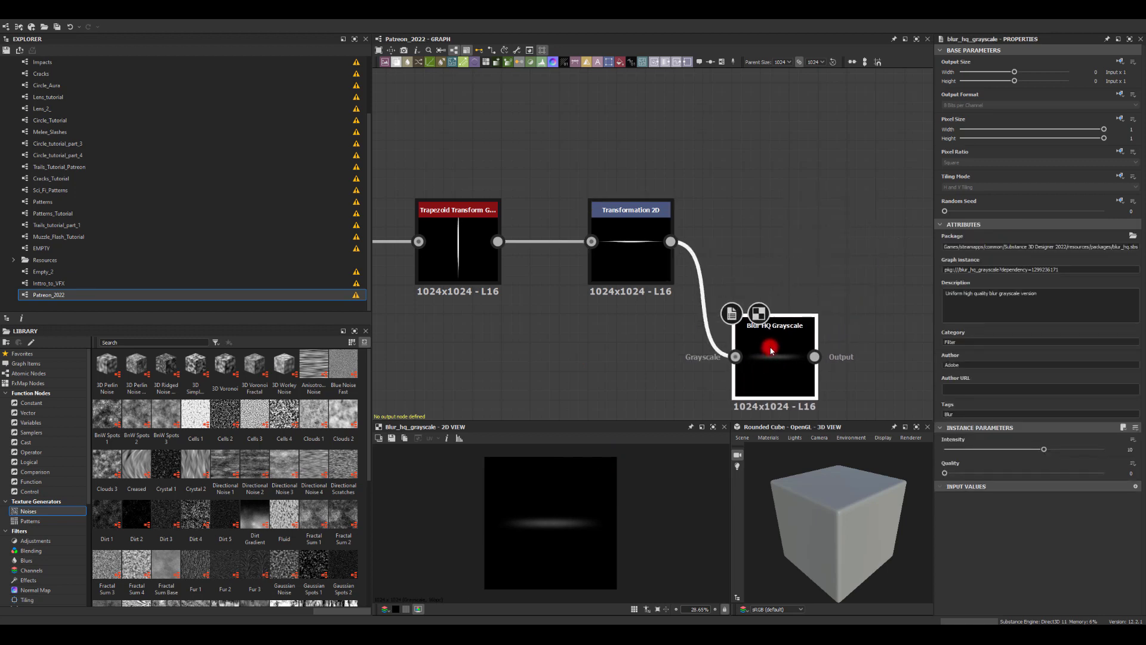
Step: Duplicate the Blur HQ Grayscale node with its input link and place the copy below the original
{"action": "middle_click_drag", "start_coordinate": [781, 266], "coordinate": [709, 176]}
{"action": "key", "text": "ctrl+d"}
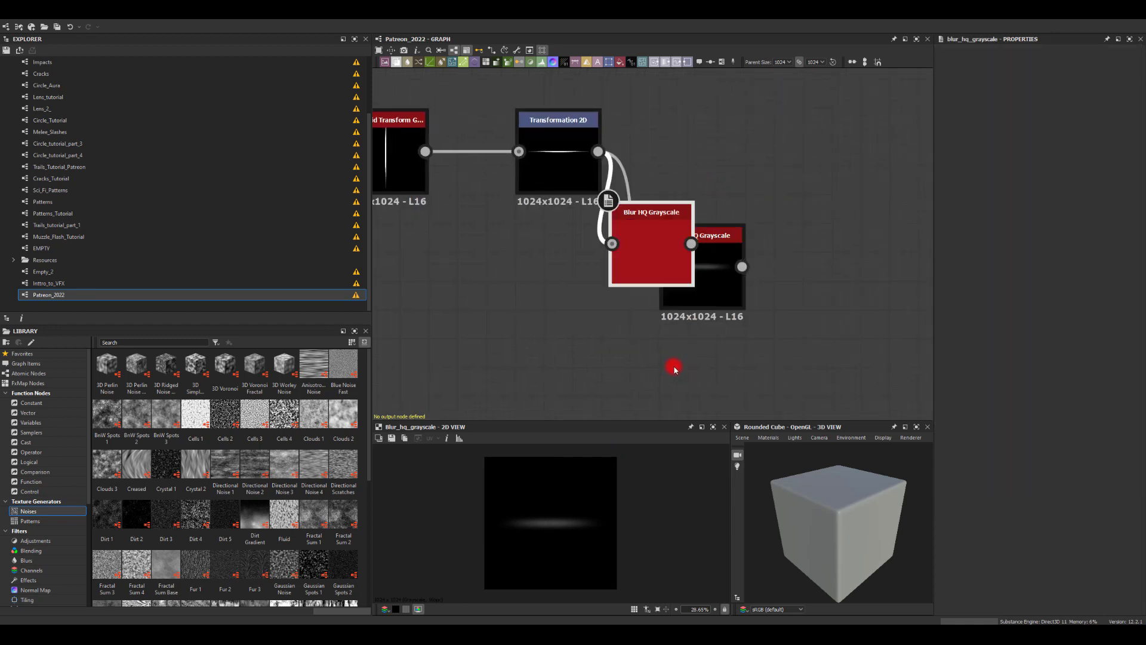
{"action": "left_click_drag", "start_coordinate": [653, 249], "coordinate": [703, 388]}
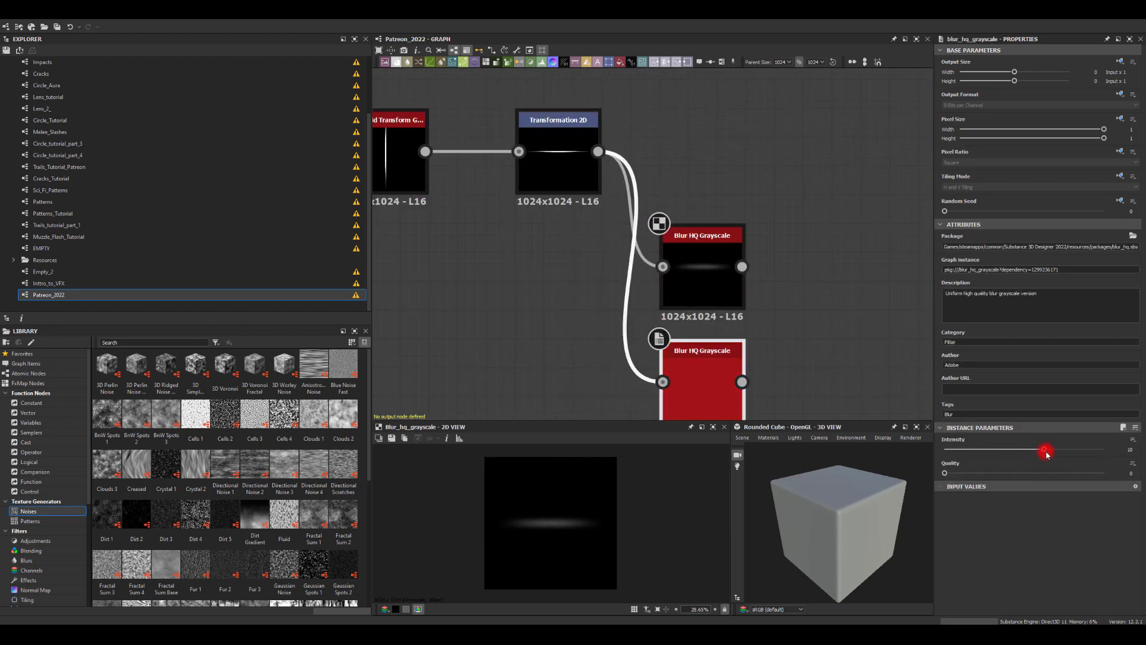
Step: Set the duplicated Blur HQ Grayscale node's Intensity to 18.33
{"action": "left_click_drag", "start_coordinate": [1058, 454], "coordinate": [1111, 457]}
{"action": "left_click", "coordinate": [783, 392]}
{"action": "left_click", "coordinate": [675, 254]}
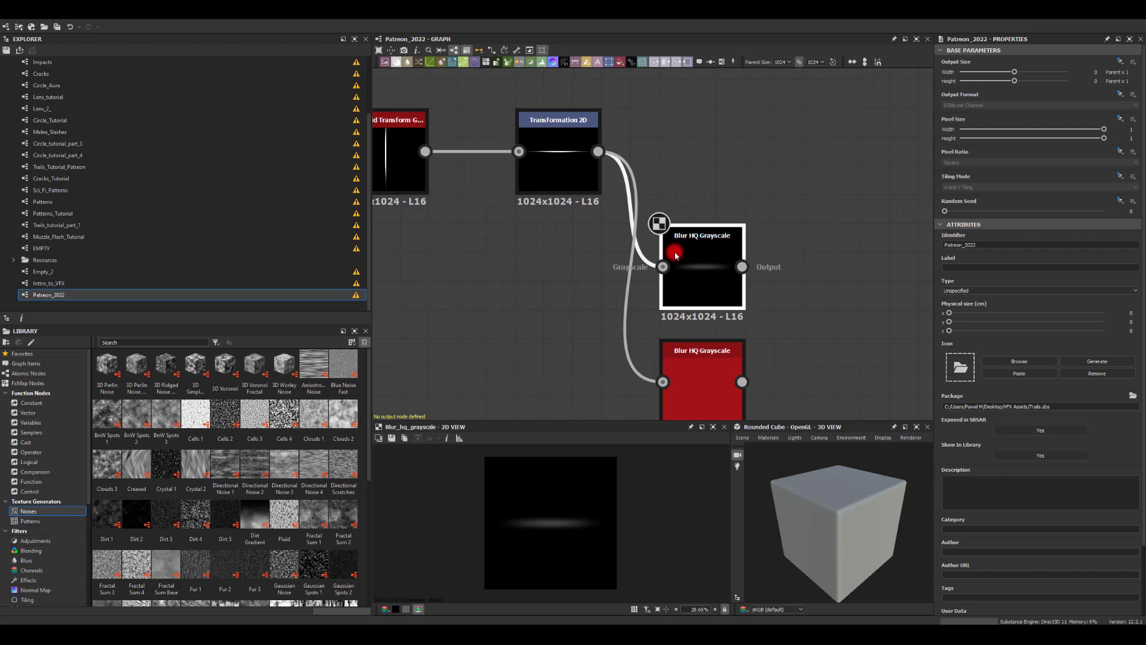
{"action": "double_click", "coordinate": [692, 391]}
{"action": "middle_click_drag", "start_coordinate": [806, 358], "coordinate": [783, 292]}
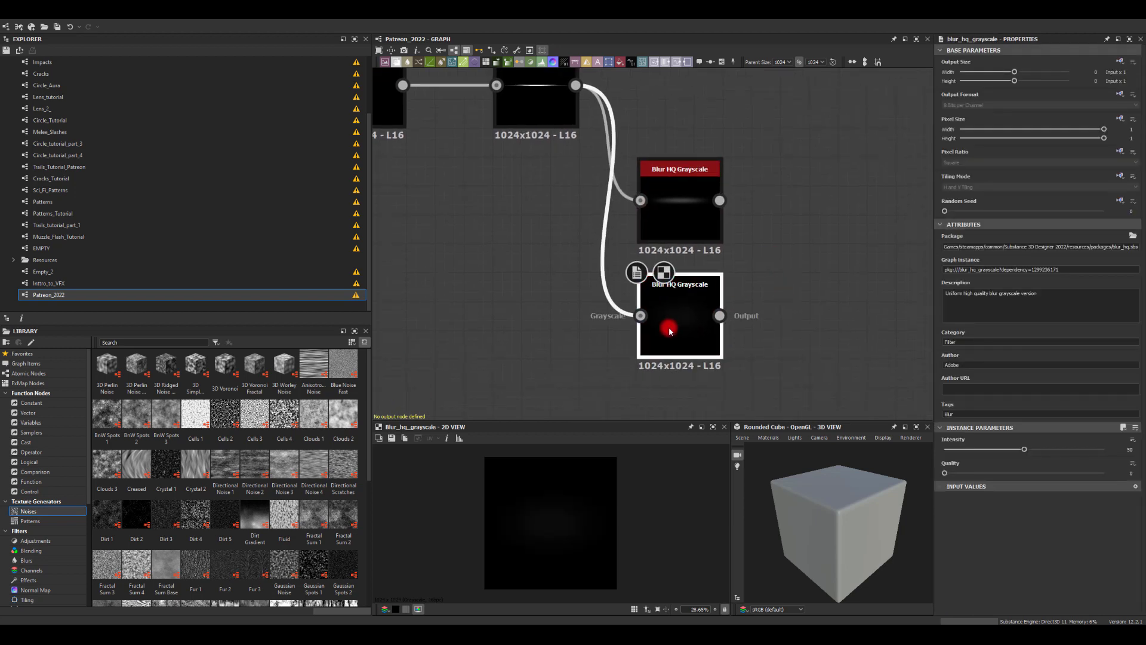
{"action": "left_click", "coordinate": [1031, 454]}
{"action": "left_click_drag", "start_coordinate": [1022, 449], "coordinate": [976, 455]}
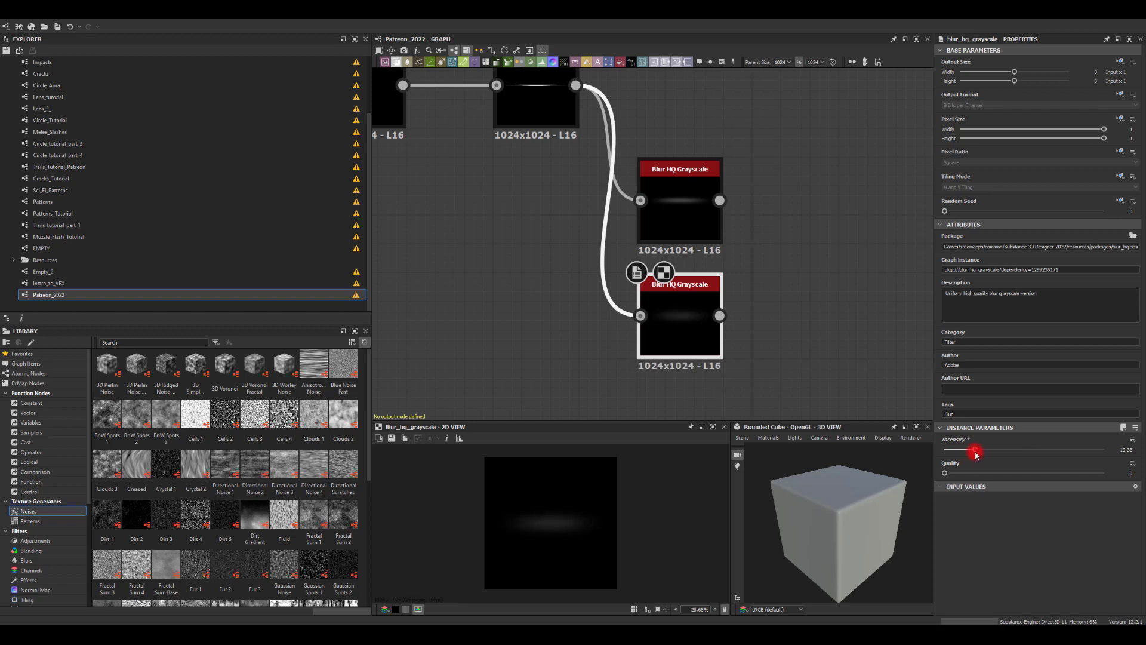
Step: Add a Histogram Scan node after the lower Blur HQ Grayscale node, set its Position to 0.91 and place it close beside the blur
{"action": "left_click_drag", "start_coordinate": [720, 315], "coordinate": [788, 322]}
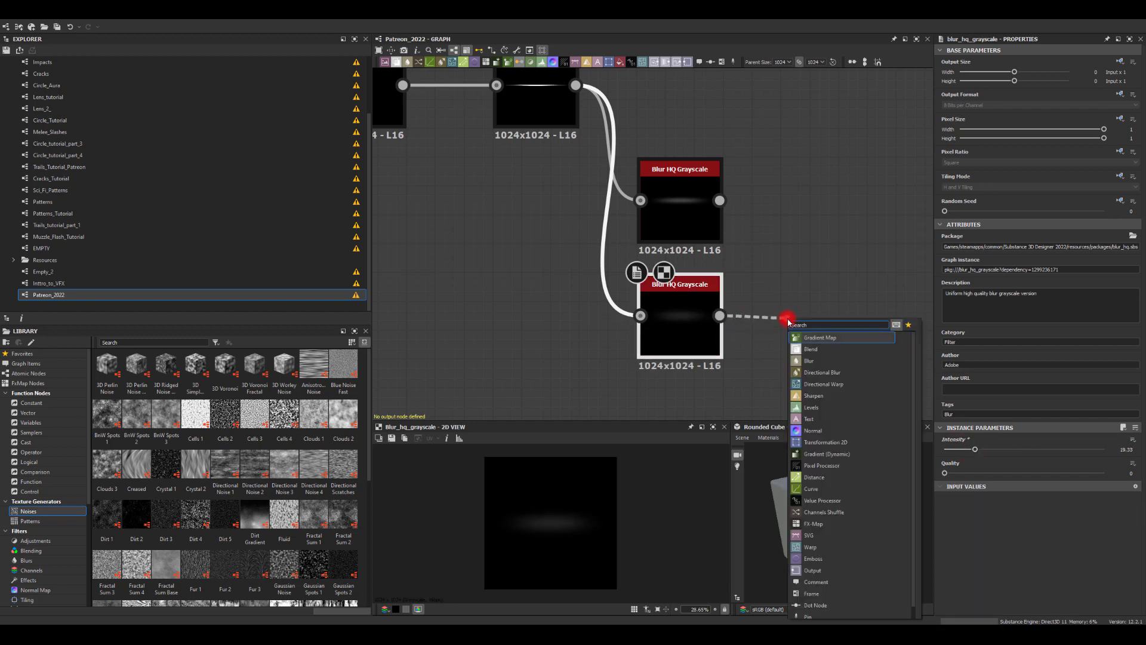
{"action": "type", "text": "scan"}
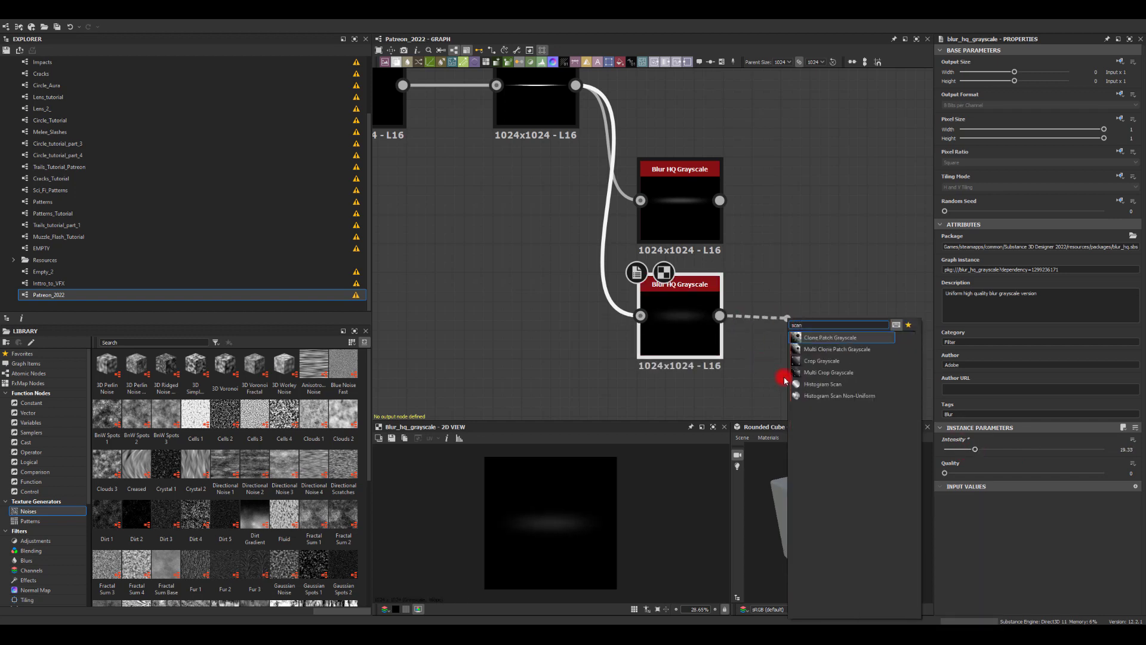
{"action": "left_click", "coordinate": [806, 384]}
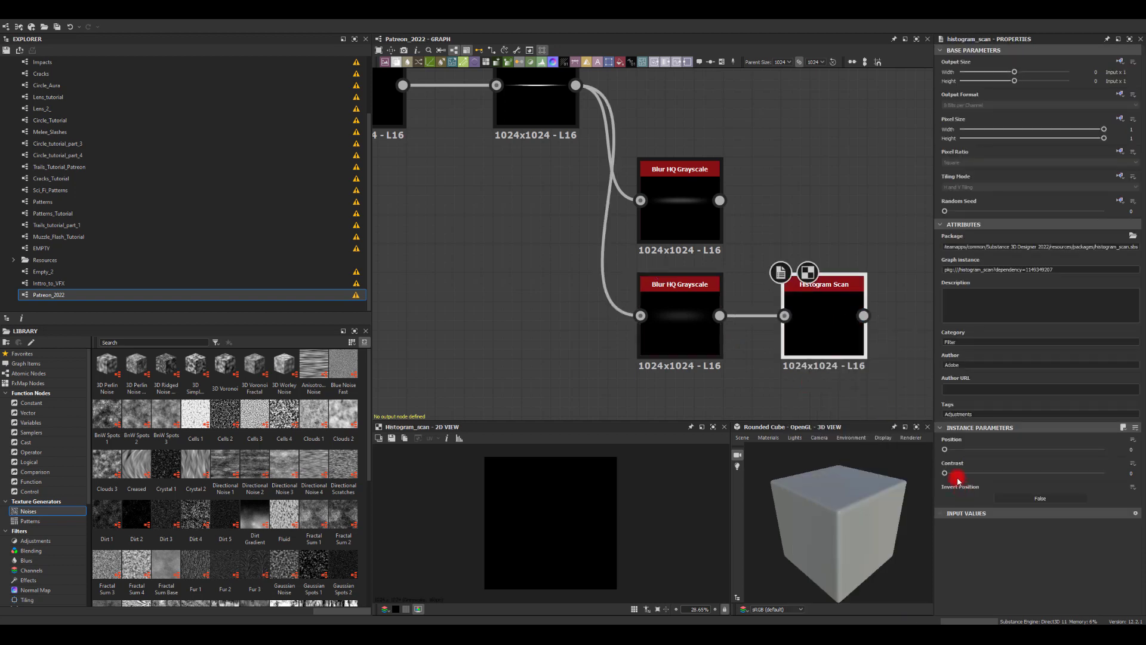
{"action": "left_click_drag", "start_coordinate": [946, 450], "coordinate": [1090, 455]}
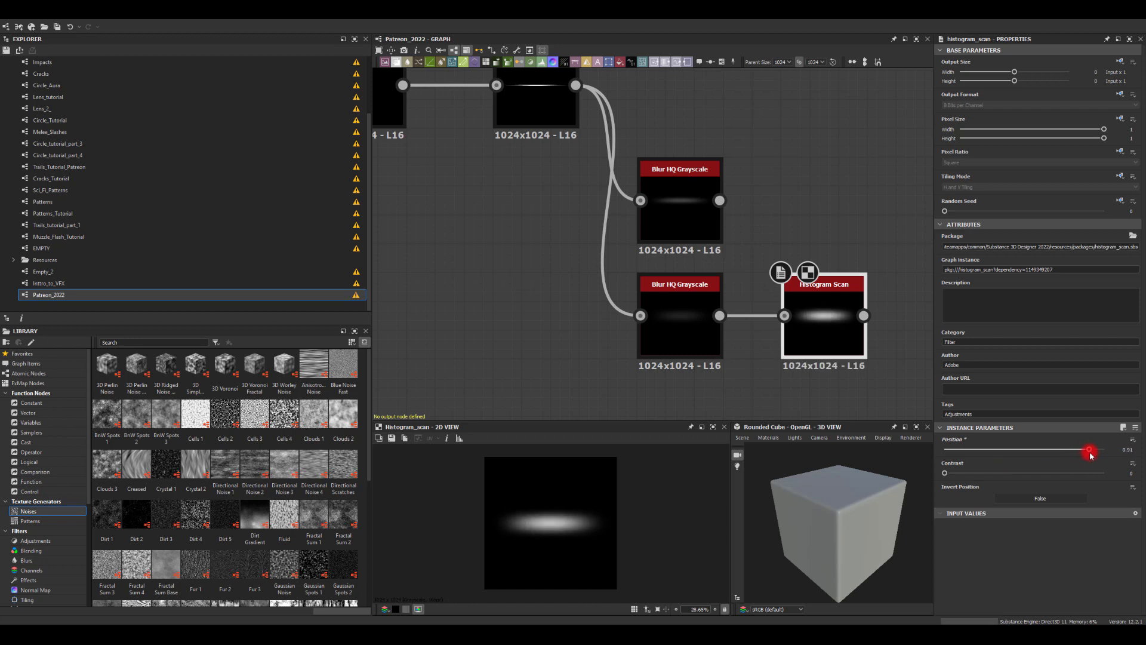
{"action": "left_click_drag", "start_coordinate": [807, 323], "coordinate": [794, 320]}
Step: Add a Shape node in the empty area below the two Blur HQ Grayscale nodes
{"action": "middle_click_drag", "start_coordinate": [786, 215], "coordinate": [774, 206]}
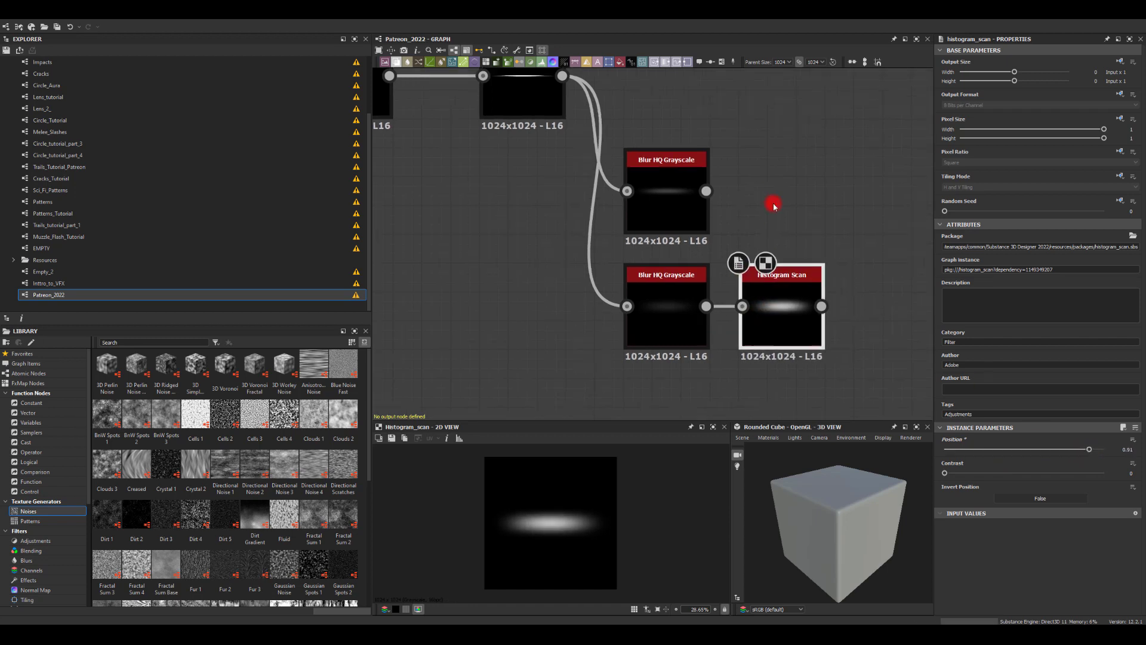
{"action": "scroll", "coordinate": [772, 210], "scroll_direction": "down", "scroll_amount": 2}
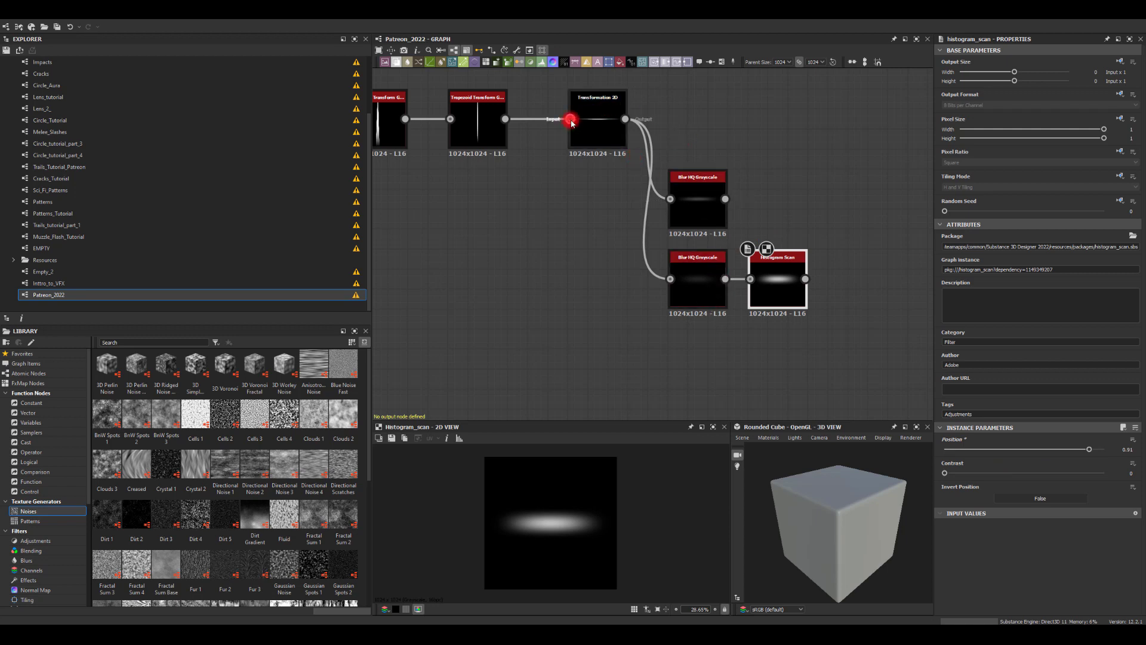
{"action": "left_click", "coordinate": [695, 339]}
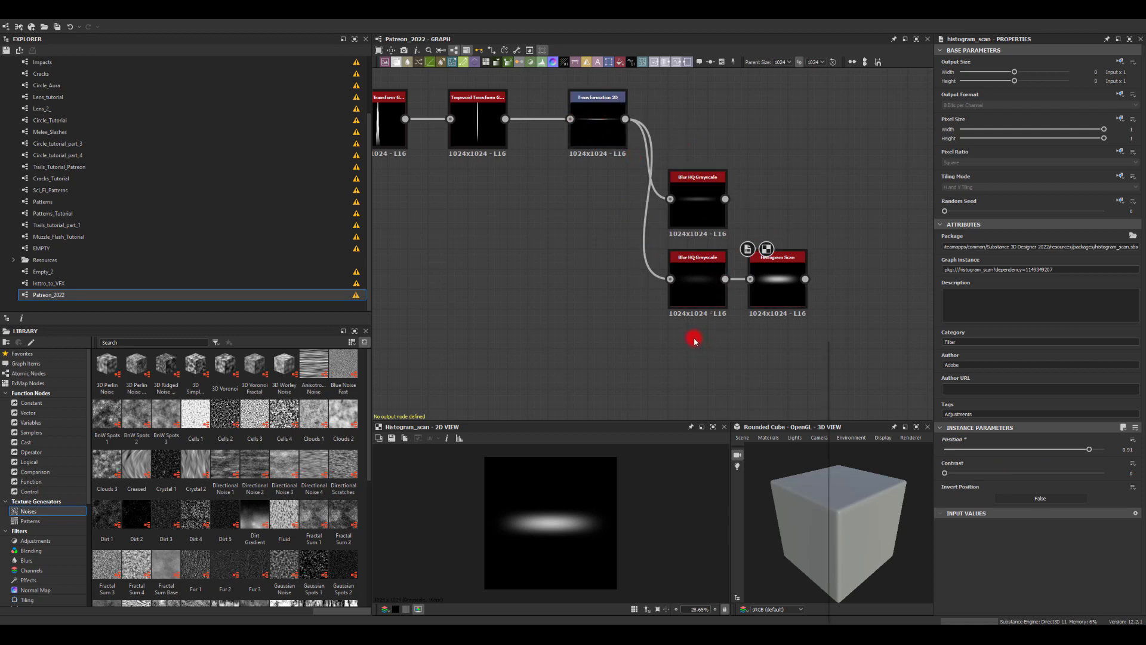
{"action": "key", "text": "space"}
{"action": "type", "text": "swha"}
{"action": "key", "text": "BackSpace"}
{"action": "key", "text": "BackSpace"}
{"action": "type", "text": "ha"}
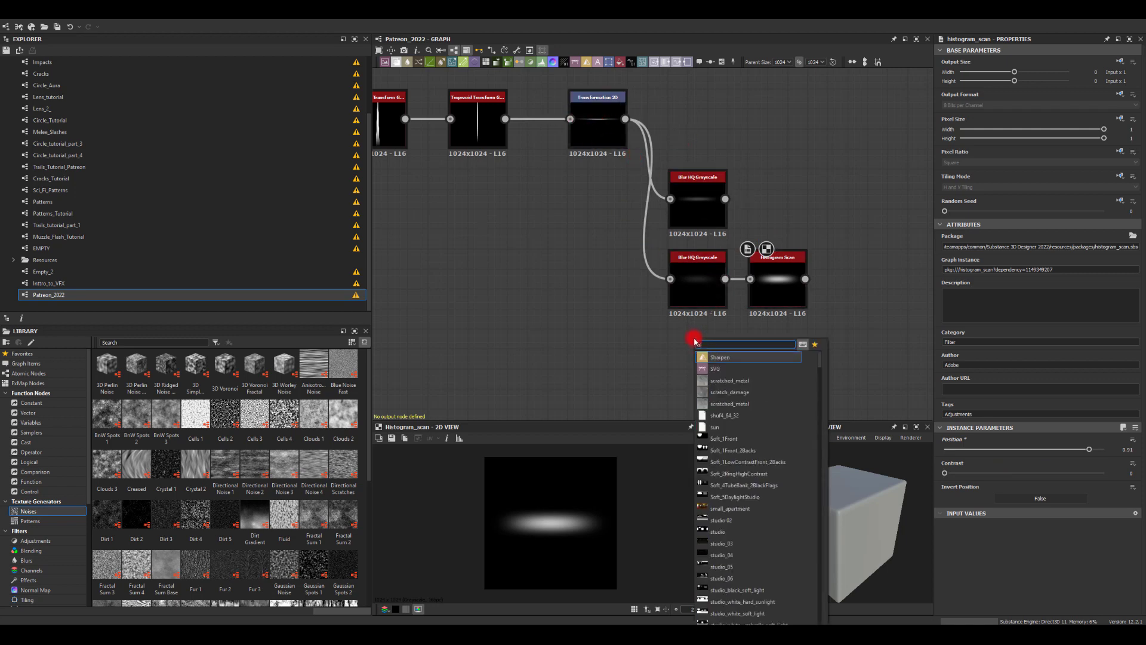
{"action": "left_click", "coordinate": [720, 369]}
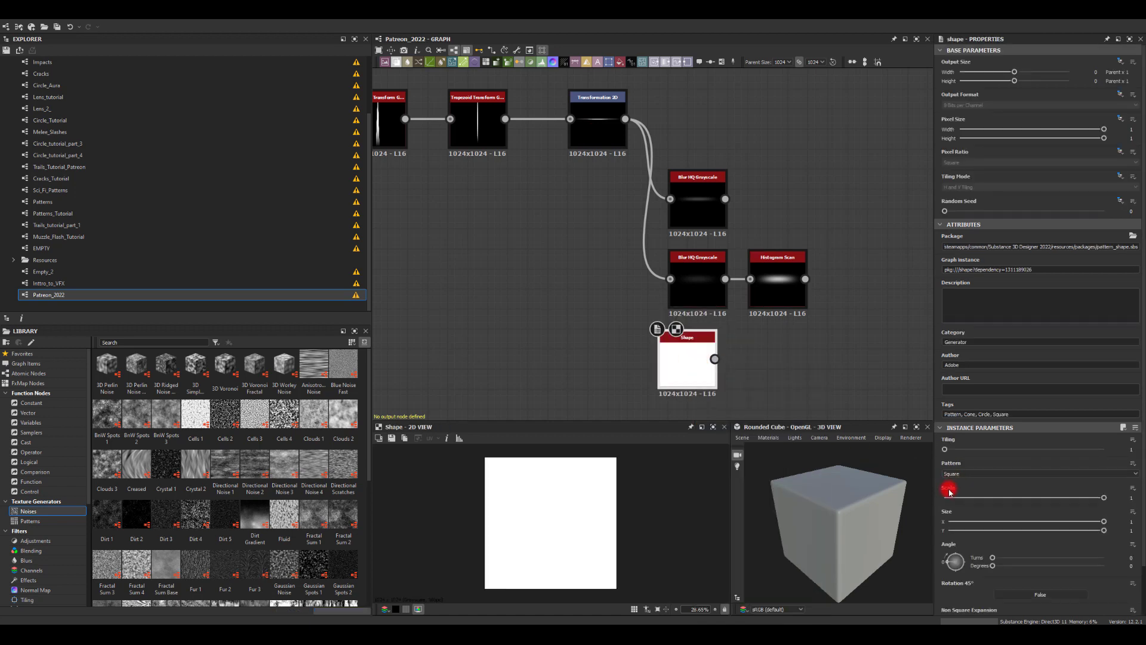
Step: Set the new Shape node's Pattern to Paraboloid, its Size Y to 0.61 and its Scale to 0.8
{"action": "left_click", "coordinate": [955, 474]}
{"action": "left_click", "coordinate": [962, 487]}
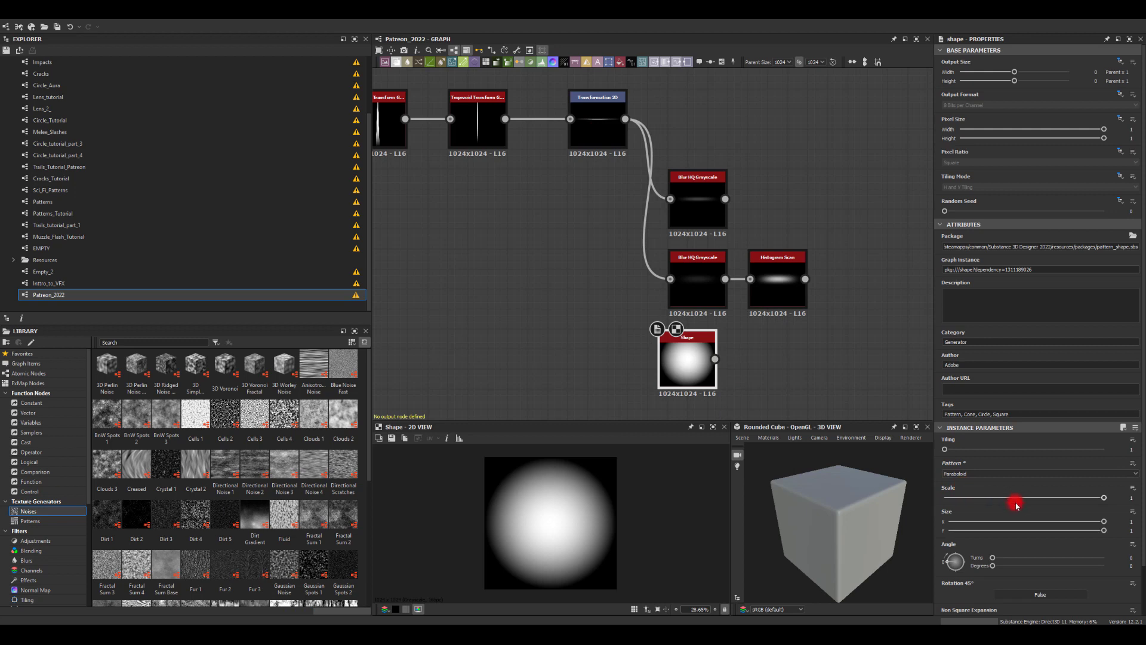
{"action": "left_click_drag", "start_coordinate": [1104, 531], "coordinate": [1049, 531]}
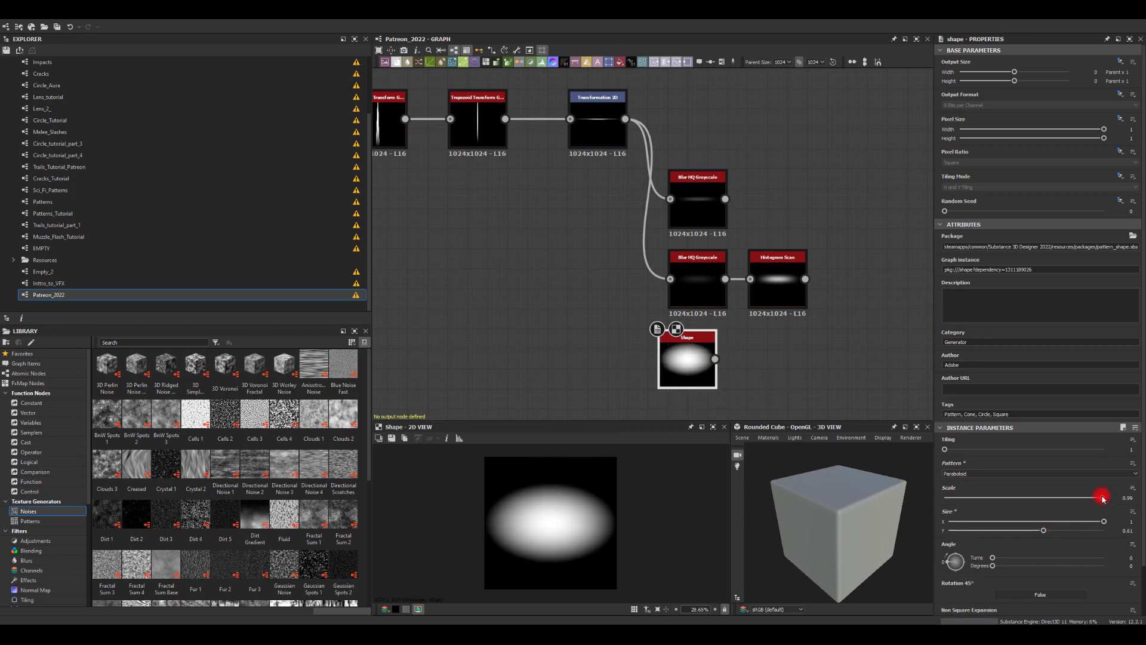
{"action": "left_click_drag", "start_coordinate": [1104, 499], "coordinate": [1072, 498]}
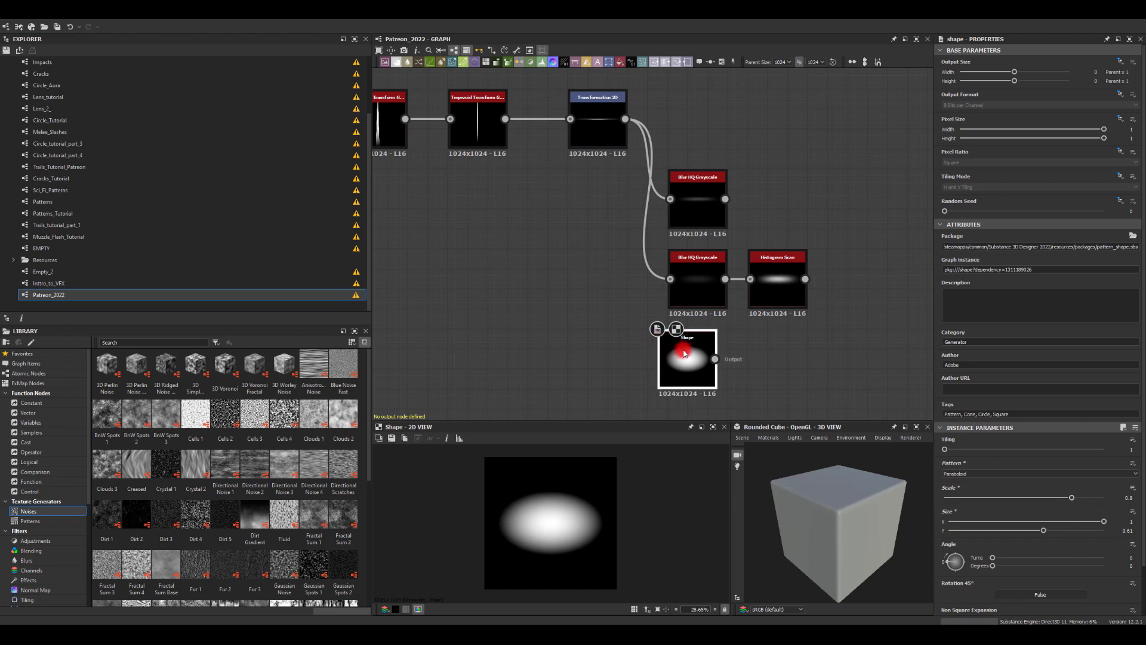
Step: Align the Shape node under the blurs, add a Blur HQ Grayscale node to its output and place it close beside the shape
{"action": "left_click_drag", "start_coordinate": [685, 353], "coordinate": [787, 373]}
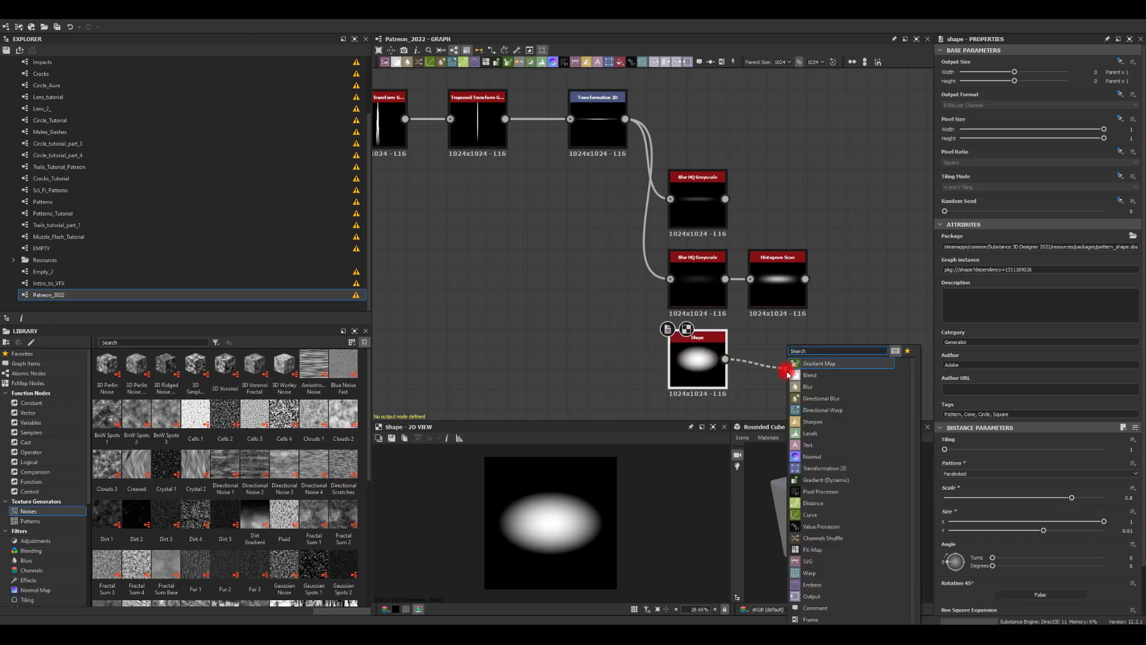
{"action": "type", "text": "blu"}
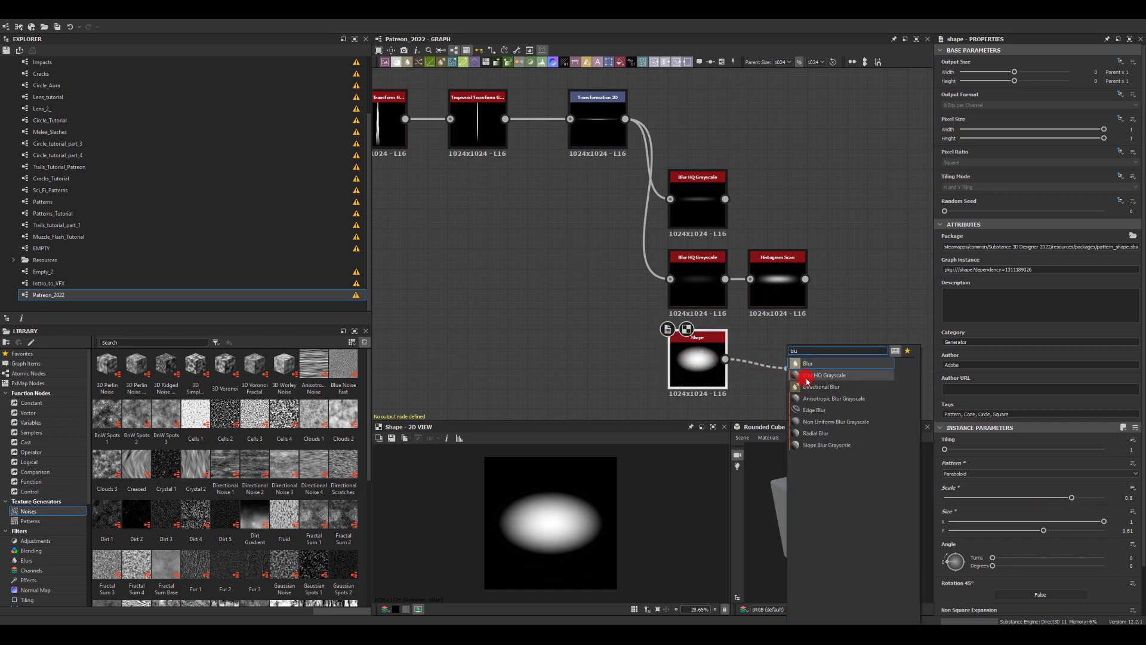
{"action": "left_click", "coordinate": [823, 375]}
{"action": "left_click_drag", "start_coordinate": [815, 358], "coordinate": [782, 358]}
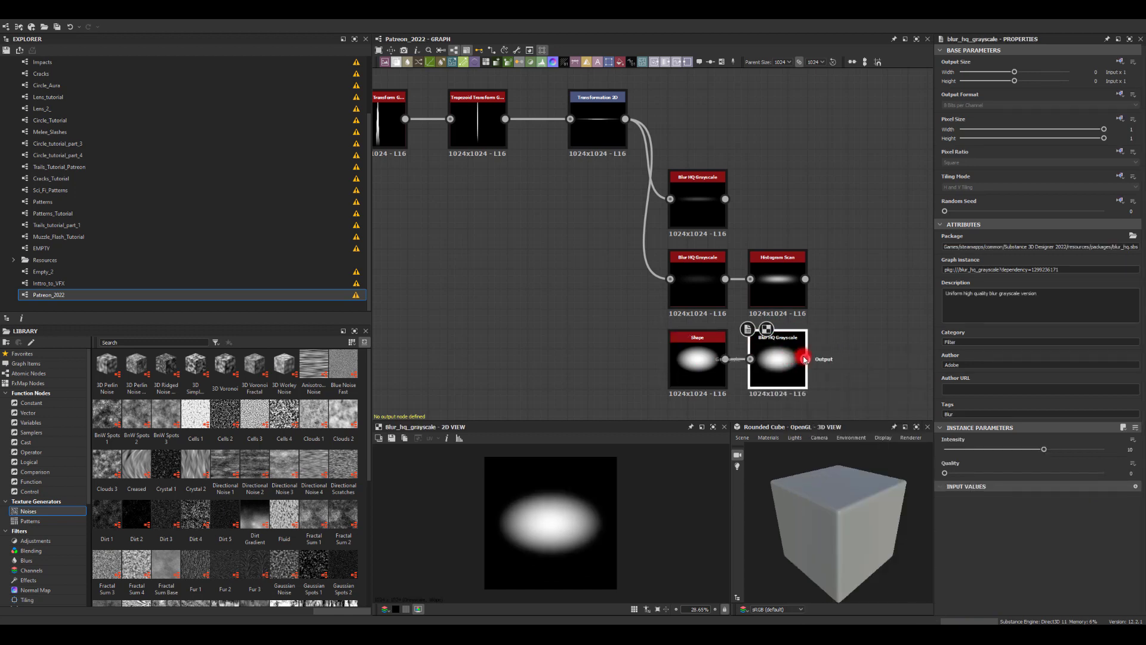
Step: Set the Intensity of the Shape's Blur HQ Grayscale node to 30 and its Quality to 1
{"action": "left_click_drag", "start_coordinate": [1038, 447], "coordinate": [1110, 456]}
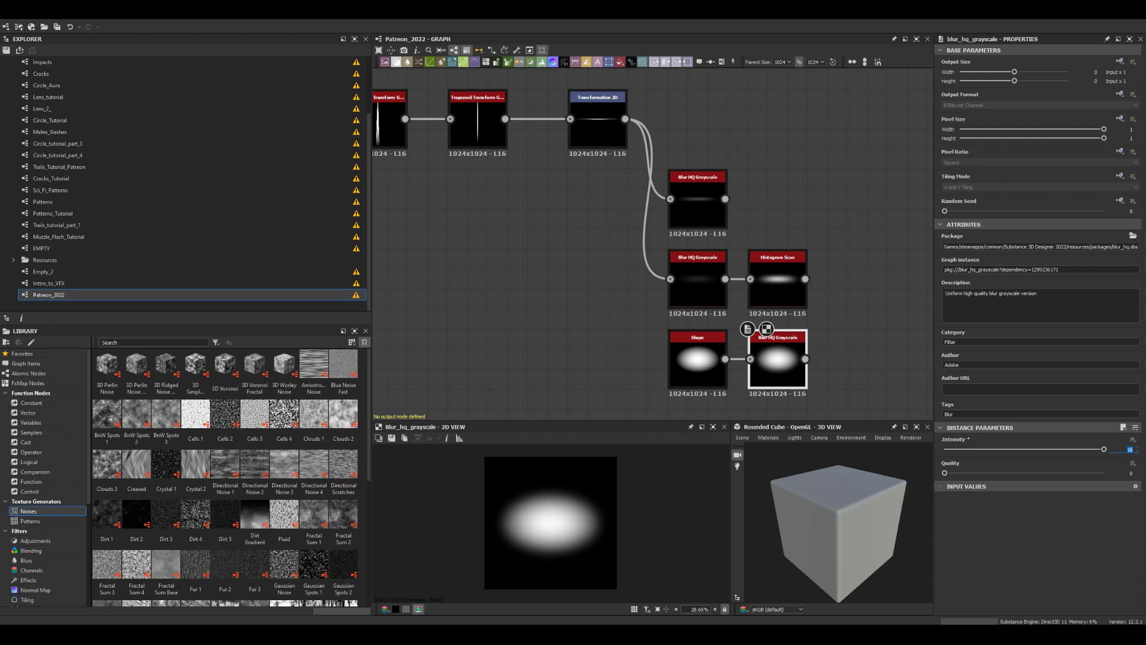
{"action": "key", "text": "Return"}
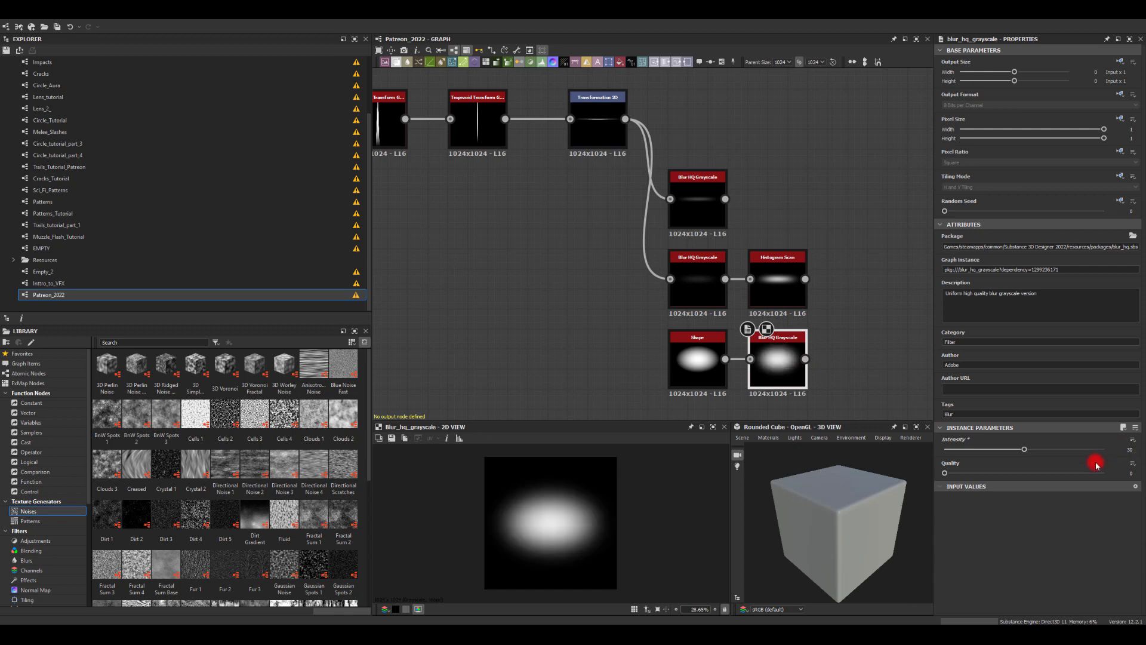
{"action": "left_click", "coordinate": [1044, 473]}
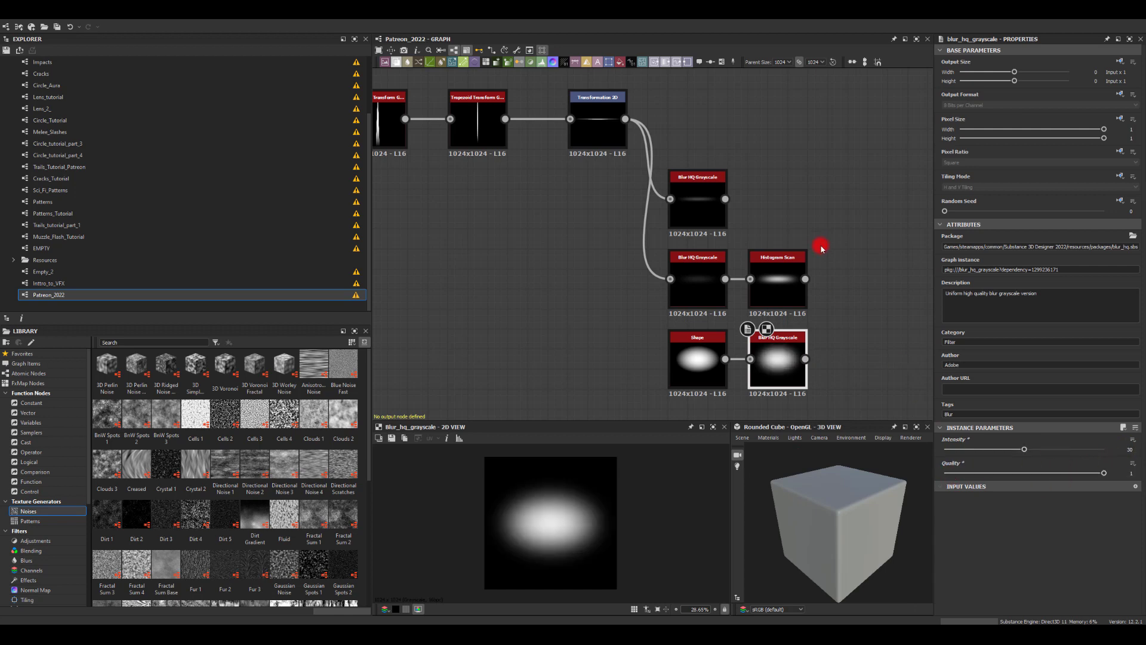
Step: Add a Blend node with the Transformation 2D output as background and the upper Blur HQ Grayscale output as foreground
{"action": "middle_click_drag", "start_coordinate": [822, 248], "coordinate": [745, 269]}
{"action": "left_click_drag", "start_coordinate": [562, 134], "coordinate": [868, 144]}
{"action": "type", "text": "bl"}
{"action": "left_click", "coordinate": [880, 158]}
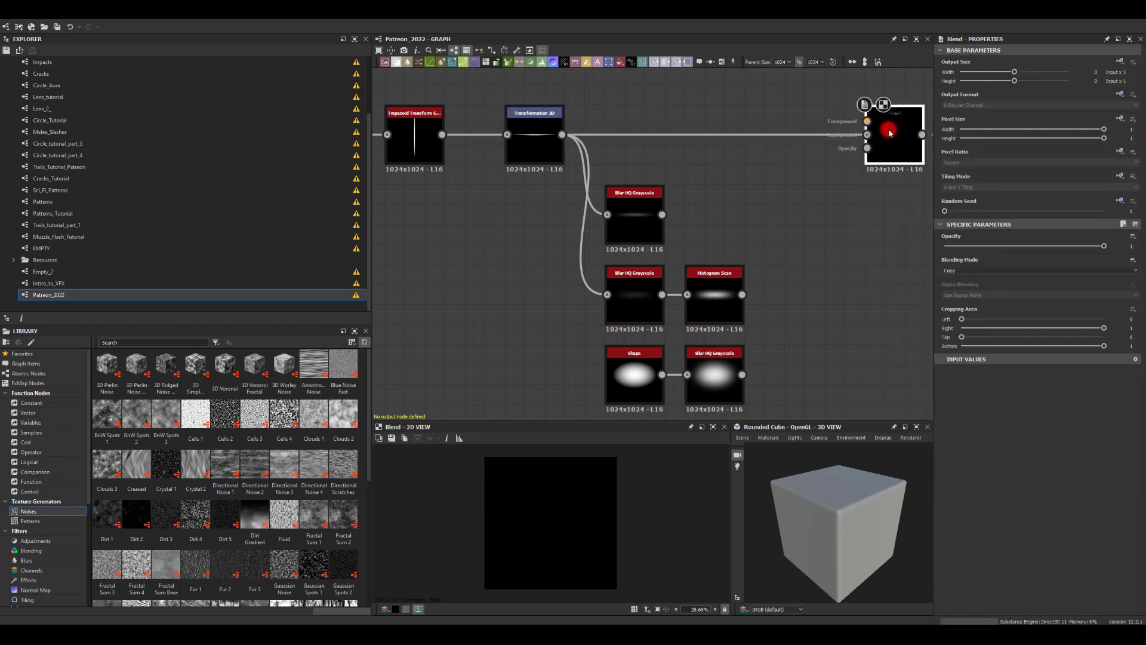
{"action": "left_click_drag", "start_coordinate": [662, 215], "coordinate": [868, 134]}
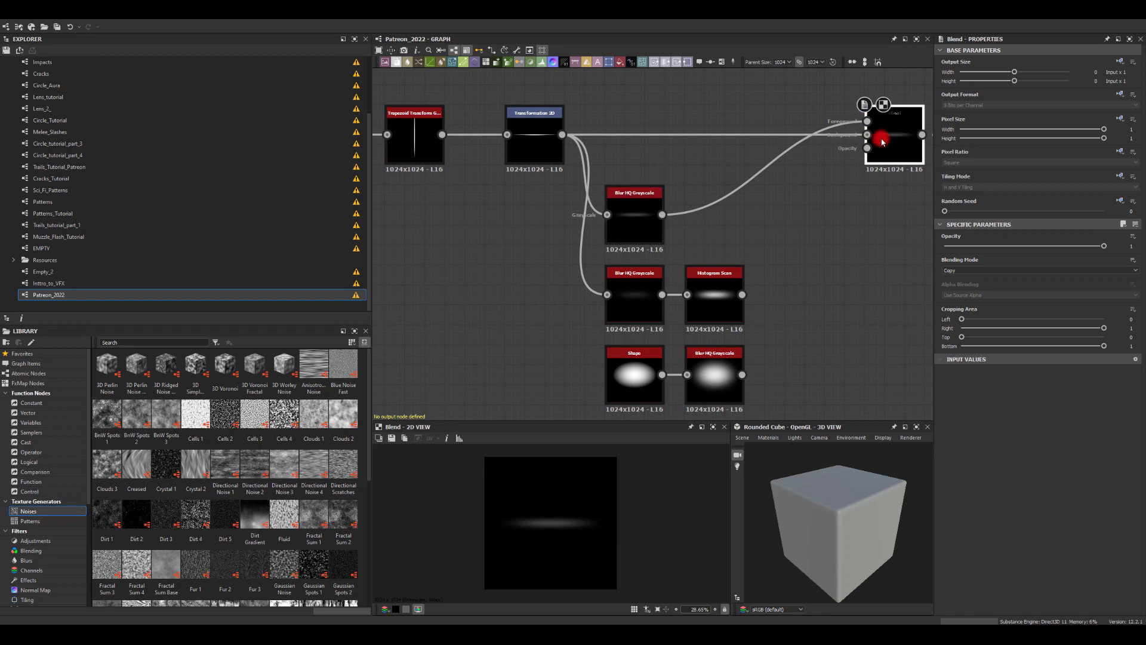
Step: Set the Blend node's Blending Mode to Max (Lighten) and inspect the streak up close in the 2D view
{"action": "left_click", "coordinate": [955, 270]}
{"action": "left_click", "coordinate": [952, 306]}
{"action": "middle_click_drag", "start_coordinate": [768, 284], "coordinate": [723, 289]}
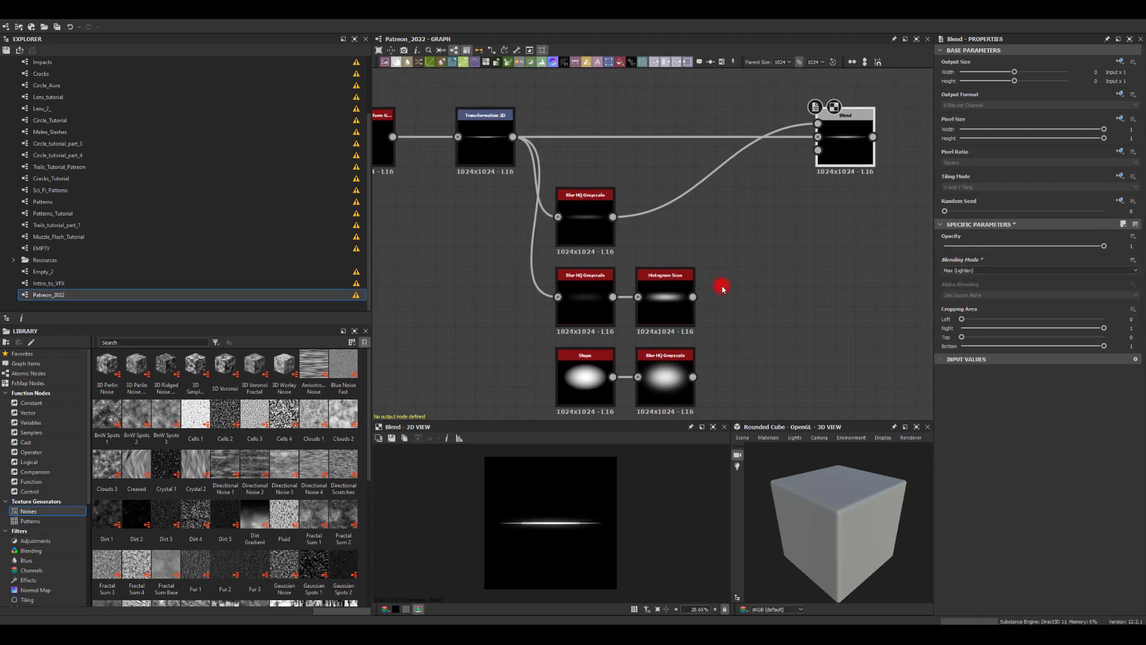
{"action": "mouse_move", "coordinate": [1102, 247]}
{"action": "left_mouse_down"}
{"action": "mouse_move", "coordinate": [914, 249]}
{"action": "mouse_move", "coordinate": [1145, 243]}
{"action": "mouse_move", "coordinate": [842, 239]}
{"action": "mouse_move", "coordinate": [1145, 237]}
{"action": "mouse_move", "coordinate": [947, 248]}
{"action": "mouse_move", "coordinate": [1133, 248]}
{"action": "mouse_move", "coordinate": [997, 238]}
{"action": "mouse_move", "coordinate": [1104, 246]}
{"action": "left_mouse_up"}
{"action": "scroll", "coordinate": [579, 504], "scroll_direction": "up", "scroll_amount": 5}
{"action": "left_click", "coordinate": [573, 546]}
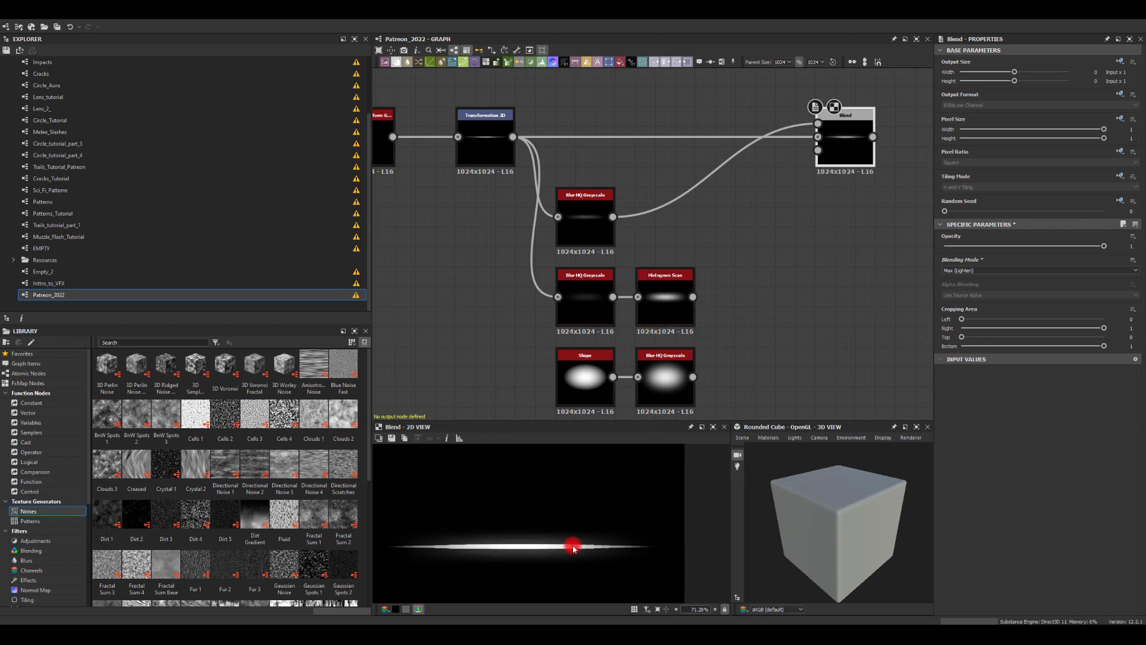
Step: Insert a Blur HQ Grayscale node with Intensity 2 between the Transformation 2D node and the Blend node's background input
{"action": "left_click_drag", "start_coordinate": [515, 136], "coordinate": [608, 109]}
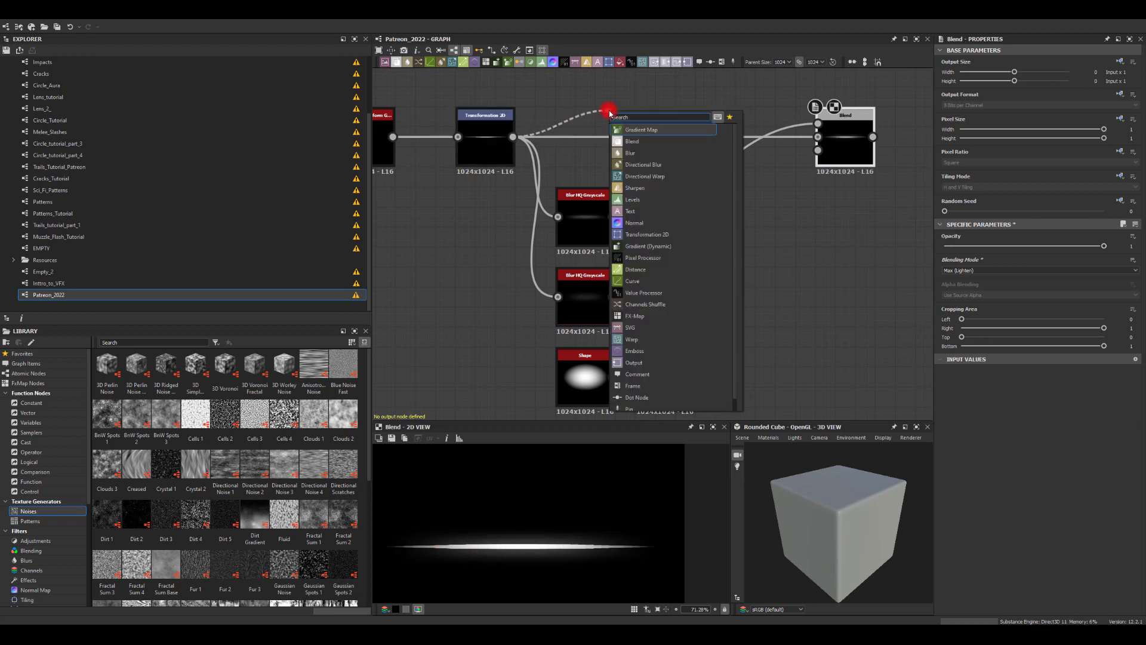
{"action": "left_click", "coordinate": [633, 153]}
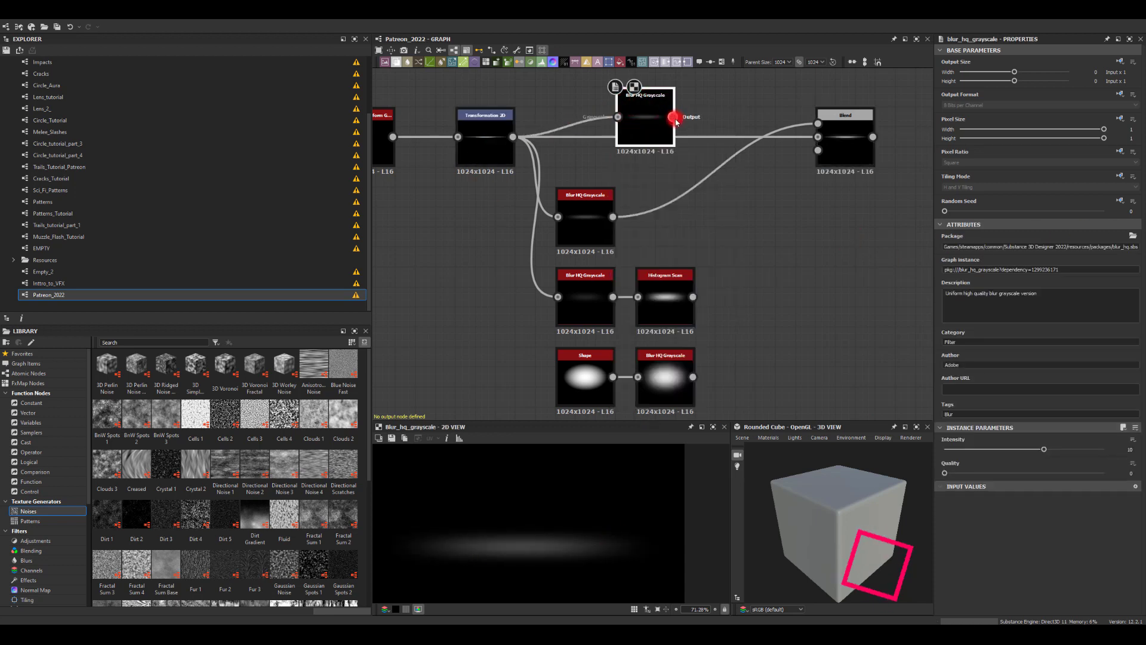
{"action": "left_click_drag", "start_coordinate": [711, 131], "coordinate": [818, 139]}
{"action": "double_click", "coordinate": [858, 141]}
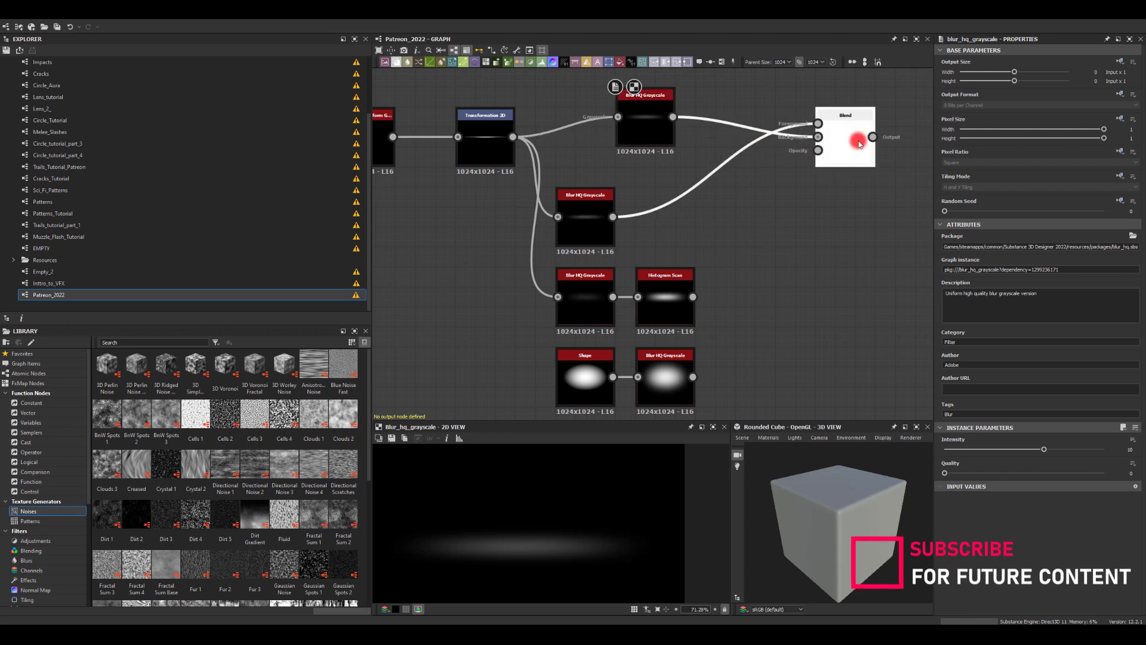
{"action": "left_click", "coordinate": [654, 126]}
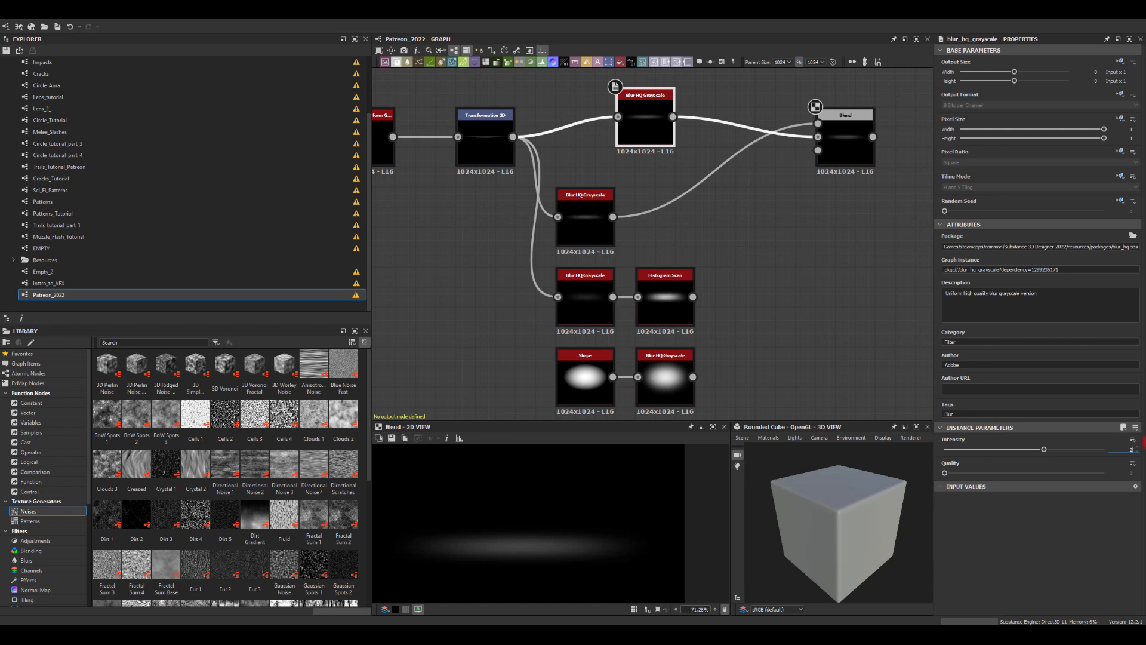
{"action": "key", "text": "Return"}
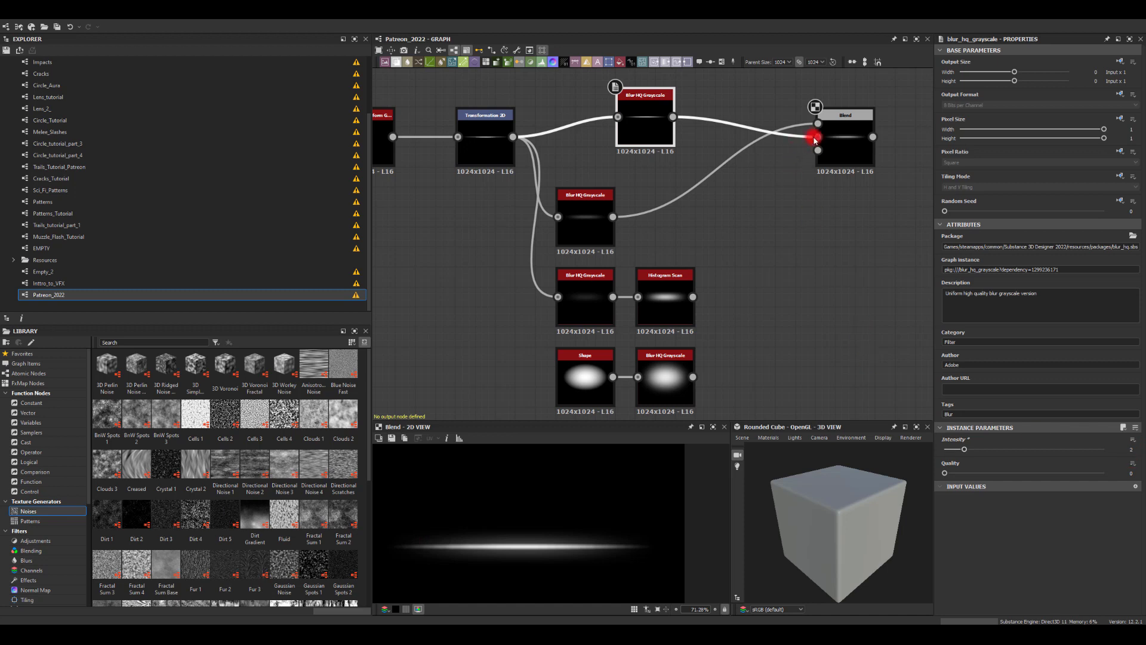
Step: Add a second Blend node after the first one and connect the Histogram Scan output as its foreground
{"action": "left_click_drag", "start_coordinate": [824, 118], "coordinate": [883, 201]}
{"action": "type", "text": "bl"}
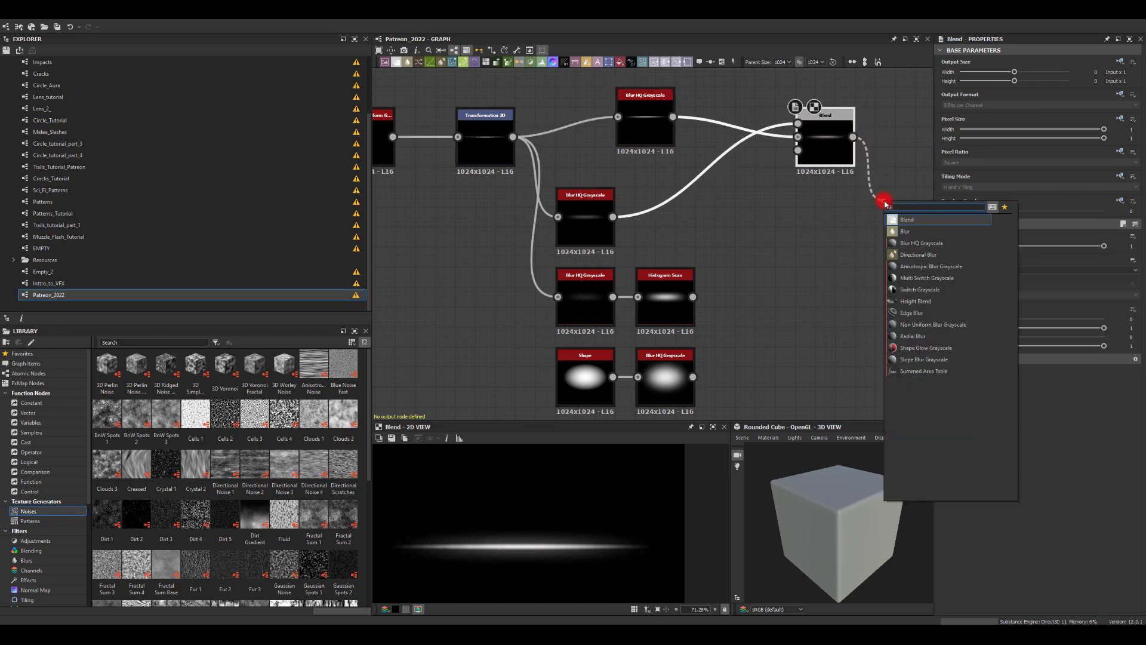
{"action": "left_click", "coordinate": [907, 222]}
{"action": "left_click_drag", "start_coordinate": [693, 297], "coordinate": [903, 200]}
Step: Set the second Blend node's Blending Mode to Max (Lighten) and its Opacity to 0.17
{"action": "left_click", "coordinate": [950, 270]}
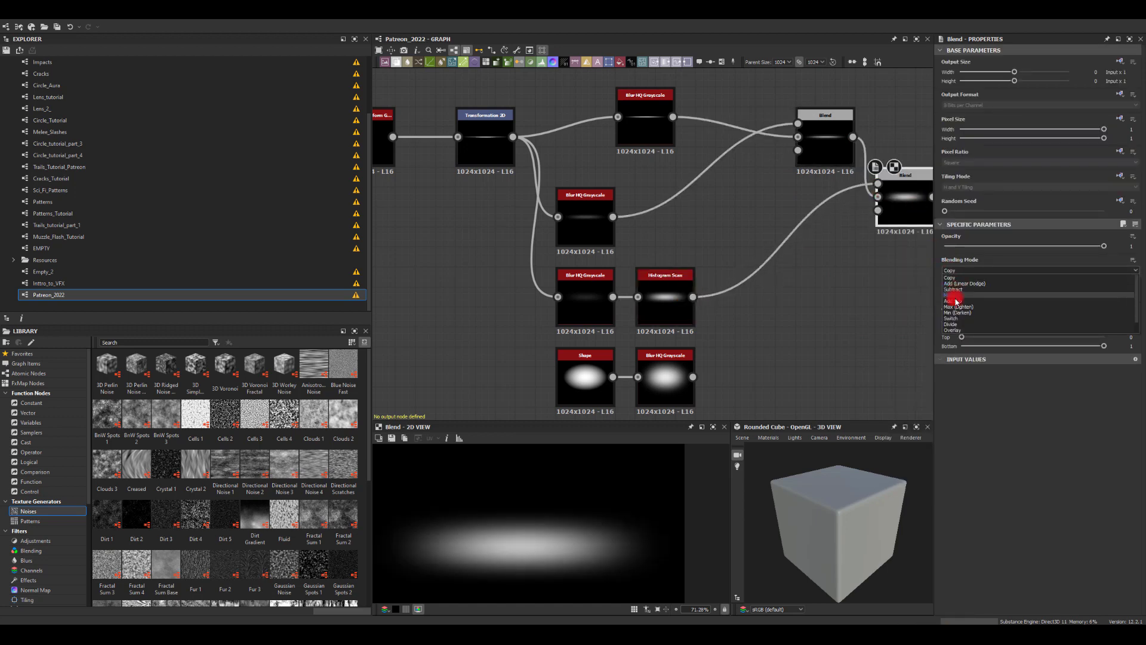
{"action": "left_click", "coordinate": [954, 311]}
{"action": "middle_click_drag", "start_coordinate": [832, 266], "coordinate": [671, 248]}
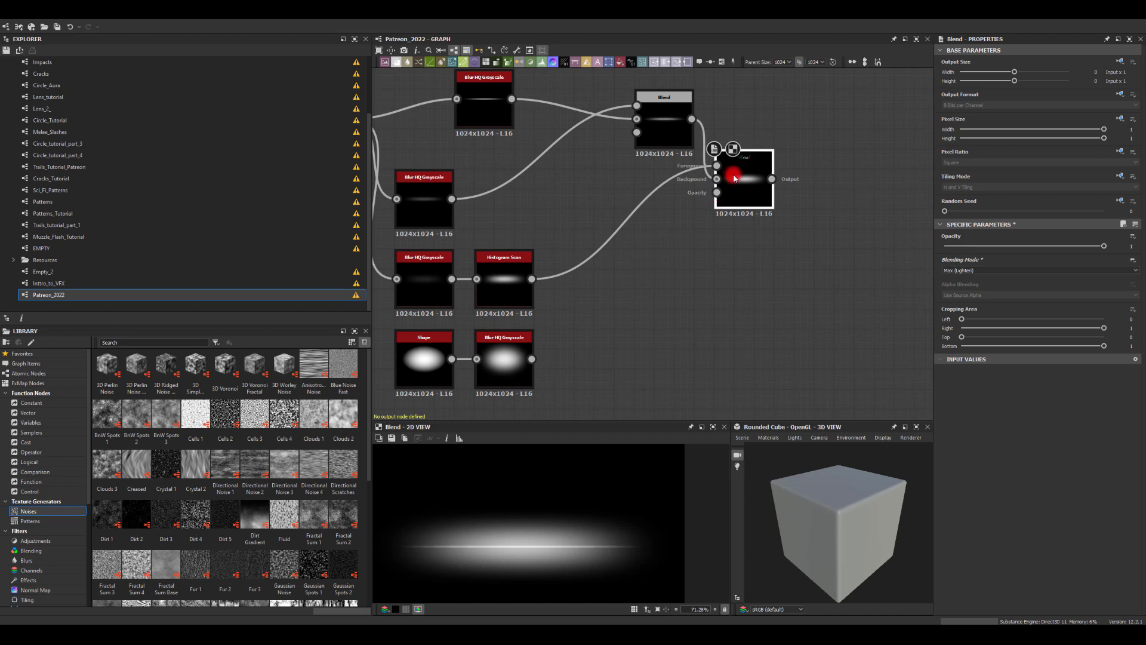
{"action": "left_click_drag", "start_coordinate": [1106, 248], "coordinate": [974, 247]}
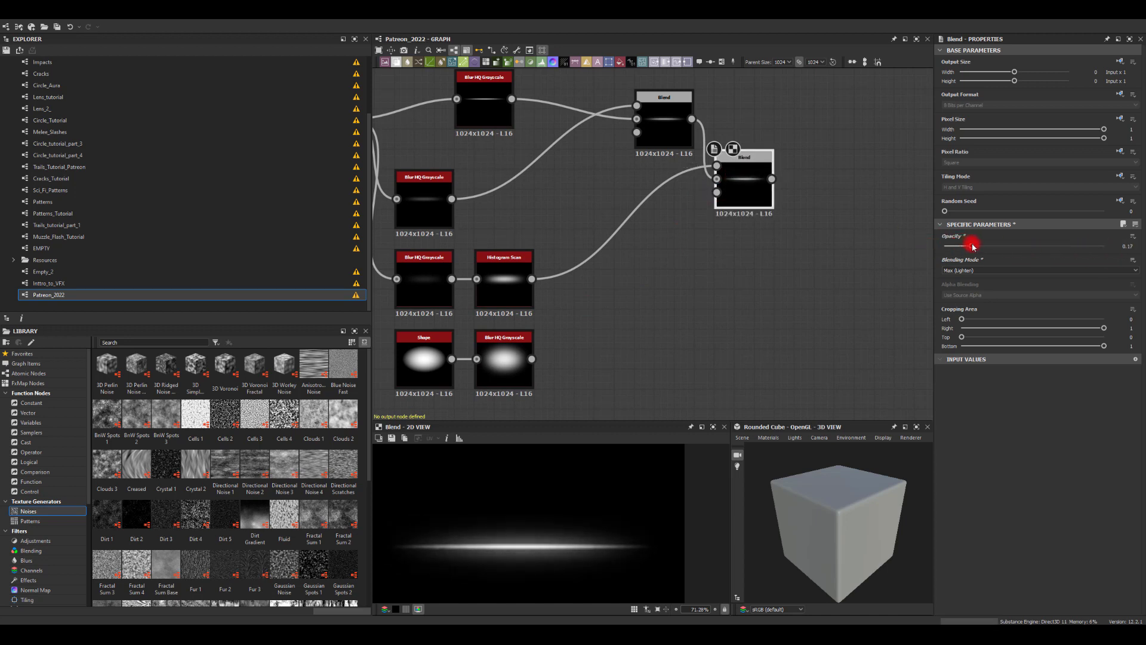
Step: Add a third Blend node after the second one and connect the blurred paraboloid shape as its foreground
{"action": "scroll", "coordinate": [691, 310], "scroll_direction": "down", "scroll_amount": 2}
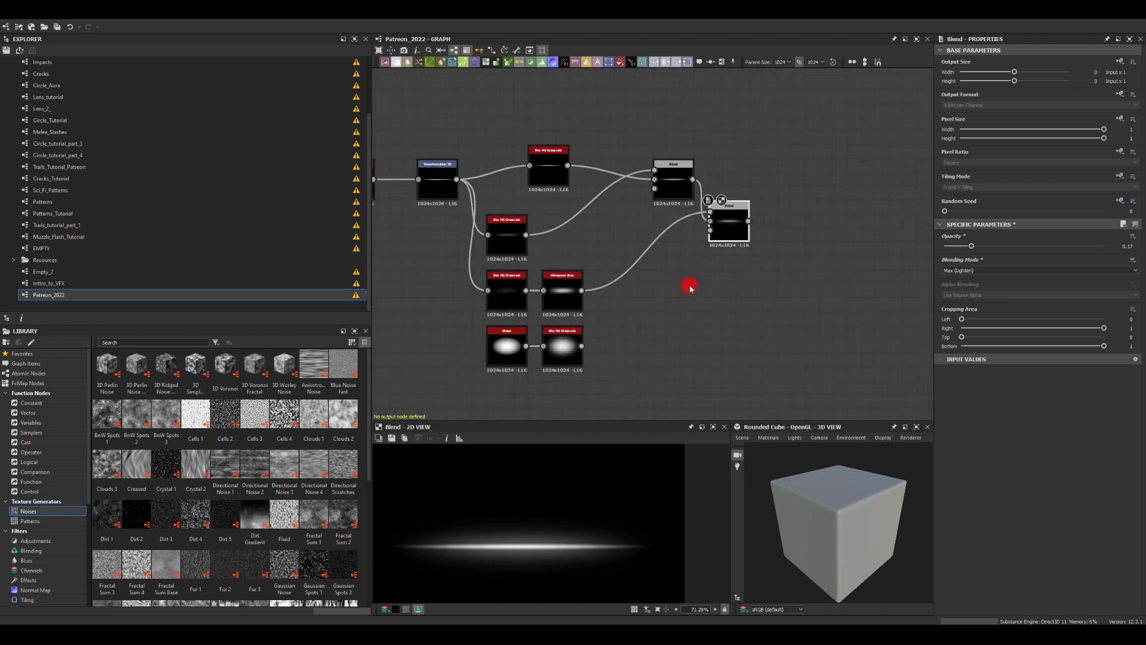
{"action": "left_click_drag", "start_coordinate": [748, 221], "coordinate": [791, 263]}
{"action": "type", "text": "bl"}
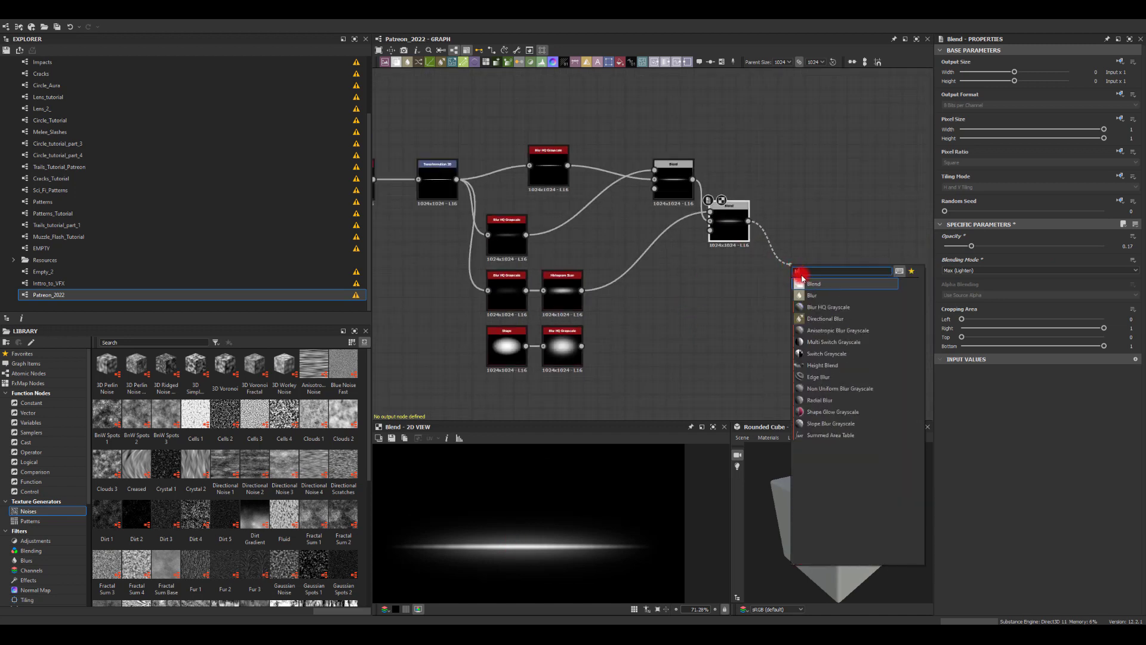
{"action": "left_click", "coordinate": [813, 284]}
{"action": "left_click_drag", "start_coordinate": [581, 345], "coordinate": [794, 263]}
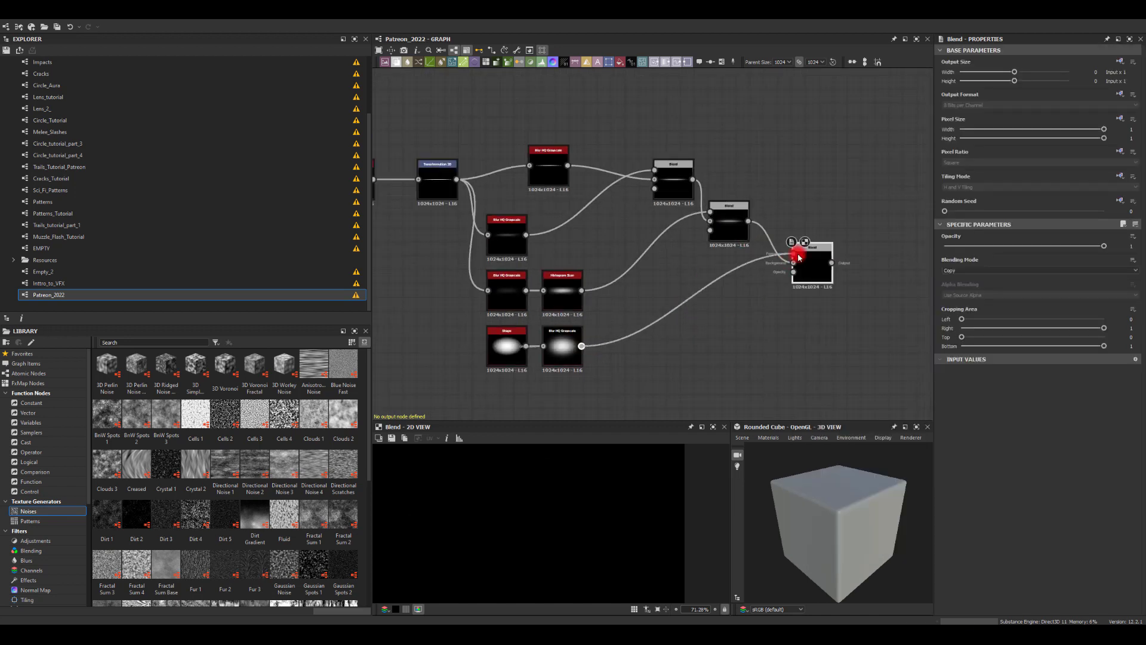
Step: Set the third Blend node's Blending Mode to Max (Lighten) and its Opacity to 0.2
{"action": "left_click", "coordinate": [950, 271]}
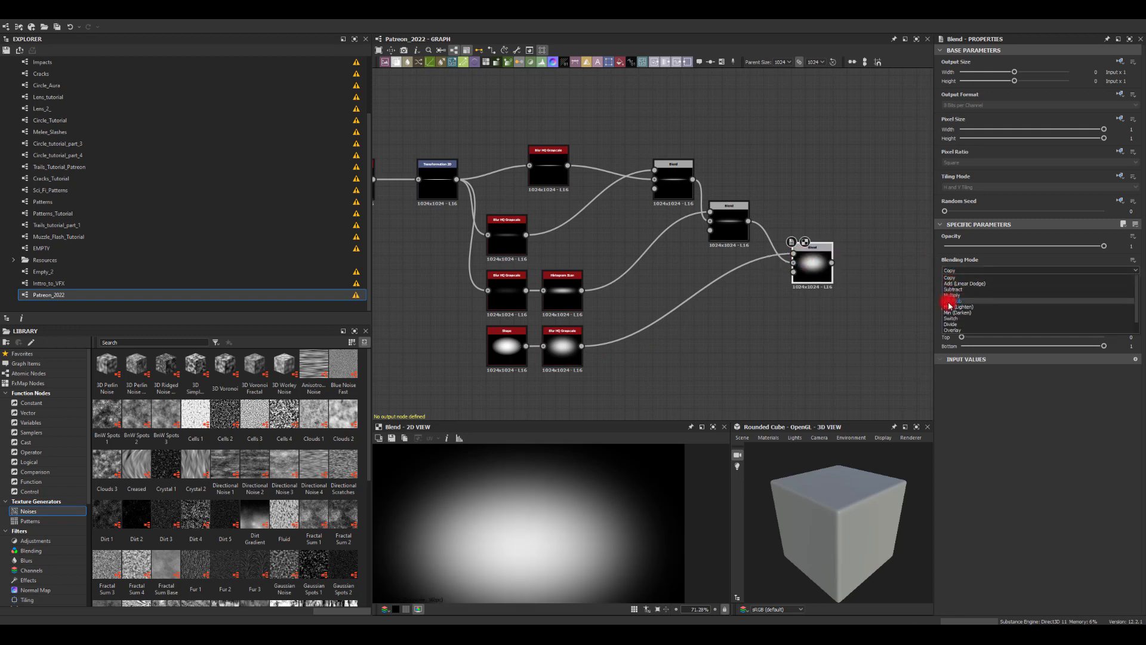
{"action": "left_click", "coordinate": [950, 306]}
{"action": "left_click_drag", "start_coordinate": [1101, 246], "coordinate": [868, 241]}
{"action": "left_click_drag", "start_coordinate": [947, 242], "coordinate": [965, 242]}
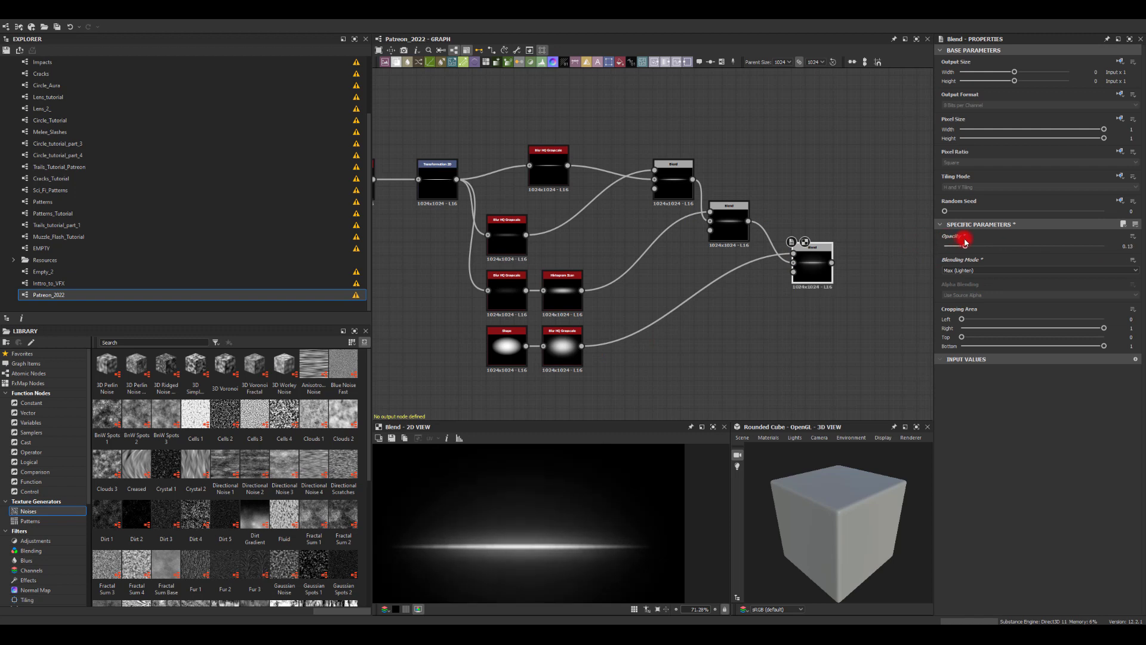
{"action": "key", "text": "f"}
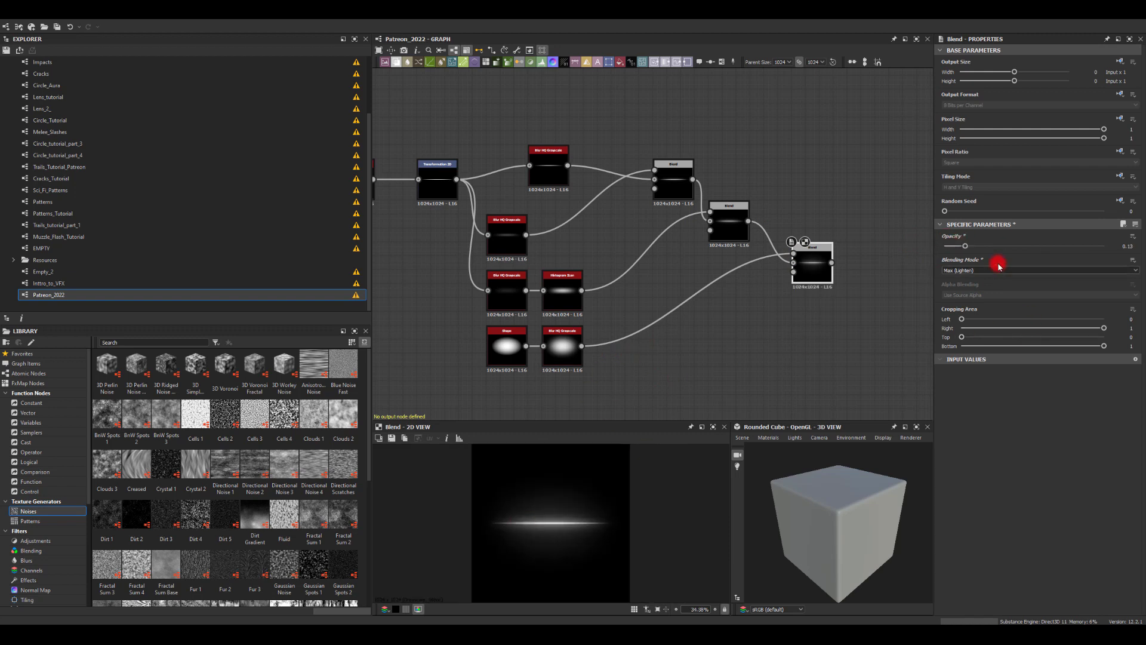
{"action": "left_click_drag", "start_coordinate": [964, 247], "coordinate": [981, 248]}
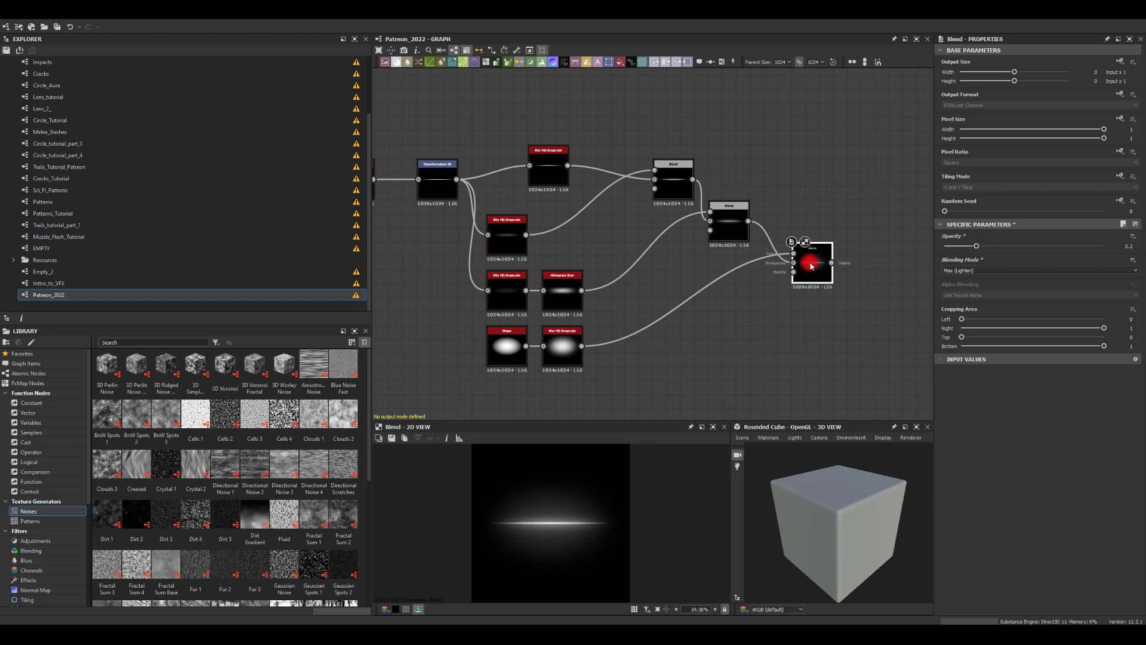
Step: Add a Shape node in the empty area beyond the flare chain and set its Pattern to Disc
{"action": "scroll", "coordinate": [782, 302], "scroll_direction": "down", "scroll_amount": 3}
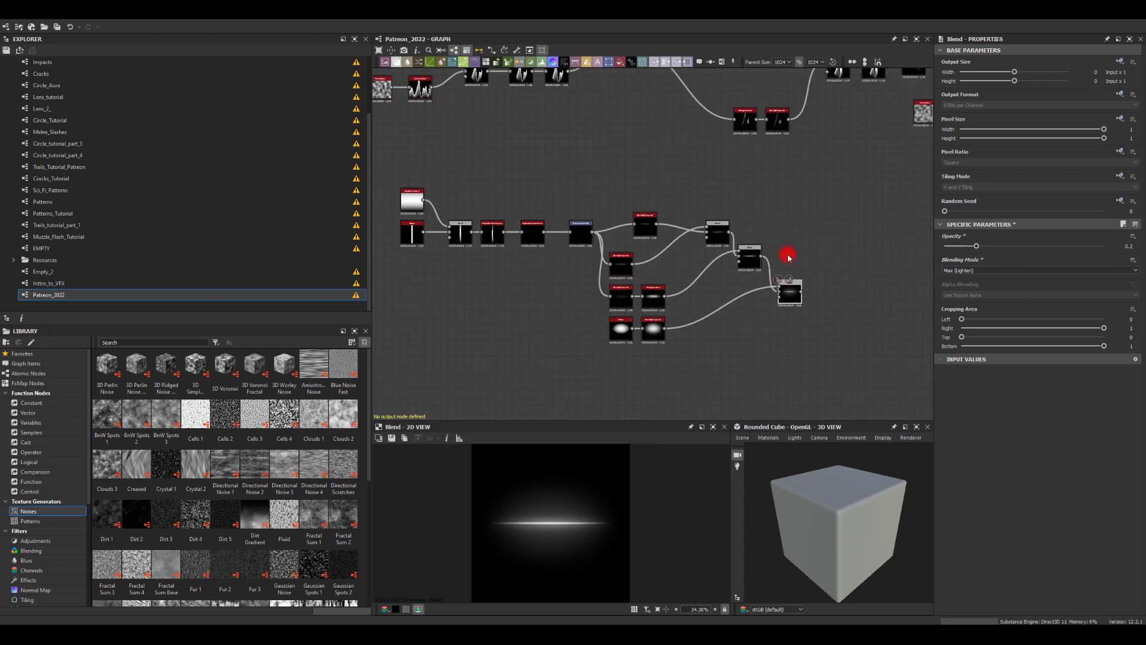
{"action": "mouse_move", "coordinate": [785, 256]}
{"action": "middle_mouse_down"}
{"action": "mouse_move", "coordinate": [661, 183]}
{"action": "mouse_move", "coordinate": [526, 152]}
{"action": "middle_mouse_up"}
{"action": "middle_click_drag", "start_coordinate": [731, 212], "coordinate": [682, 194]}
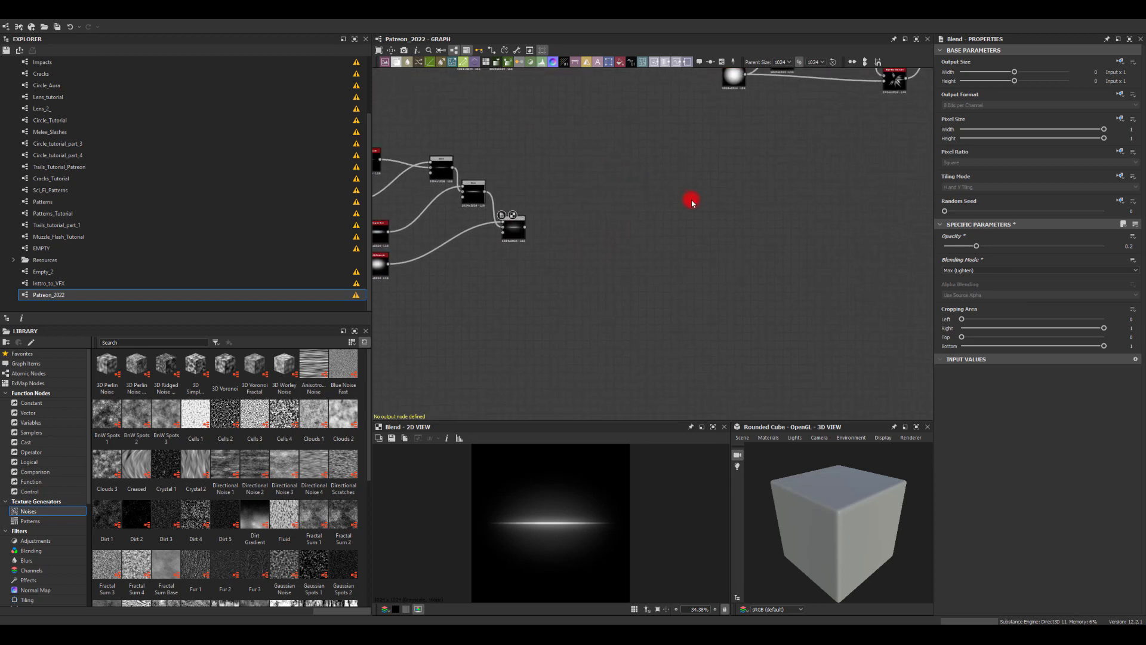
{"action": "key", "text": "space"}
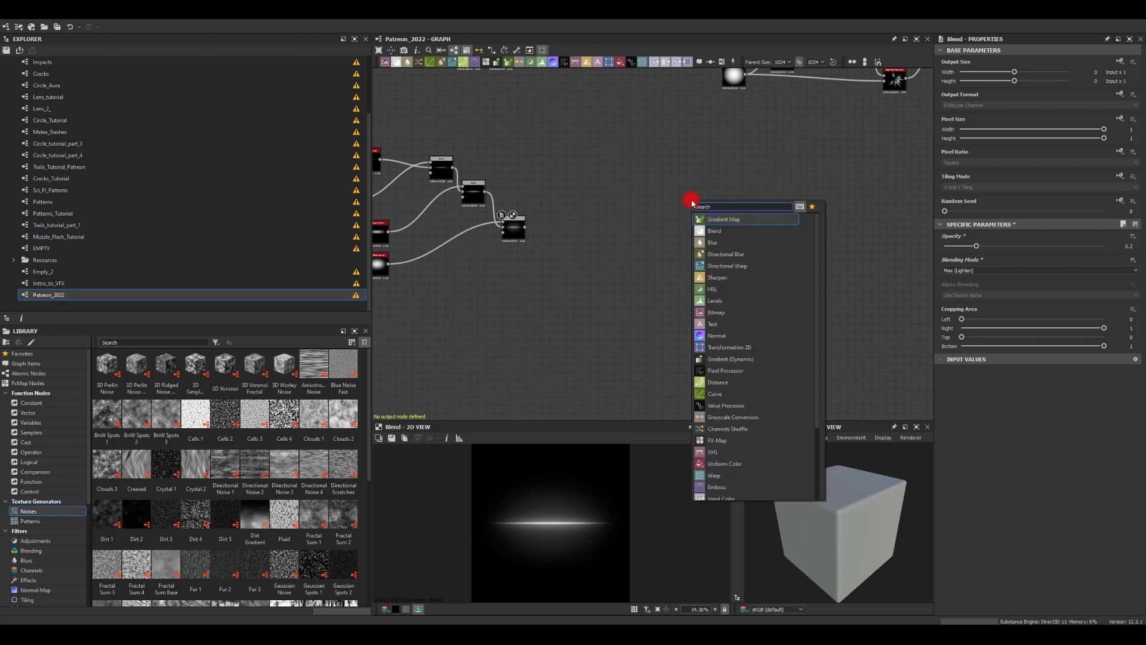
{"action": "type", "text": "shape"}
{"action": "key", "text": "Return"}
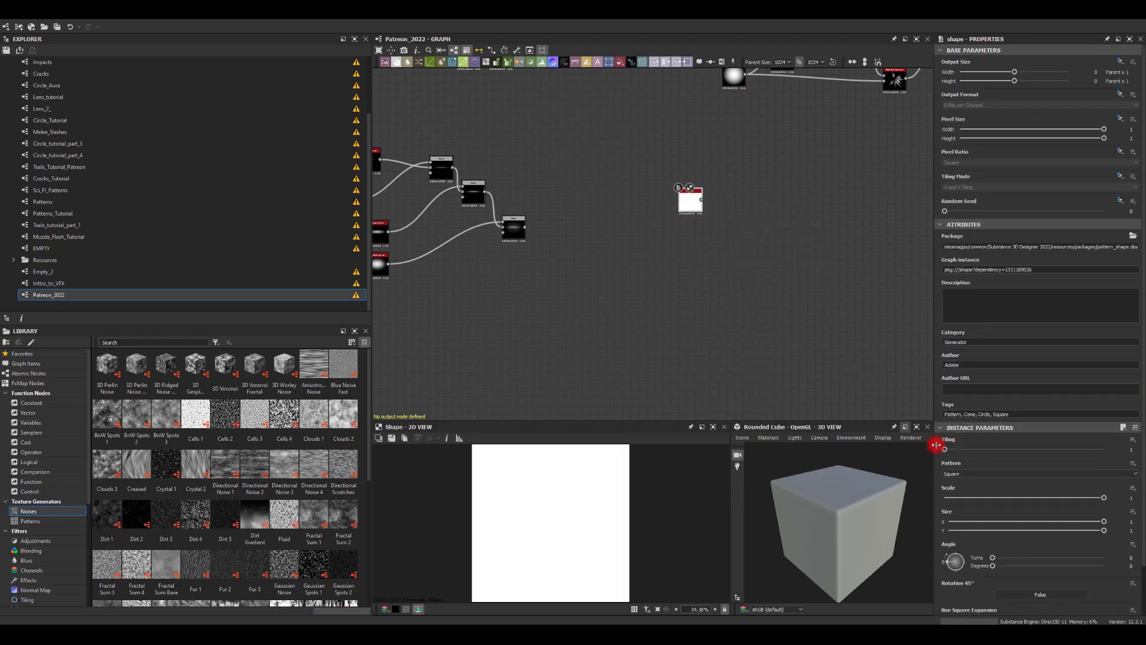
{"action": "left_click", "coordinate": [952, 474]}
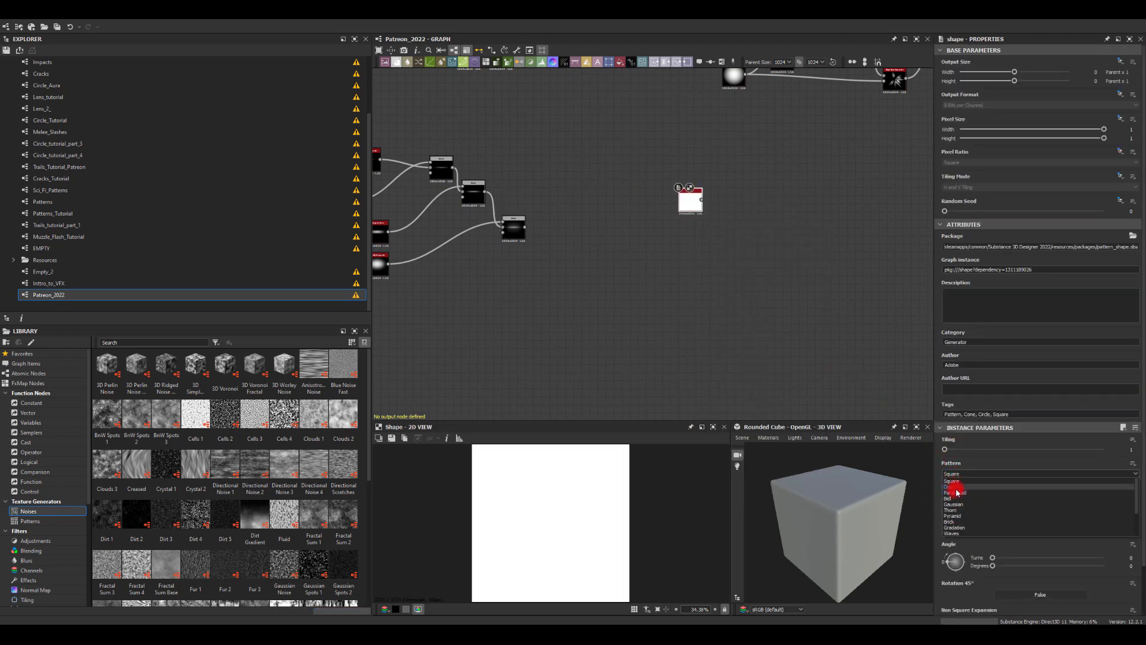
{"action": "left_click", "coordinate": [954, 487]}
Step: Duplicate the disc Shape node and place the copy directly below the original
{"action": "scroll", "coordinate": [683, 281], "scroll_direction": "up", "scroll_amount": 3}
{"action": "key", "text": "ctrl+c"}
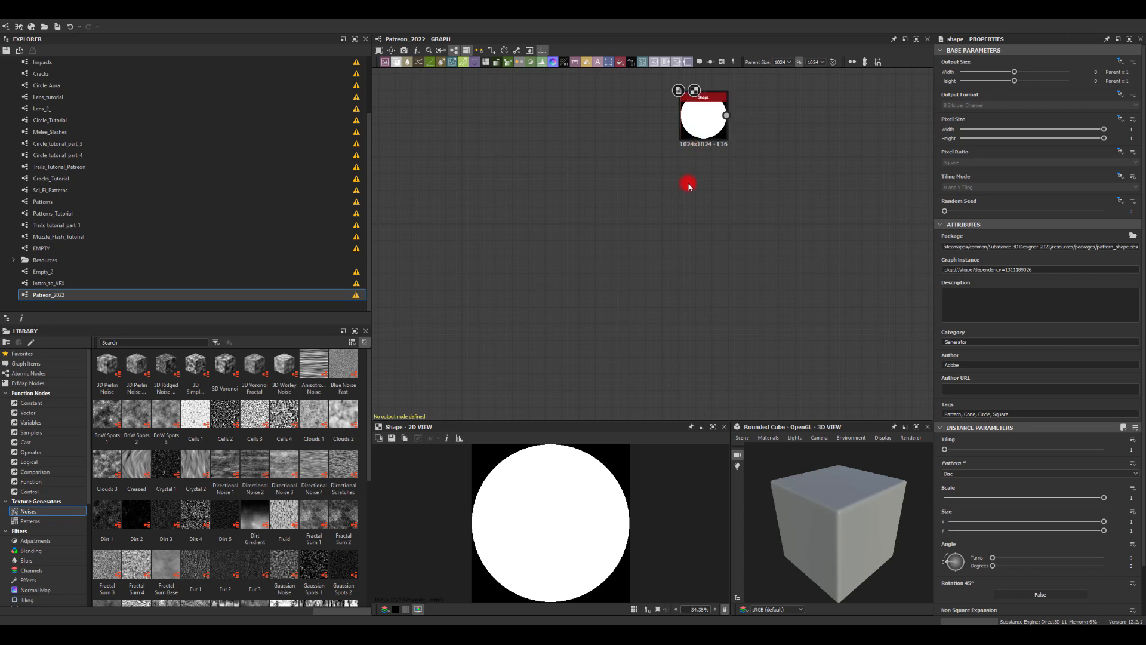
{"action": "key", "text": "ctrl+v"}
{"action": "left_click_drag", "start_coordinate": [661, 244], "coordinate": [712, 192]}
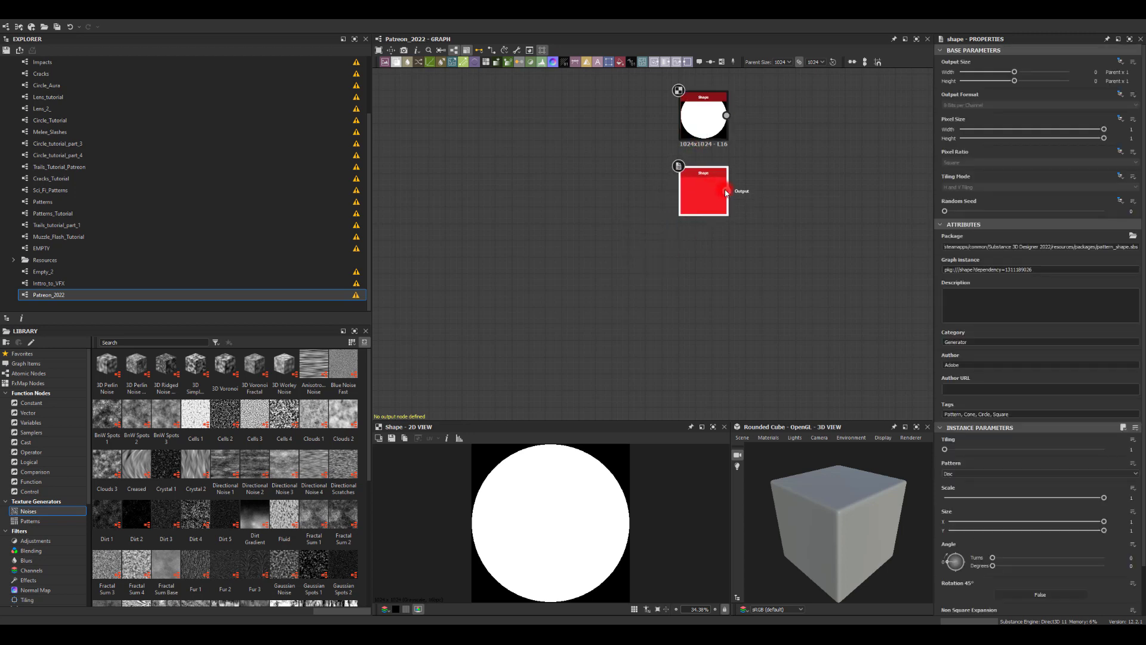
{"action": "left_click_drag", "start_coordinate": [770, 164], "coordinate": [777, 160]}
{"action": "left_click", "coordinate": [760, 172]}
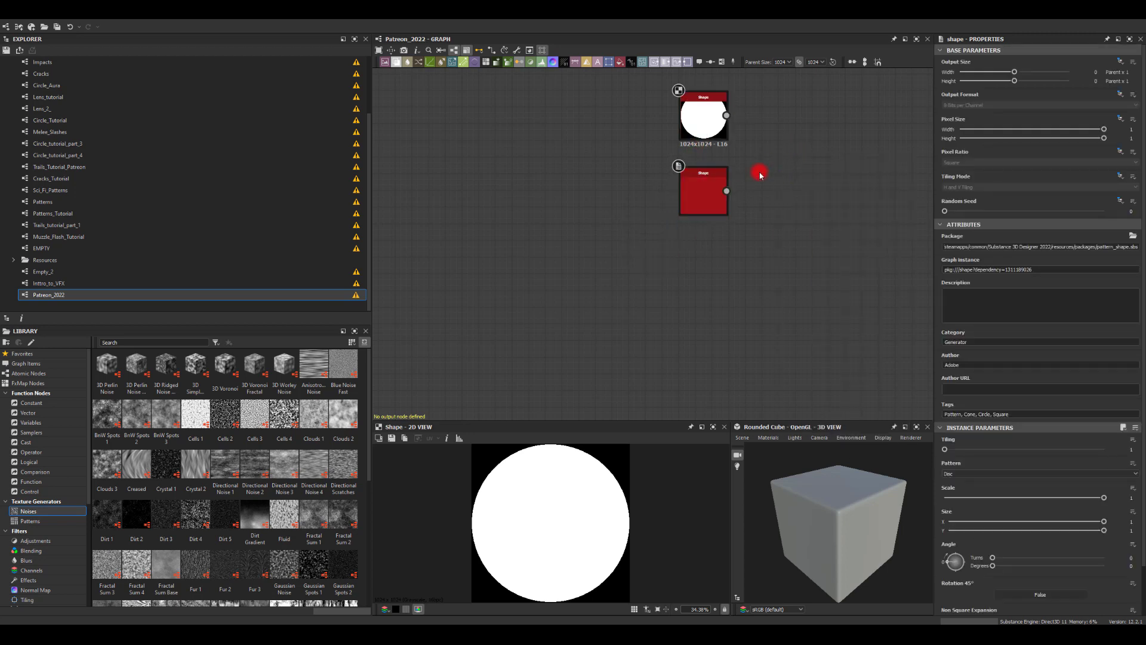
Step: Add a Blend node combining the two disc Shape nodes, with the upper disc as foreground and the lower as background
{"action": "left_click_drag", "start_coordinate": [726, 191], "coordinate": [796, 158]}
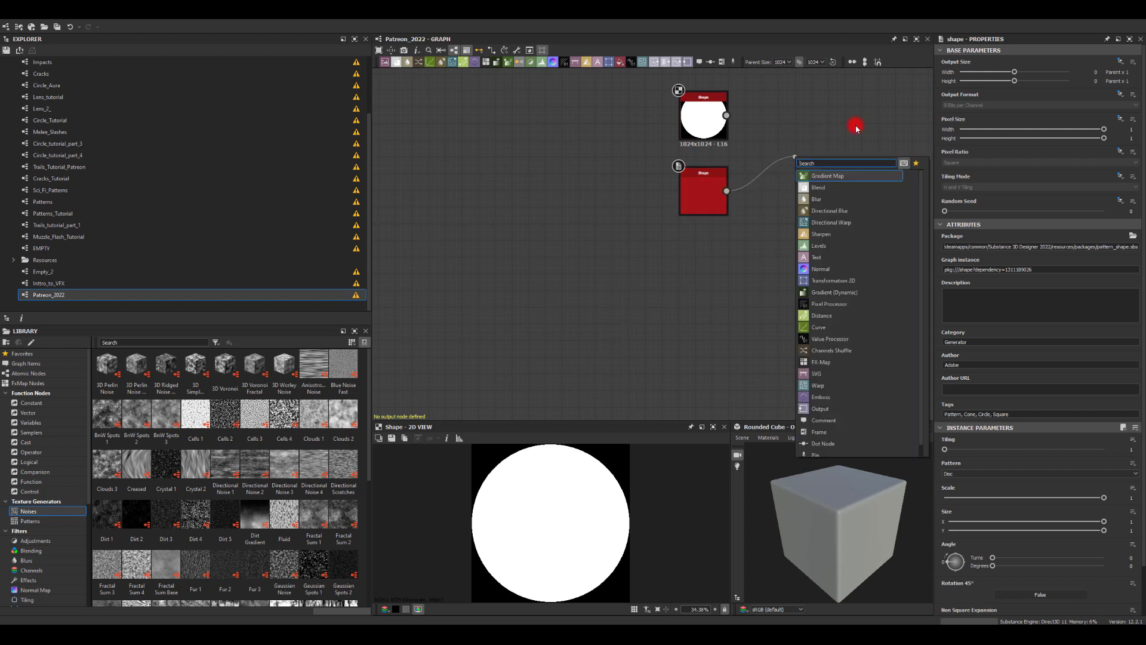
{"action": "left_click", "coordinate": [764, 156]}
{"action": "left_click_drag", "start_coordinate": [727, 190], "coordinate": [779, 154]}
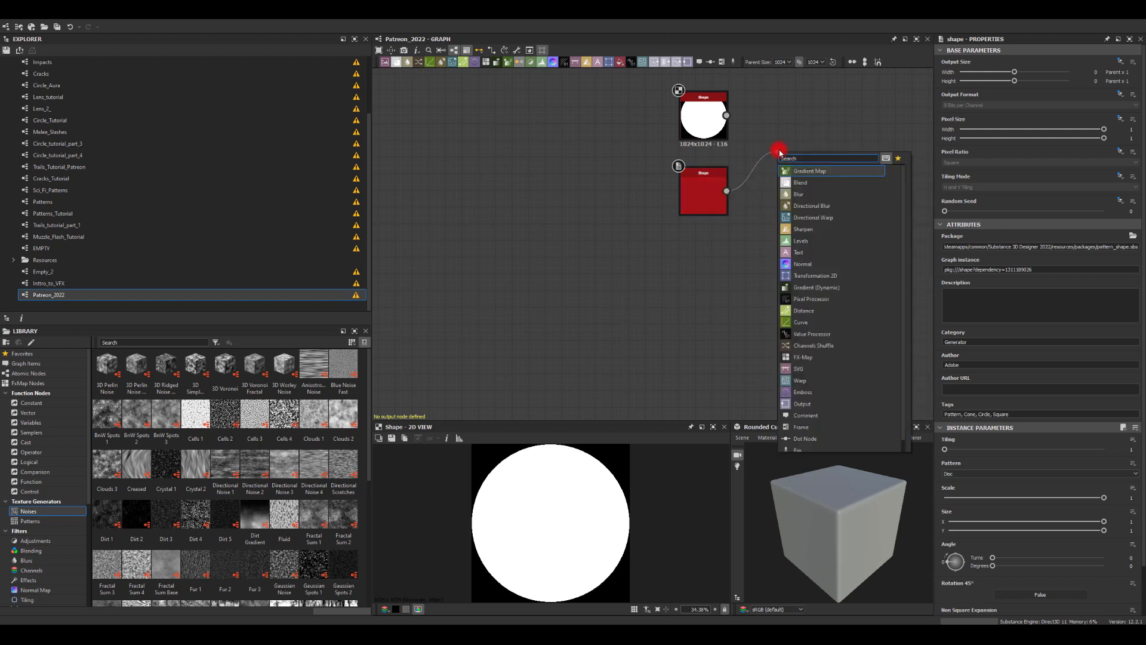
{"action": "type", "text": "bl"}
{"action": "left_click", "coordinate": [801, 175]}
{"action": "left_click_drag", "start_coordinate": [729, 122], "coordinate": [788, 143]}
Step: Set the Blend node's Blending Mode to Subtract and reduce the upper disc's Scale to 0.95 to form a thin ring
{"action": "left_click", "coordinate": [955, 271]}
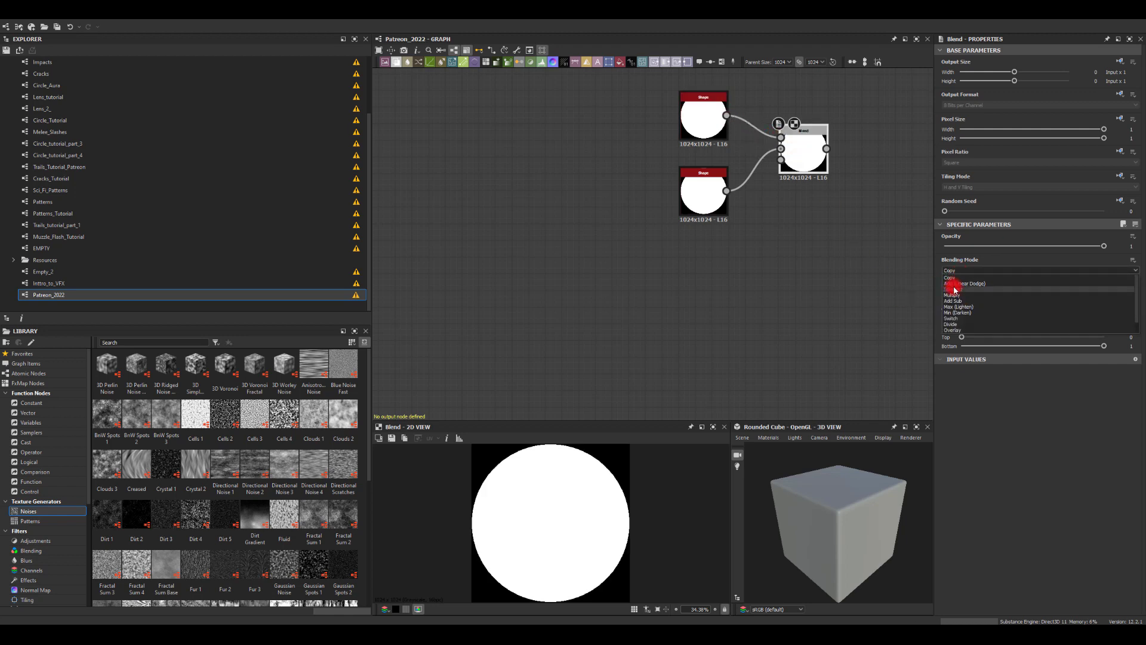
{"action": "left_click", "coordinate": [954, 289]}
{"action": "left_click", "coordinate": [702, 112]}
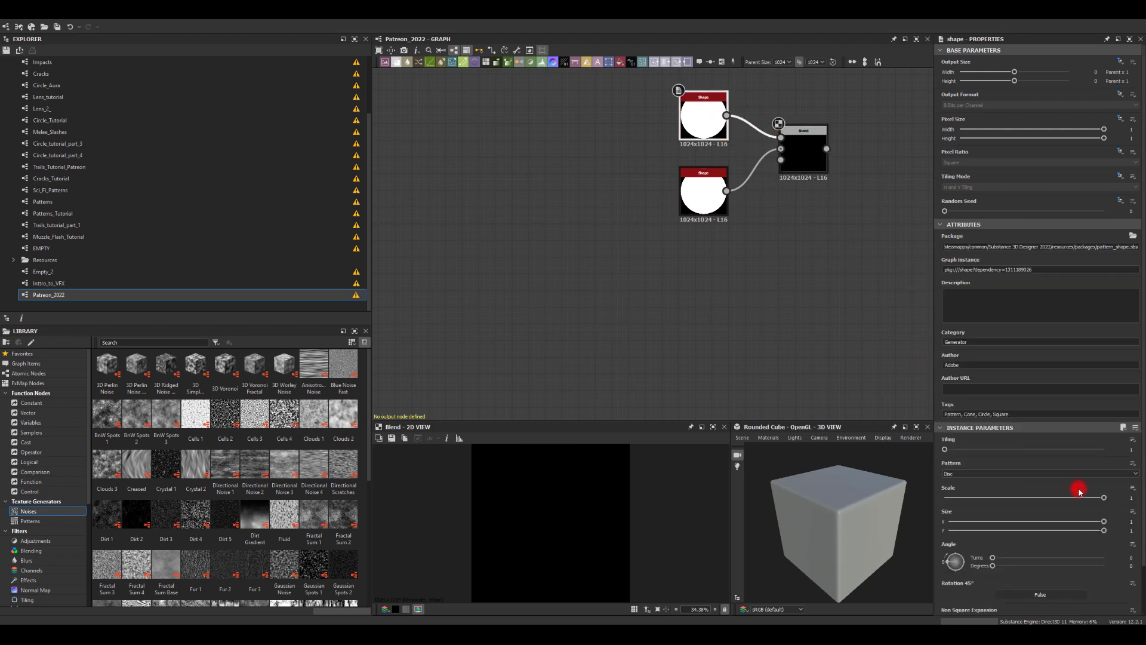
{"action": "left_click_drag", "start_coordinate": [1104, 499], "coordinate": [1096, 499]}
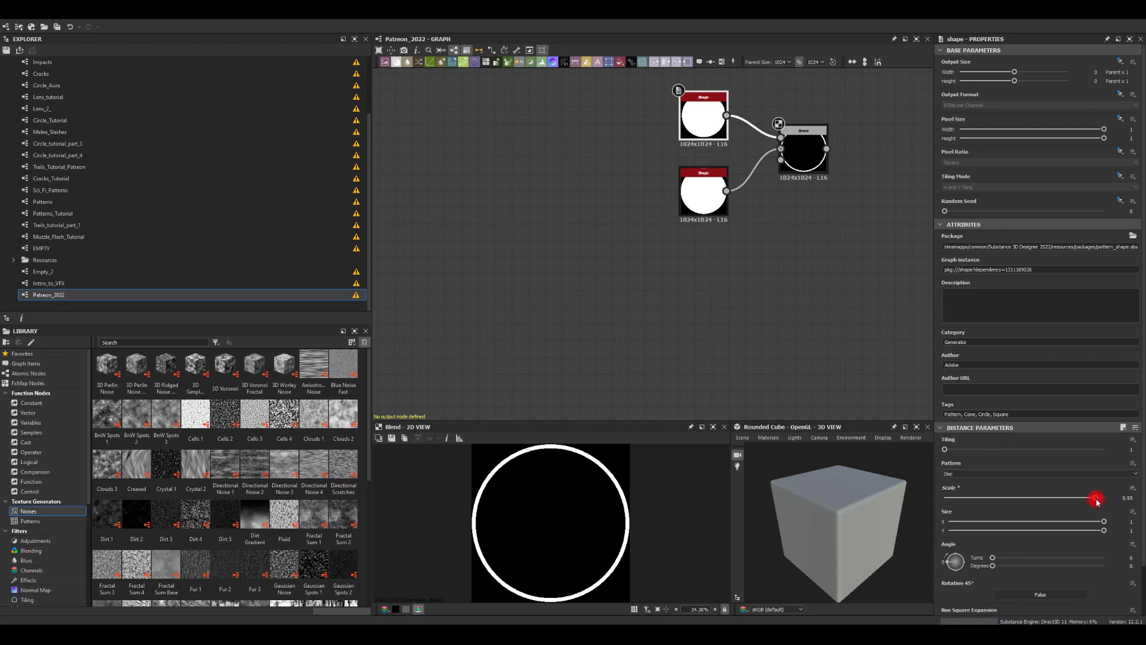
Step: Add a Transformation 2D node after the ring's Blend and shrink the ring slightly about its center
{"action": "key", "text": "f"}
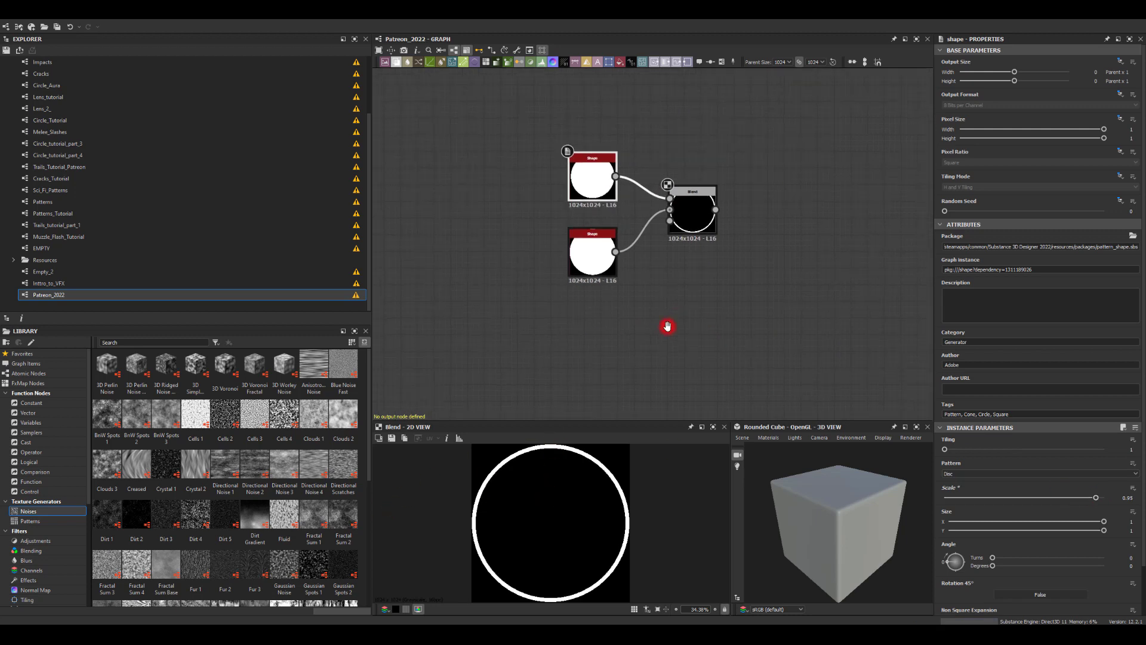
{"action": "left_click_drag", "start_coordinate": [782, 228], "coordinate": [783, 224]}
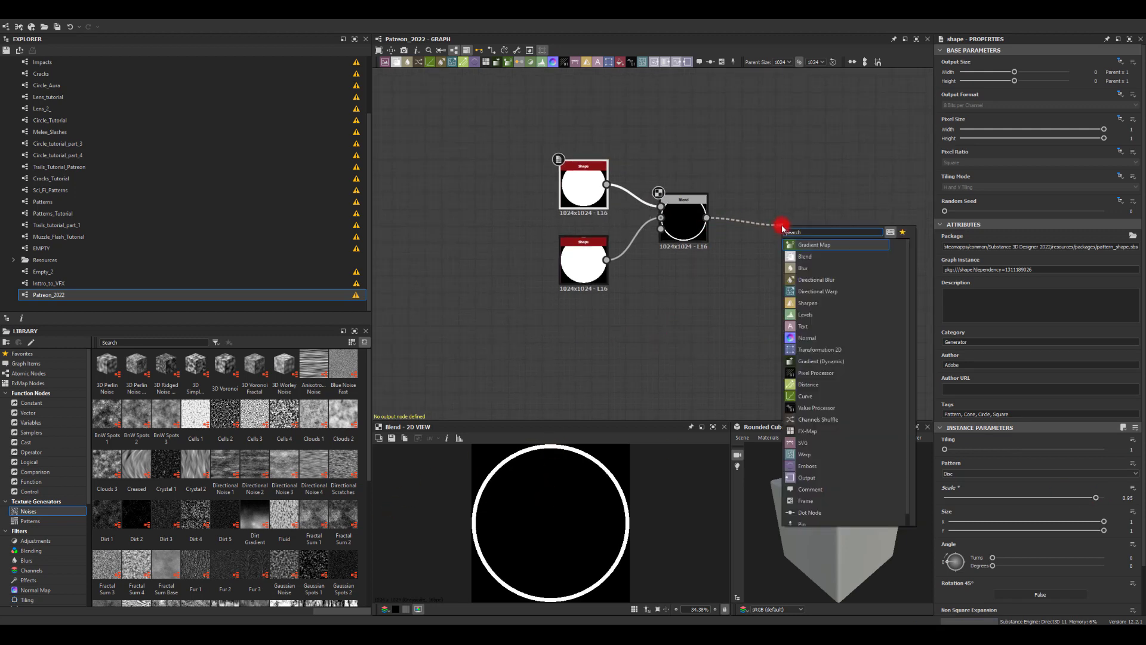
{"action": "left_click", "coordinate": [801, 241]}
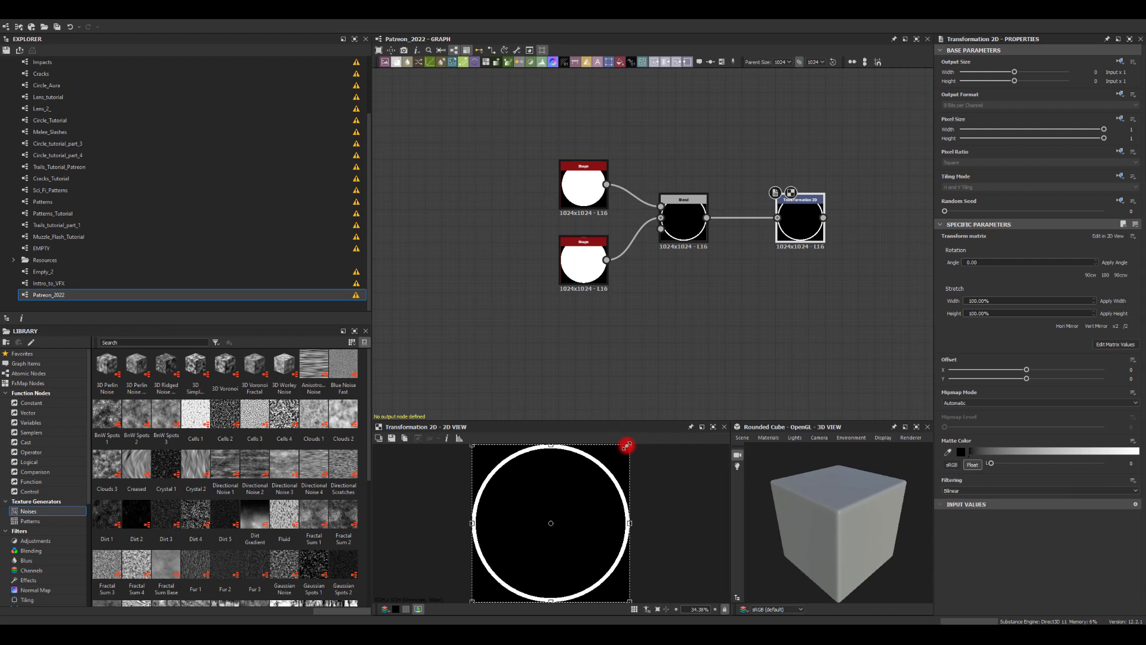
{"action": "left_click_drag", "start_coordinate": [627, 445], "coordinate": [614, 459]}
Step: Set the Transformation 2D node's Tiling Mode to Absolute with No Tiling and move the node closer to the Blend
{"action": "left_click", "coordinate": [1108, 179]}
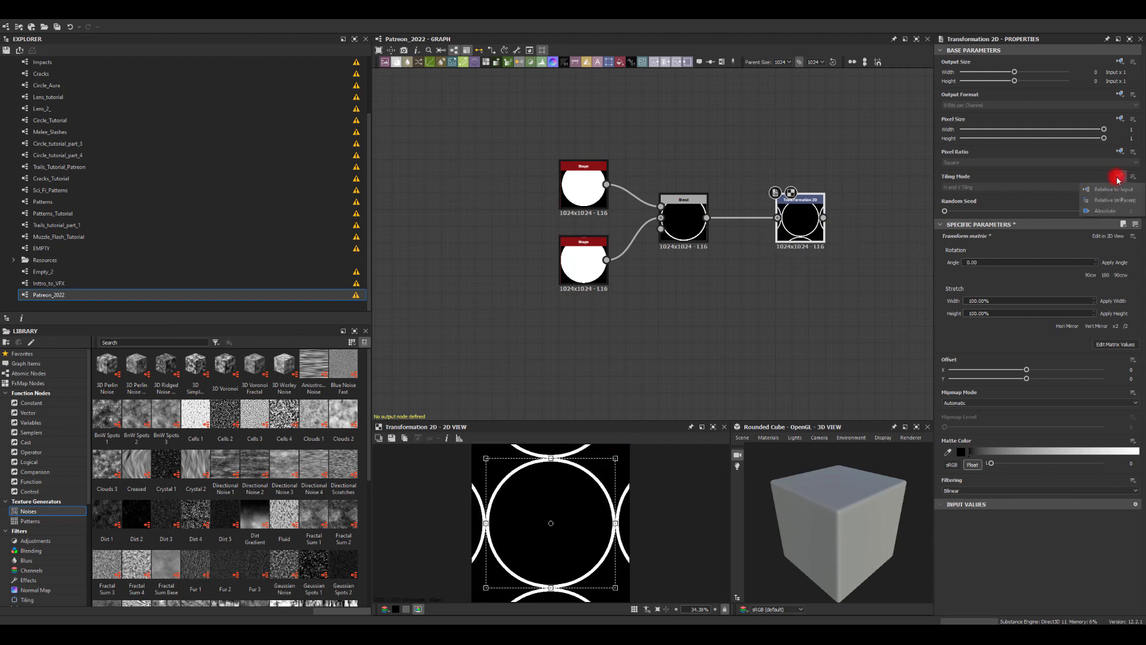
{"action": "left_click", "coordinate": [1108, 213]}
{"action": "left_click", "coordinate": [982, 187]}
{"action": "left_click", "coordinate": [977, 195]}
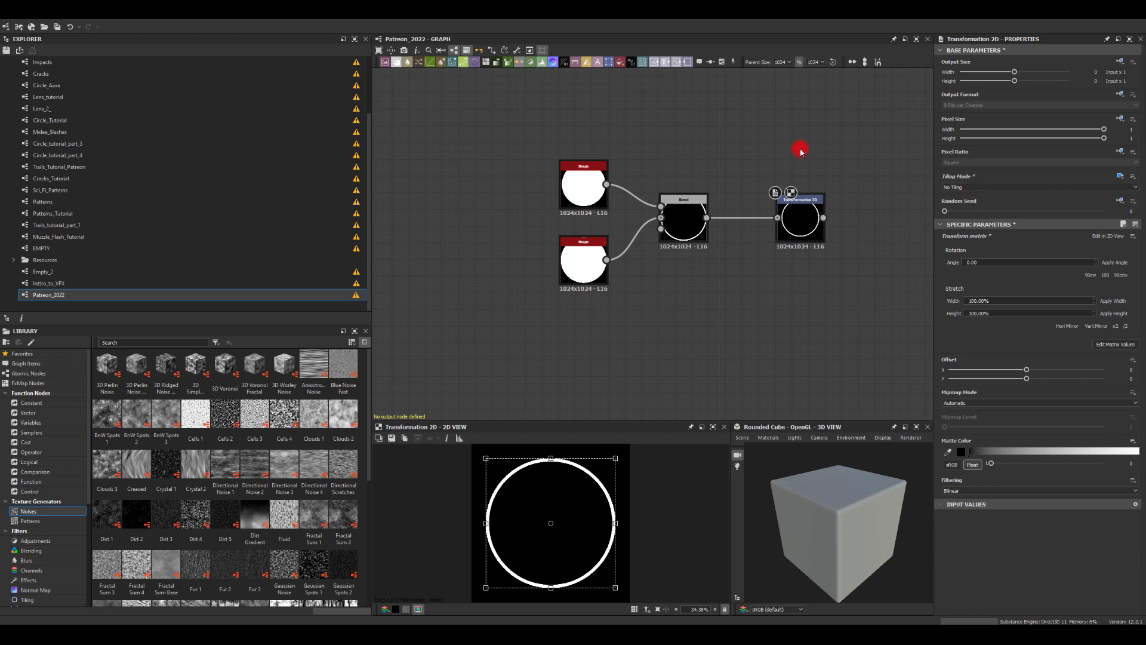
{"action": "middle_click_drag", "start_coordinate": [621, 254], "coordinate": [534, 251]}
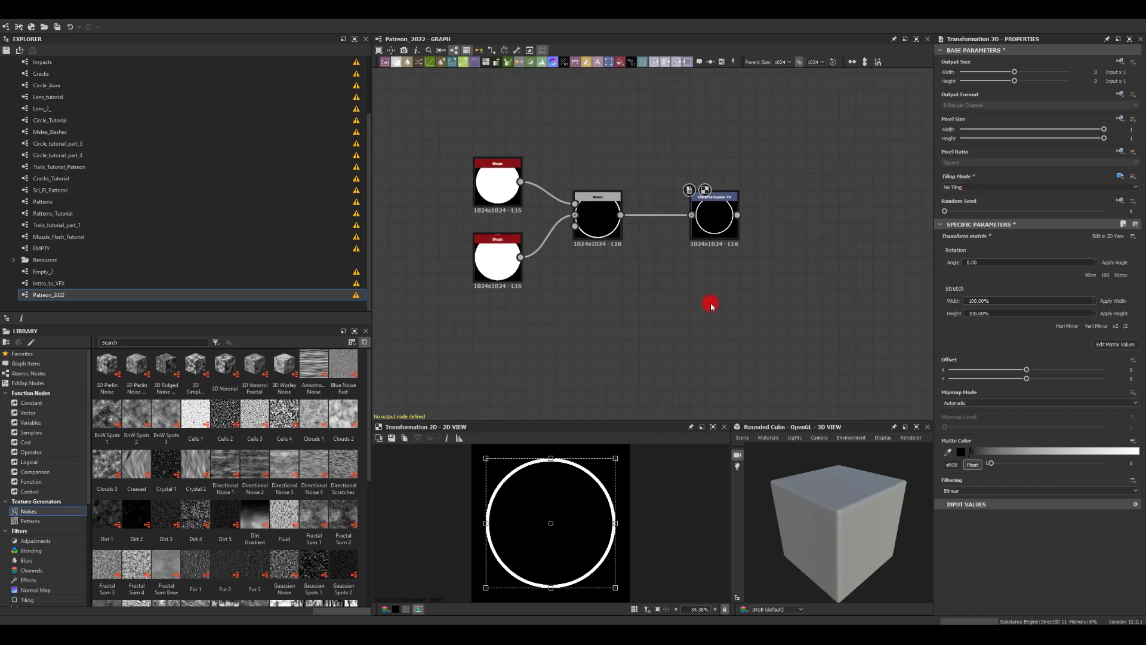
{"action": "left_click_drag", "start_coordinate": [686, 228], "coordinate": [652, 223]}
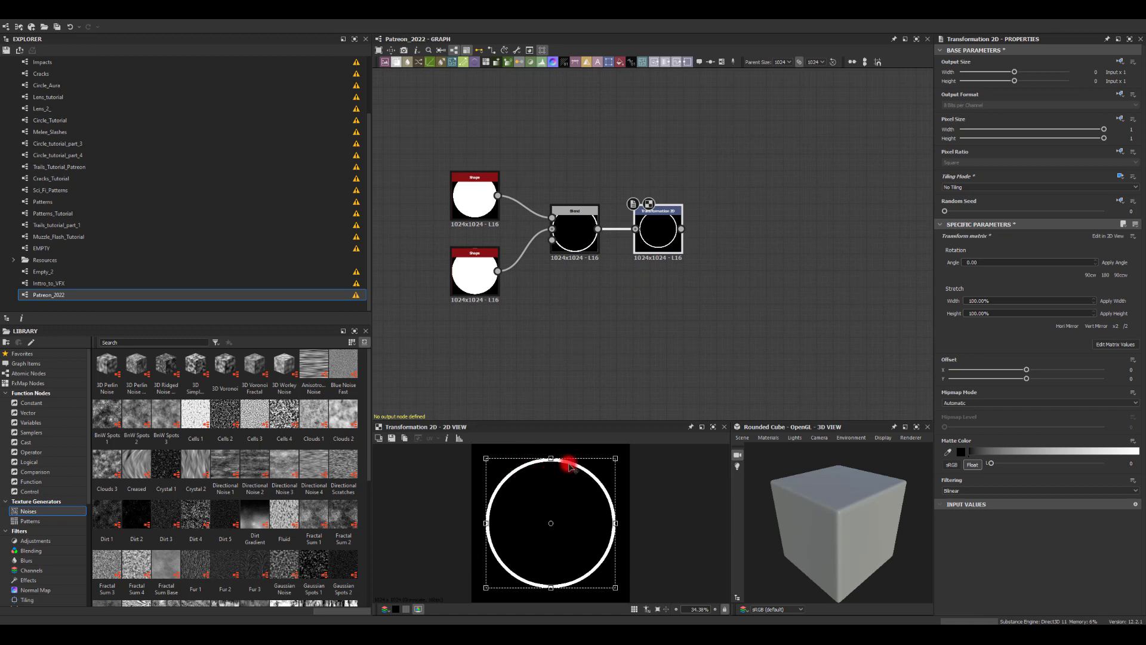
Step: Add a Tile Sampler node in the empty area above the ring chain
{"action": "middle_click_drag", "start_coordinate": [671, 237], "coordinate": [644, 337]}
{"action": "left_click", "coordinate": [616, 174]}
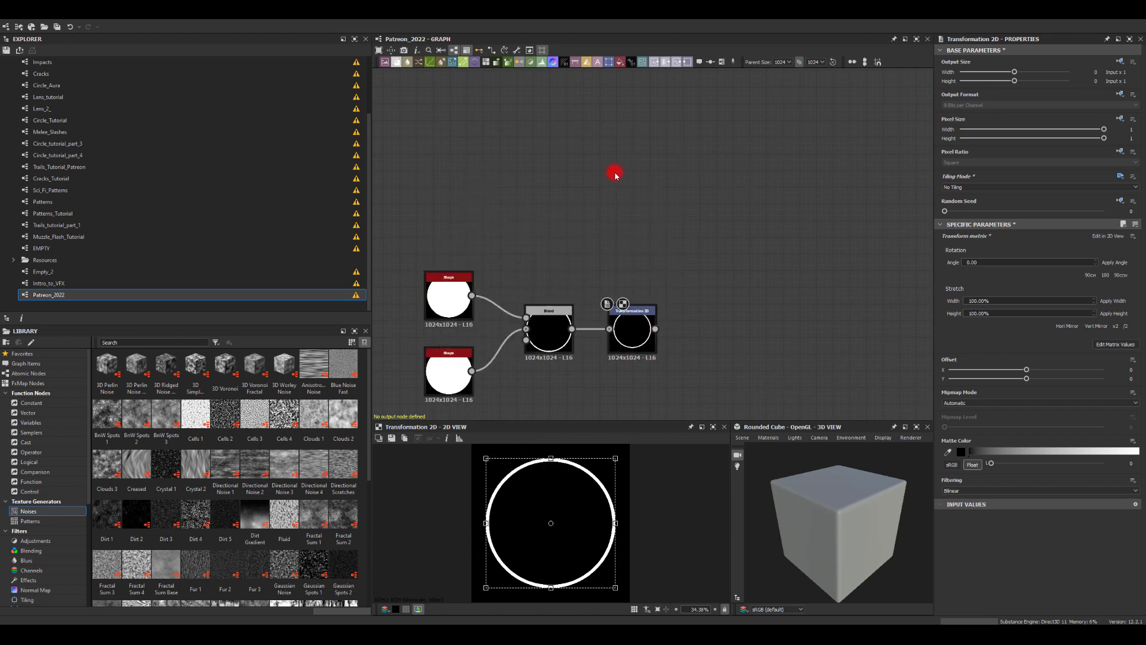
{"action": "key", "text": "space"}
{"action": "type", "text": "sam"}
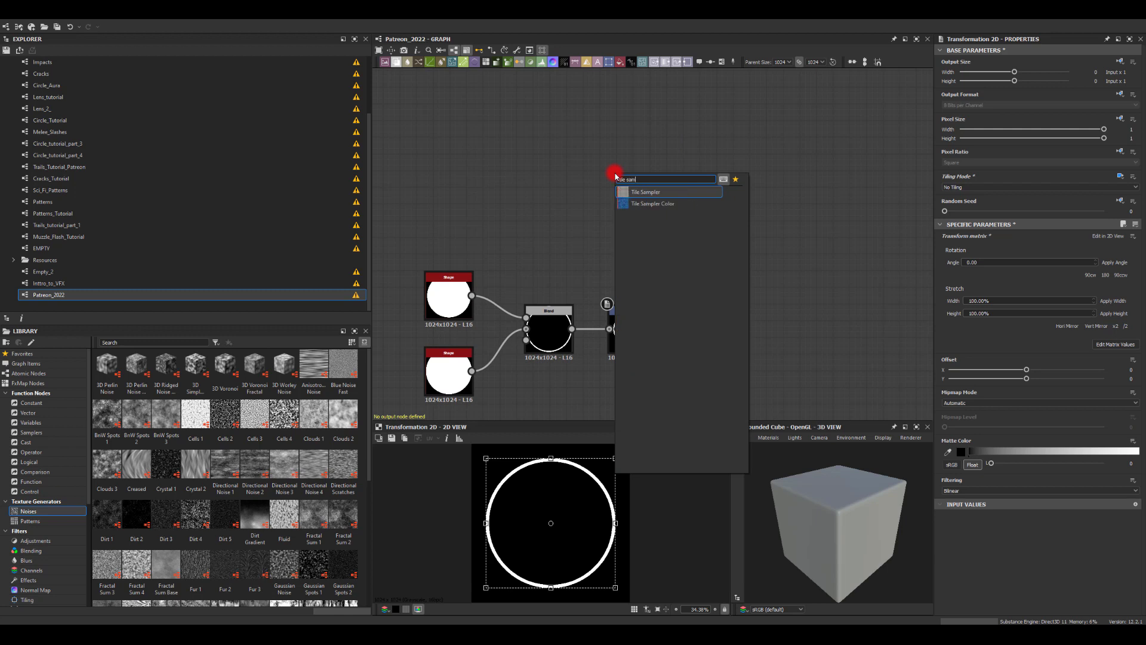
{"action": "key", "text": "Return"}
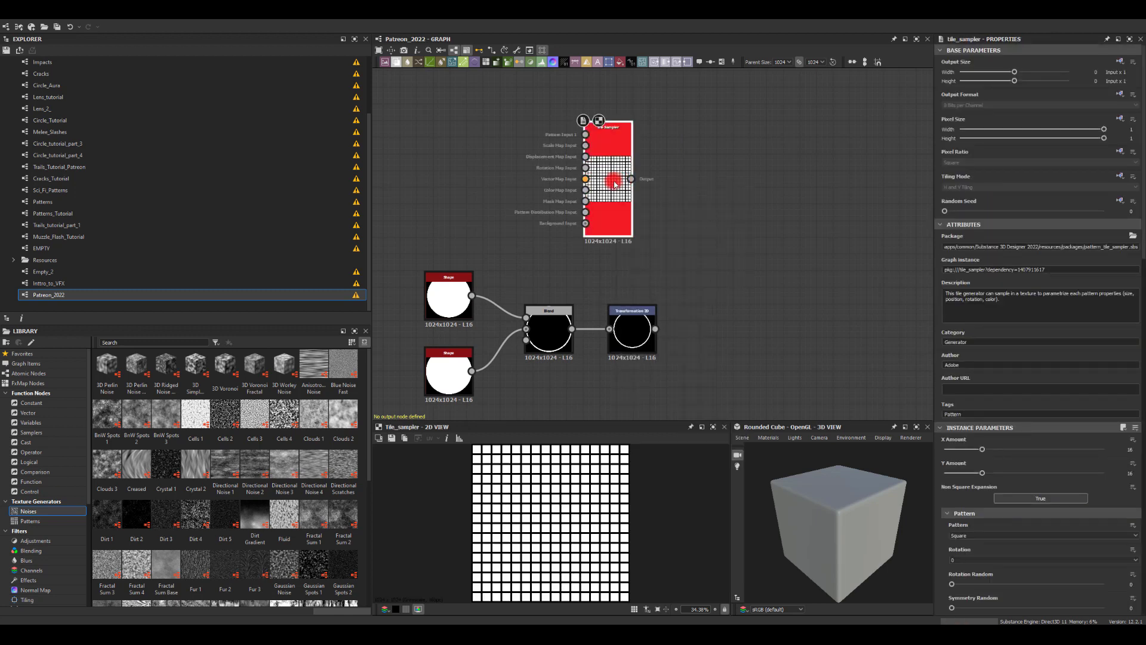
{"action": "left_click_drag", "start_coordinate": [615, 182], "coordinate": [631, 182]}
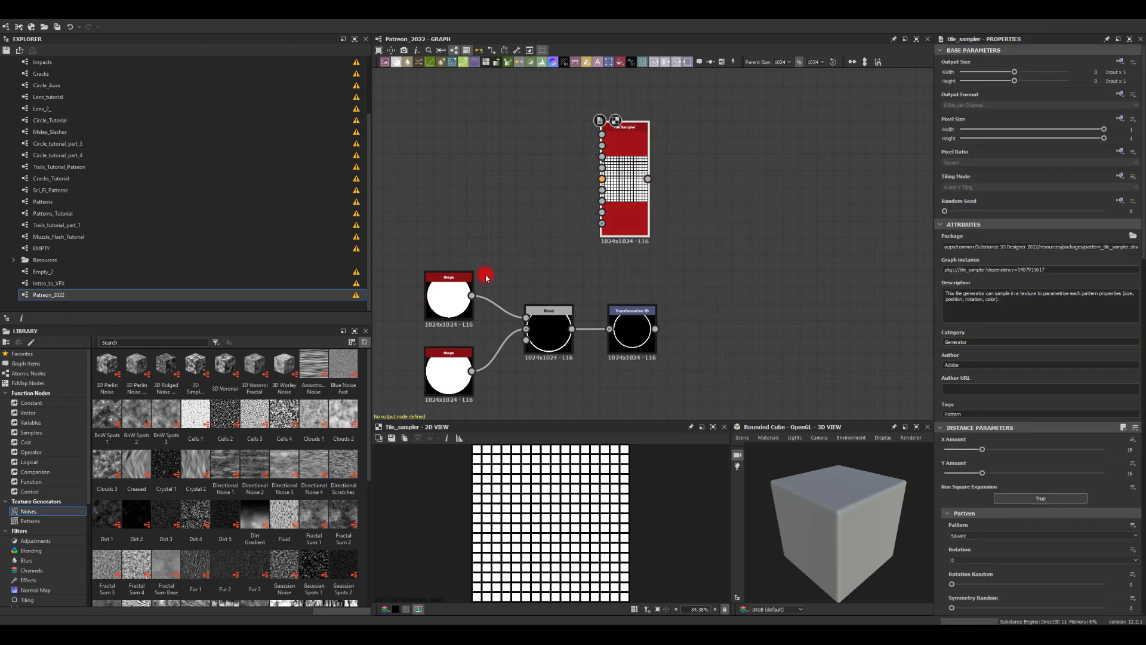
Step: Set the Tile Sampler's Pattern to Disc, its X Amount to 8 and its Y Amount to 4
{"action": "left_click", "coordinate": [962, 541]}
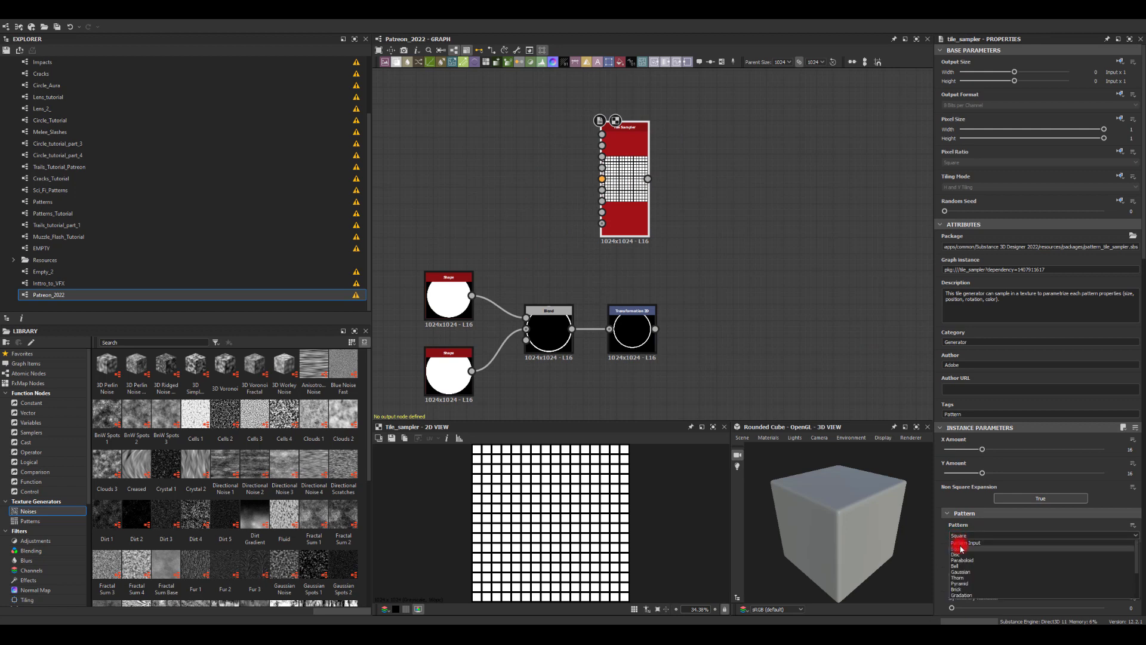
{"action": "left_click", "coordinate": [962, 555]}
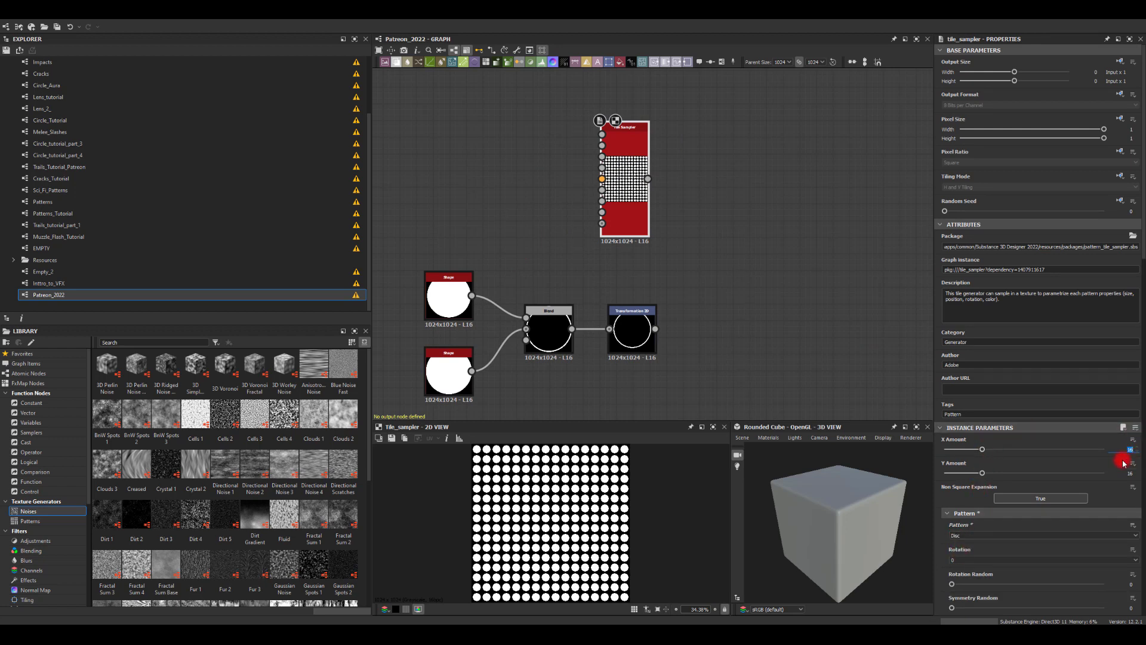
{"action": "left_click", "coordinate": [1122, 476]}
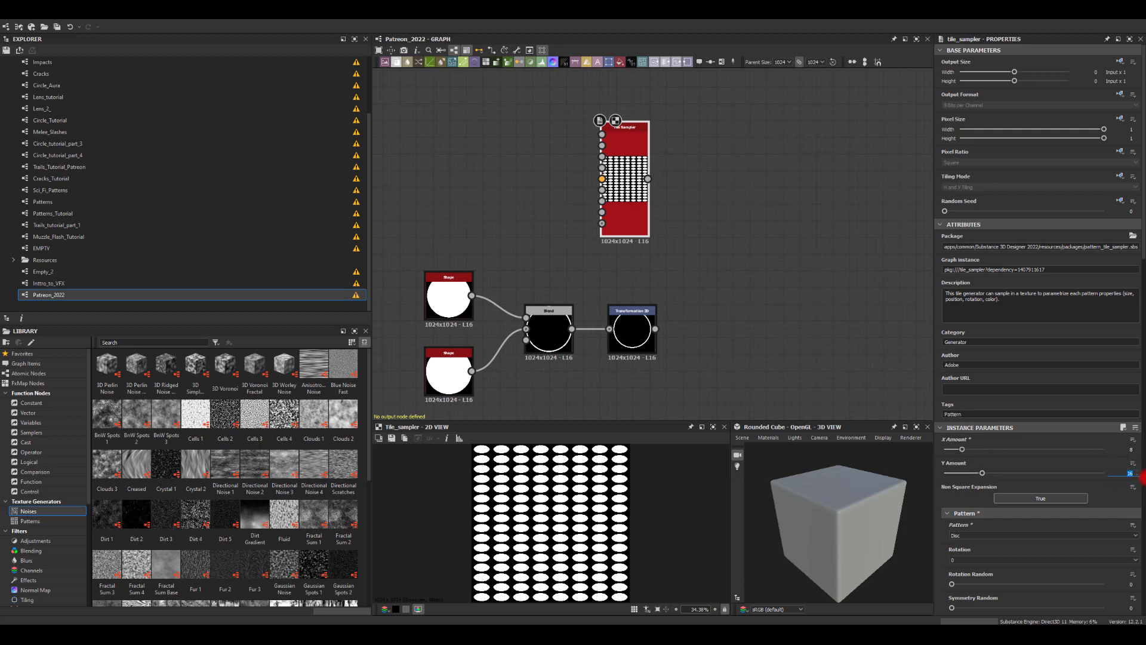
{"action": "key", "text": "Return"}
Step: Set the Tile Sampler's Scale to 1.58, Scale Random to 0.89, Size Random to X 0.36 and Y 0.39, and Position Random to 10
{"action": "scroll", "coordinate": [1054, 486], "scroll_direction": "down", "scroll_amount": 5}
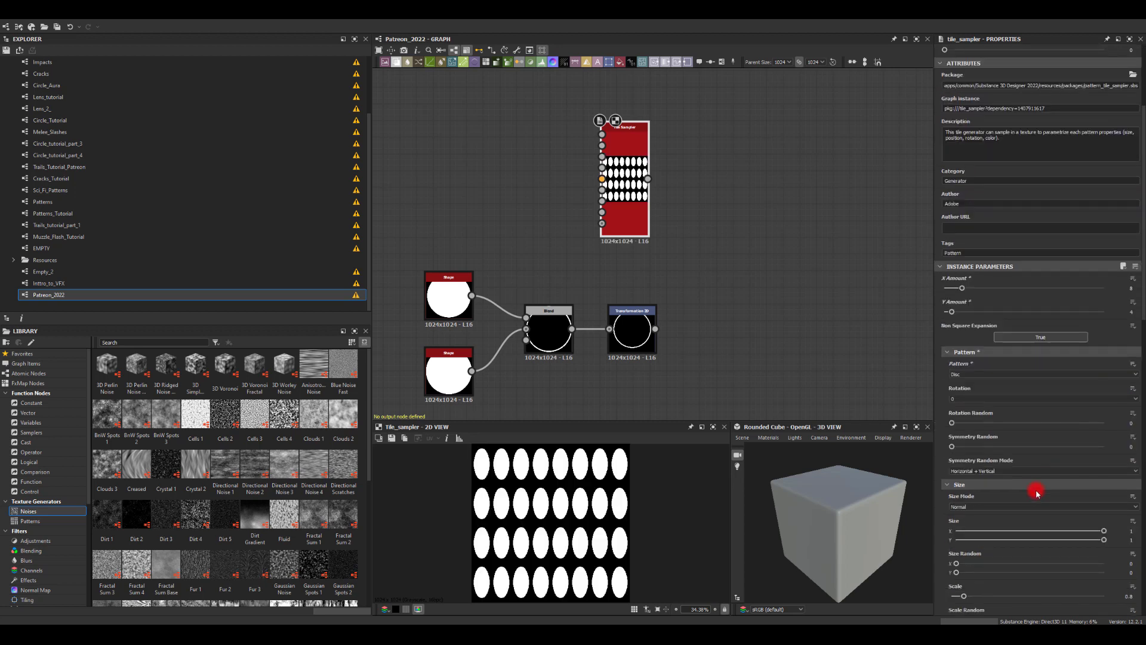
{"action": "left_click_drag", "start_coordinate": [970, 467], "coordinate": [1087, 486]}
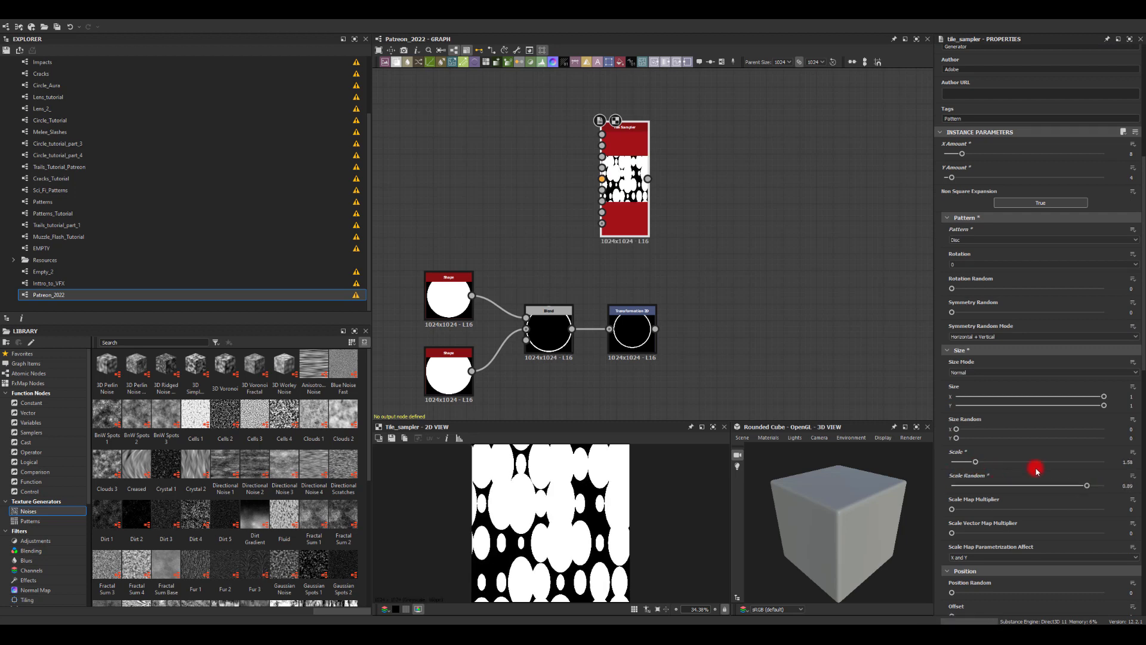
{"action": "left_click_drag", "start_coordinate": [954, 438], "coordinate": [1011, 438]}
{"action": "scroll", "coordinate": [1008, 524], "scroll_direction": "down", "scroll_amount": 3}
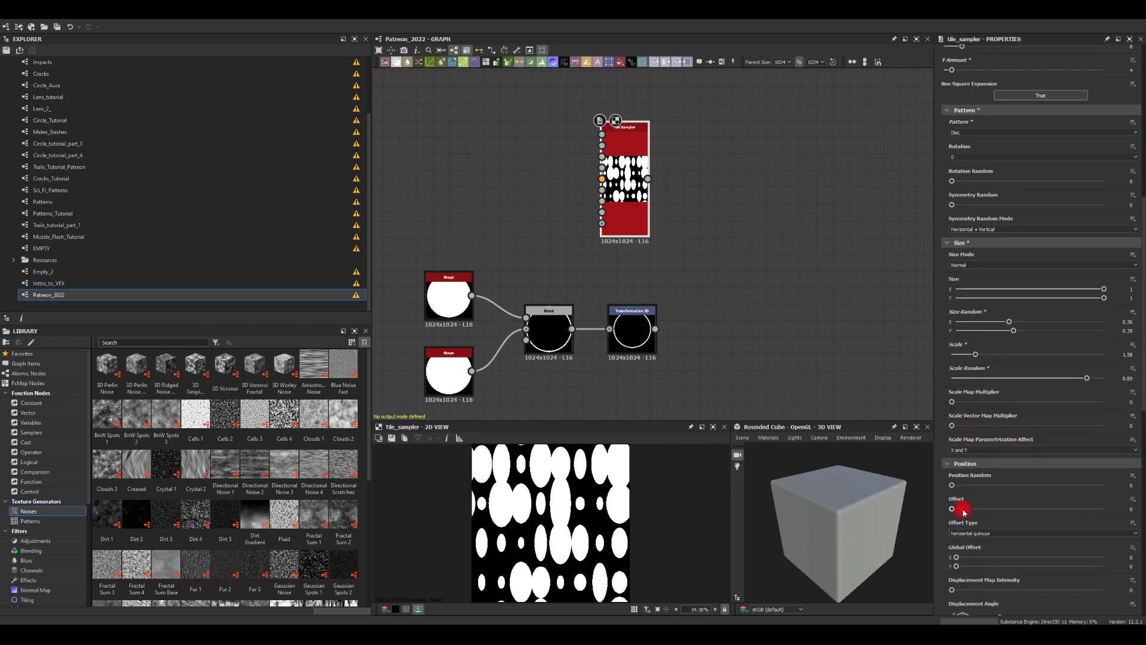
{"action": "left_click_drag", "start_coordinate": [964, 485], "coordinate": [1123, 490]}
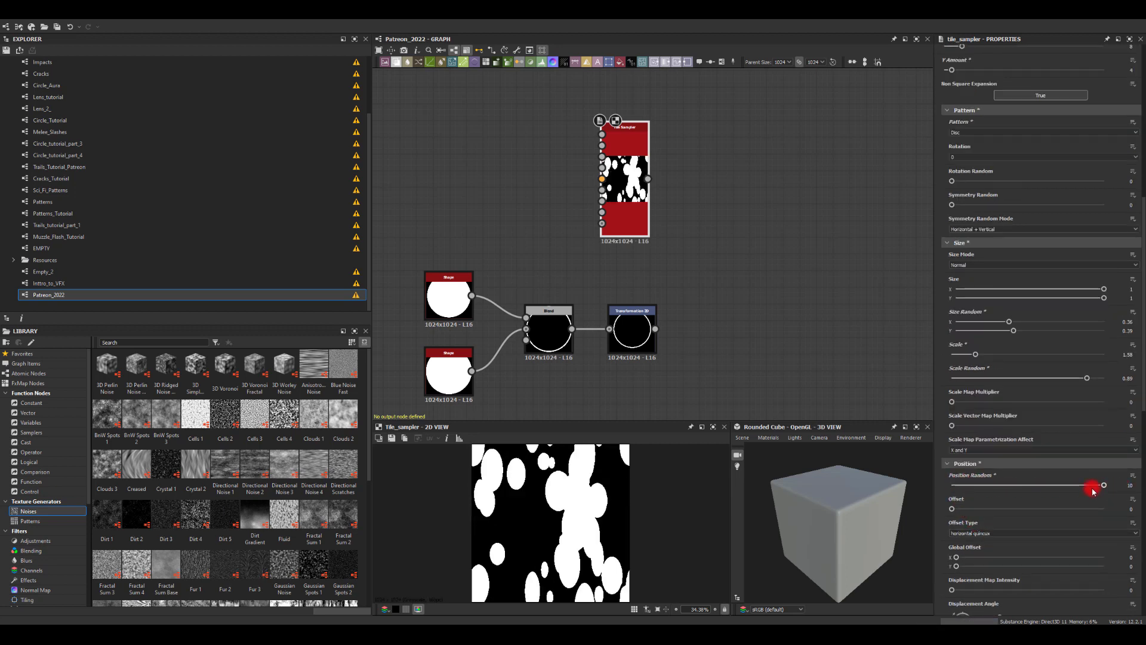
Step: Duplicate the upper disc Shape node, place the copy beside the Tile Sampler and connect it to the Mask Map Input
{"action": "left_click", "coordinate": [447, 300]}
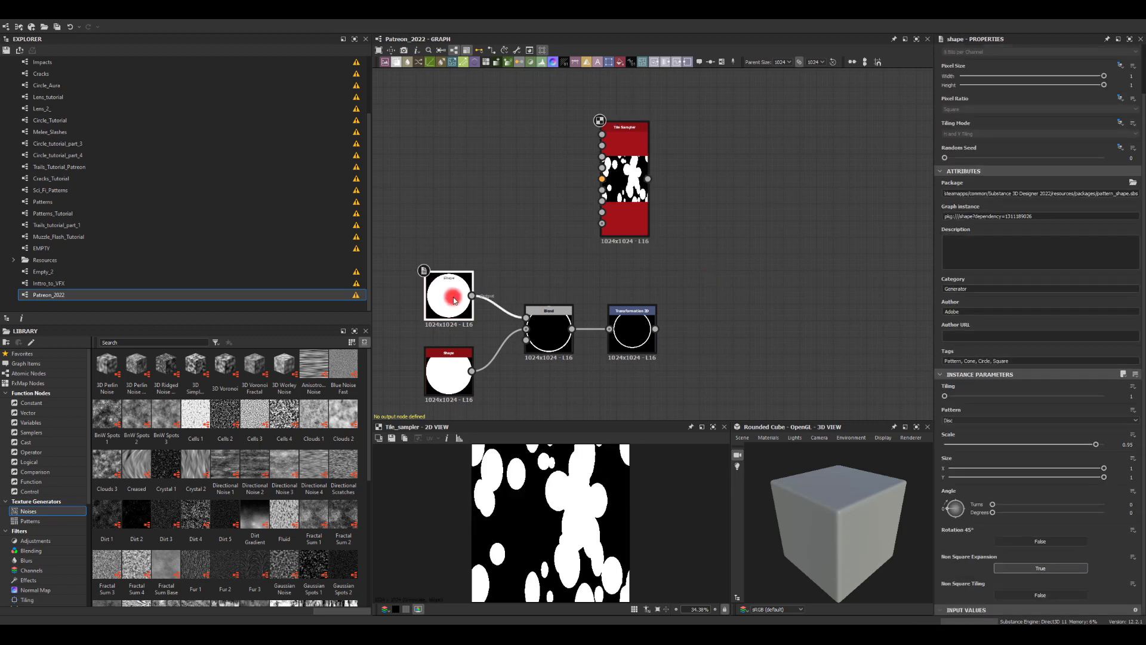
{"action": "key", "text": "ctrl+v"}
{"action": "scroll", "coordinate": [498, 208], "scroll_direction": "up", "scroll_amount": 3}
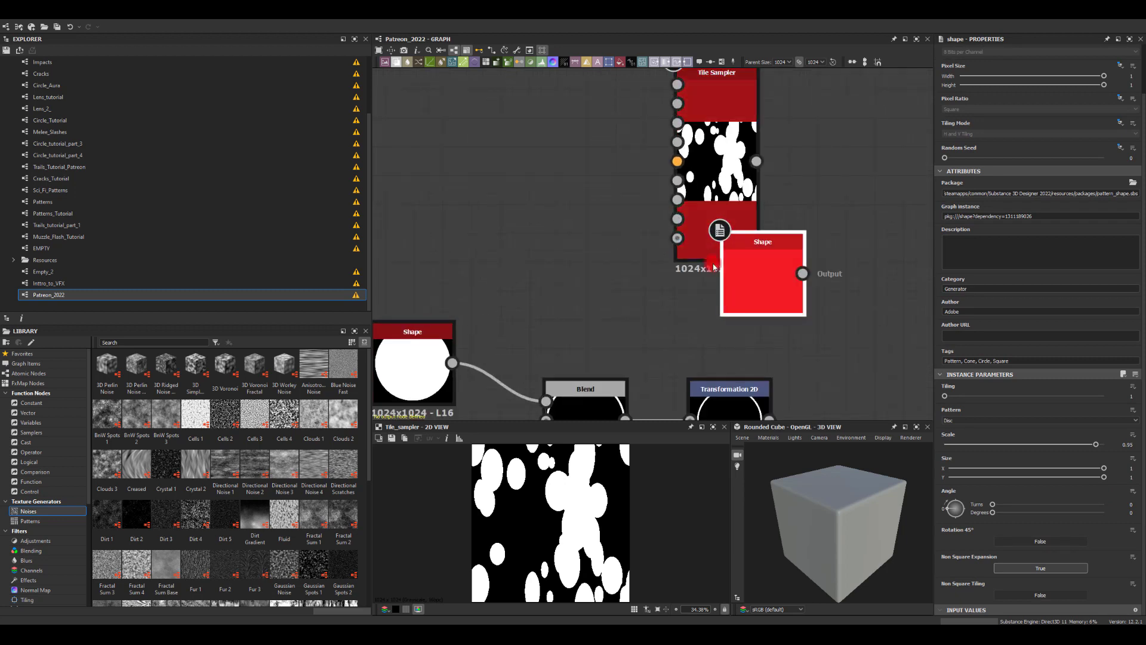
{"action": "left_click_drag", "start_coordinate": [762, 277], "coordinate": [679, 205]}
Step: Set the Tile Sampler's Mask Map Threshold to 1 and switch Mask Map Invert to True
{"action": "left_click", "coordinate": [717, 176]}
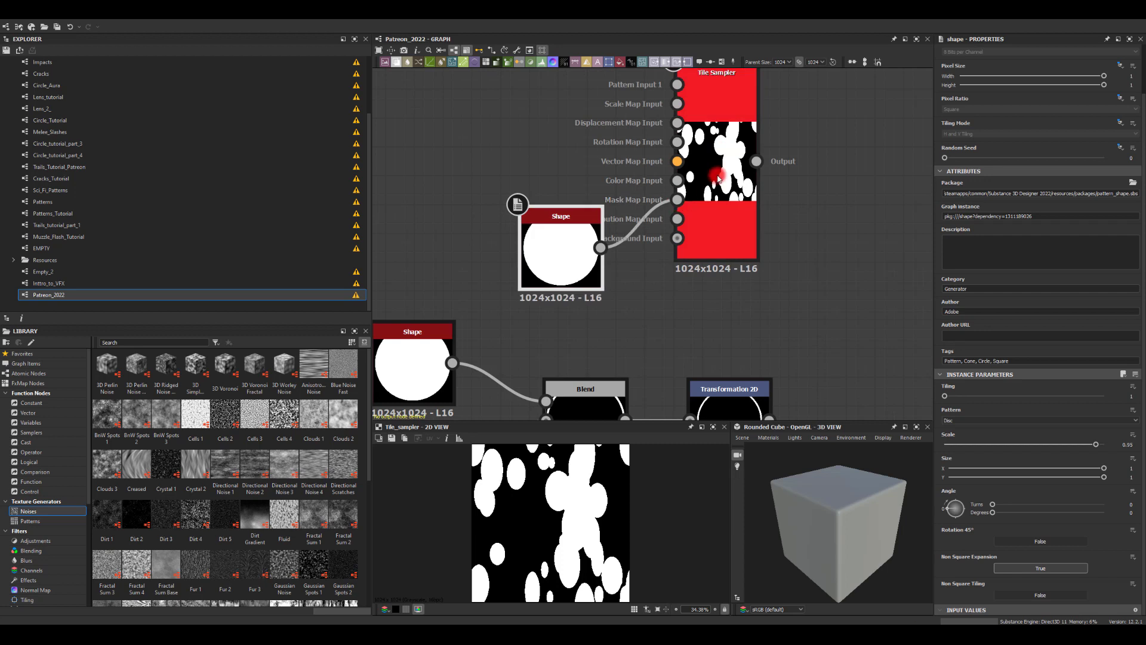
{"action": "scroll", "coordinate": [999, 470], "scroll_direction": "down", "scroll_amount": 15}
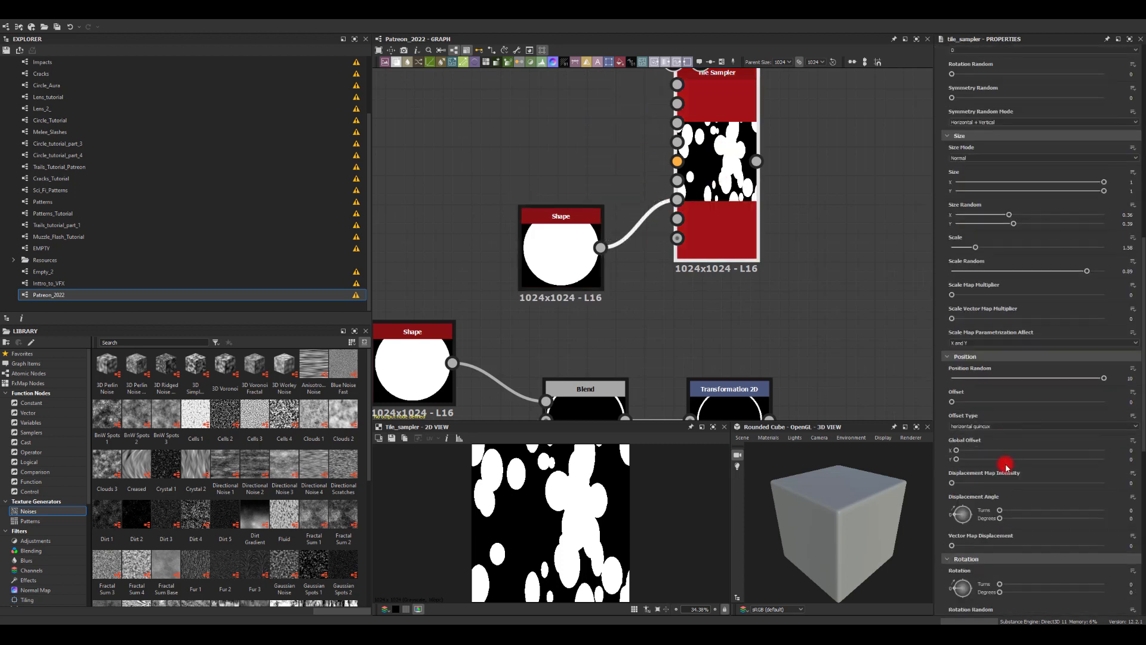
{"action": "scroll", "coordinate": [999, 470], "scroll_direction": "down", "scroll_amount": 5}
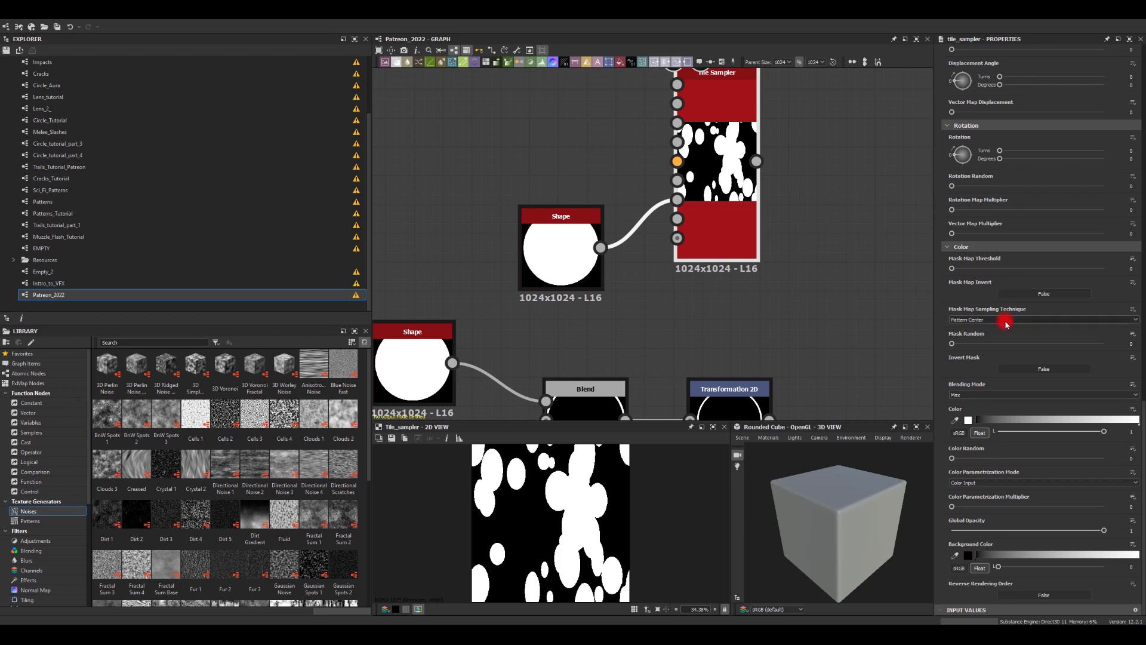
{"action": "scroll", "coordinate": [1005, 323], "scroll_direction": "up", "scroll_amount": 6}
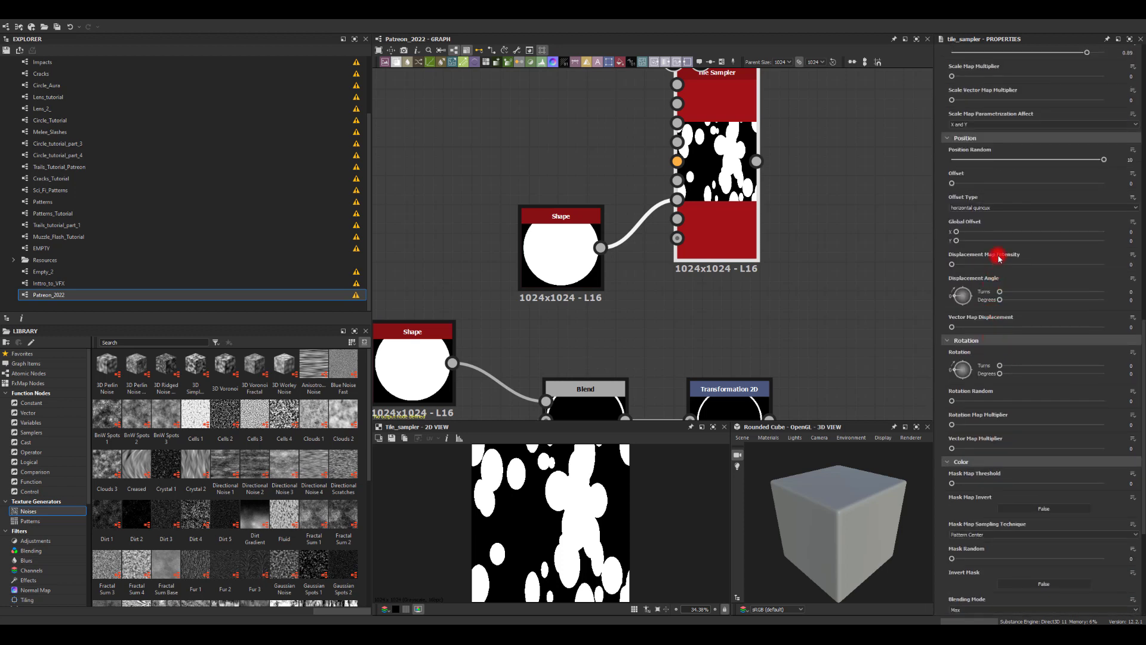
{"action": "scroll", "coordinate": [977, 309], "scroll_direction": "down", "scroll_amount": 3}
{"action": "left_click_drag", "start_coordinate": [964, 376], "coordinate": [1112, 380]}
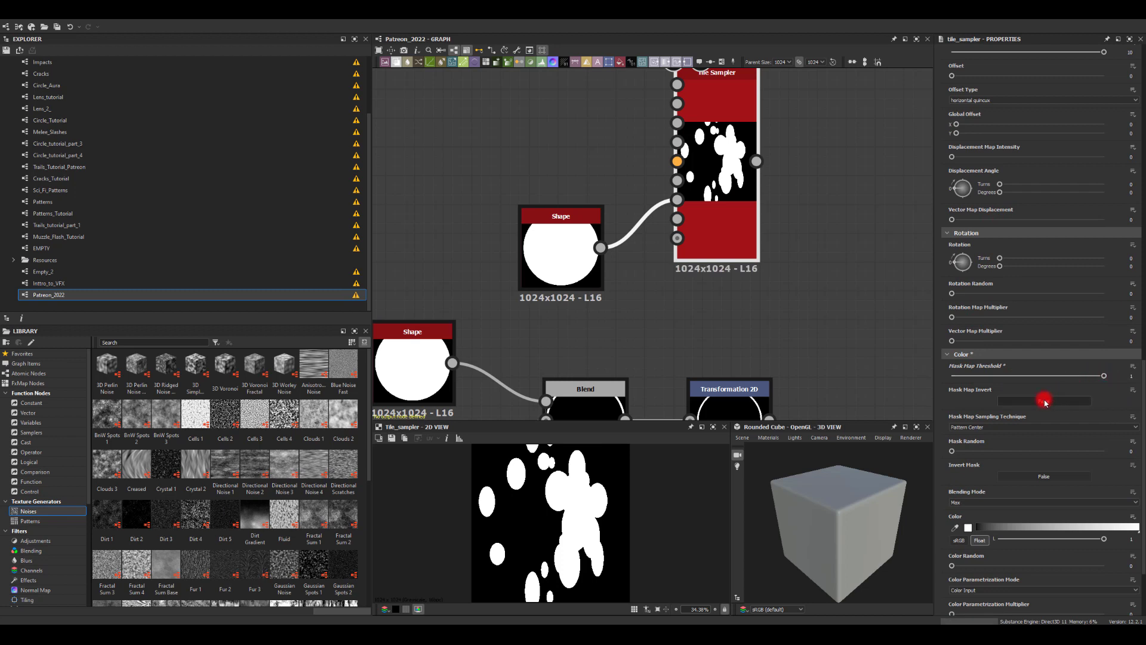
{"action": "left_click", "coordinate": [1045, 401]}
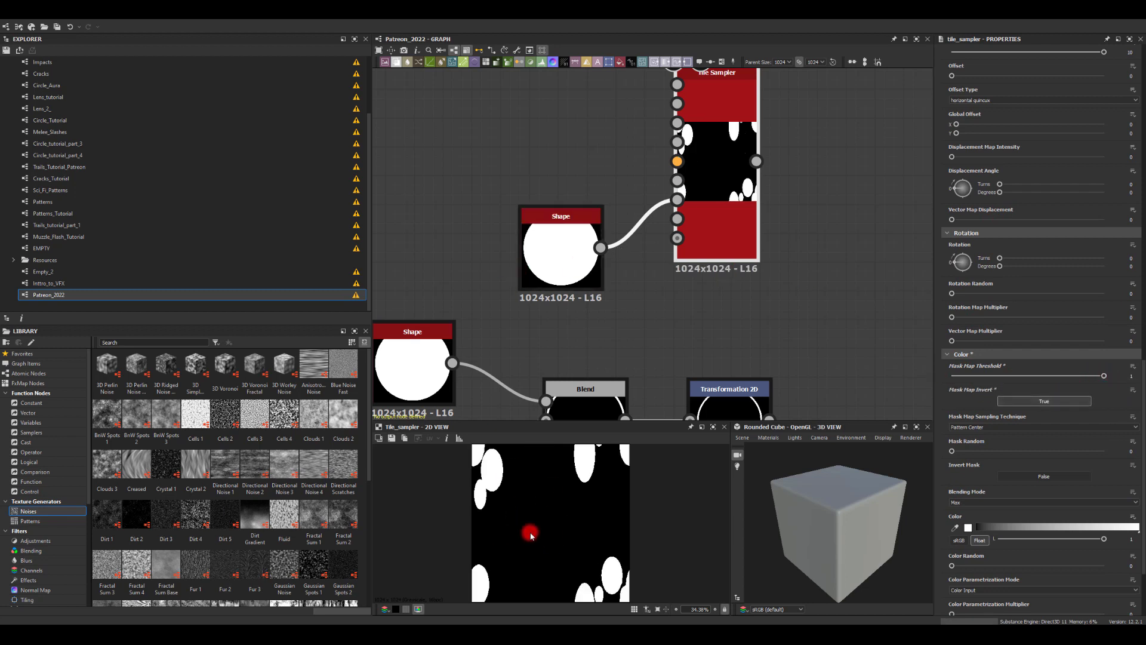
Step: Reduce the Scale of the disc Shape feeding the Tile Sampler's mask to 0.5
{"action": "left_click", "coordinate": [555, 248]}
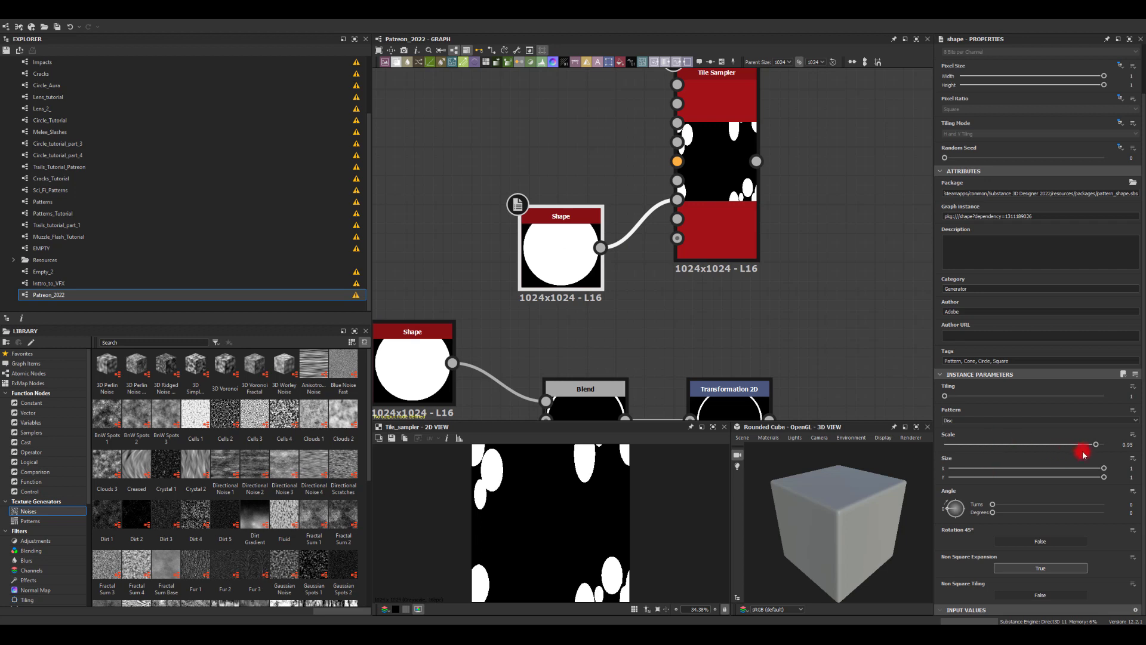
{"action": "left_click_drag", "start_coordinate": [1084, 454], "coordinate": [1025, 452]}
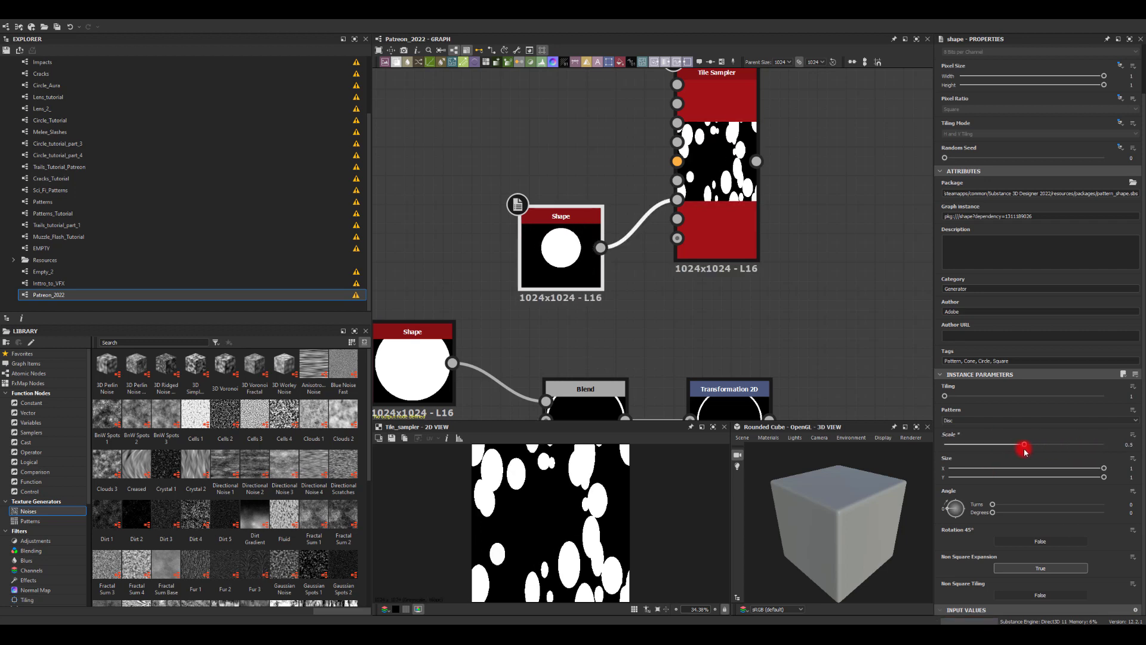
Step: Add a Blend node with the Tile Sampler as foreground and the Transformation 2D ring as background, using Subtract mode
{"action": "middle_click_drag", "start_coordinate": [764, 284], "coordinate": [634, 223]}
{"action": "scroll", "coordinate": [648, 256], "scroll_direction": "down", "scroll_amount": 2}
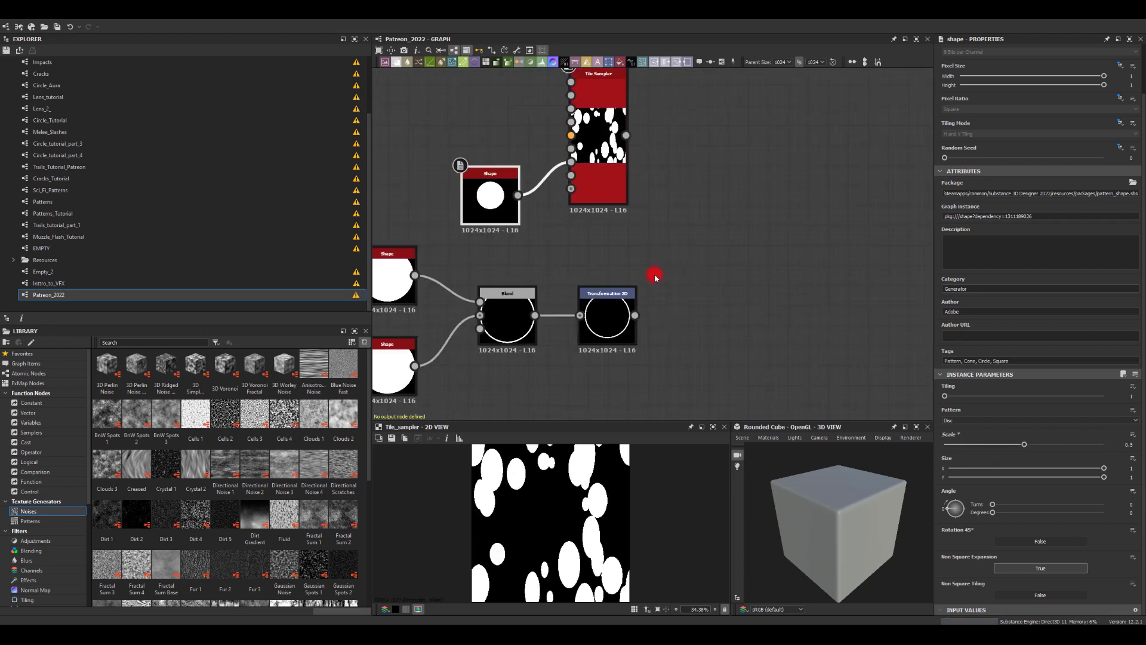
{"action": "left_click_drag", "start_coordinate": [636, 315], "coordinate": [726, 227]}
{"action": "type", "text": "bl"}
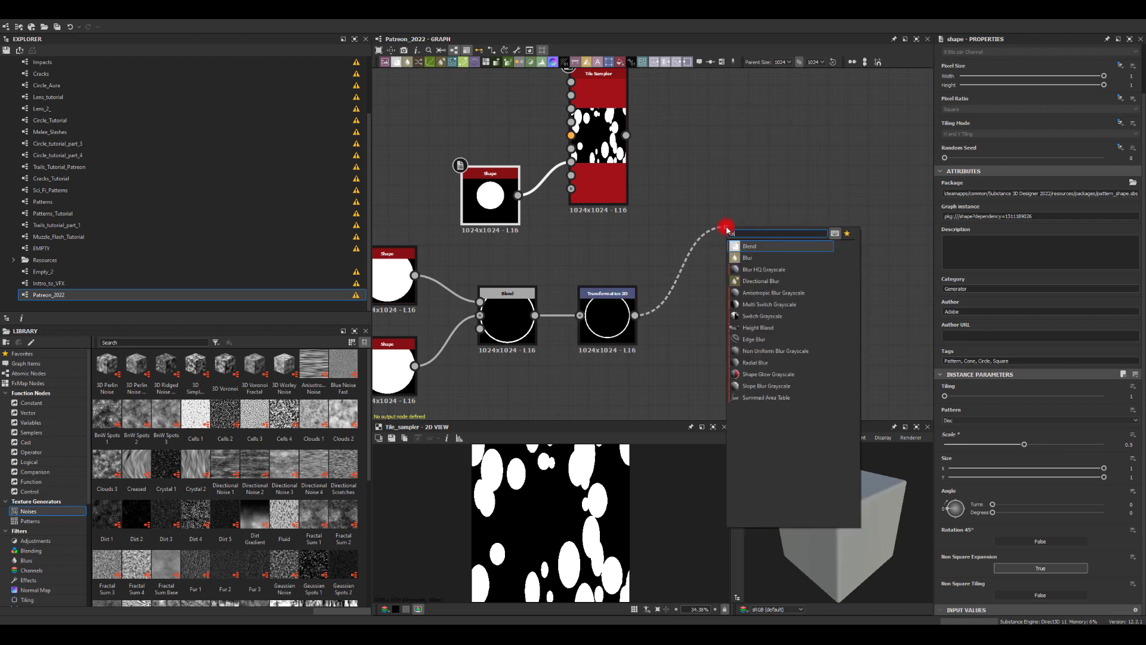
{"action": "left_click", "coordinate": [753, 245]}
{"action": "left_click_drag", "start_coordinate": [625, 135], "coordinate": [732, 222]}
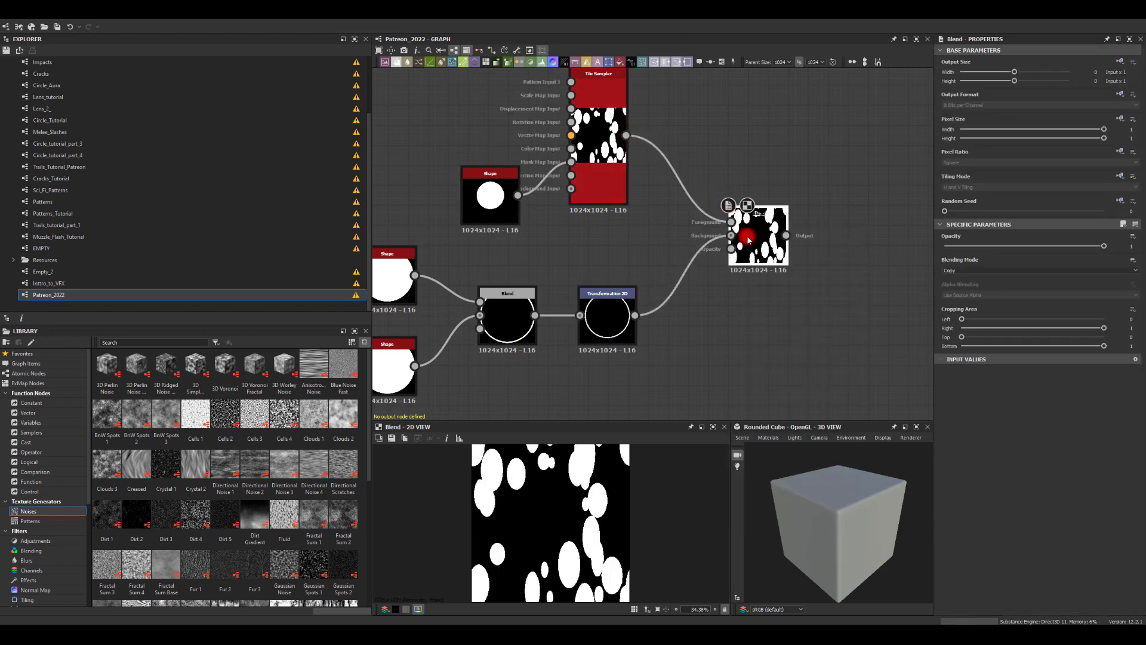
{"action": "left_click", "coordinate": [961, 269]}
{"action": "left_click", "coordinate": [957, 294]}
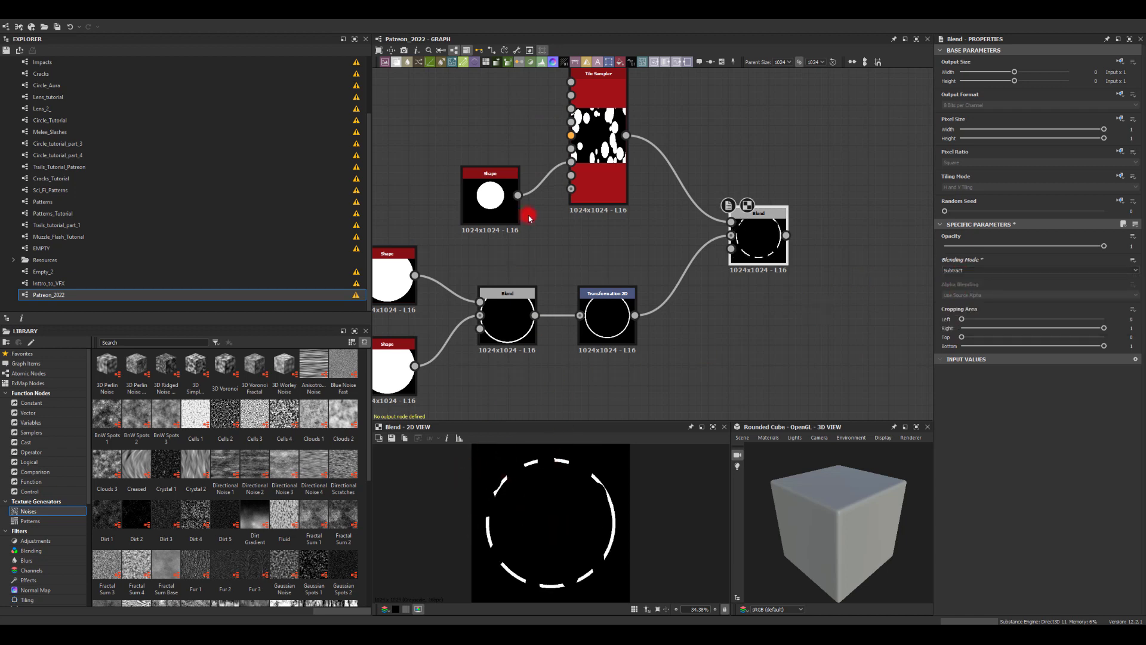
Step: Set the Tile Sampler's X Amount and Y Amount to 6 and preview the Subtract Blend
{"action": "double_click", "coordinate": [598, 179]}
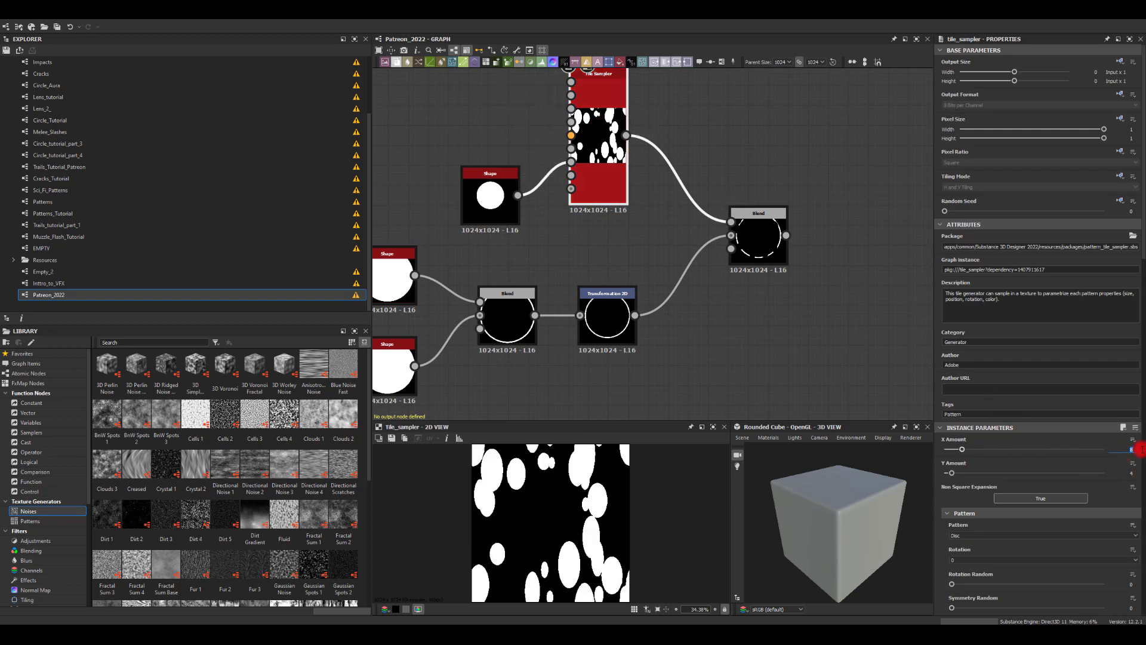
{"action": "type", "text": "6"}
{"action": "left_click", "coordinate": [1138, 472]}
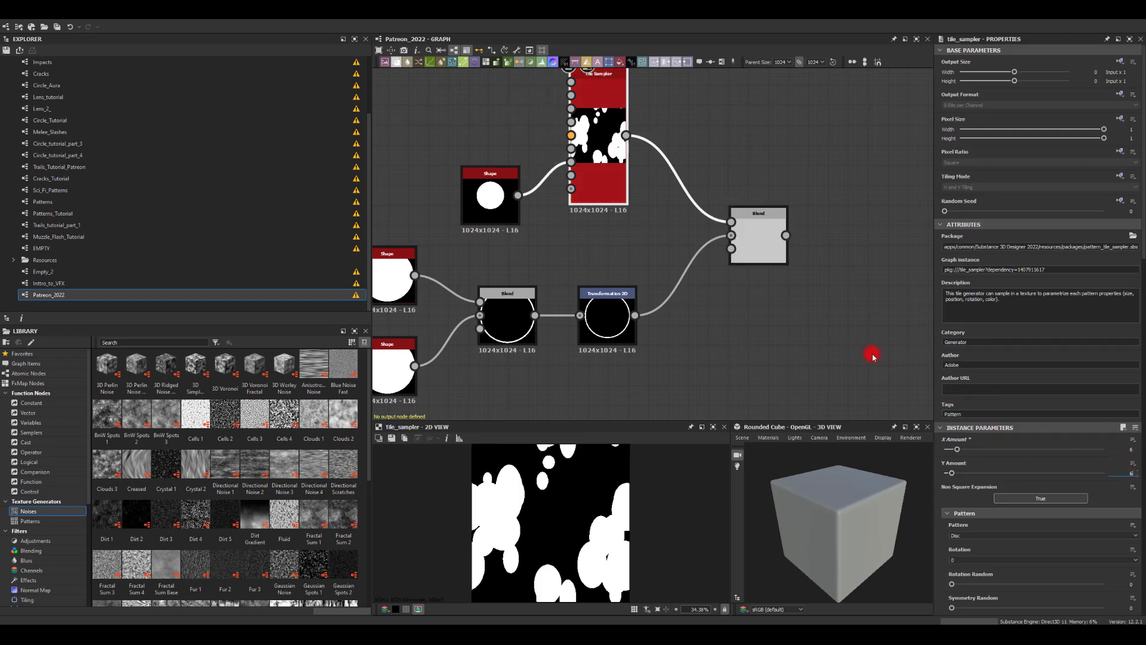
{"action": "key", "text": "Return"}
{"action": "double_click", "coordinate": [761, 236]}
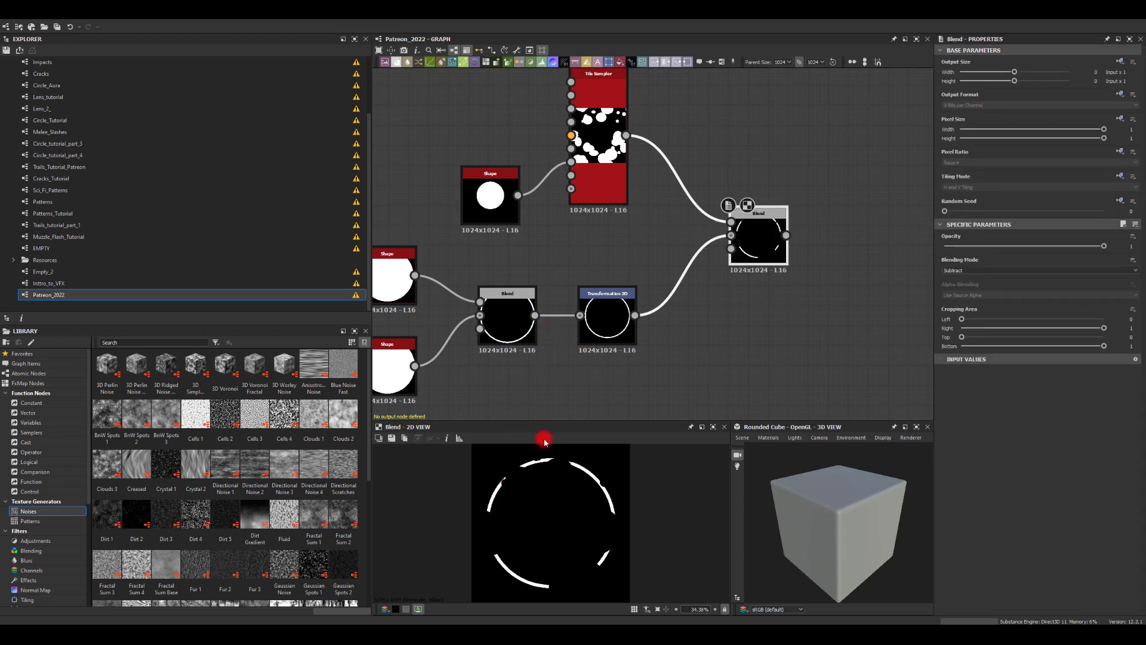
Step: Add a Warp node fed by the output of the Subtract Blend
{"action": "middle_click_drag", "start_coordinate": [804, 149], "coordinate": [723, 156]}
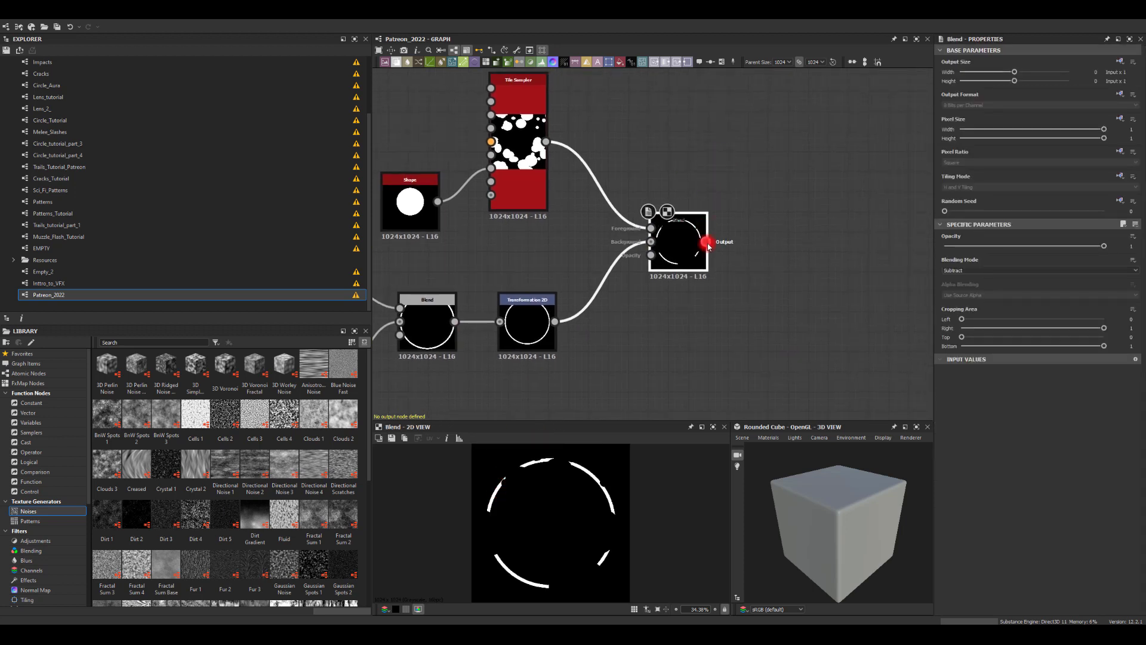
{"action": "left_click_drag", "start_coordinate": [707, 243], "coordinate": [800, 237]}
{"action": "type", "text": "warp"}
{"action": "left_click", "coordinate": [818, 255]}
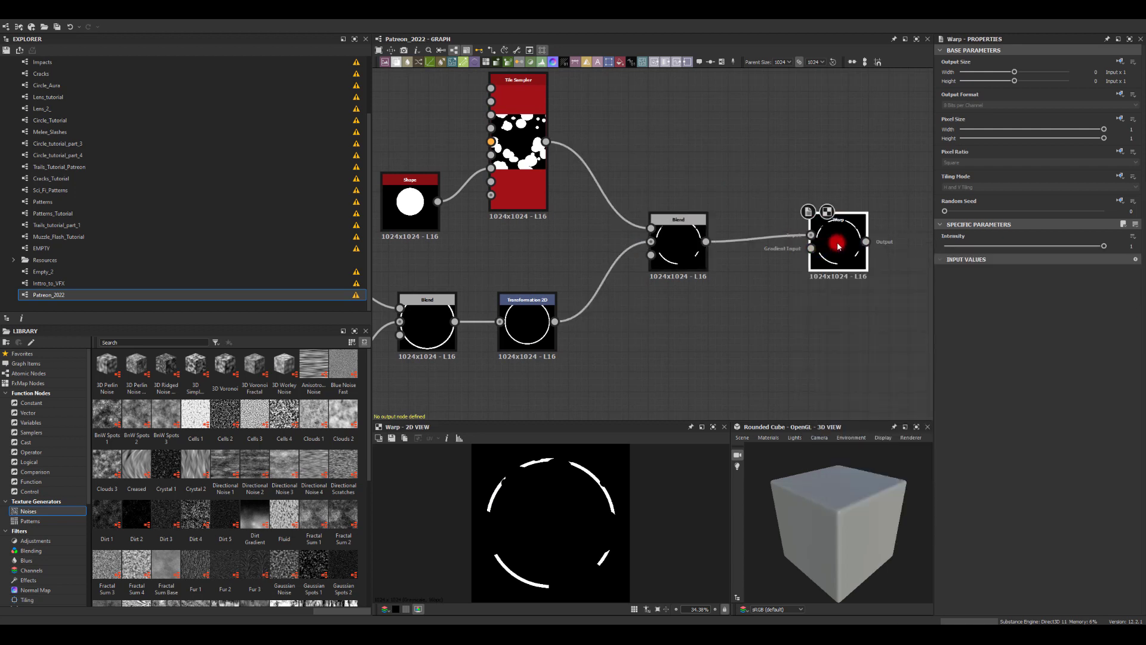
Step: Add a Perlin Noise node, connect it to the Warp's gradient input and set the noise Scale to 5
{"action": "middle_click_drag", "start_coordinate": [740, 348], "coordinate": [750, 289]}
{"action": "key", "text": "space"}
{"action": "type", "text": "perl"}
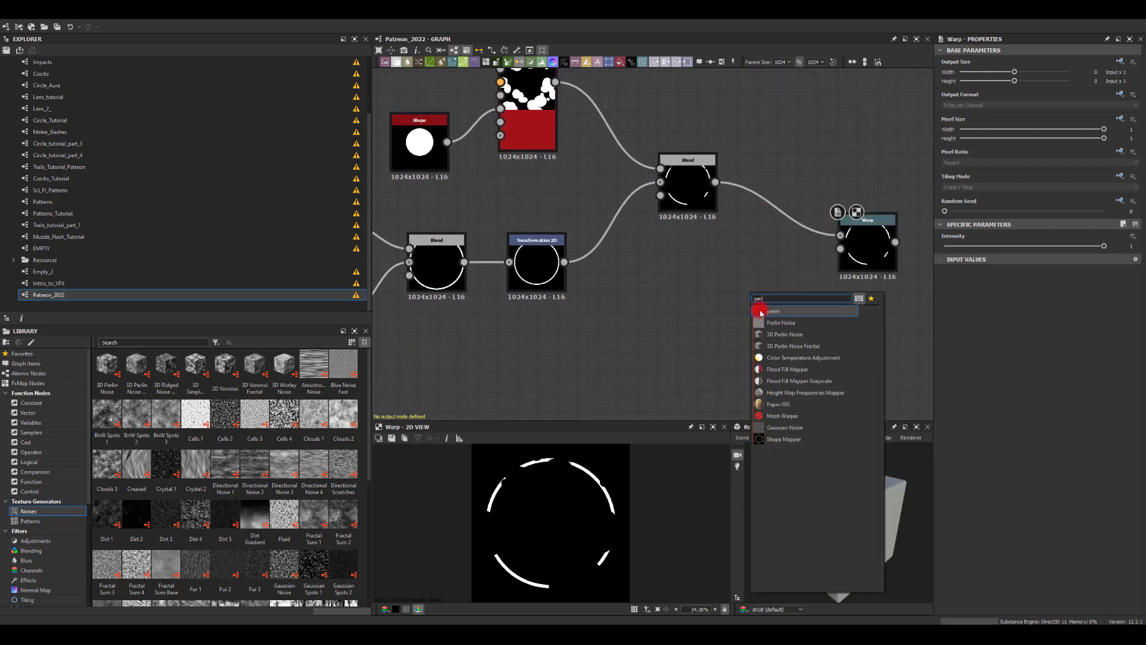
{"action": "left_click", "coordinate": [773, 323]}
{"action": "left_click_drag", "start_coordinate": [760, 288], "coordinate": [841, 249]}
{"action": "double_click", "coordinate": [844, 236]}
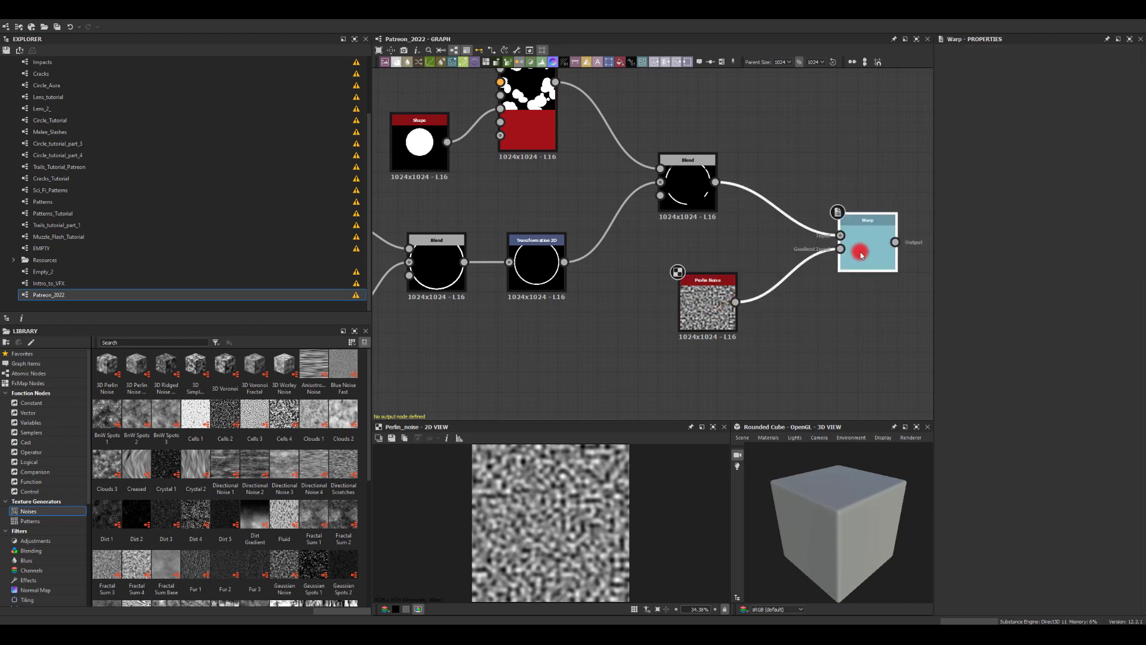
{"action": "left_click", "coordinate": [688, 307]}
{"action": "left_click_drag", "start_coordinate": [942, 451], "coordinate": [955, 453]}
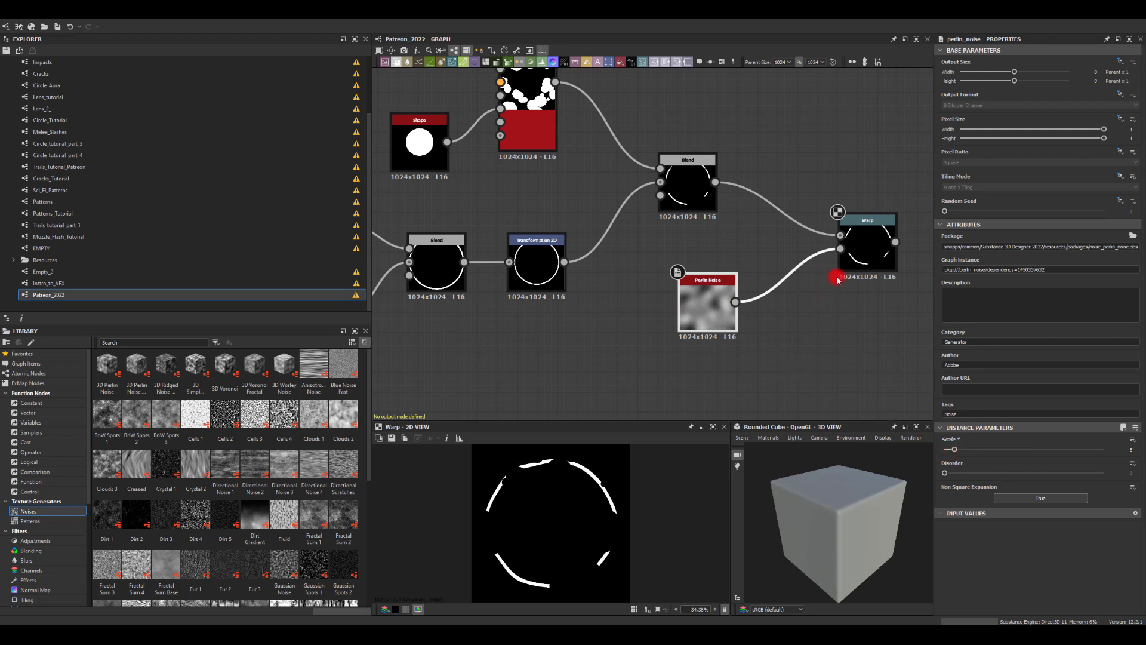
Step: Add a Blur HQ Grayscale node to the Warp's output and place it just below the Warp
{"action": "middle_click_drag", "start_coordinate": [859, 326], "coordinate": [659, 291]}
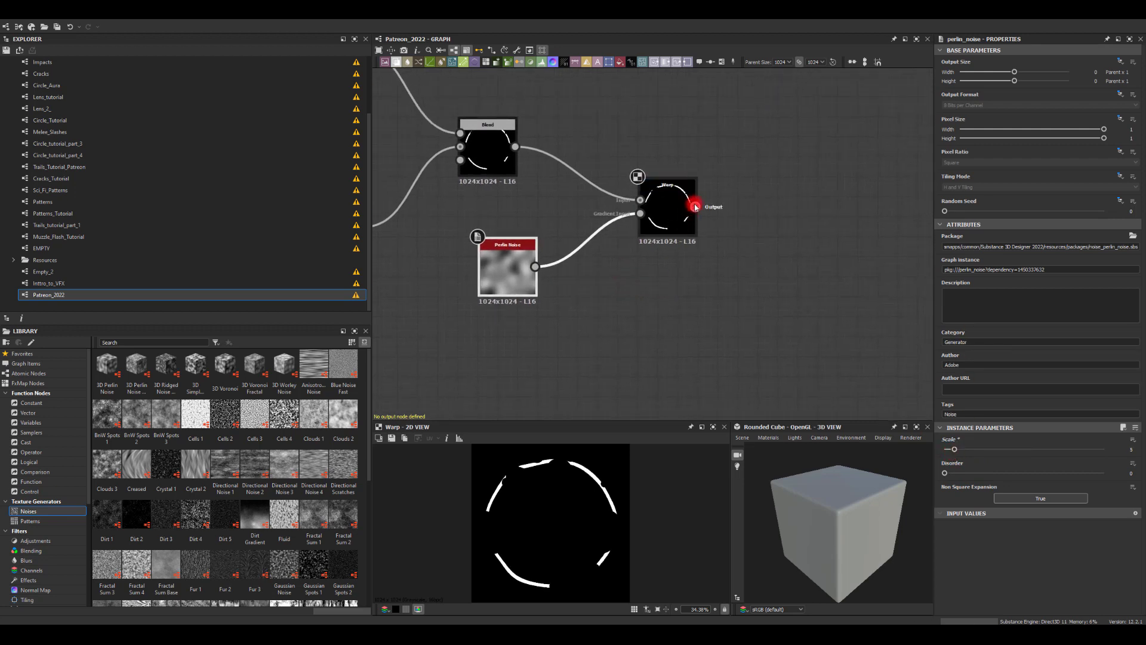
{"action": "left_click_drag", "start_coordinate": [695, 207], "coordinate": [779, 312]}
{"action": "type", "text": "bl"}
{"action": "left_click", "coordinate": [812, 352]}
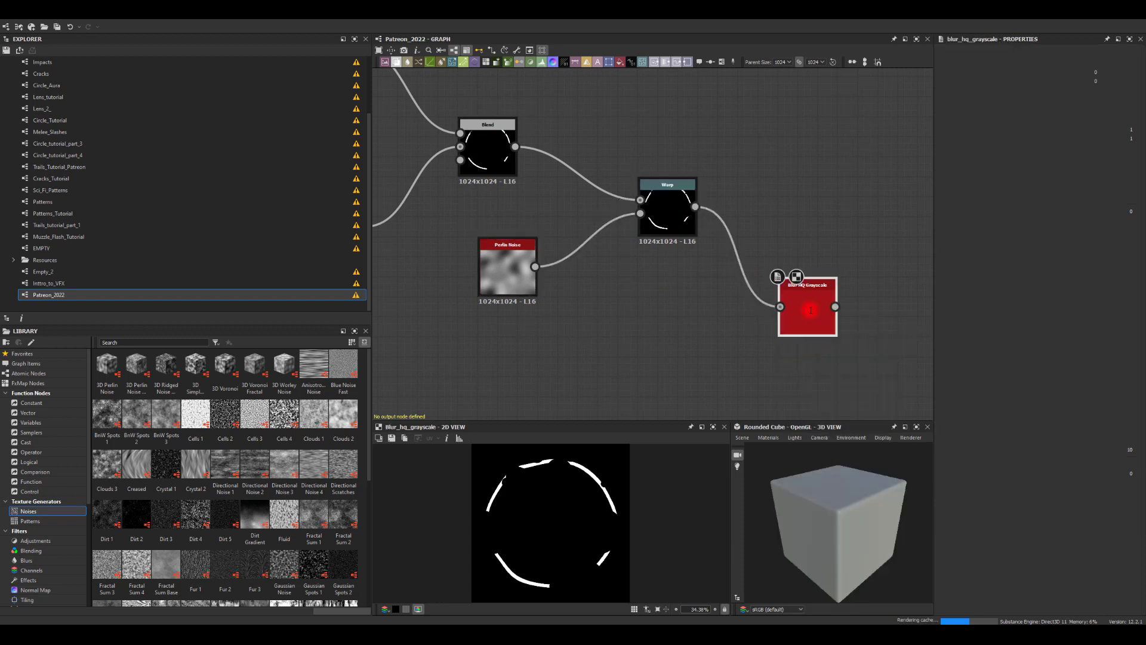
{"action": "left_click_drag", "start_coordinate": [805, 309], "coordinate": [765, 289]}
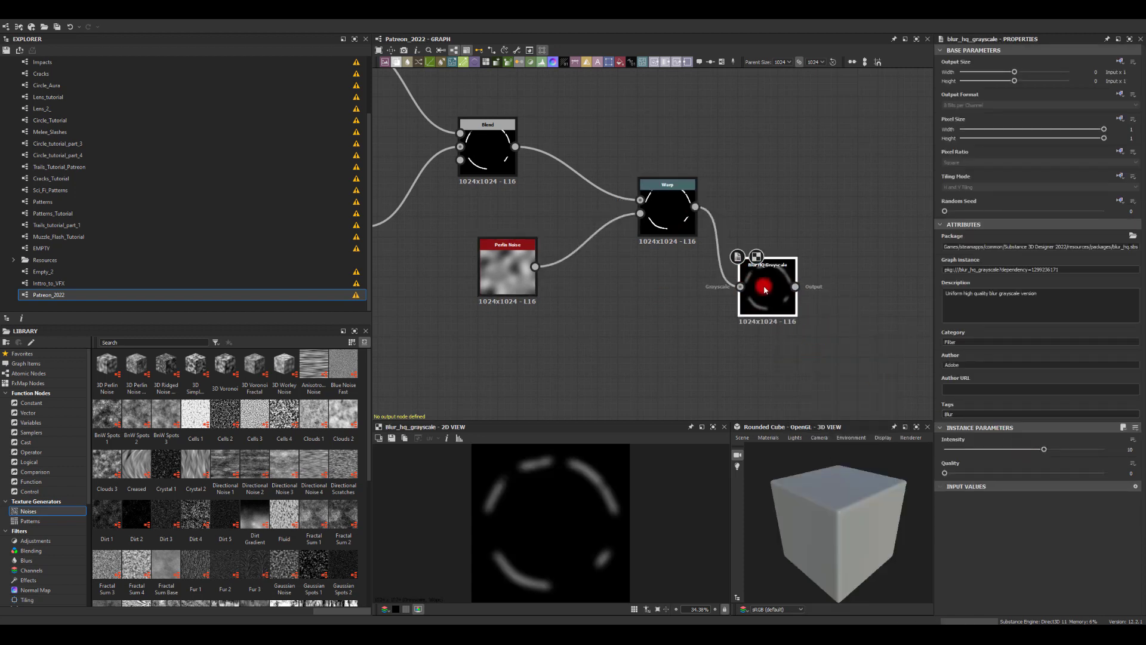
Step: Duplicate the Blur HQ Grayscale node, place the copy beneath the original and set its Intensity to 16
{"action": "key", "text": "ctrl+c"}
{"action": "key", "text": "ctrl+v"}
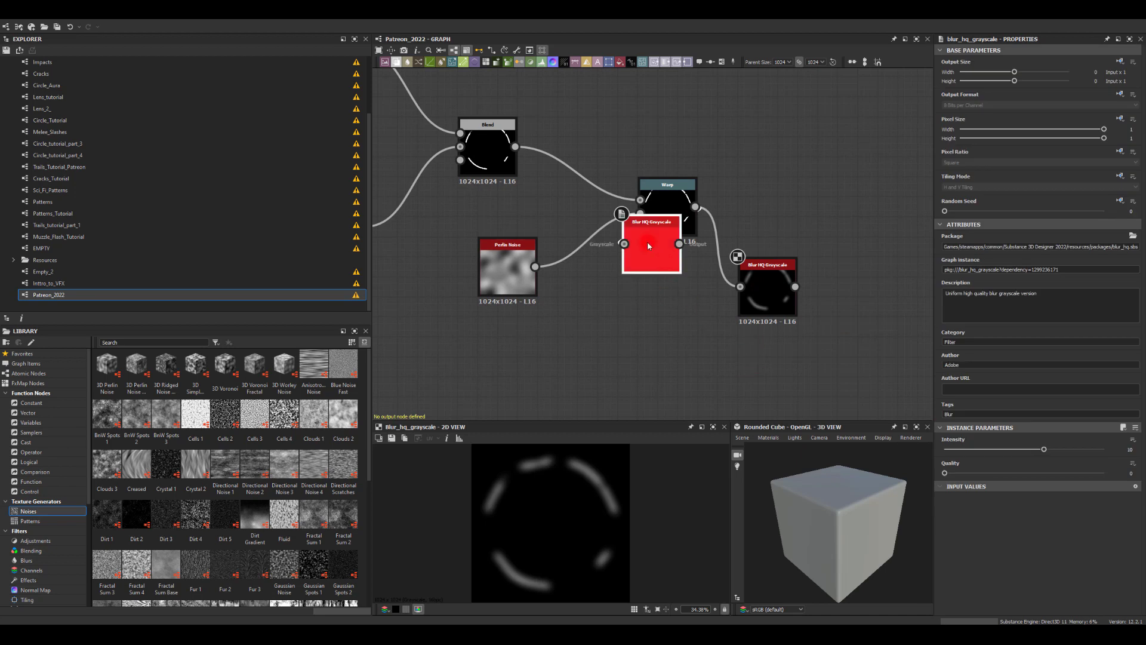
{"action": "left_click_drag", "start_coordinate": [648, 240], "coordinate": [757, 361]}
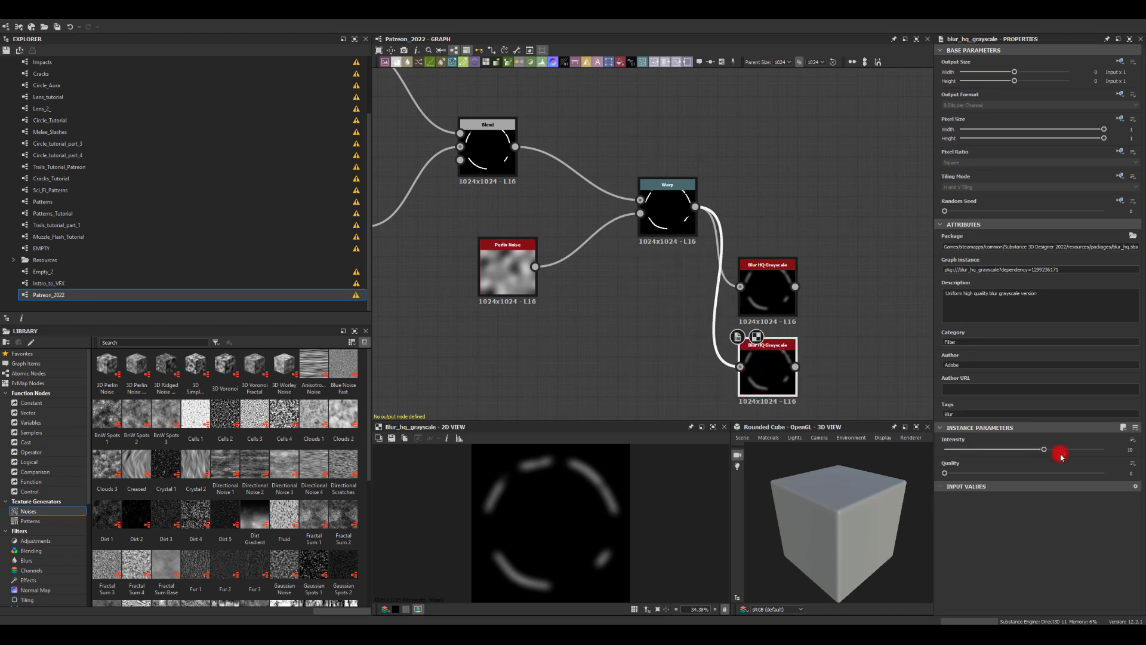
{"action": "left_click_drag", "start_coordinate": [1043, 451], "coordinate": [1109, 452]}
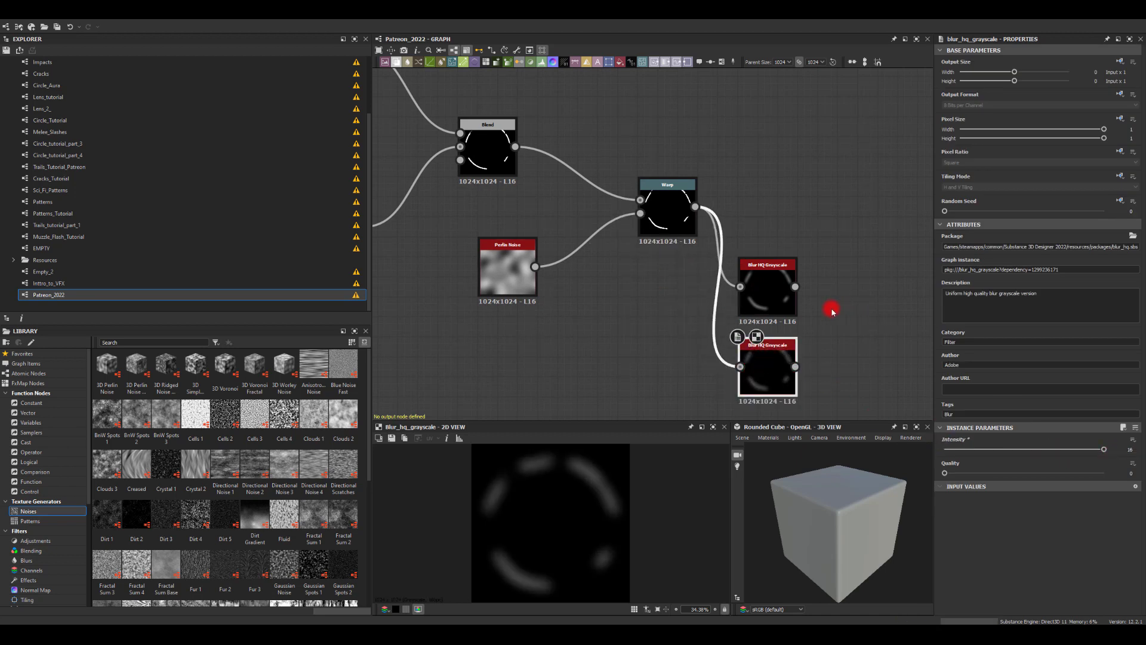
Step: Blend the Warp output over the upper Blur HQ Grayscale node using Max (Lighten) mode
{"action": "left_click_drag", "start_coordinate": [795, 286], "coordinate": [892, 211]}
{"action": "type", "text": "bl"}
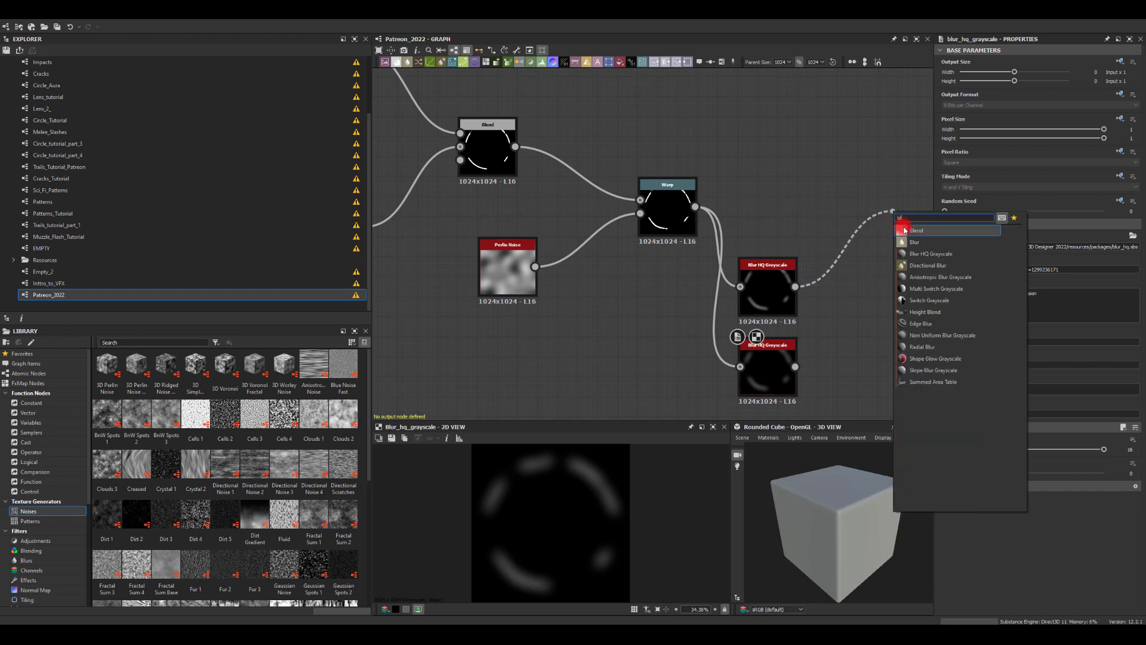
{"action": "left_click", "coordinate": [905, 230]}
{"action": "left_click_drag", "start_coordinate": [705, 199], "coordinate": [900, 194]}
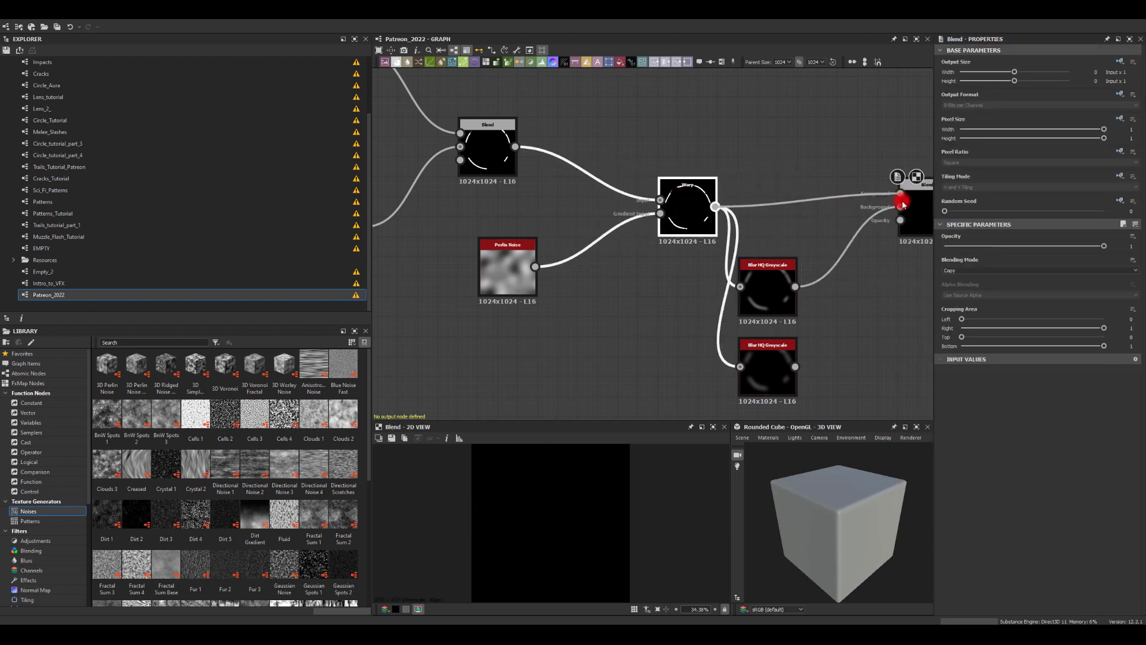
{"action": "left_click", "coordinate": [963, 270]}
{"action": "left_click", "coordinate": [955, 305]}
Step: Insert a third Blur HQ Grayscale node between the Warp and the foreground input of the Max (Lighten) Blend
{"action": "middle_click_drag", "start_coordinate": [834, 320], "coordinate": [657, 276]}
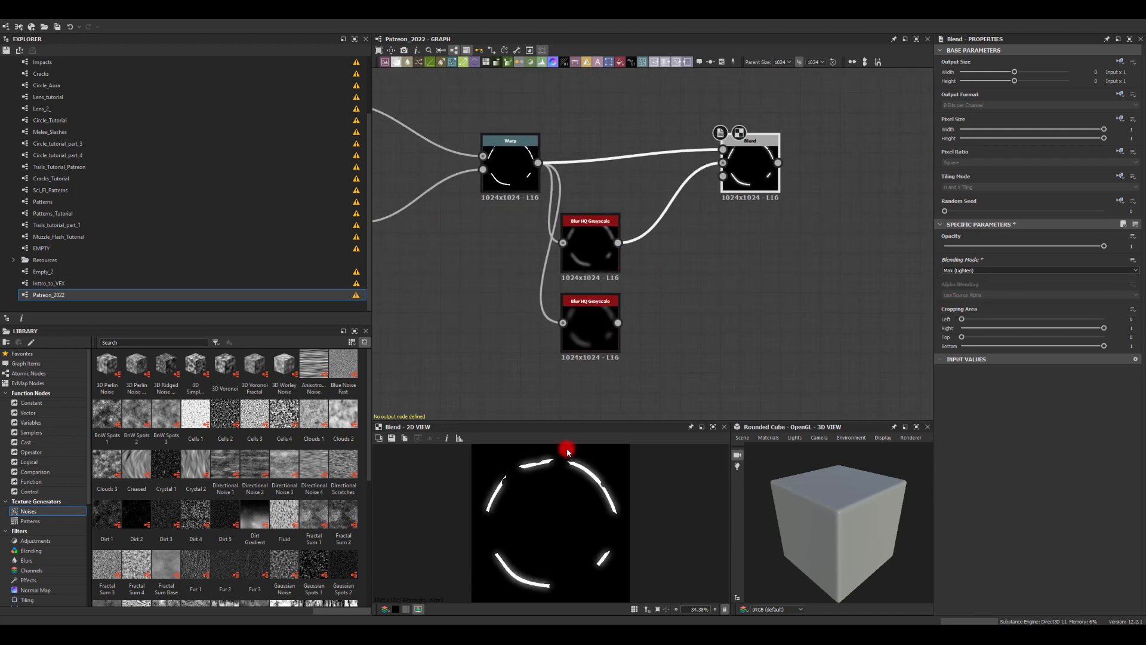
{"action": "scroll", "coordinate": [589, 468], "scroll_direction": "up", "scroll_amount": 5}
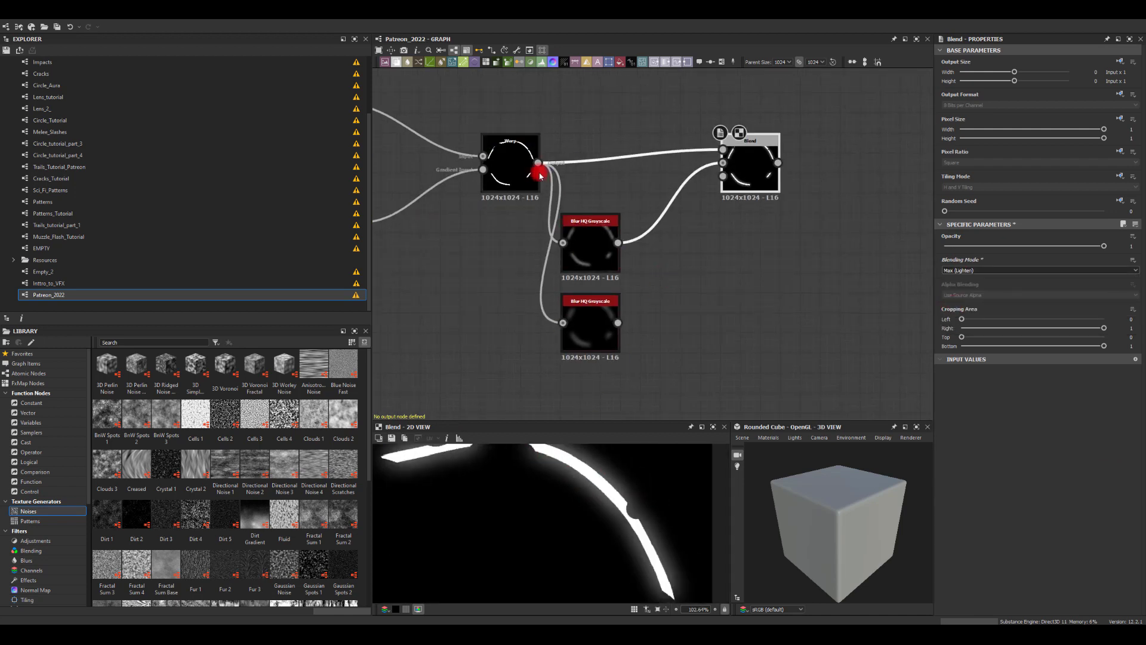
{"action": "left_click_drag", "start_coordinate": [538, 163], "coordinate": [608, 116]}
{"action": "left_click", "coordinate": [637, 153]}
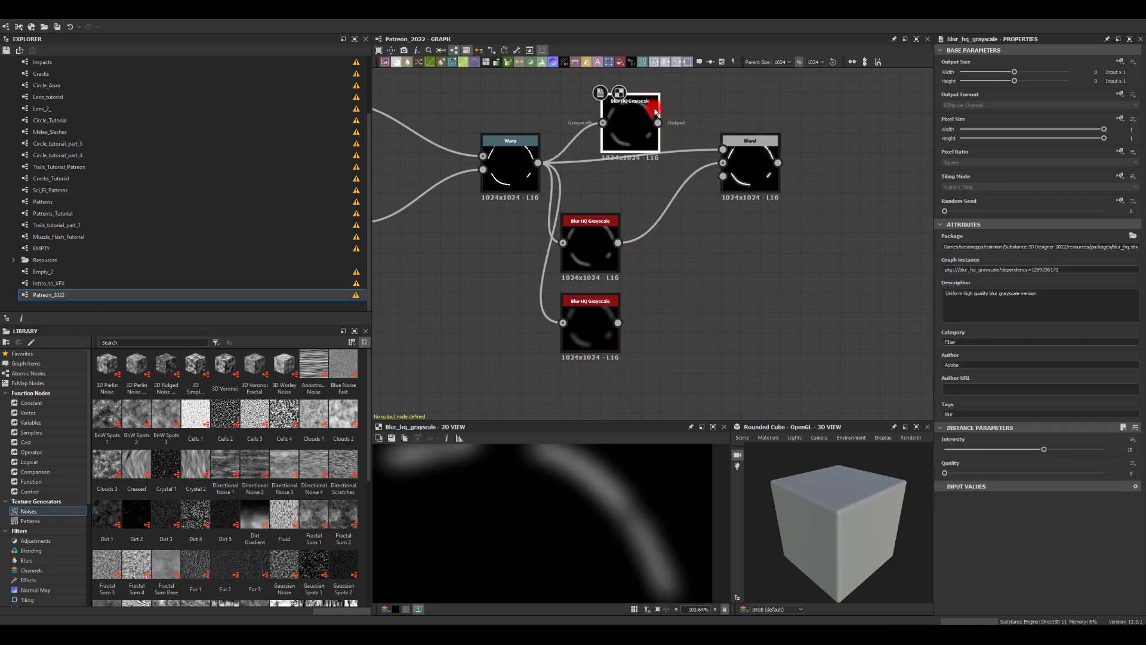
{"action": "left_click_drag", "start_coordinate": [684, 139], "coordinate": [724, 150]}
{"action": "double_click", "coordinate": [750, 175]}
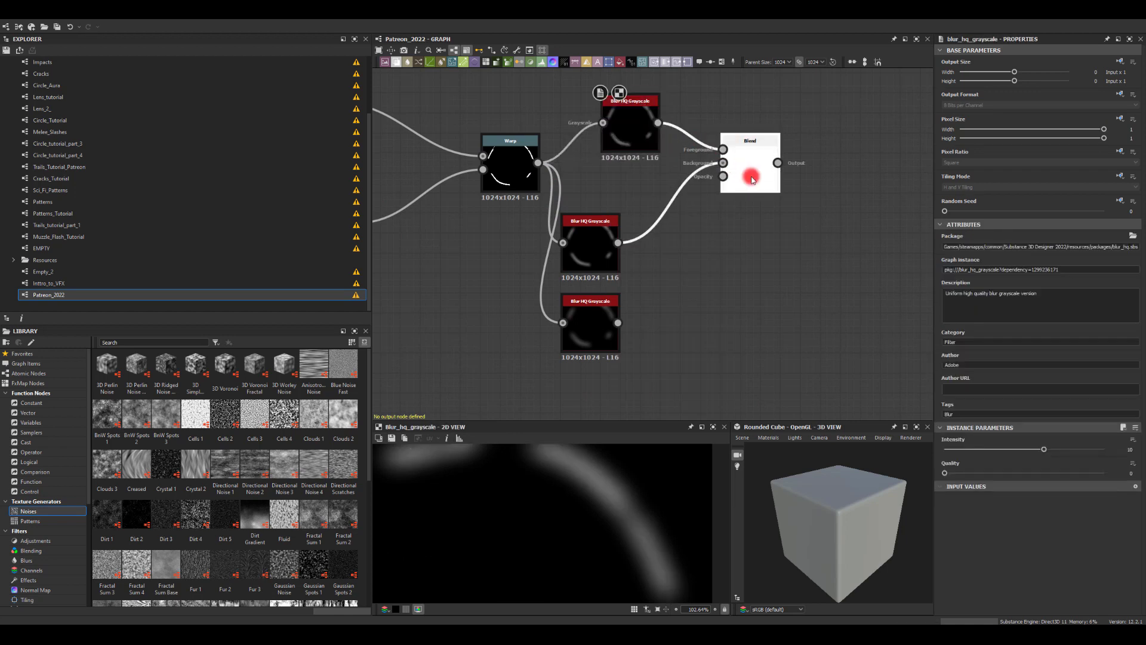
Step: Lower the Intensity of the new foreground Blur HQ Grayscale node and check the softened arcs in the Blend preview
{"action": "left_click", "coordinate": [637, 146]}
{"action": "double_click", "coordinate": [1138, 449]}
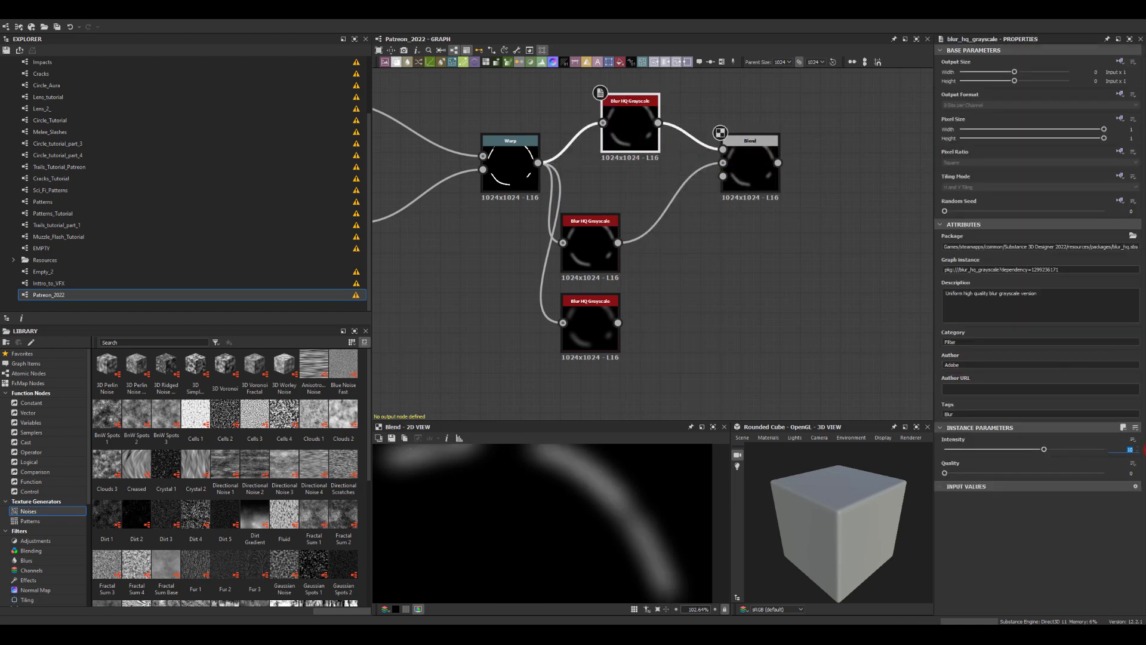
{"action": "key", "text": "Return"}
{"action": "left_click", "coordinate": [745, 179]}
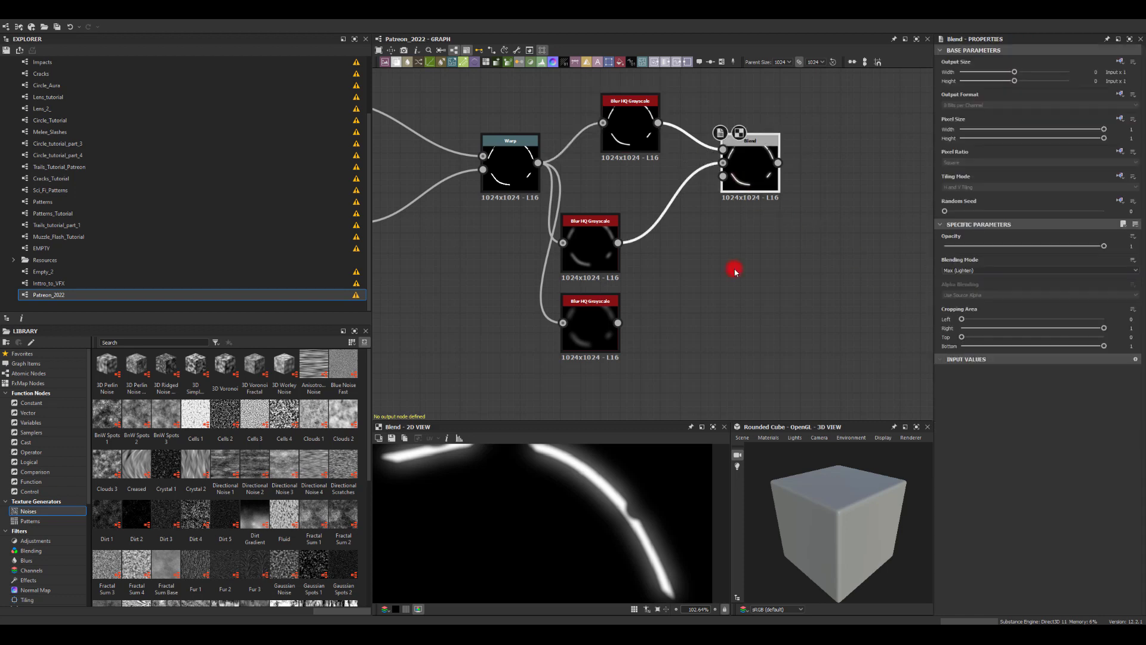
{"action": "scroll", "coordinate": [580, 487], "scroll_direction": "down", "scroll_amount": 5}
{"action": "scroll", "coordinate": [580, 489], "scroll_direction": "down", "scroll_amount": 1}
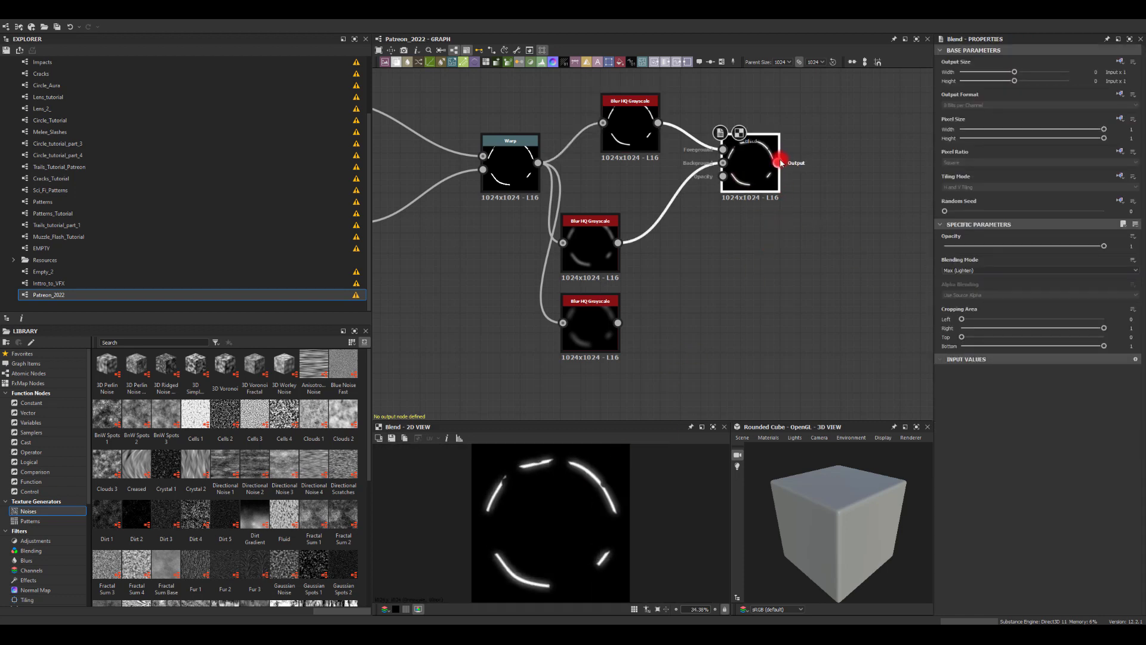
Step: Add a second Max (Lighten) Blend that lays the lowest Blur HQ Grayscale over the first glow Blend, and reposition it
{"action": "left_click_drag", "start_coordinate": [777, 163], "coordinate": [847, 212]}
{"action": "type", "text": "bl"}
{"action": "left_click", "coordinate": [864, 238]}
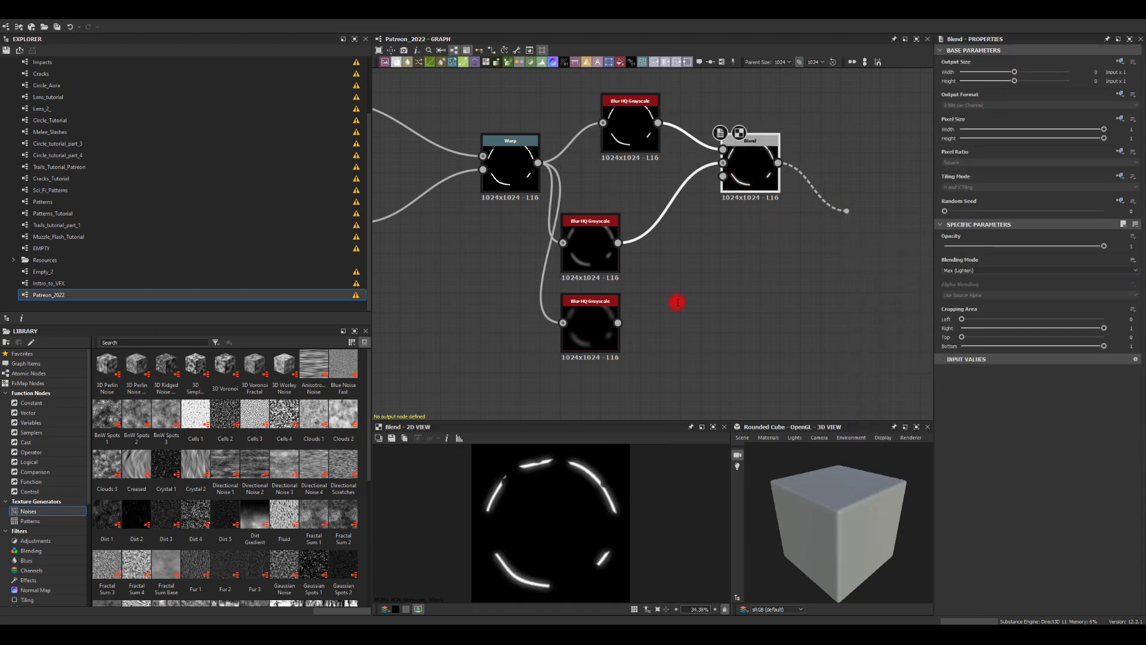
{"action": "left_click_drag", "start_coordinate": [617, 322], "coordinate": [869, 206]}
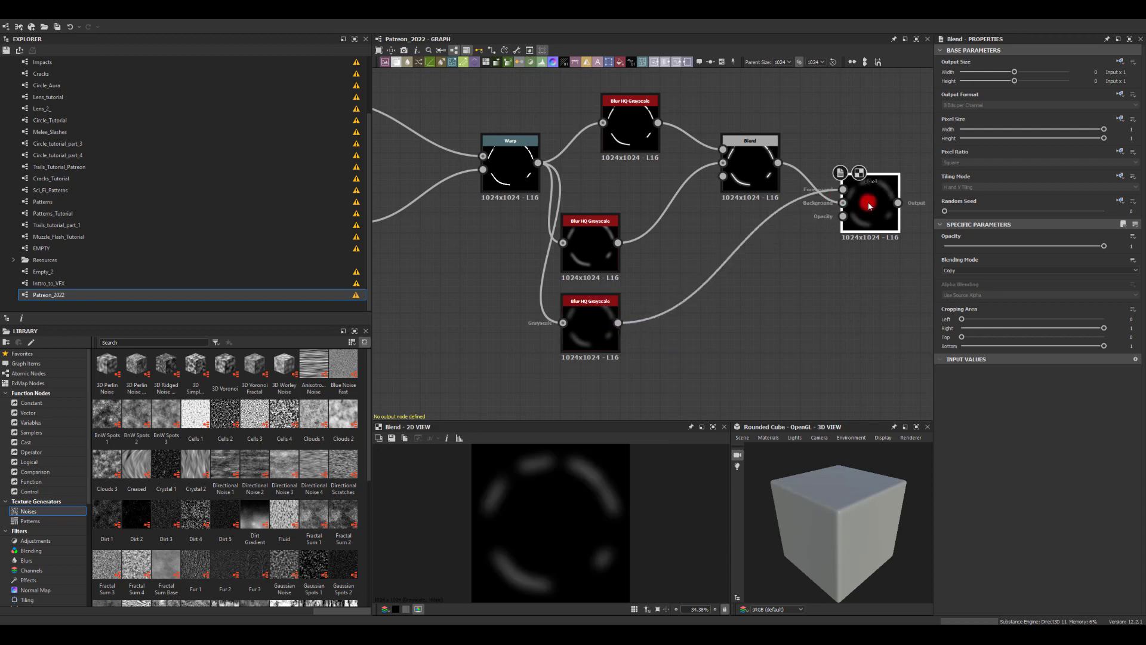
{"action": "left_click", "coordinate": [967, 270]}
{"action": "left_click", "coordinate": [953, 311]}
{"action": "middle_click_drag", "start_coordinate": [822, 306], "coordinate": [800, 311]}
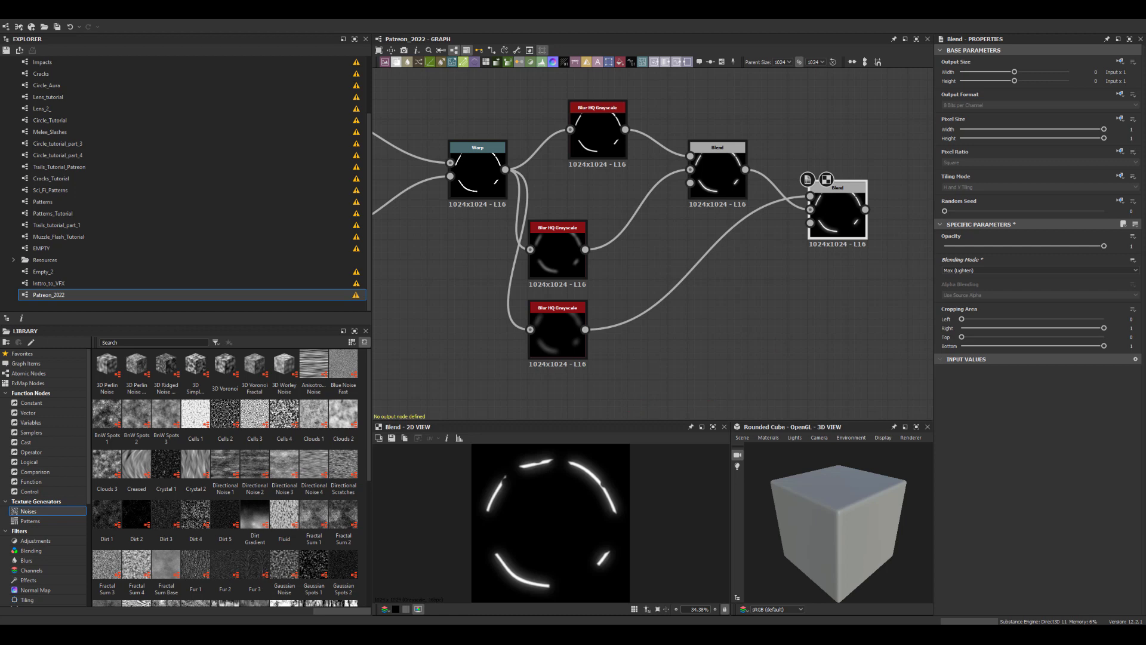
{"action": "middle_click_drag", "start_coordinate": [785, 314], "coordinate": [583, 290]}
{"action": "left_click_drag", "start_coordinate": [644, 186], "coordinate": [634, 225]}
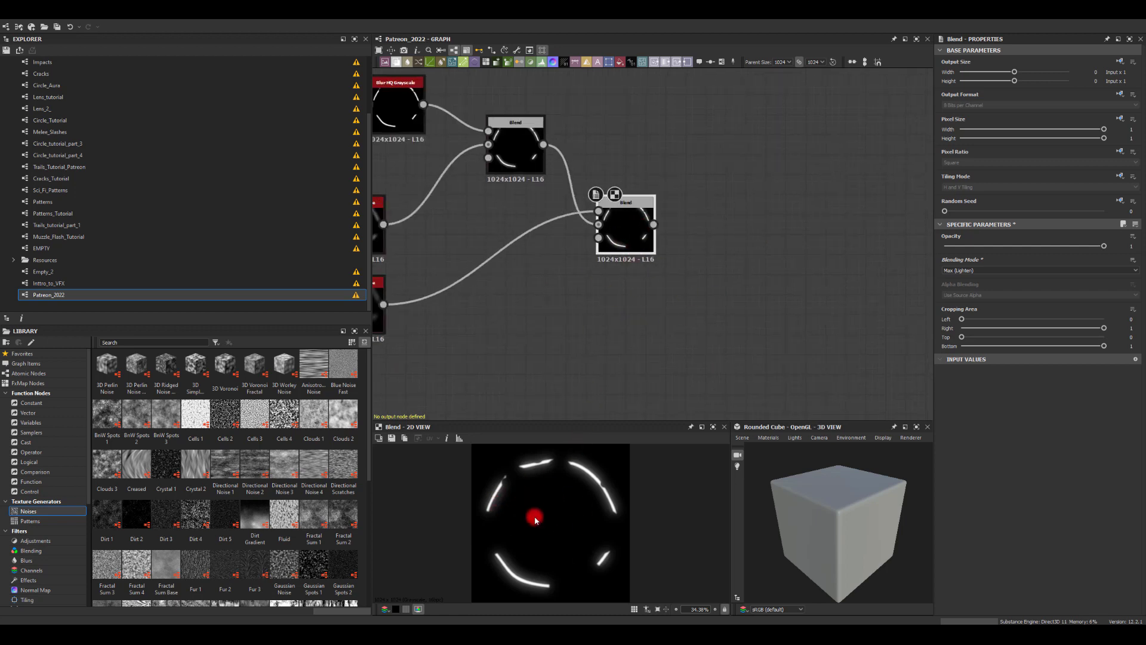
Step: Add another Blend node with the final glow Blend connected to its background
{"action": "left_click_drag", "start_coordinate": [654, 224], "coordinate": [804, 273]}
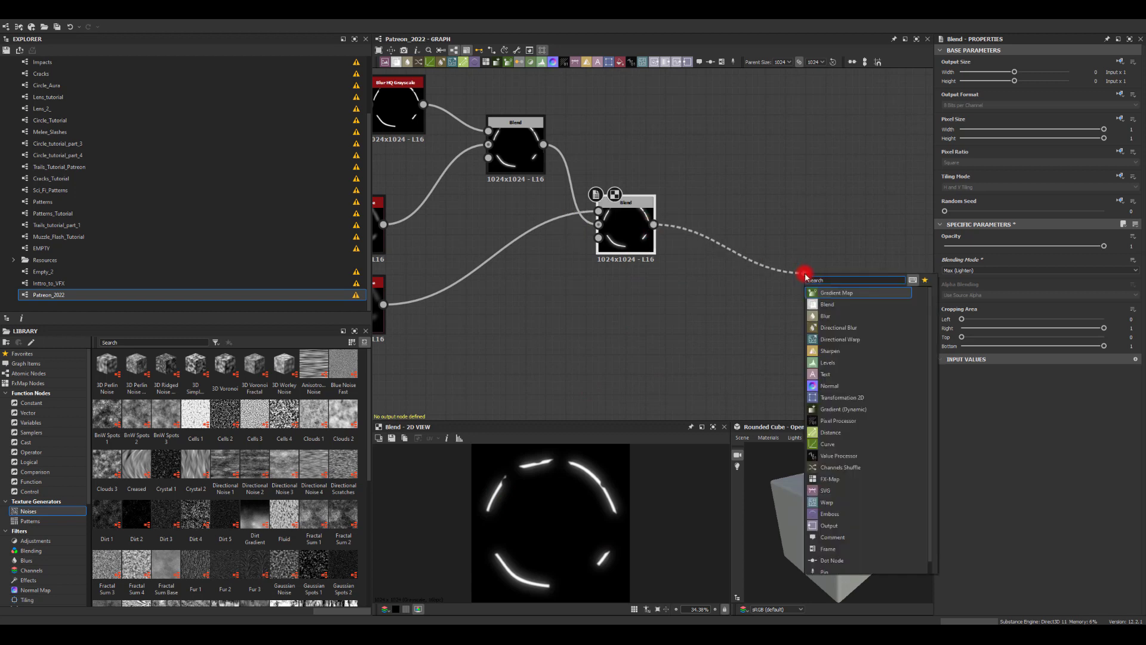
{"action": "type", "text": "bl"}
{"action": "key", "text": "Return"}
Step: Add a Shape node below the glow Blend nodes and set its Pattern to Thorn
{"action": "key", "text": "space"}
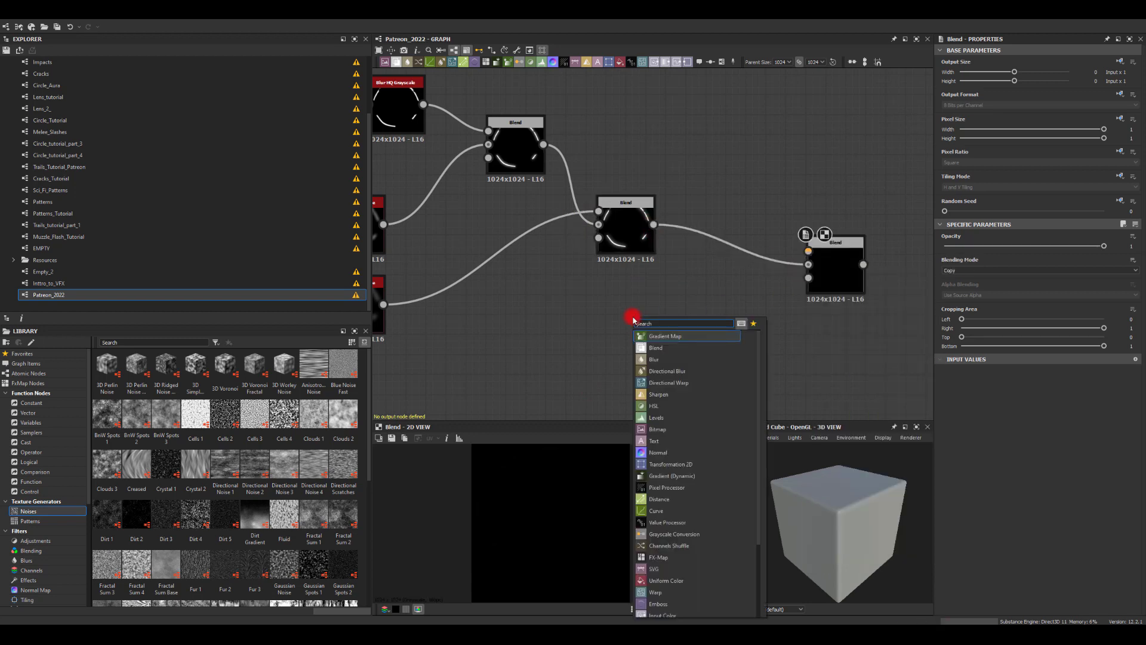
{"action": "type", "text": "sha"}
{"action": "left_click", "coordinate": [654, 350]}
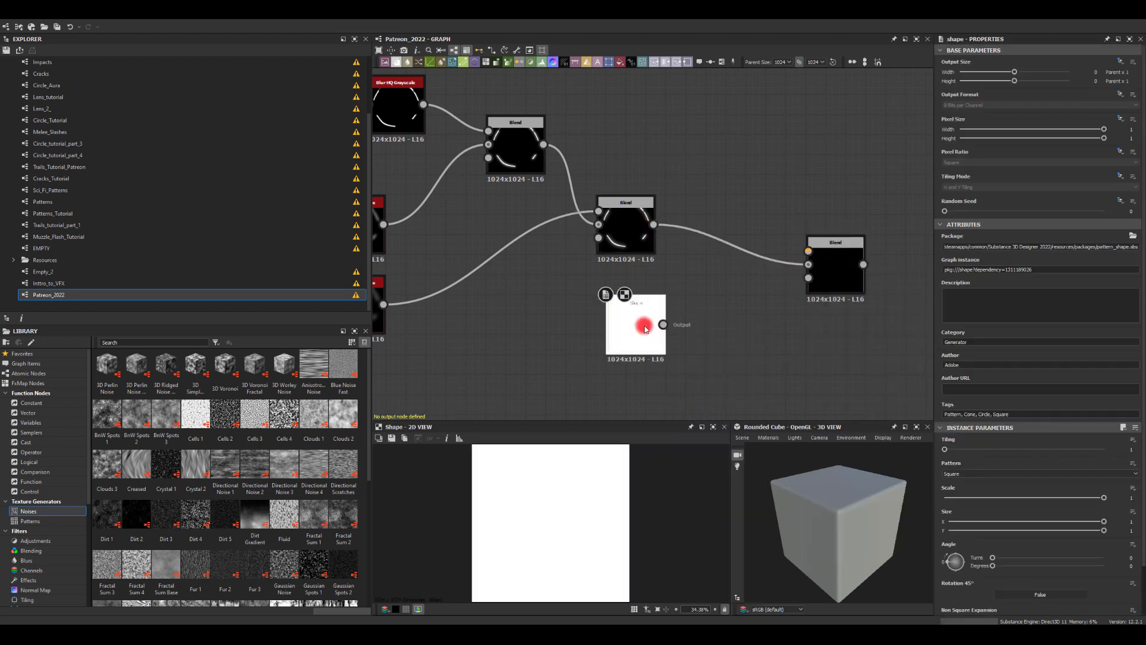
{"action": "left_click", "coordinate": [952, 474]}
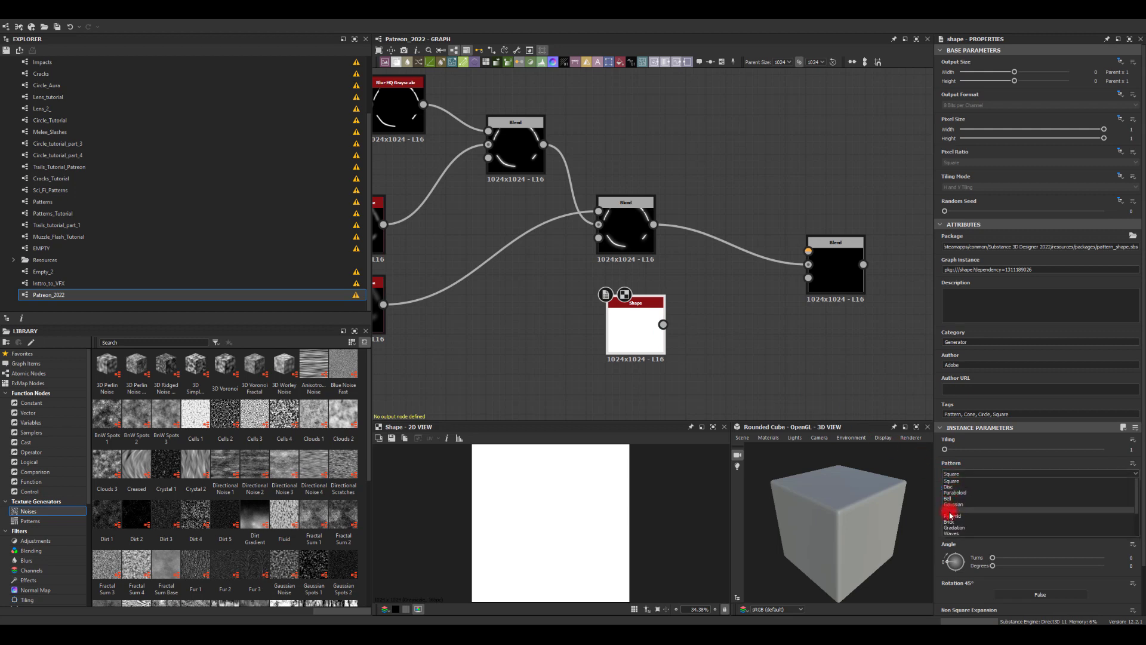
{"action": "left_click", "coordinate": [952, 510]}
Step: Try the Gaussian and Bell patterns on the Shape node and return it to Thorn
{"action": "left_click", "coordinate": [950, 474]}
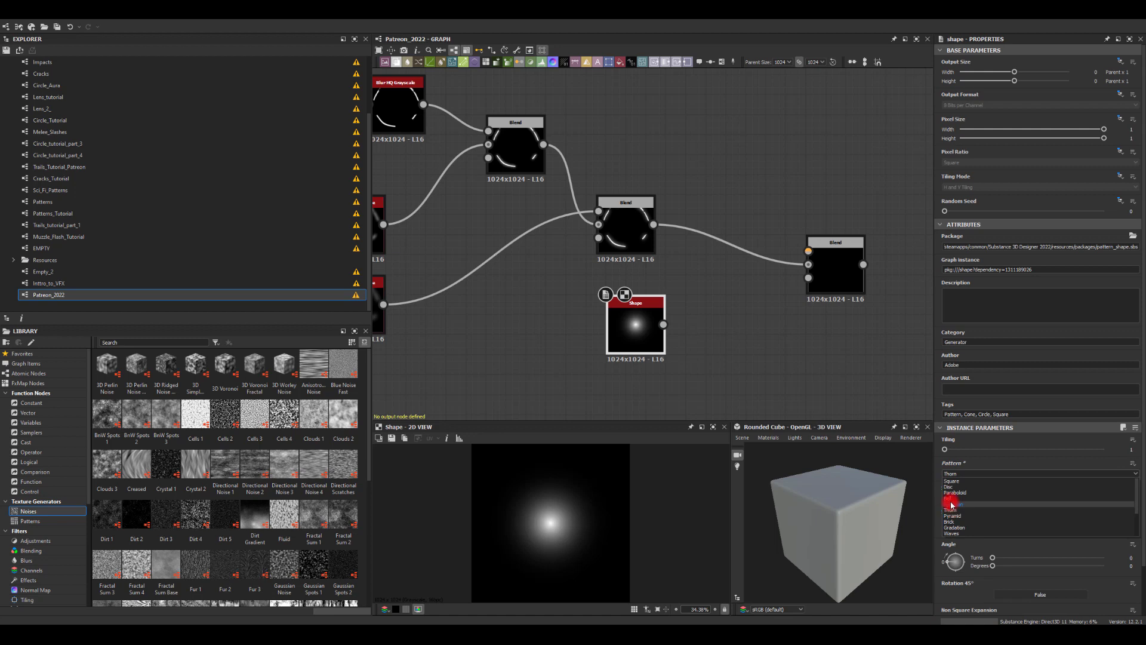
{"action": "left_click", "coordinate": [952, 504]}
{"action": "left_click", "coordinate": [951, 473]}
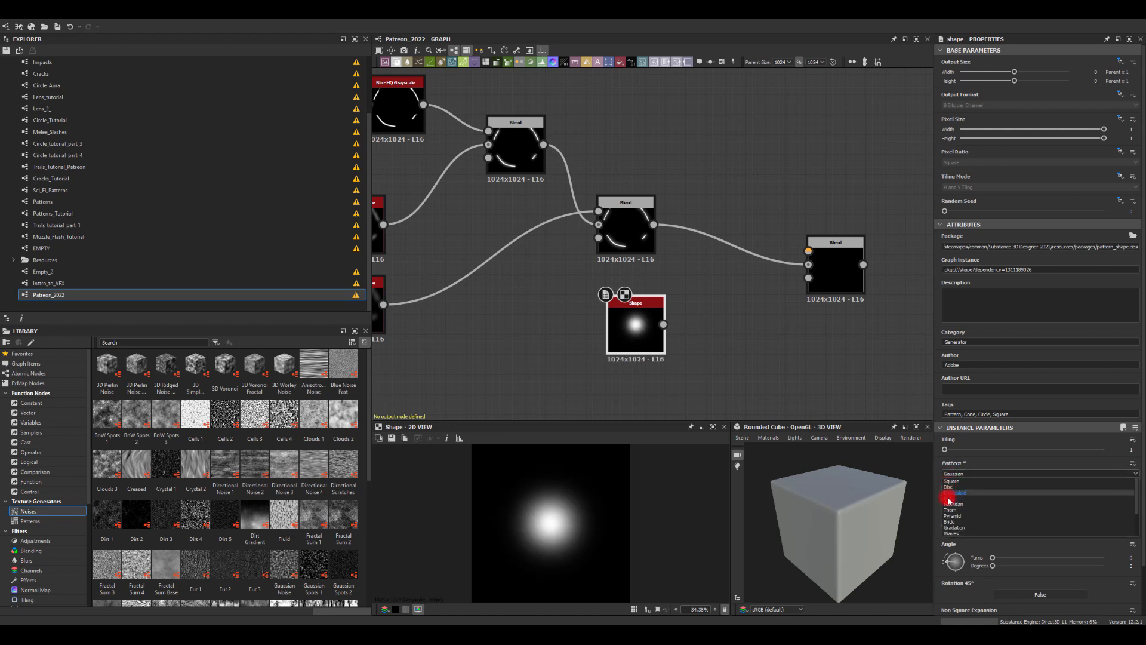
{"action": "left_click", "coordinate": [950, 501]}
{"action": "left_click", "coordinate": [950, 473]}
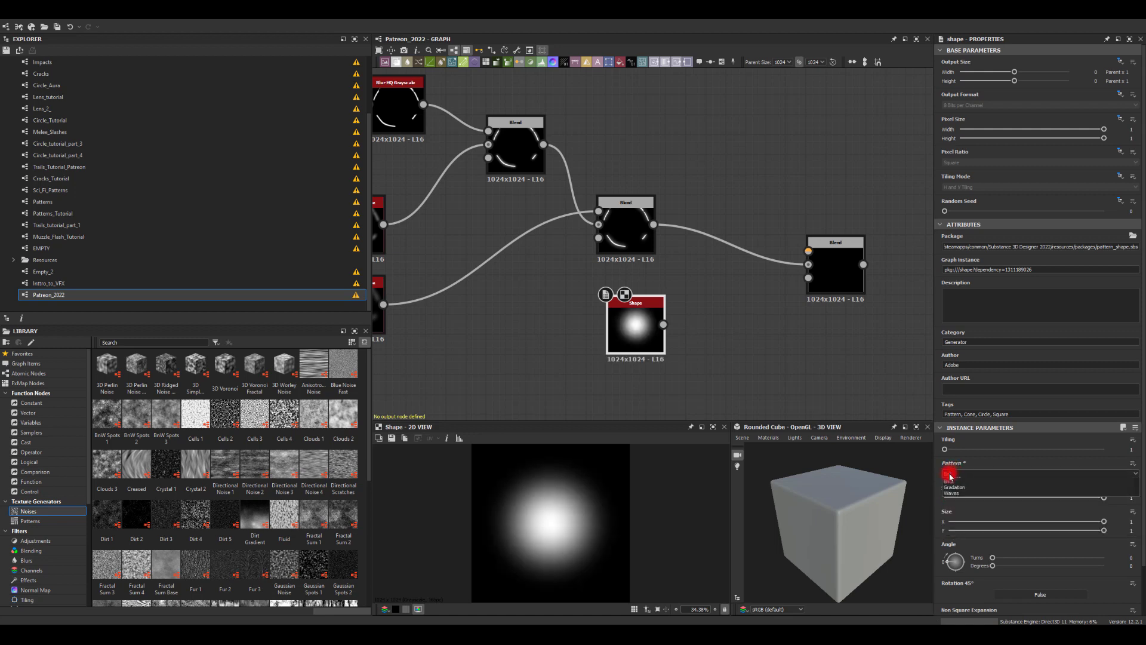
{"action": "left_click", "coordinate": [952, 510]}
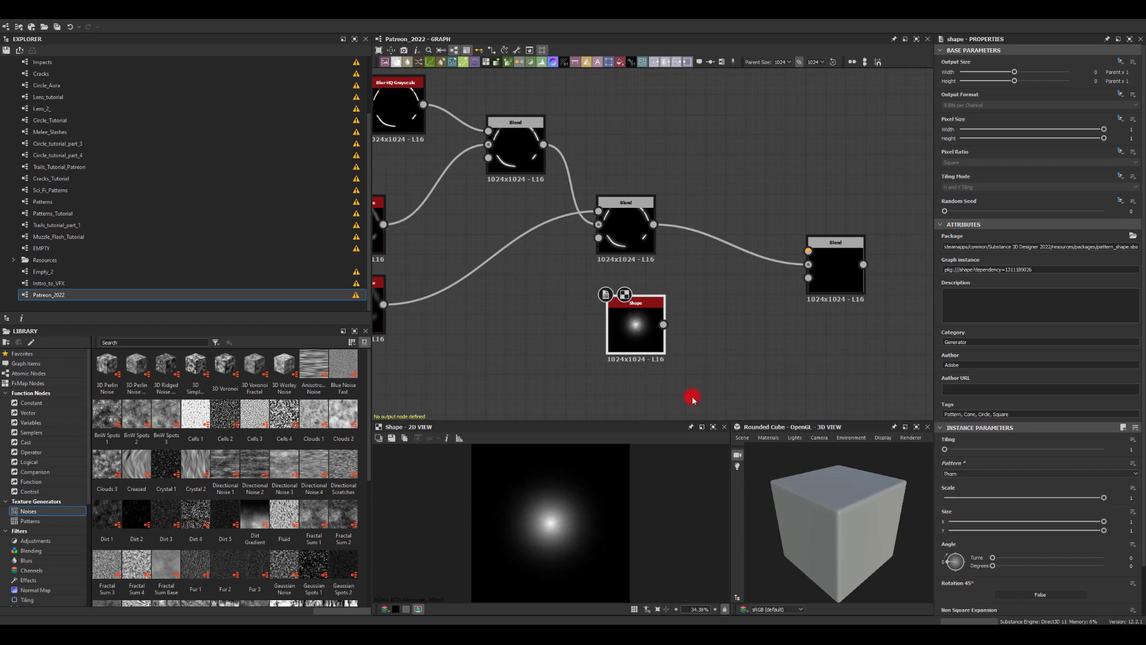
Step: Connect the Shape to the last Blend's foreground and set that Blend's mode to Max (Lighten)
{"action": "left_click_drag", "start_coordinate": [663, 325], "coordinate": [808, 251]}
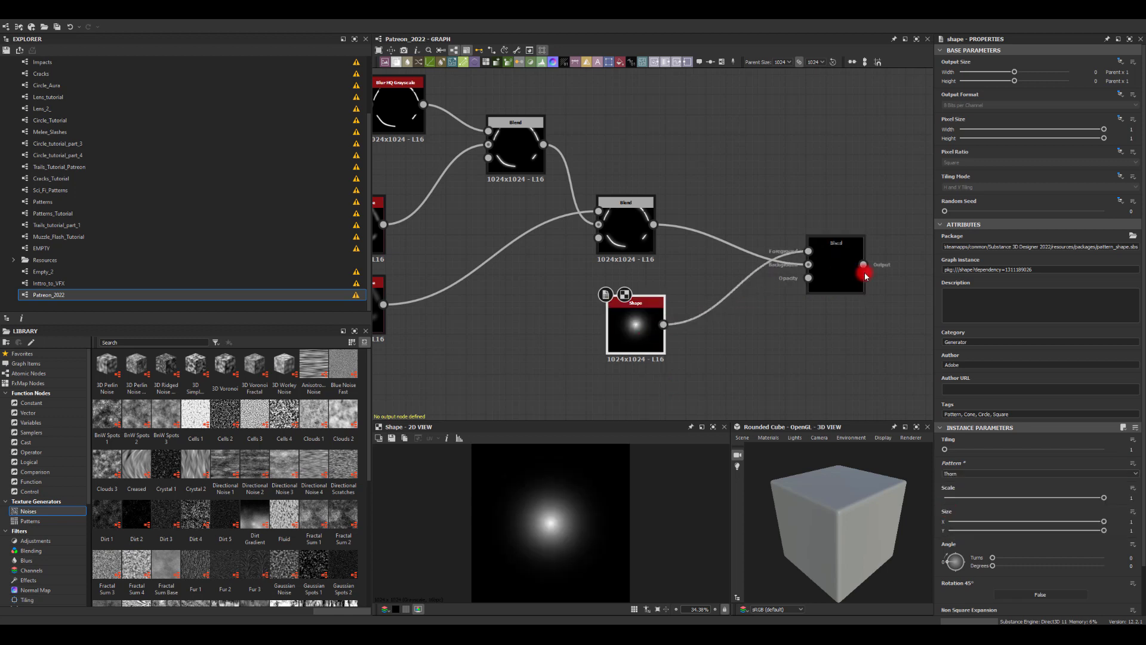
{"action": "left_click", "coordinate": [835, 268]}
{"action": "left_click", "coordinate": [981, 272]}
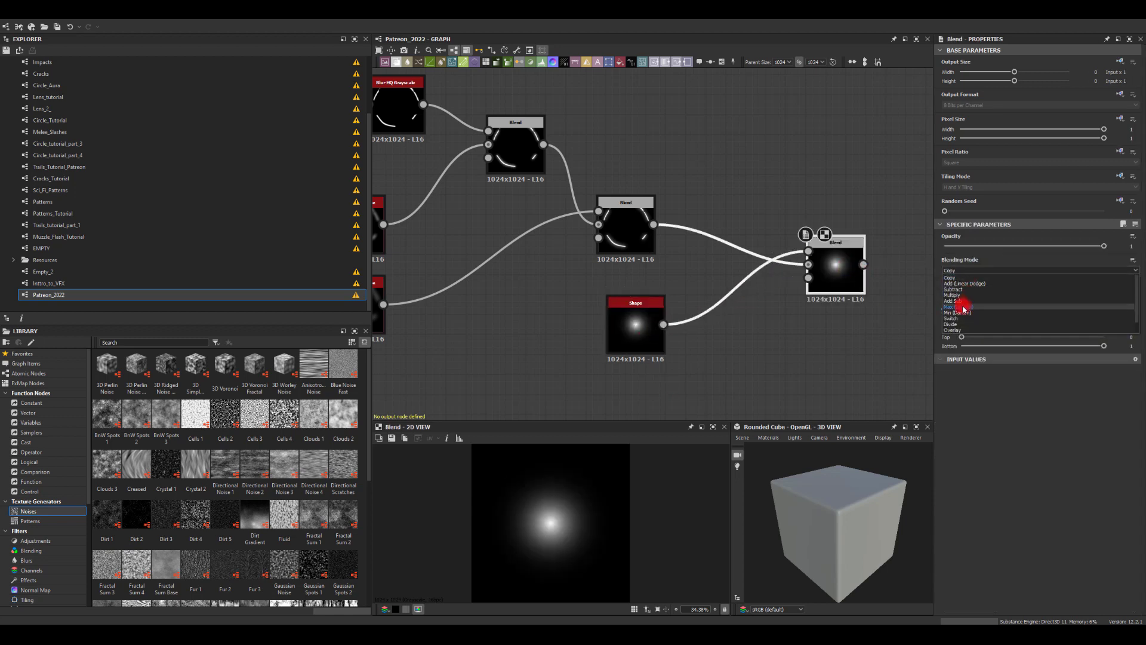
{"action": "left_click", "coordinate": [962, 305]}
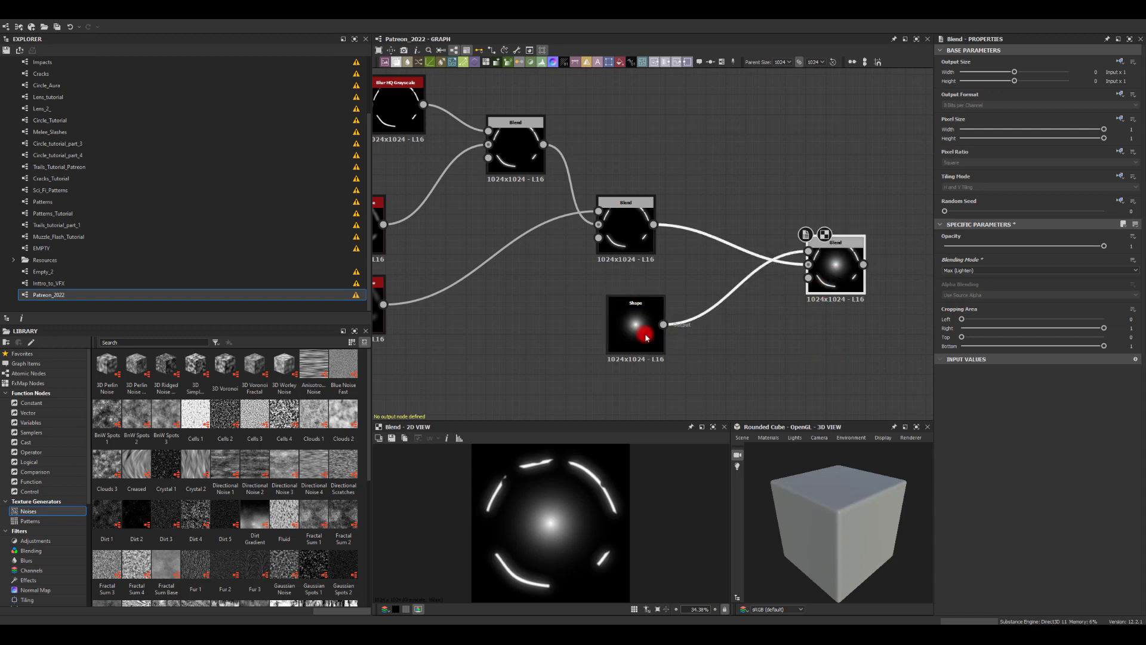
Step: Insert a Blur HQ Grayscale node between the Shape and the last Blend's foreground input
{"action": "left_click_drag", "start_coordinate": [651, 328], "coordinate": [682, 357]}
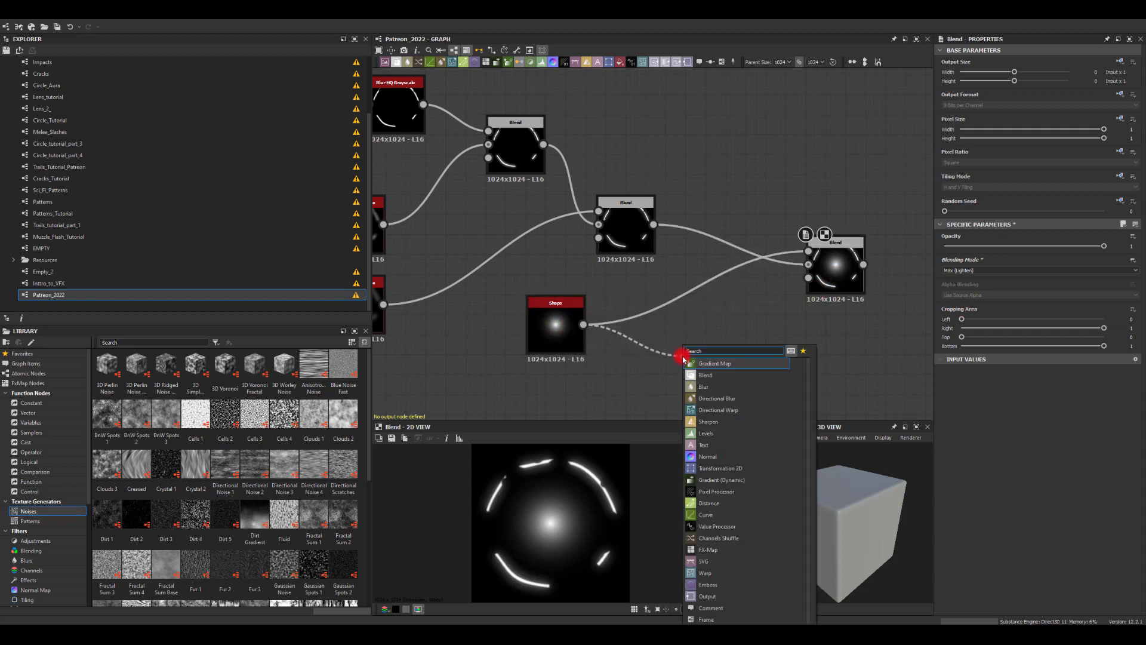
{"action": "type", "text": "bl"}
{"action": "left_click", "coordinate": [706, 386]}
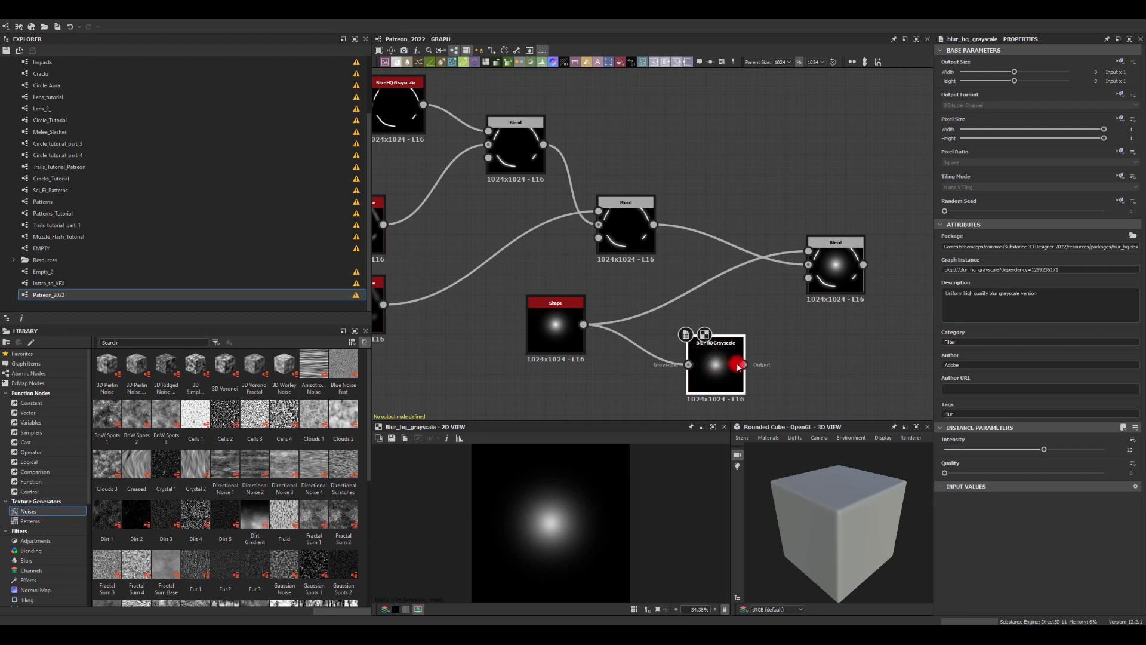
{"action": "left_click_drag", "start_coordinate": [738, 367], "coordinate": [809, 251]}
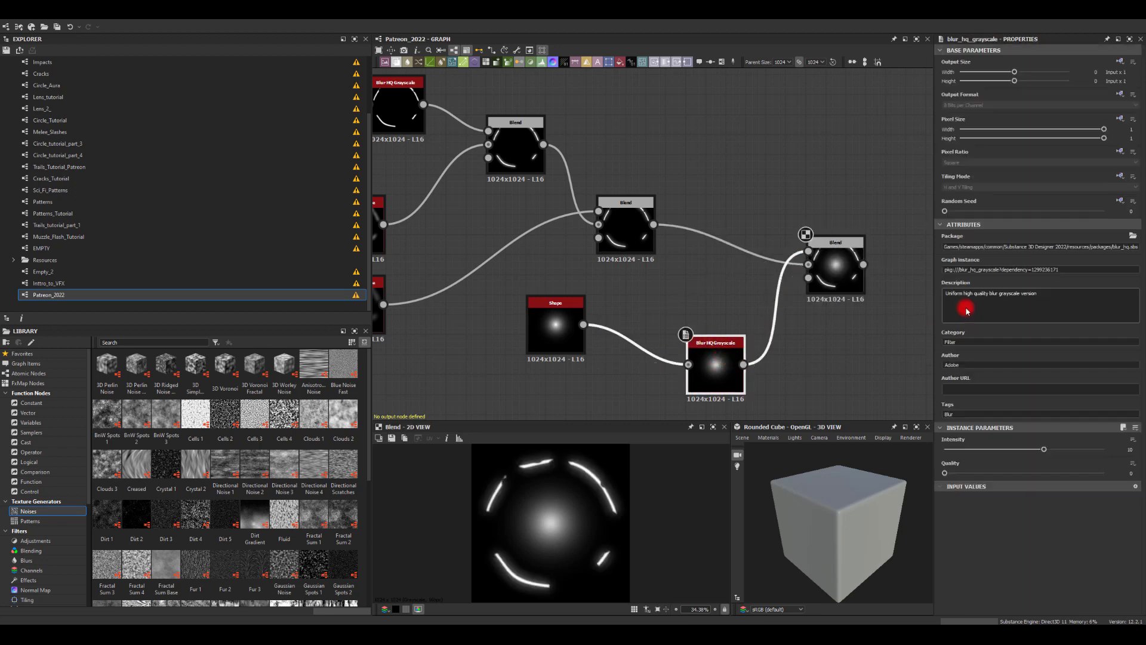
Step: Set the Intensity of the Shape's Blur HQ Grayscale node to 50 and select the last Blend
{"action": "left_click_drag", "start_coordinate": [1044, 449], "coordinate": [1127, 449]}
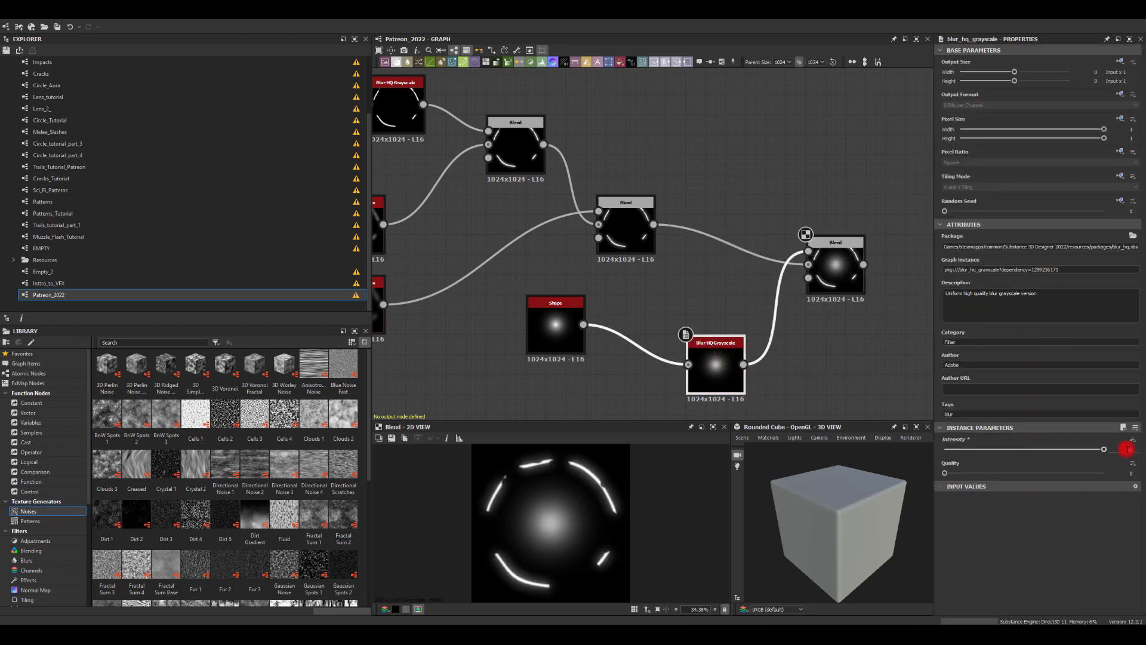
{"action": "type", "text": "50"}
{"action": "key", "text": "Return"}
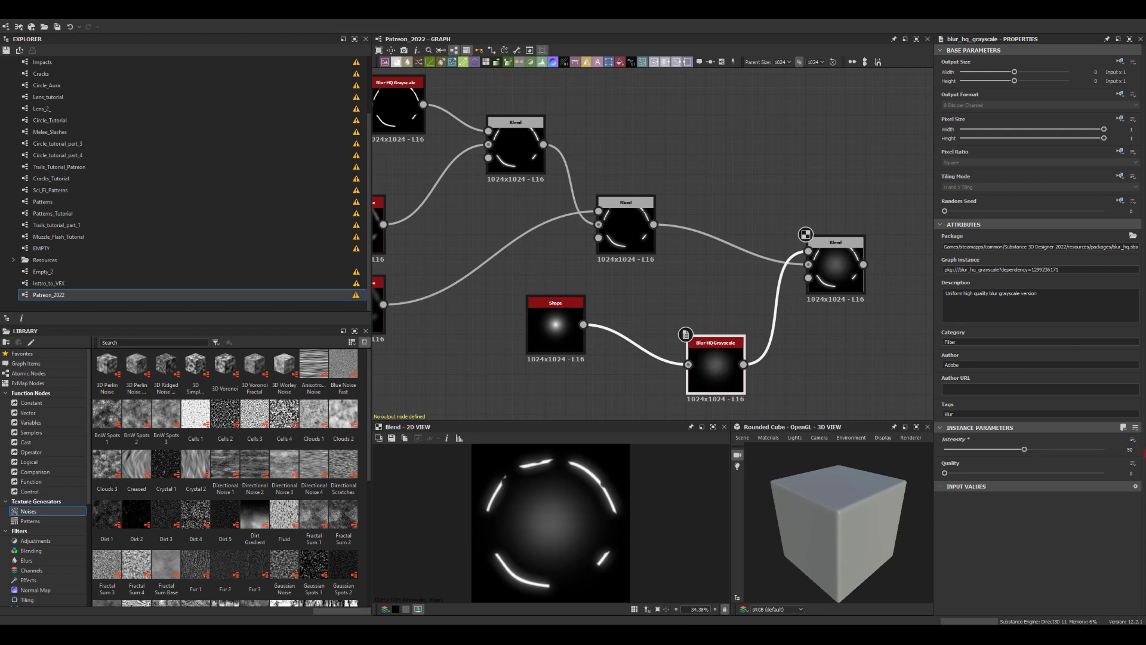
{"action": "left_click", "coordinate": [819, 258]}
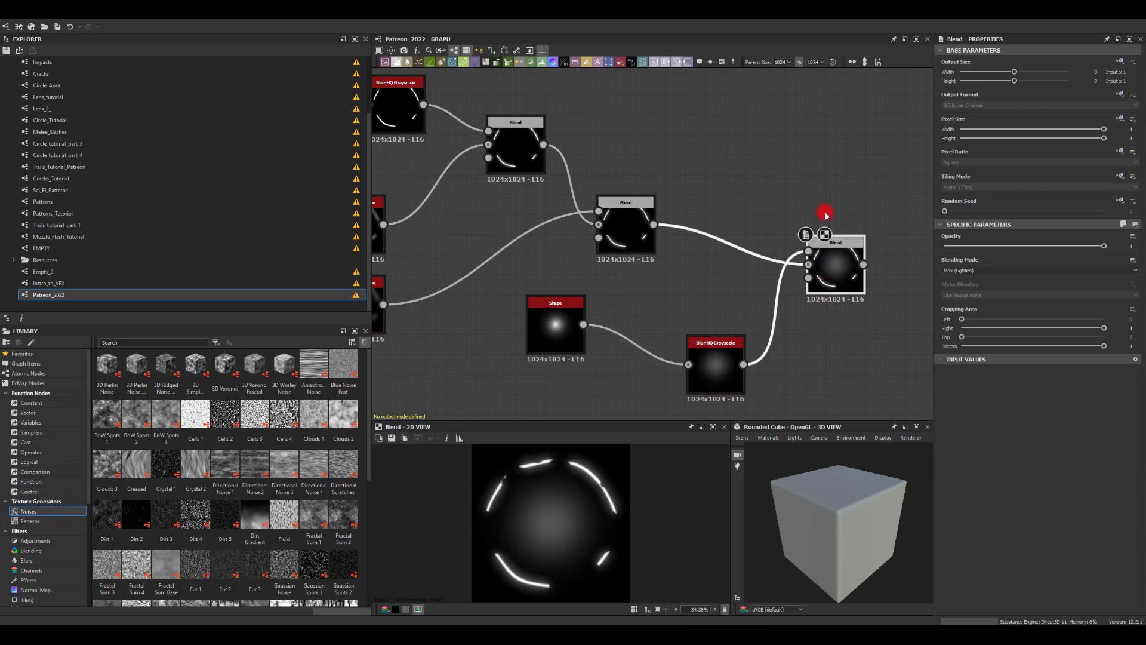
Step: Examine the glowing arc node chain and the earlier flare node network above it in the graph
{"action": "middle_click_drag", "start_coordinate": [827, 320], "coordinate": [742, 318]}
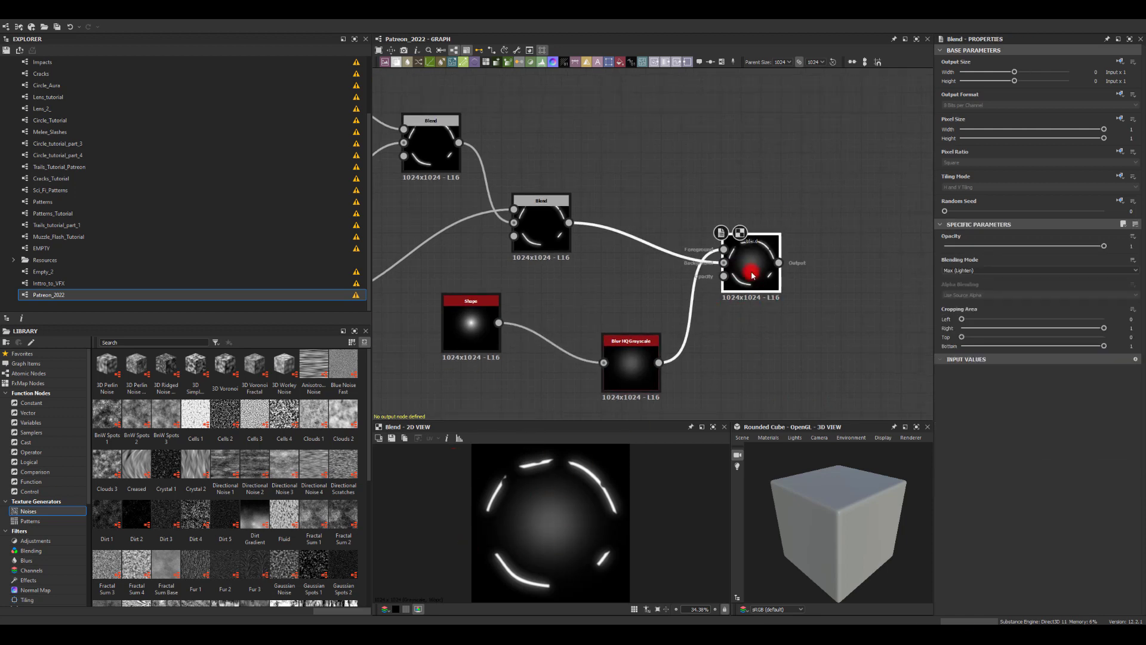
{"action": "left_click", "coordinate": [641, 175]}
{"action": "scroll", "coordinate": [640, 175], "scroll_direction": "down", "scroll_amount": 3}
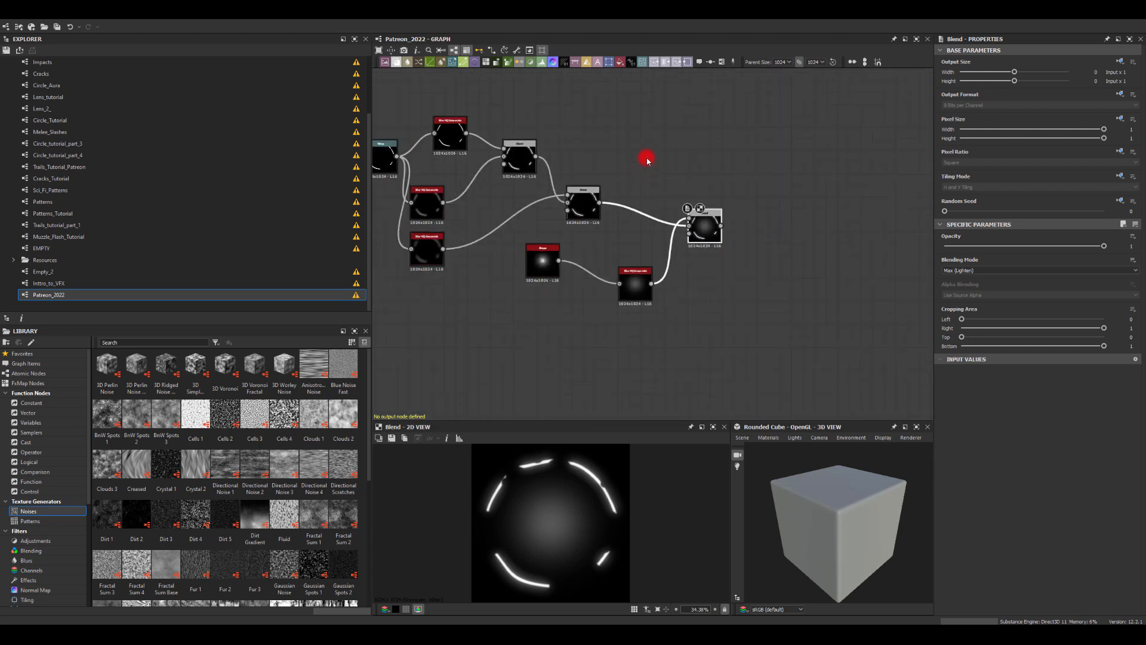
{"action": "middle_click_drag", "start_coordinate": [647, 159], "coordinate": [714, 243]}
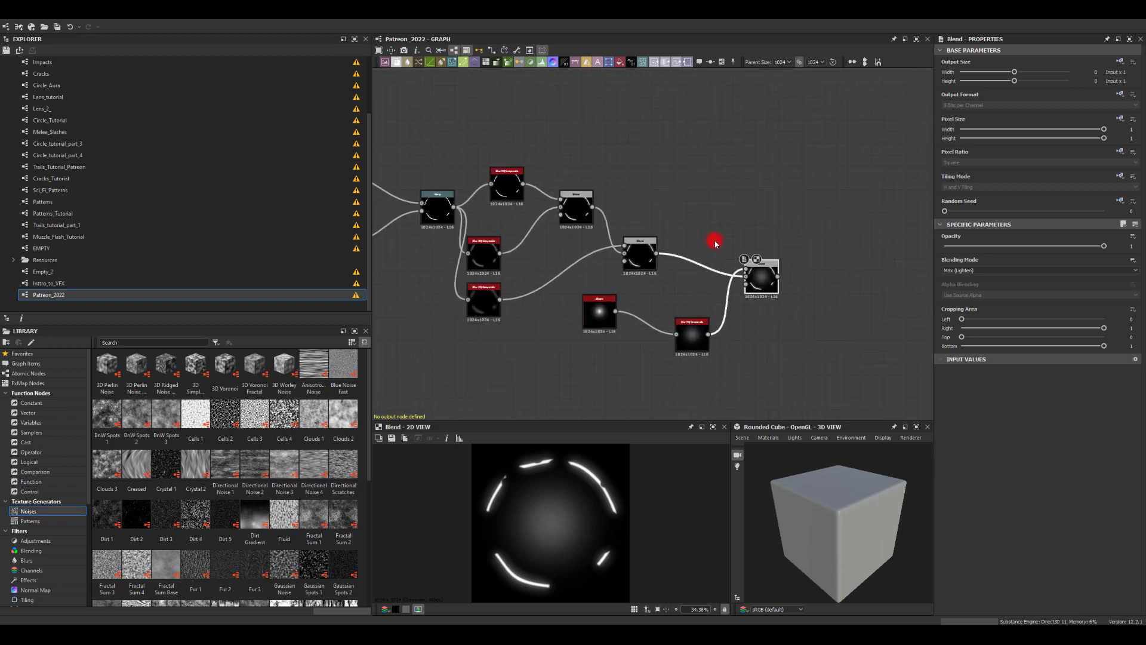
{"action": "scroll", "coordinate": [721, 215], "scroll_direction": "up", "scroll_amount": 2}
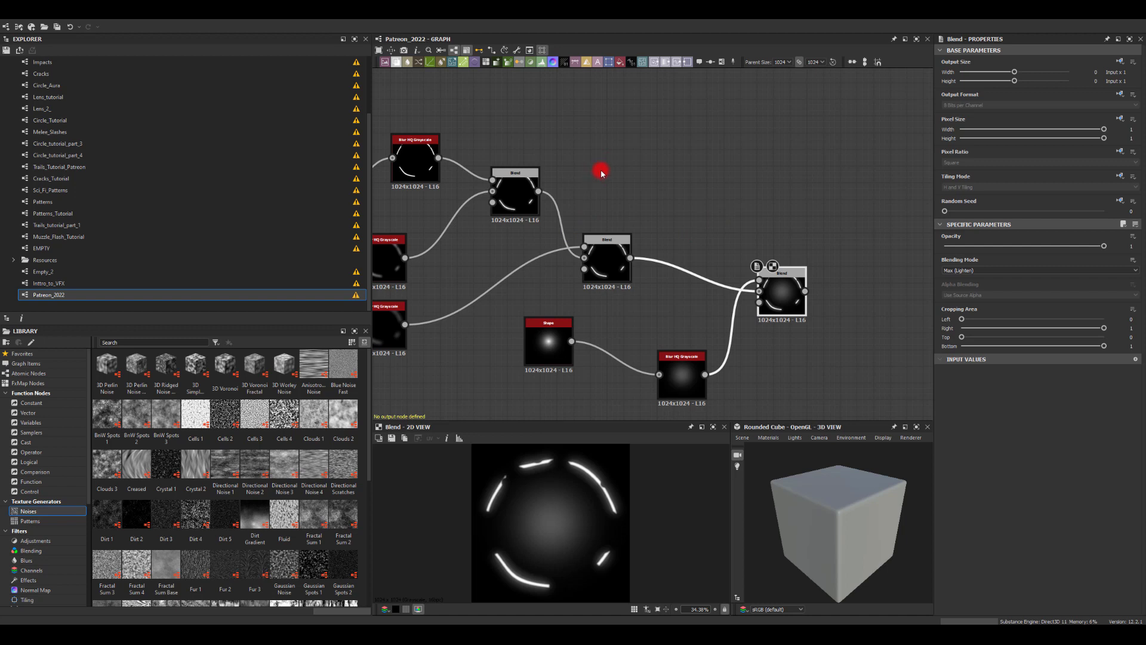
{"action": "middle_click_drag", "start_coordinate": [597, 182], "coordinate": [780, 206]}
{"action": "scroll", "coordinate": [751, 191], "scroll_direction": "down", "scroll_amount": 2}
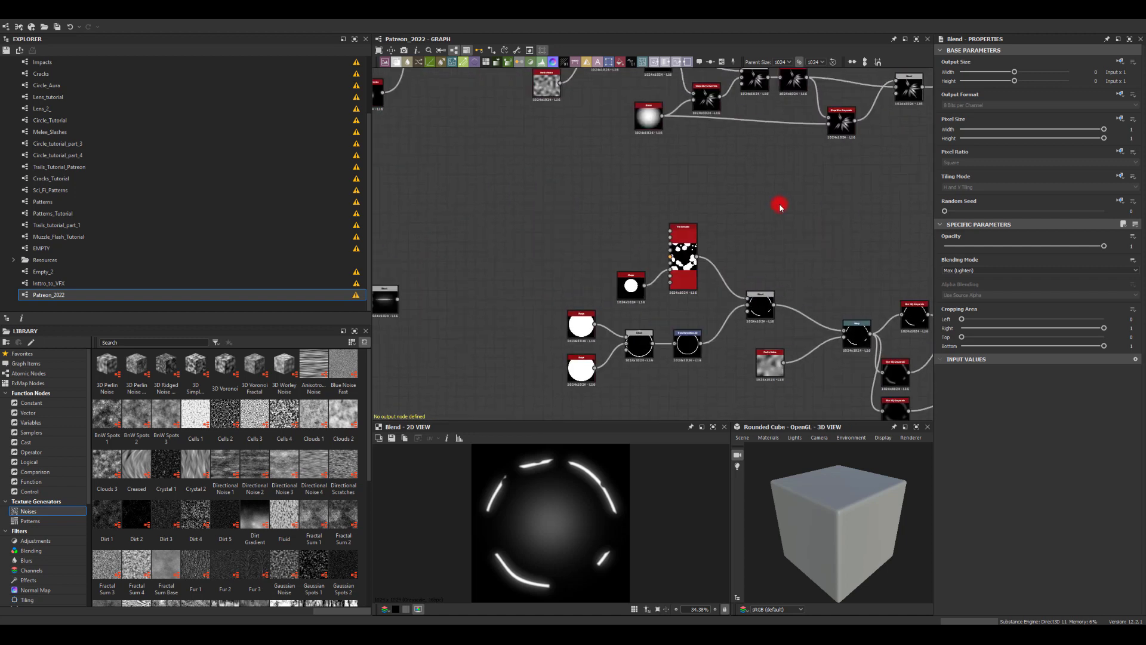
{"action": "middle_click_drag", "start_coordinate": [734, 173], "coordinate": [644, 293]}
{"action": "middle_click_drag", "start_coordinate": [756, 151], "coordinate": [711, 168]}
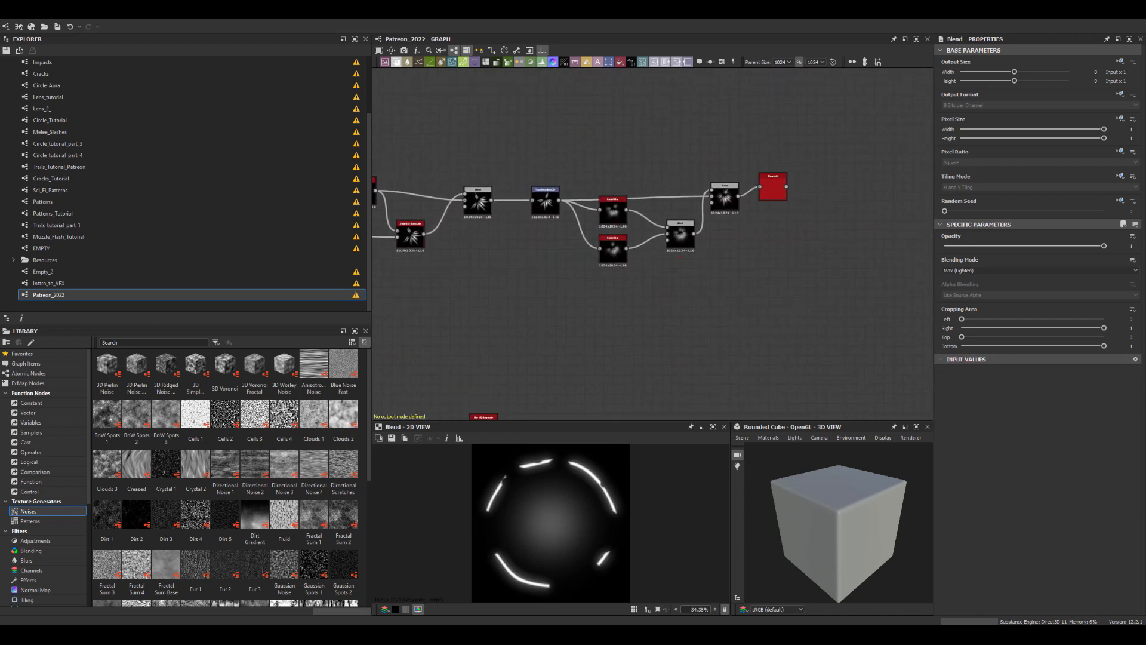